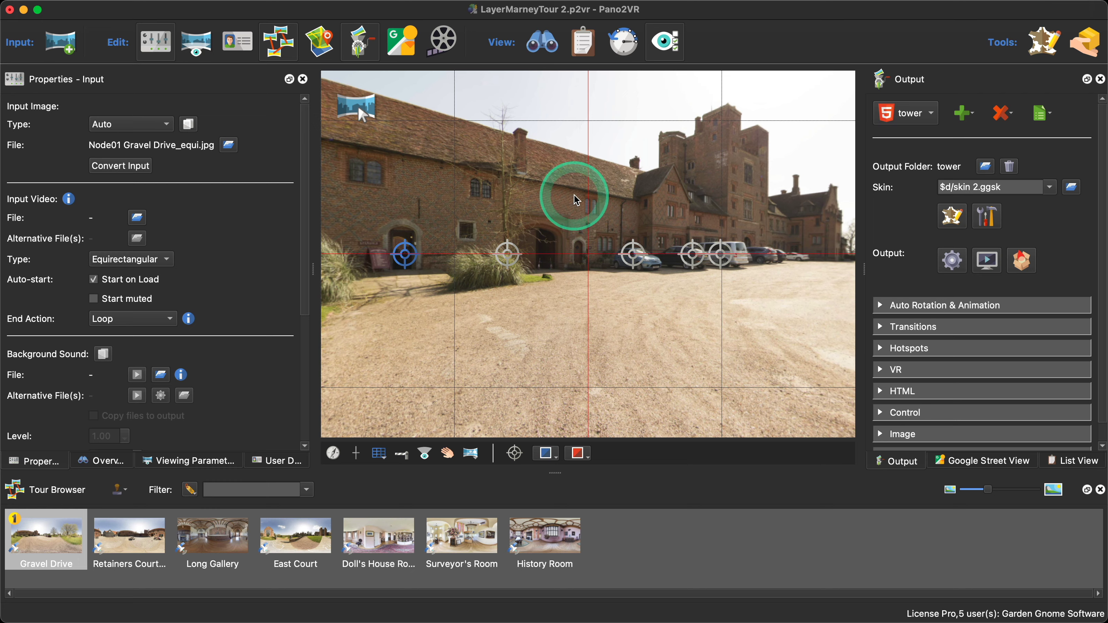
Step: Preview the tower output in the browser, play the Full Tour animation, and close the preview window
click(987, 261)
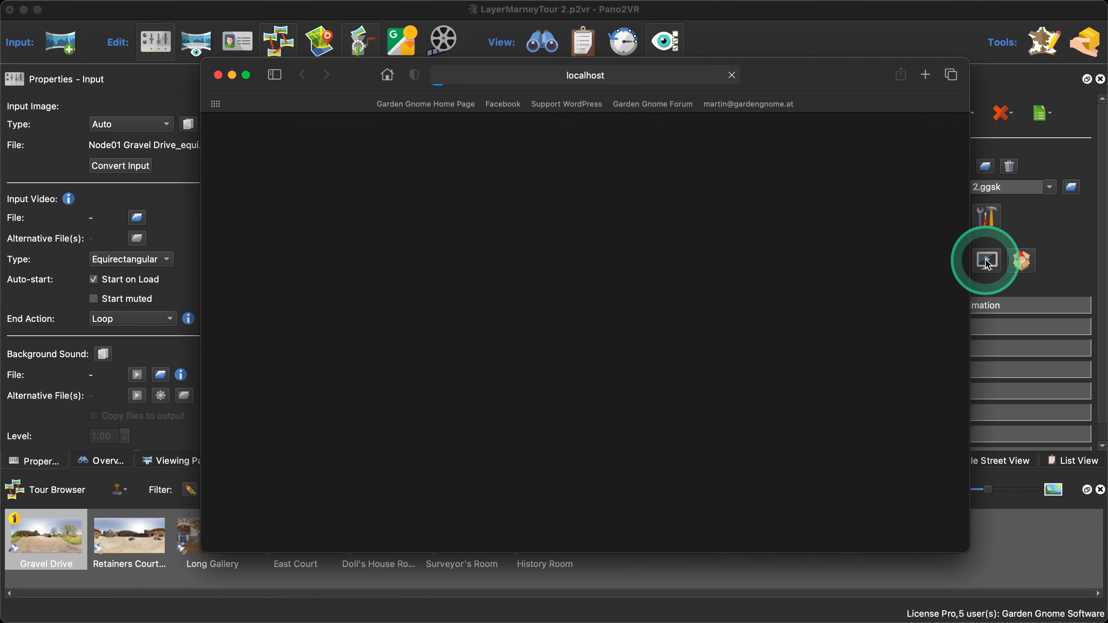
drag(347, 72, 349, 51)
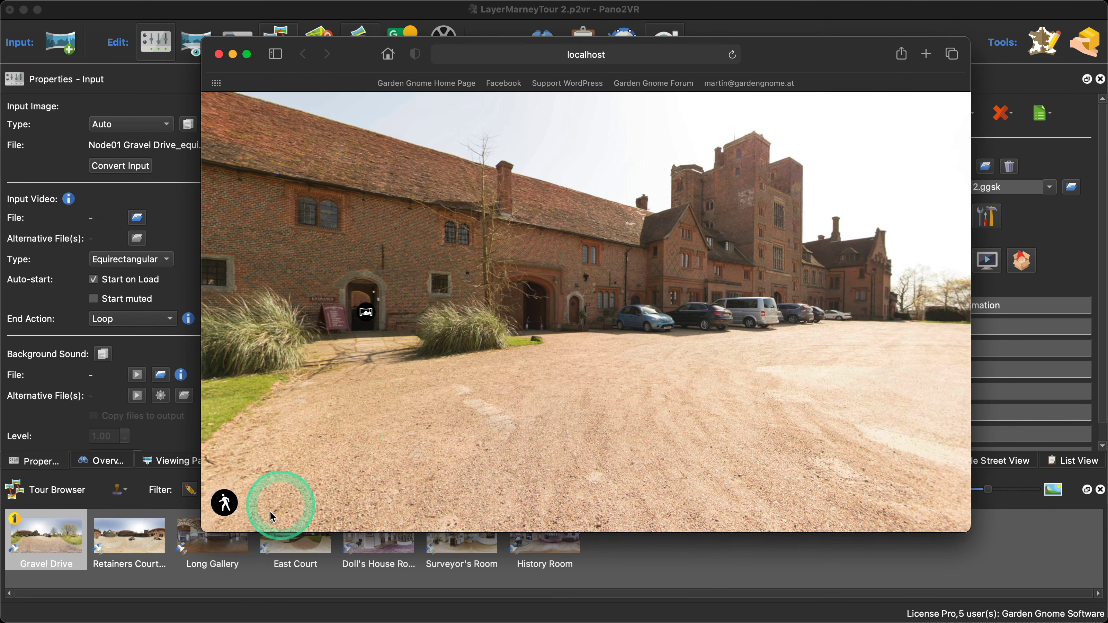
click(224, 504)
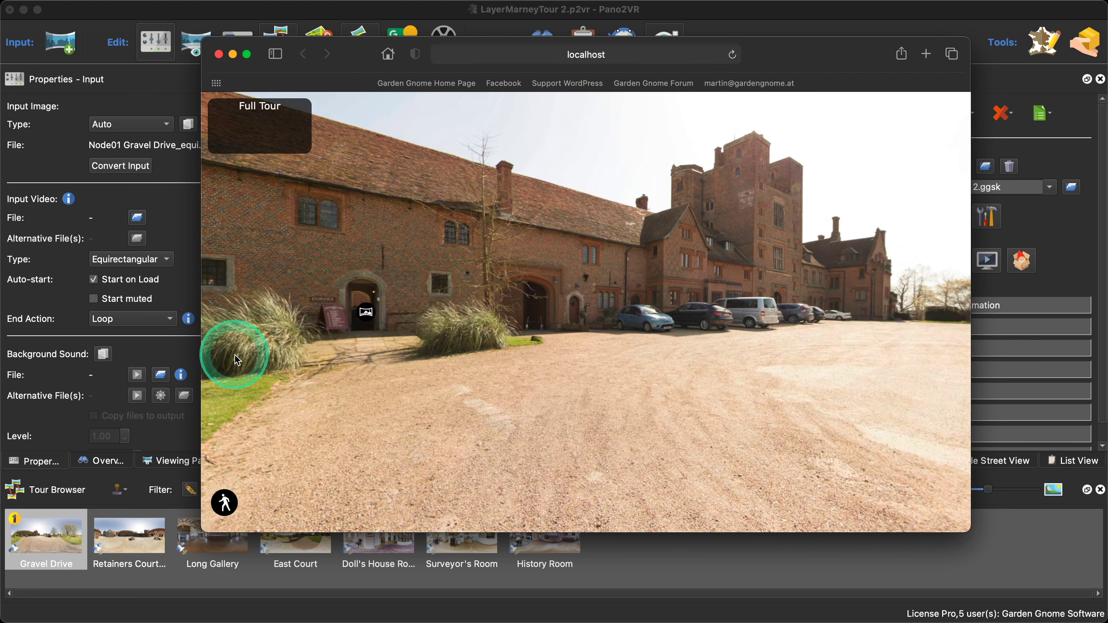
click(262, 113)
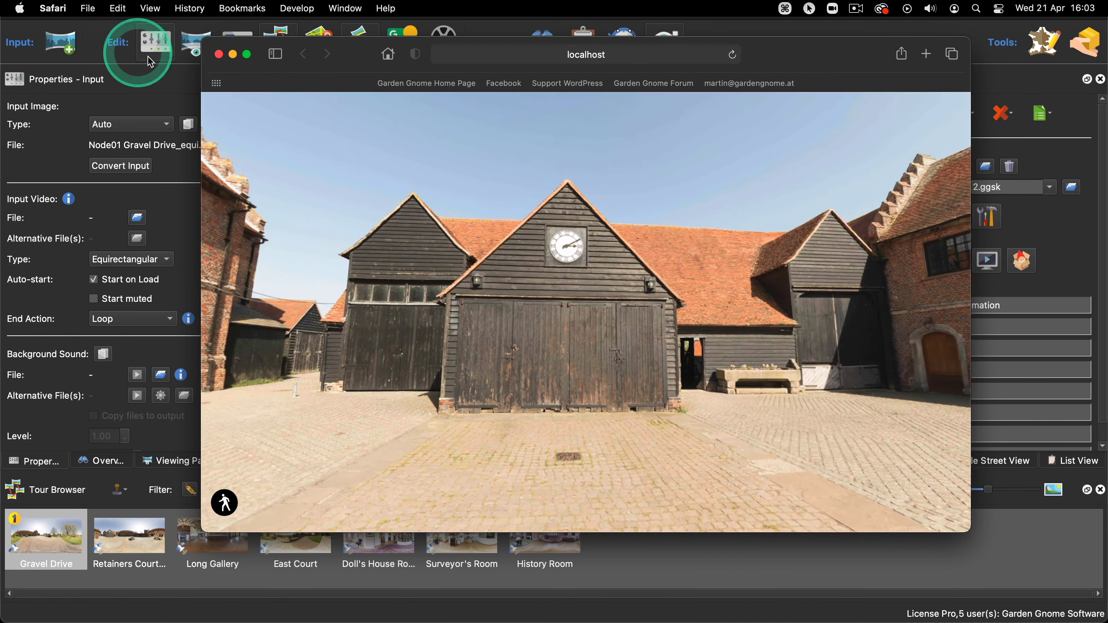
click(218, 54)
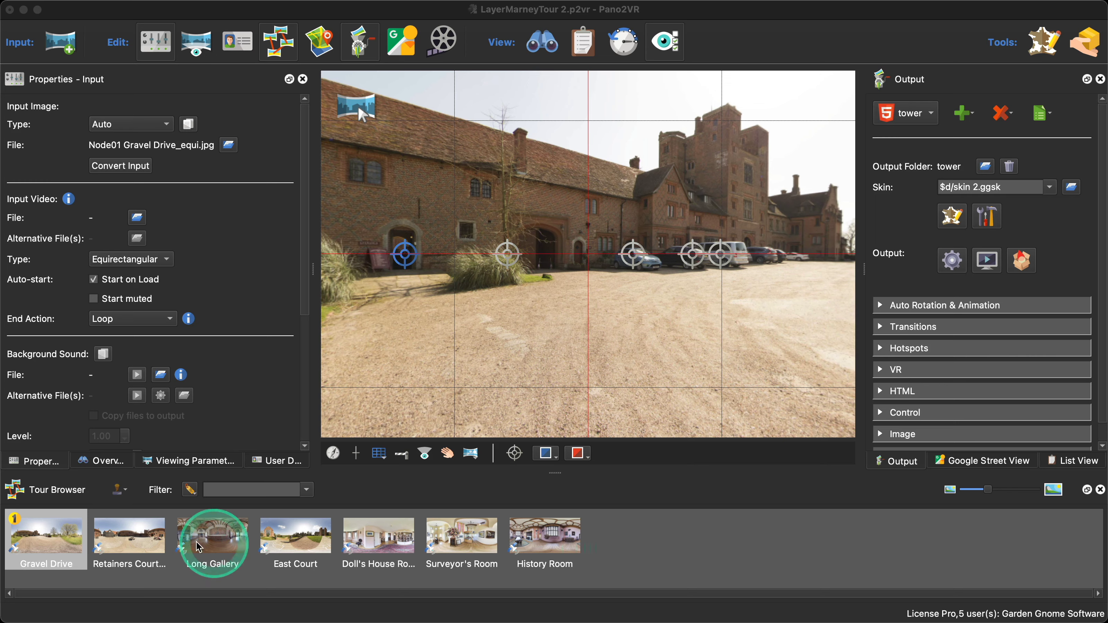
Step: Enlarge the lower panel area and open the Animation editor
click(555, 475)
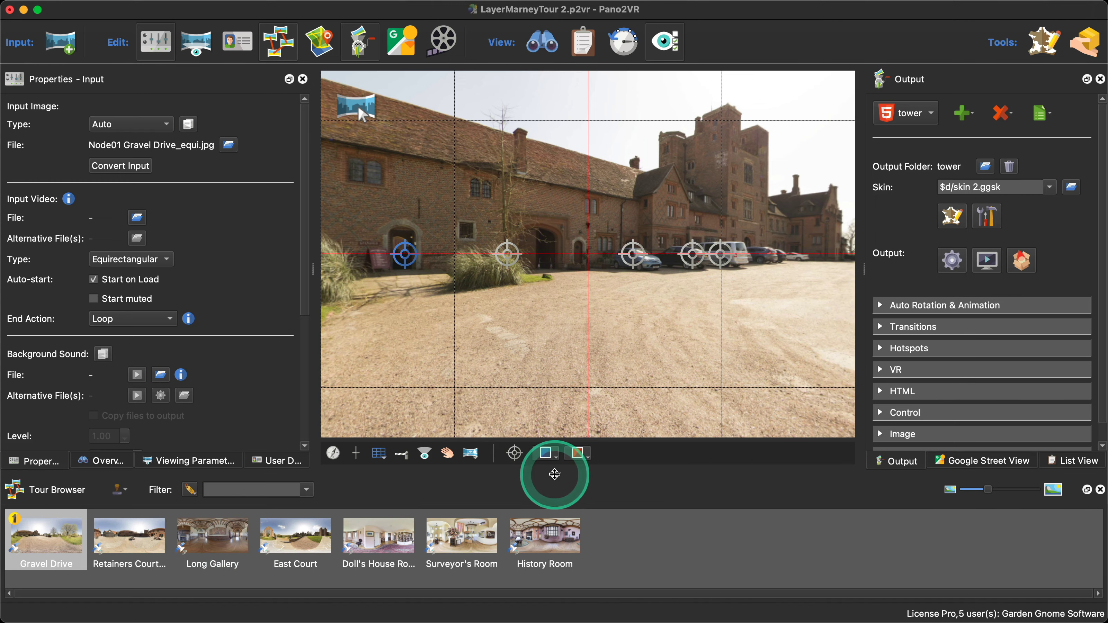
drag(554, 474, 551, 390)
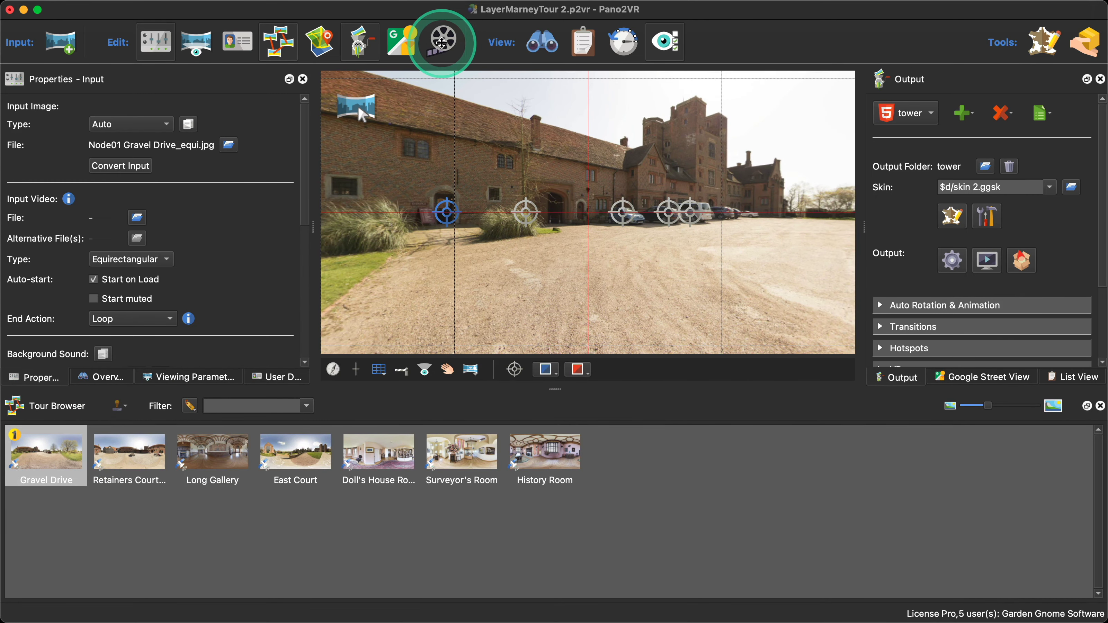
click(442, 42)
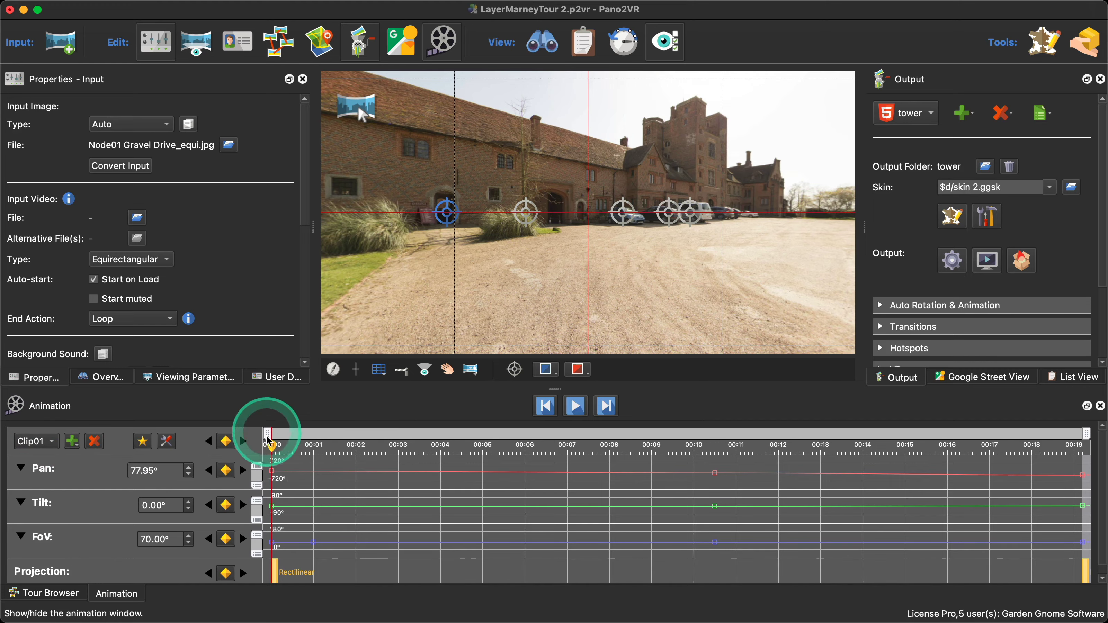
Step: Scrub Clip01 to about 7.4 seconds and Clip02 to about 4.5 seconds to examine their camera movements
drag(269, 441, 584, 462)
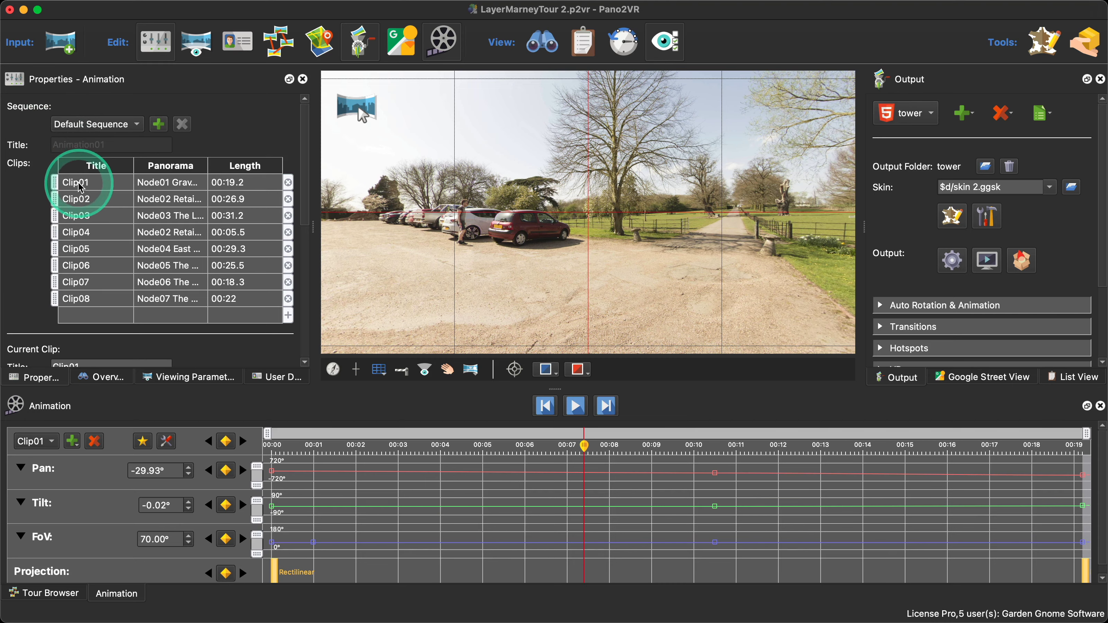
click(106, 187)
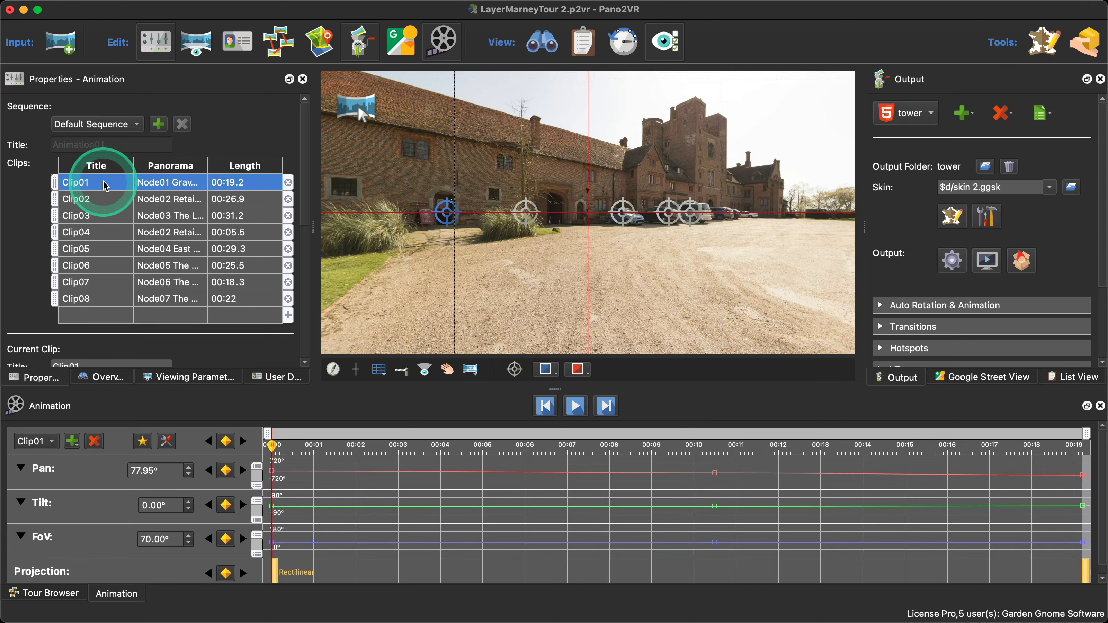
click(104, 200)
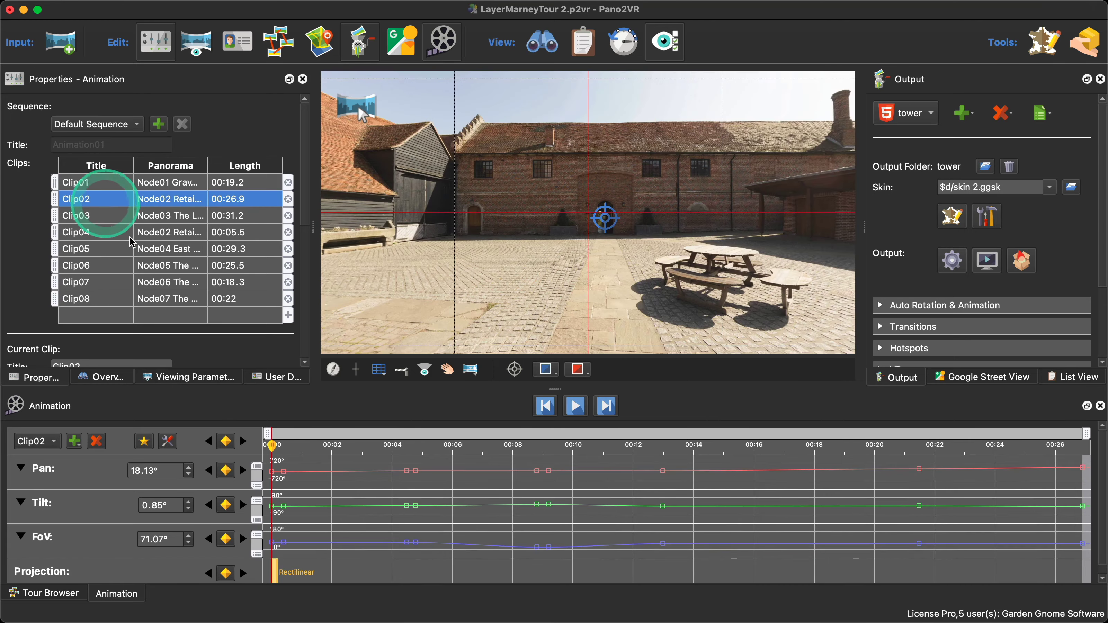
drag(272, 445, 408, 449)
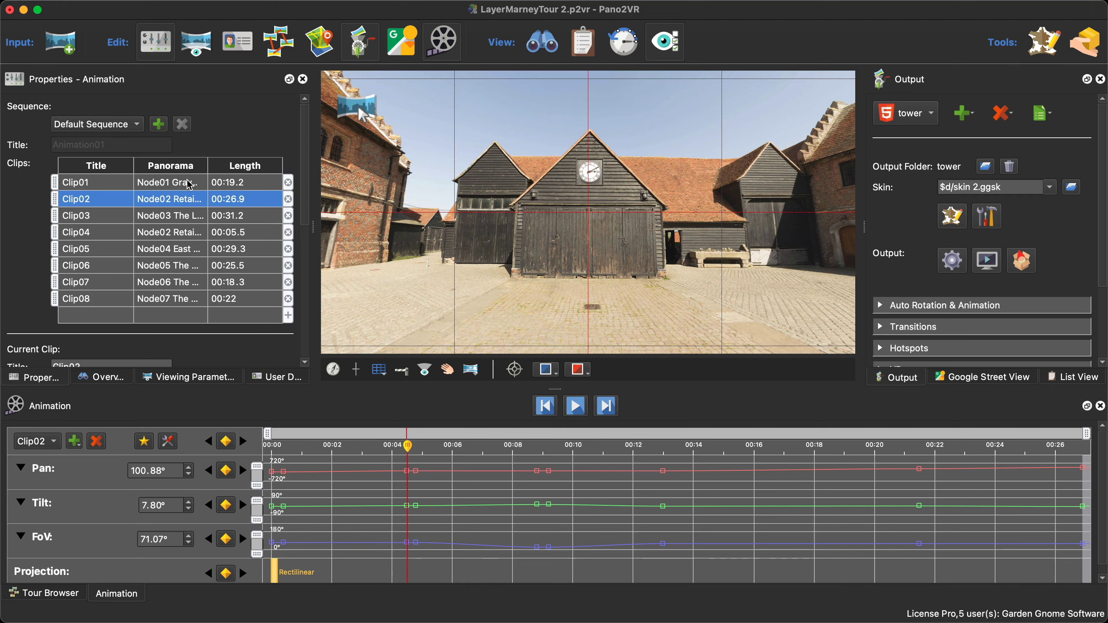
Step: Preview the output in the browser again and play the Full Tour animation
click(987, 260)
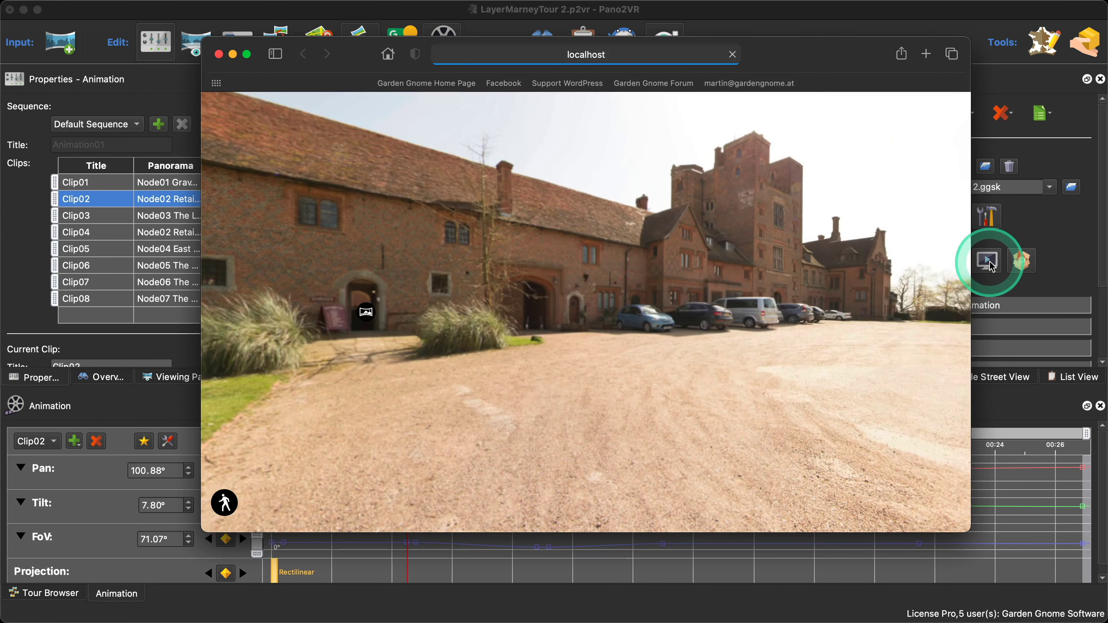
click(225, 503)
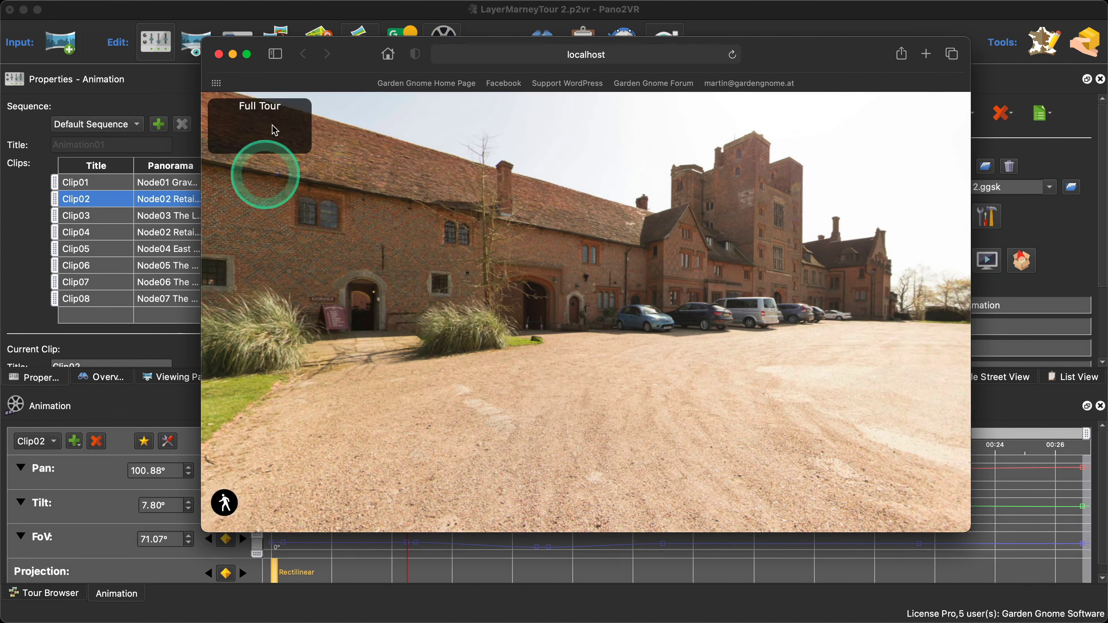
click(273, 106)
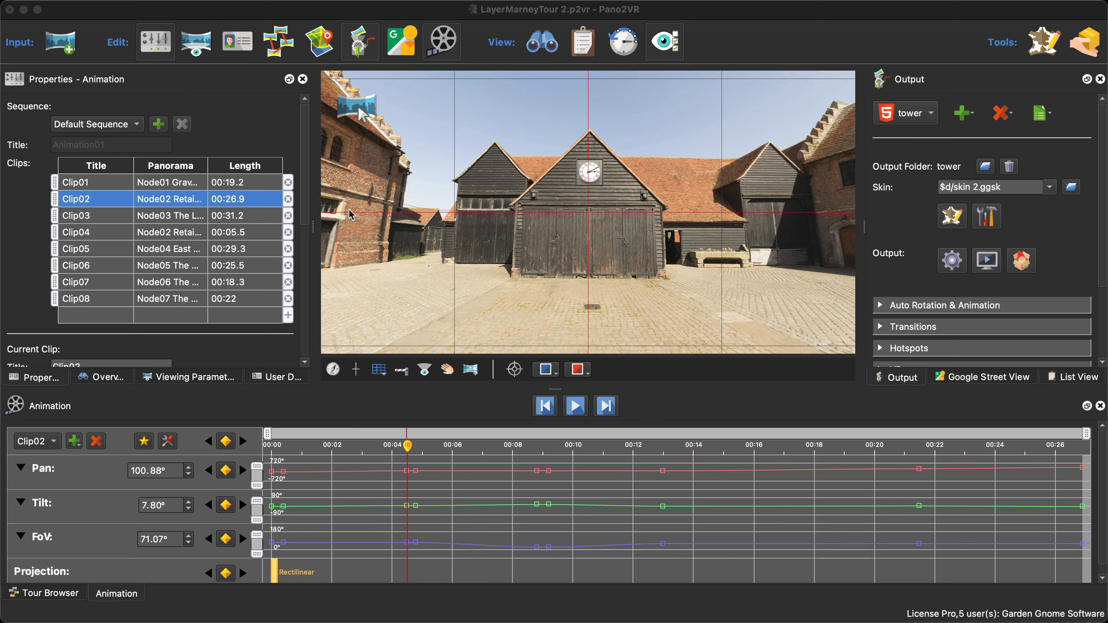
Step: Show the Tour Browser and reopen the Animation editor beside it
key(alt)
key(super+1)
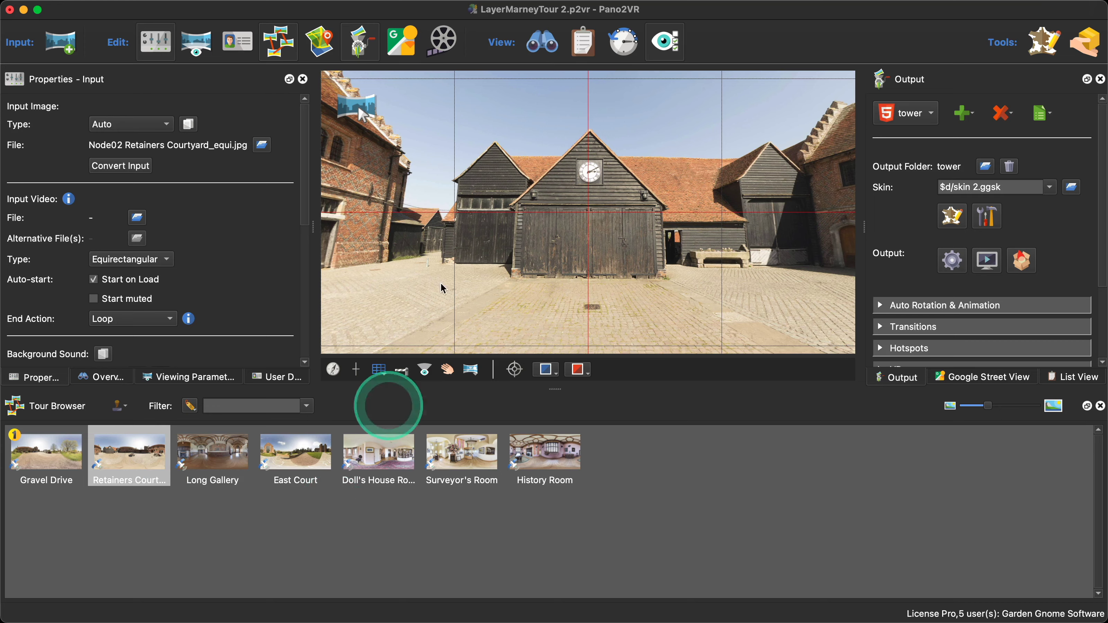
click(452, 49)
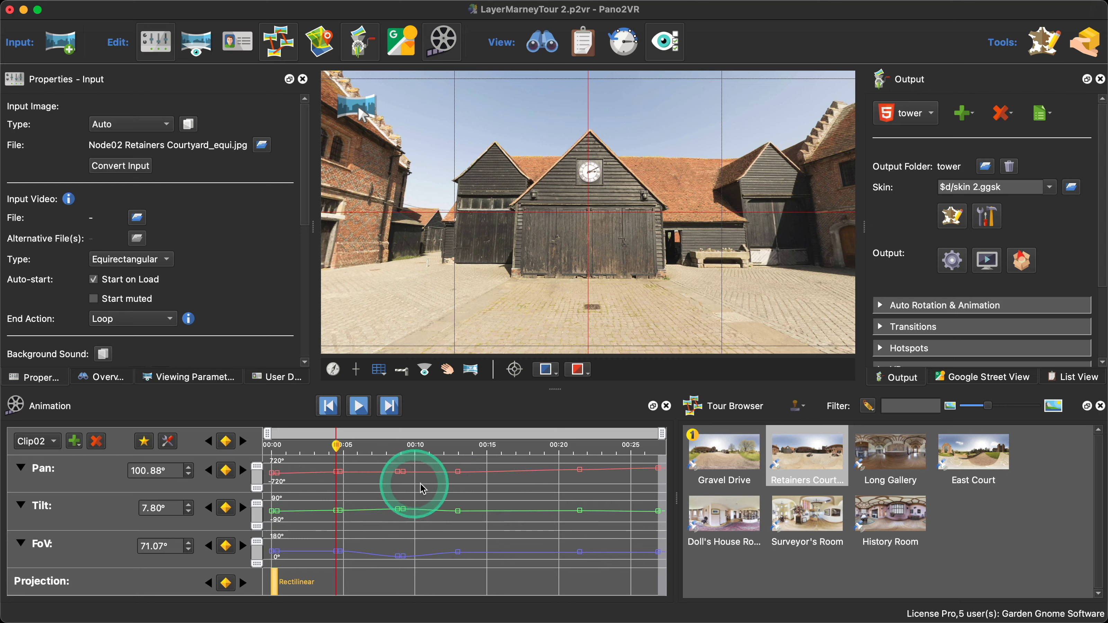
Step: Undock the Tour Browser and dock it together with the Output panel beside the viewer
click(1087, 406)
click(800, 406)
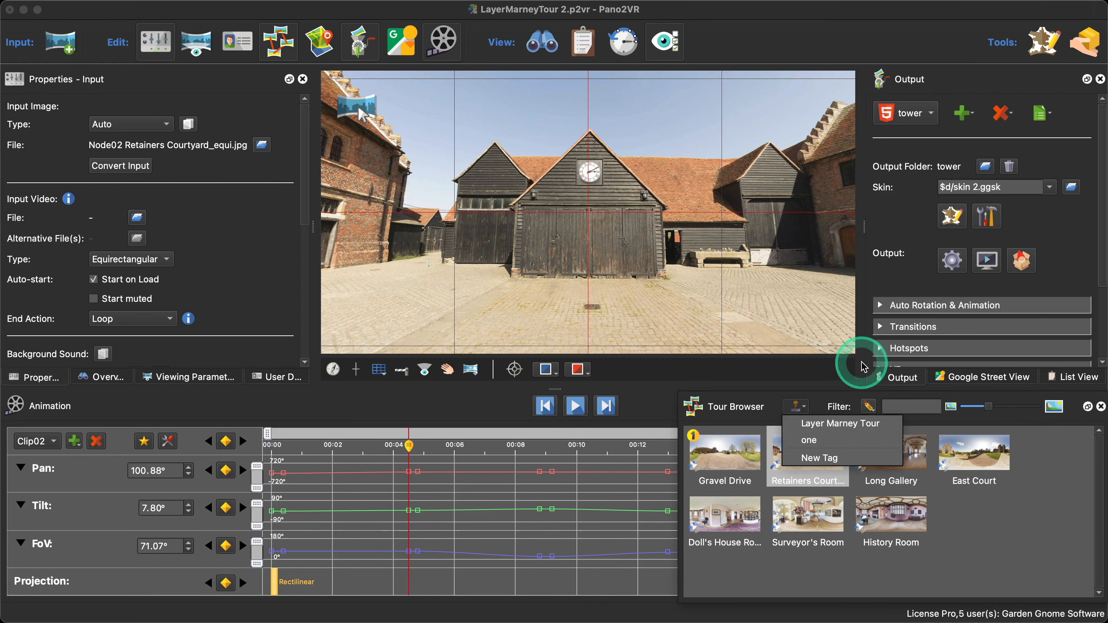
click(773, 401)
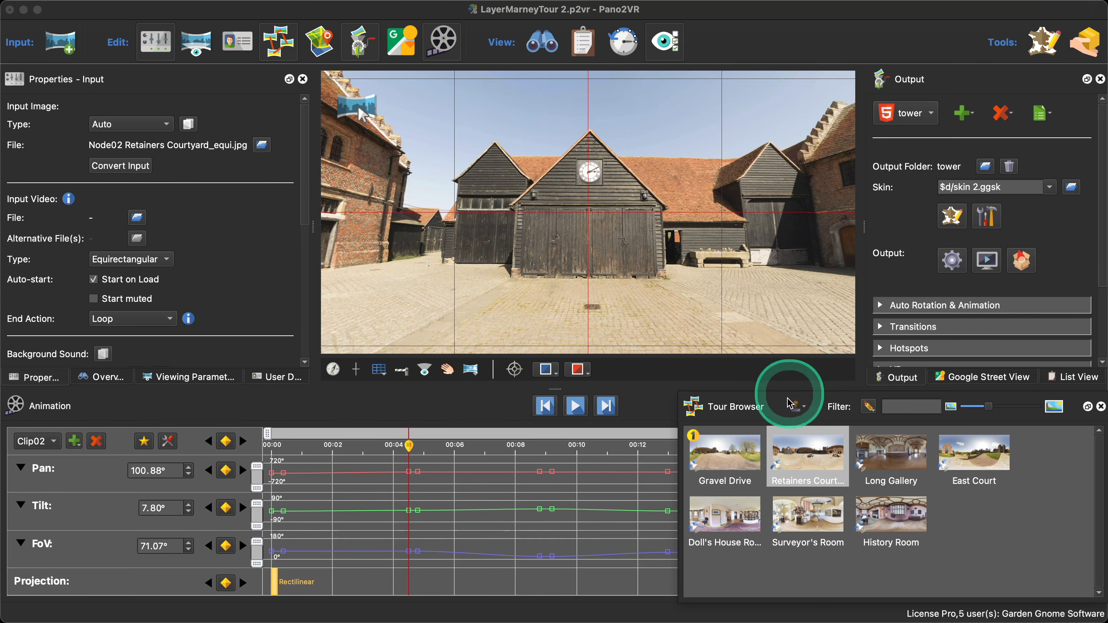
click(796, 405)
click(1056, 585)
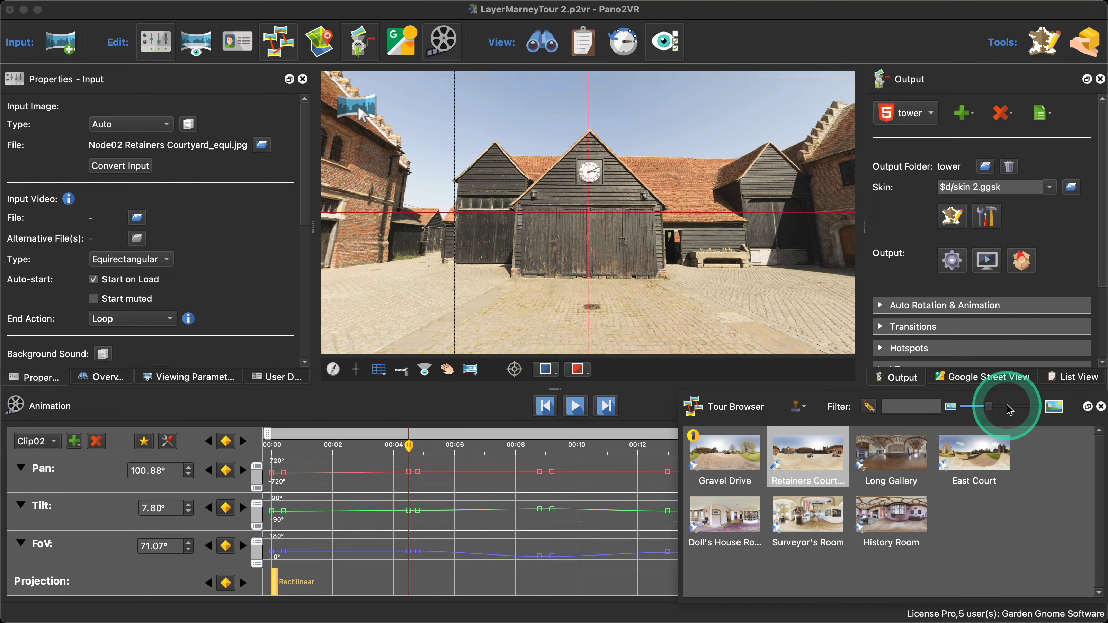
drag(772, 399, 886, 159)
click(691, 264)
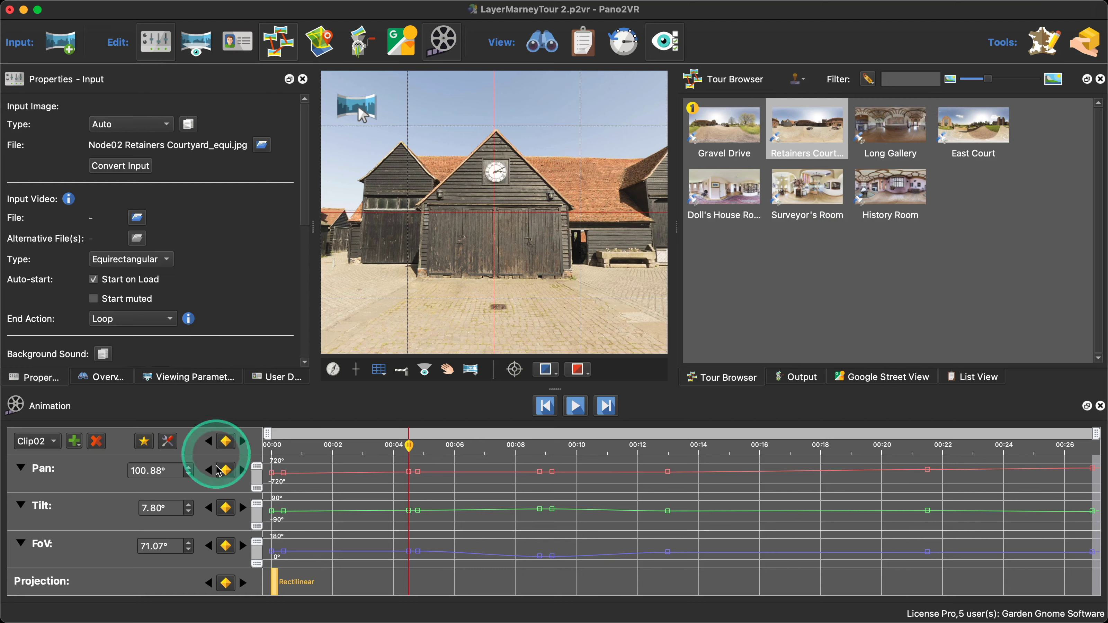
Step: Display the animation properties and examine the current clip's title, duration and loop settings and the sequence selection
click(342, 500)
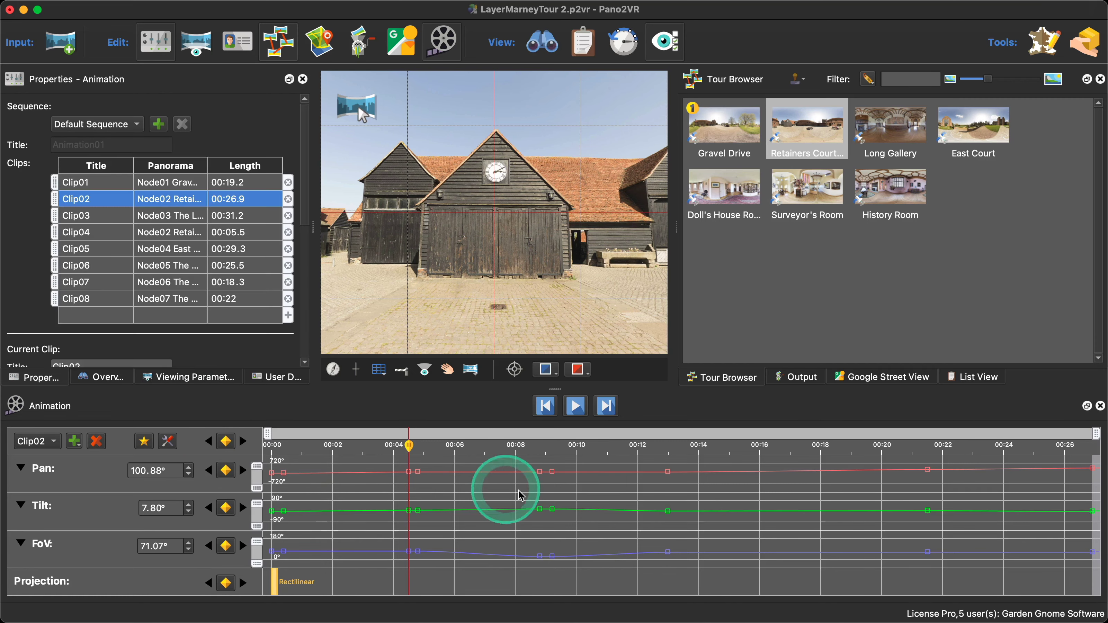
scroll(161, 131, down, 5)
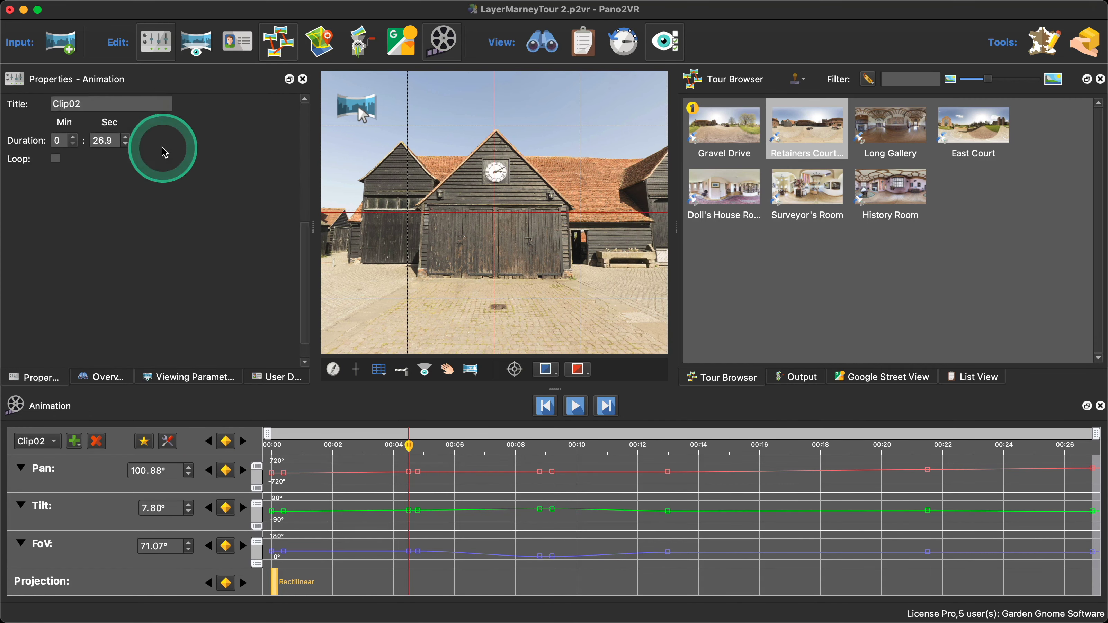
scroll(164, 152, up, 5)
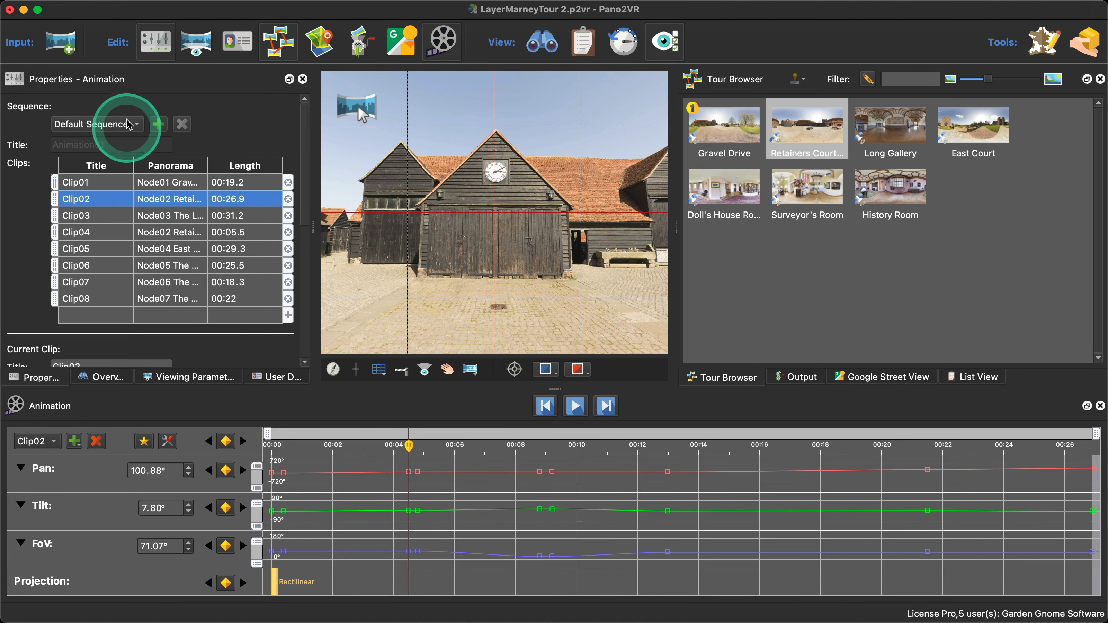
click(92, 125)
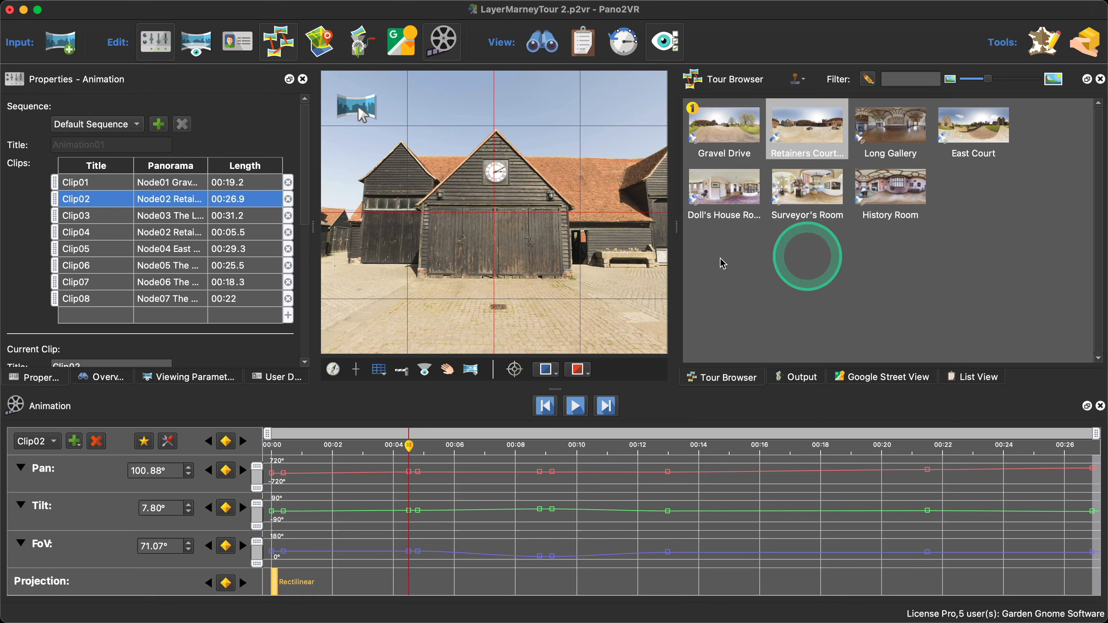
Step: Check the clips of the Retainers Courtyard panorama, select Clip04 and scrub it to about 2.9 seconds
click(53, 446)
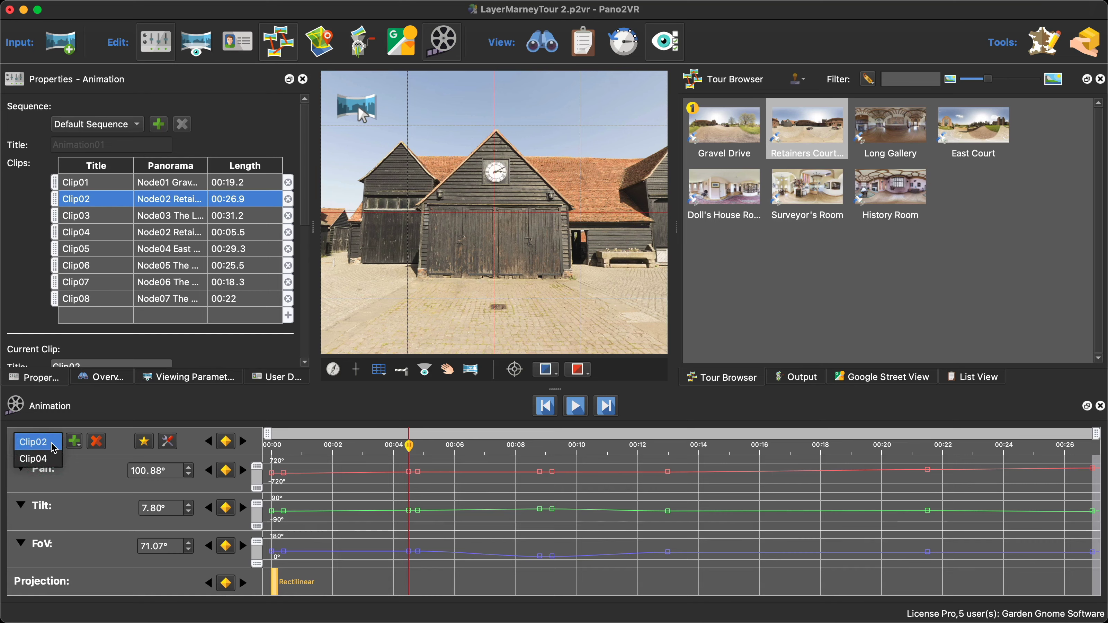
click(49, 446)
click(102, 230)
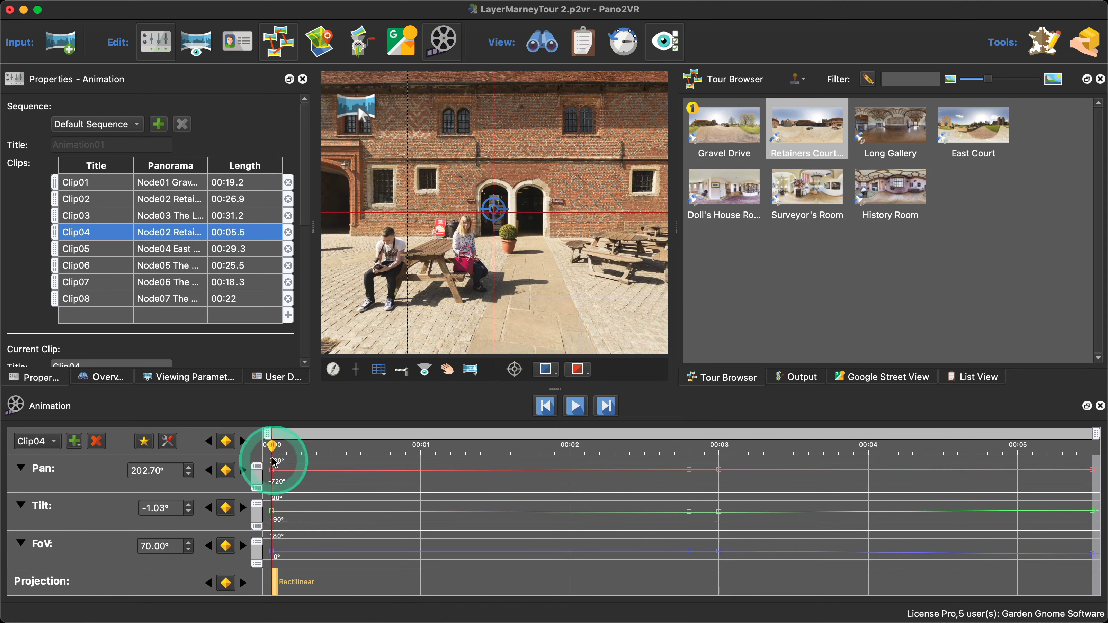
drag(274, 453, 703, 463)
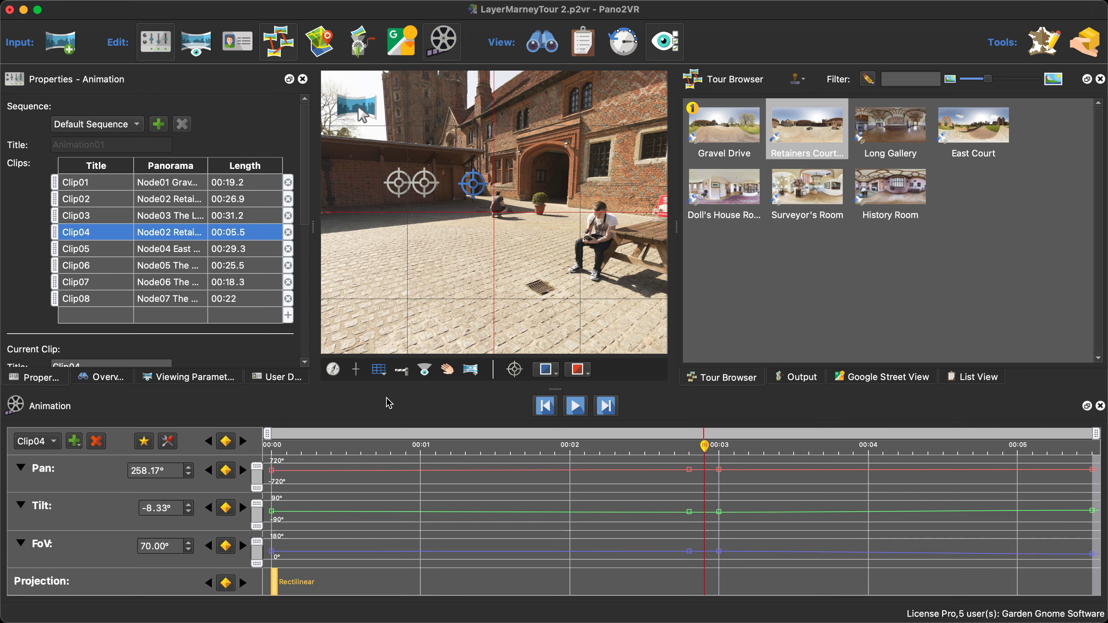
Step: Add a new animation sequence titled "Long Gallery"
click(159, 126)
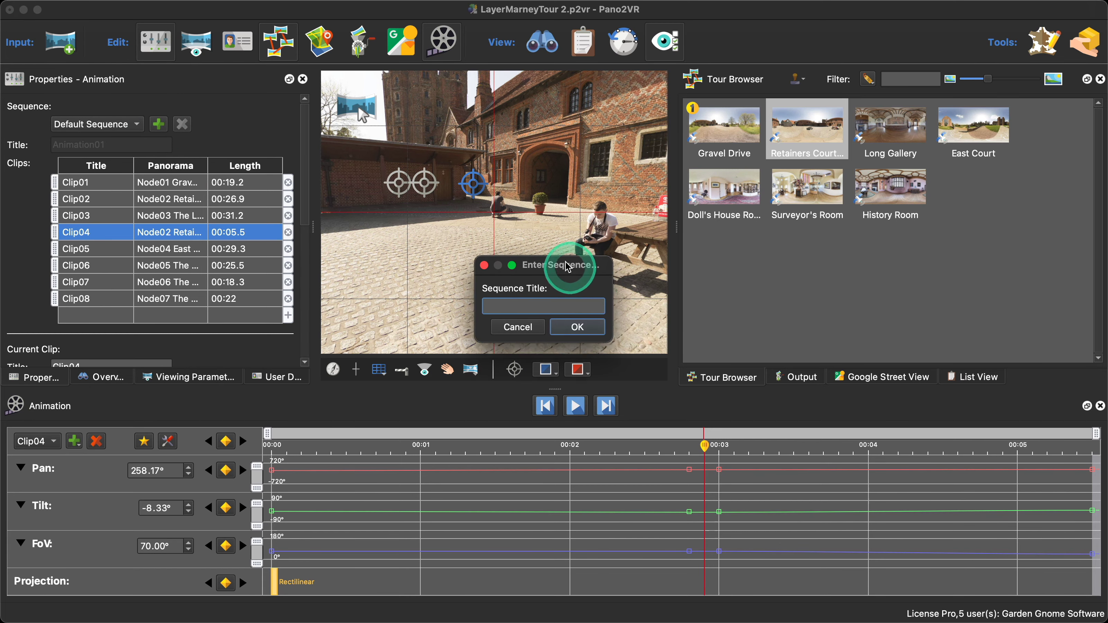
drag(581, 269, 547, 214)
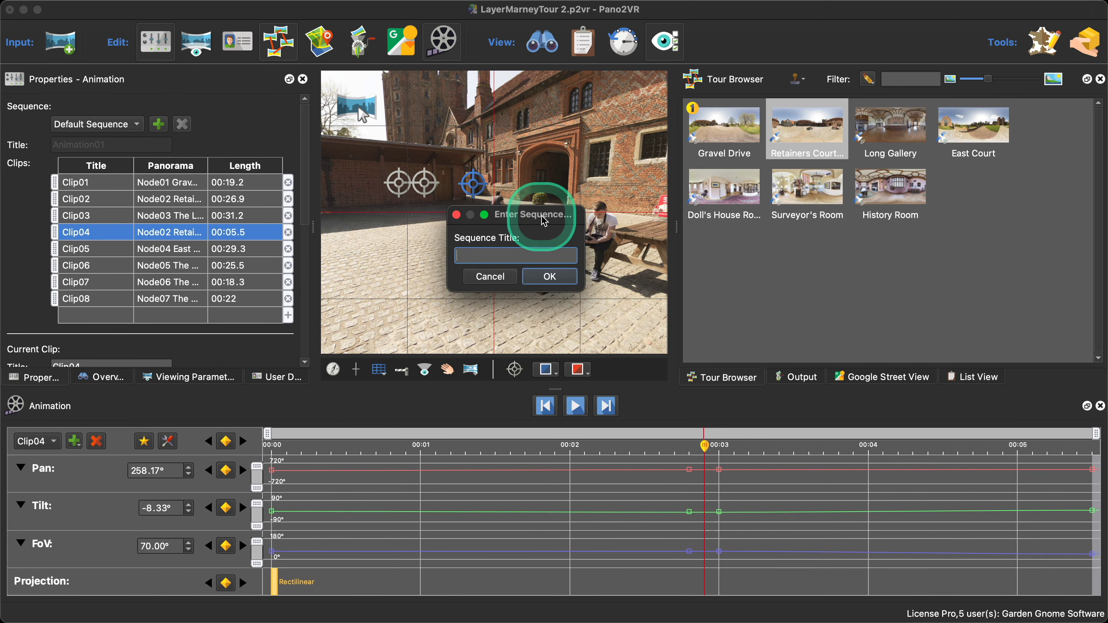
click(515, 257)
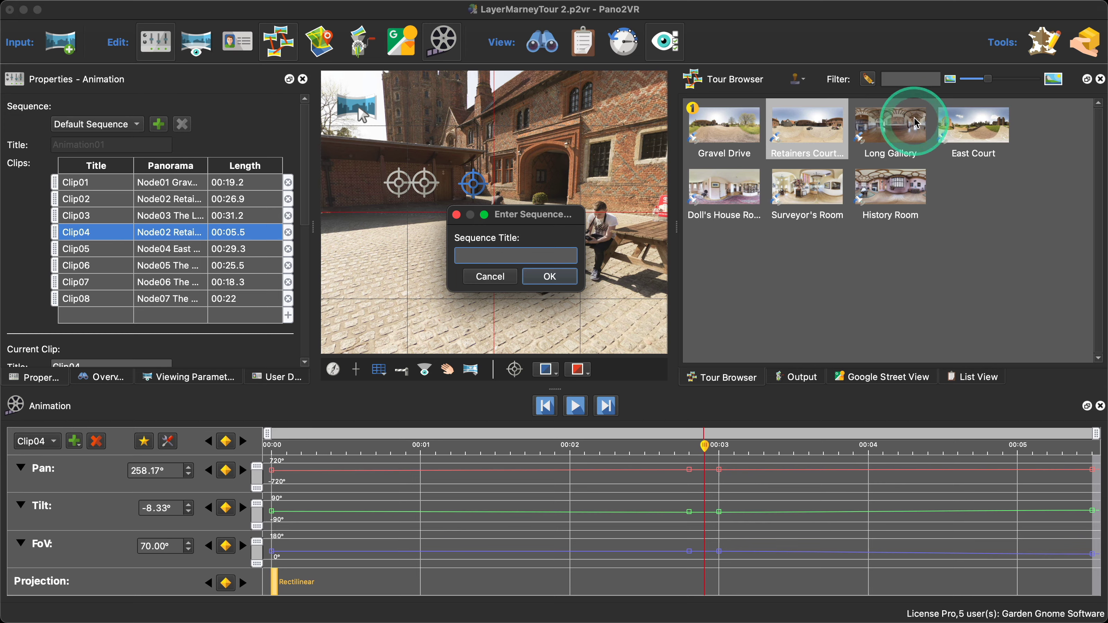
text(L)
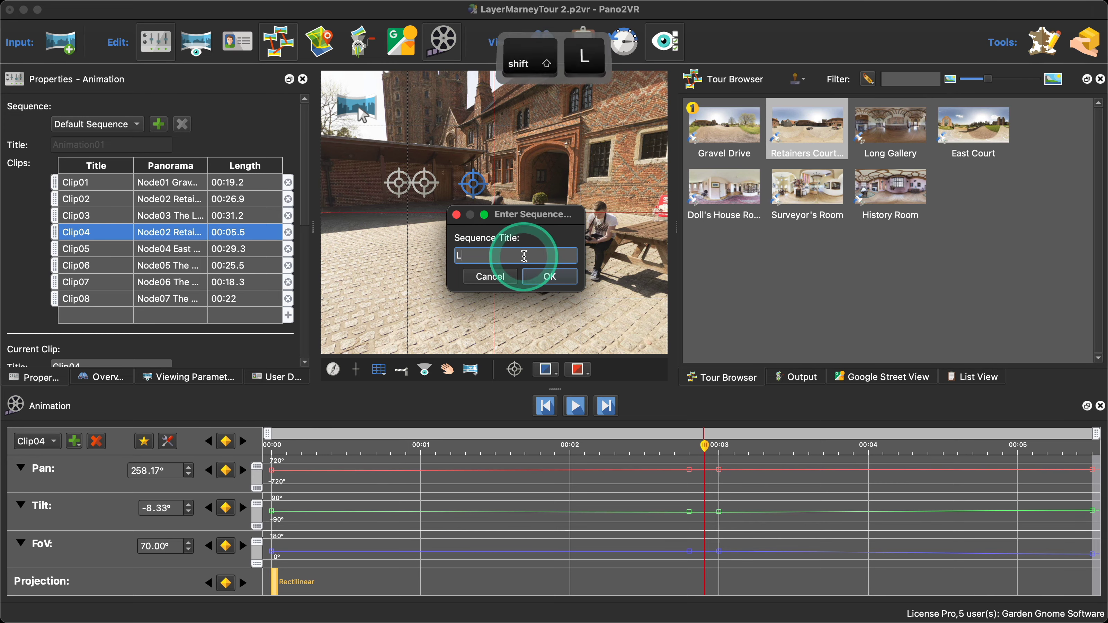
text(ong Galley)
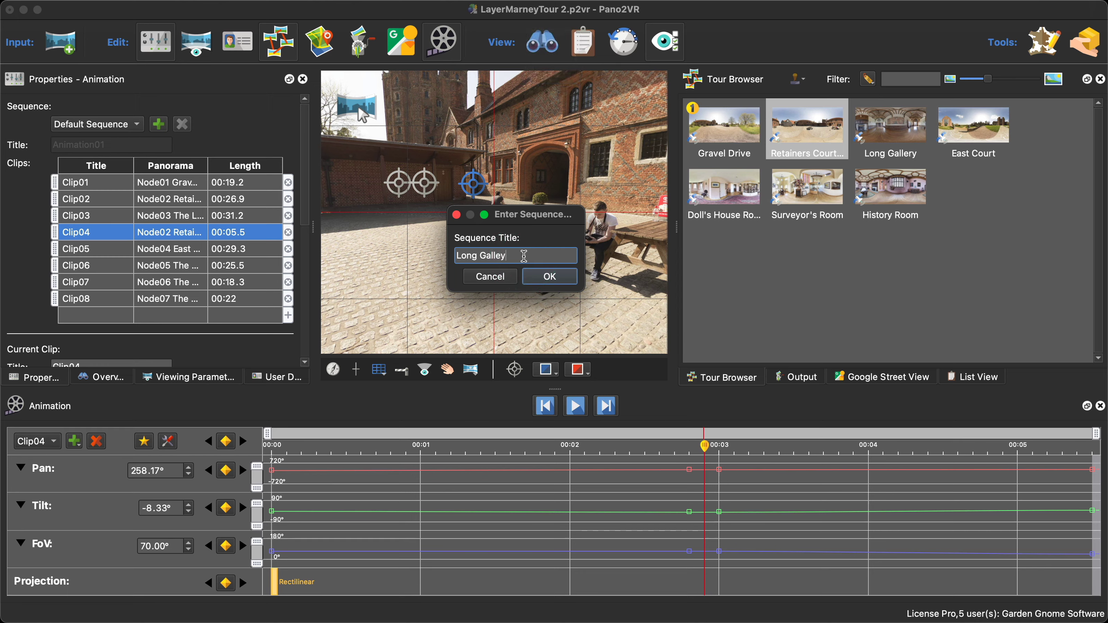
click(500, 256)
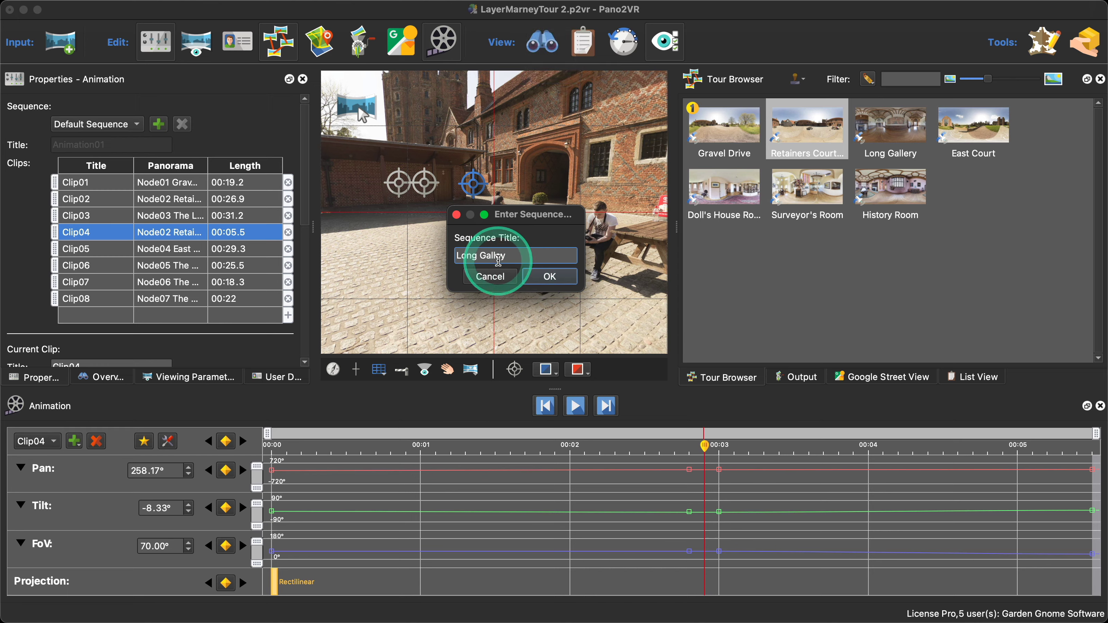
text(r)
click(533, 277)
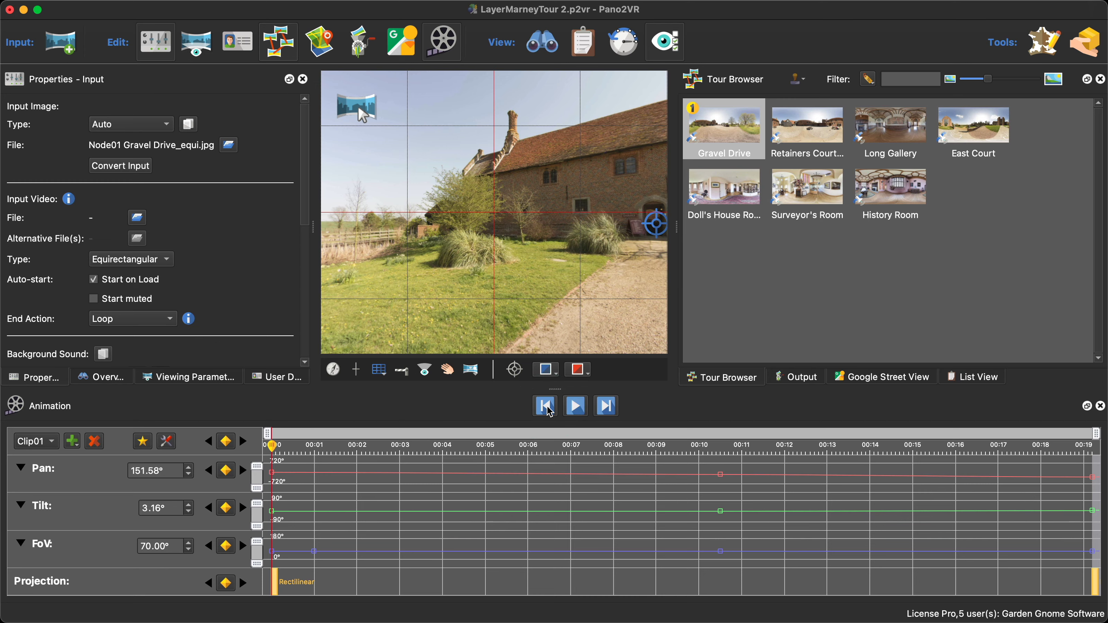
Step: Try adding a keyframe at the start of Clip01 with the view turned to pan 114.52° and tilt -0.60°
click(548, 408)
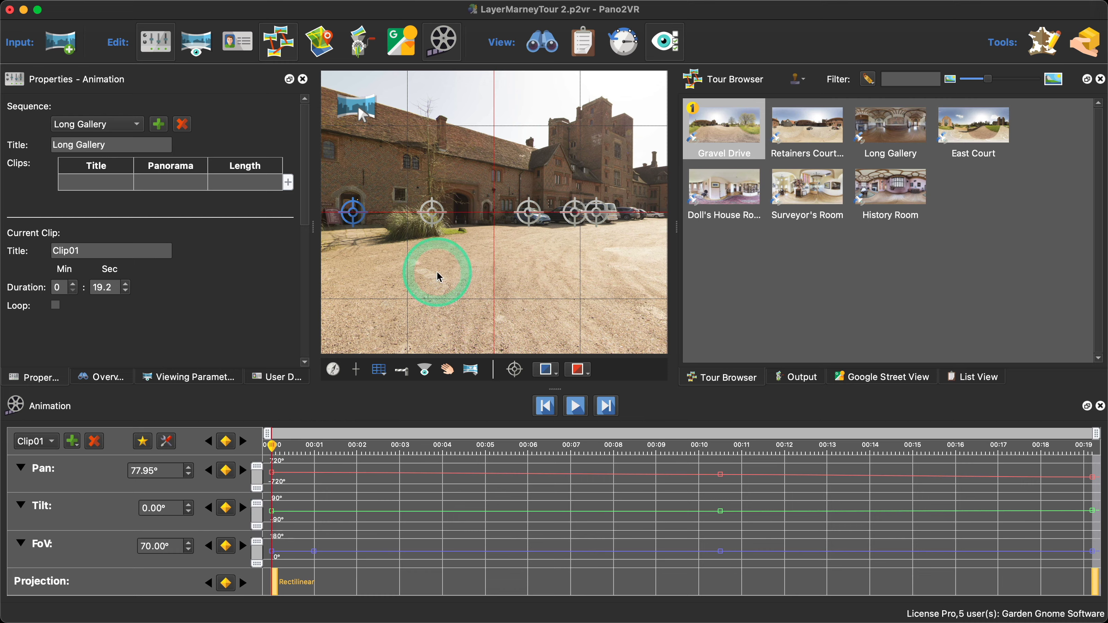
drag(405, 277, 537, 272)
click(225, 442)
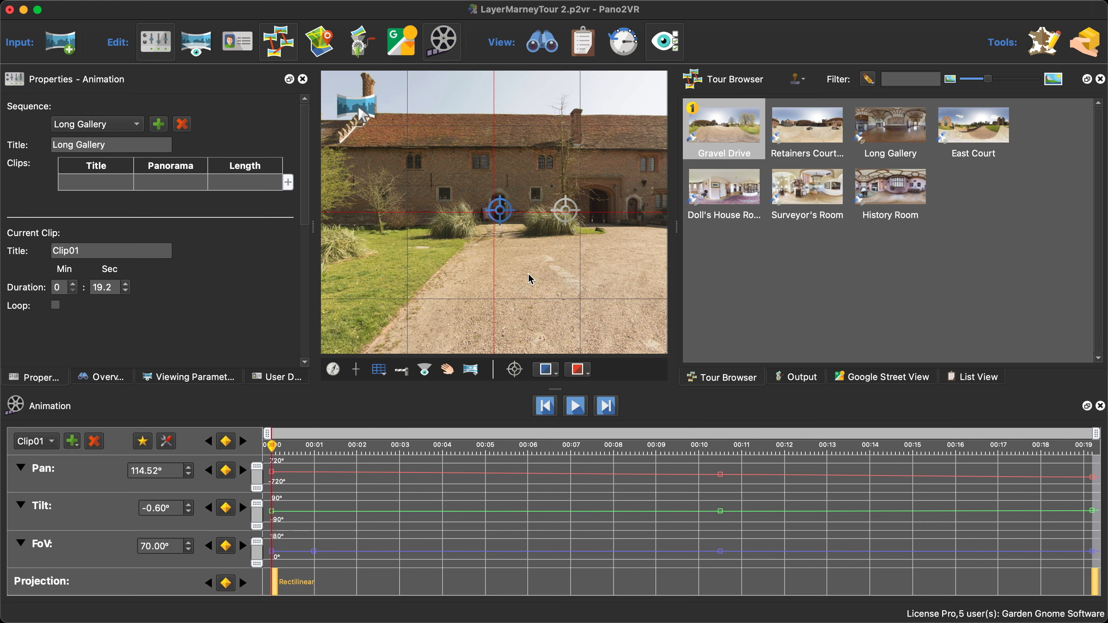
Step: Revert the project to the Create Animation Sequence state in the History, and hide the History panel again
click(622, 44)
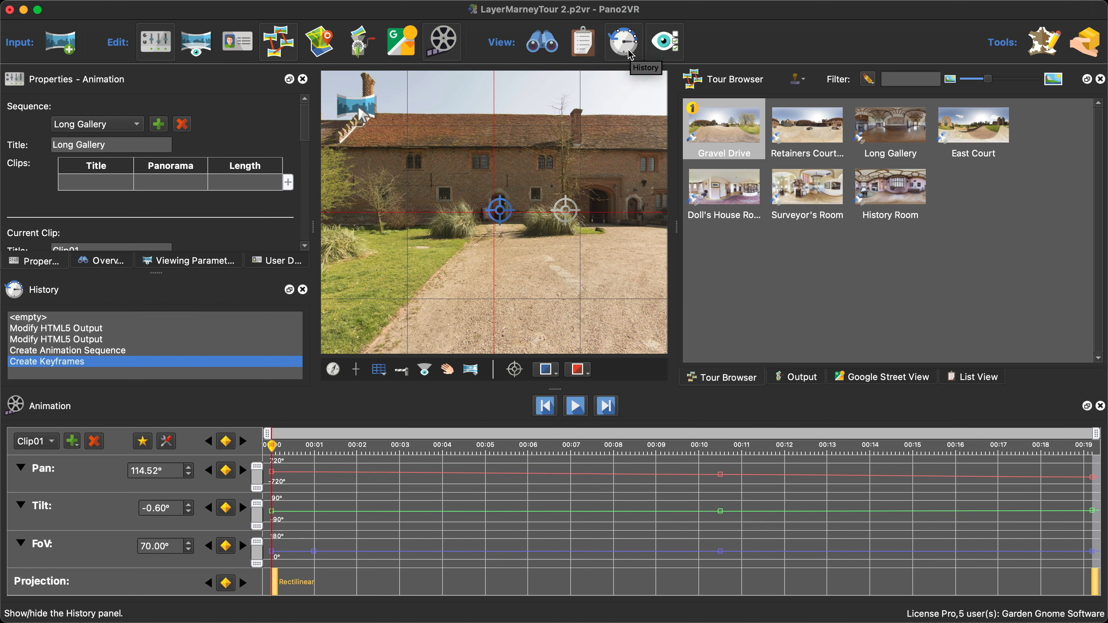
click(117, 350)
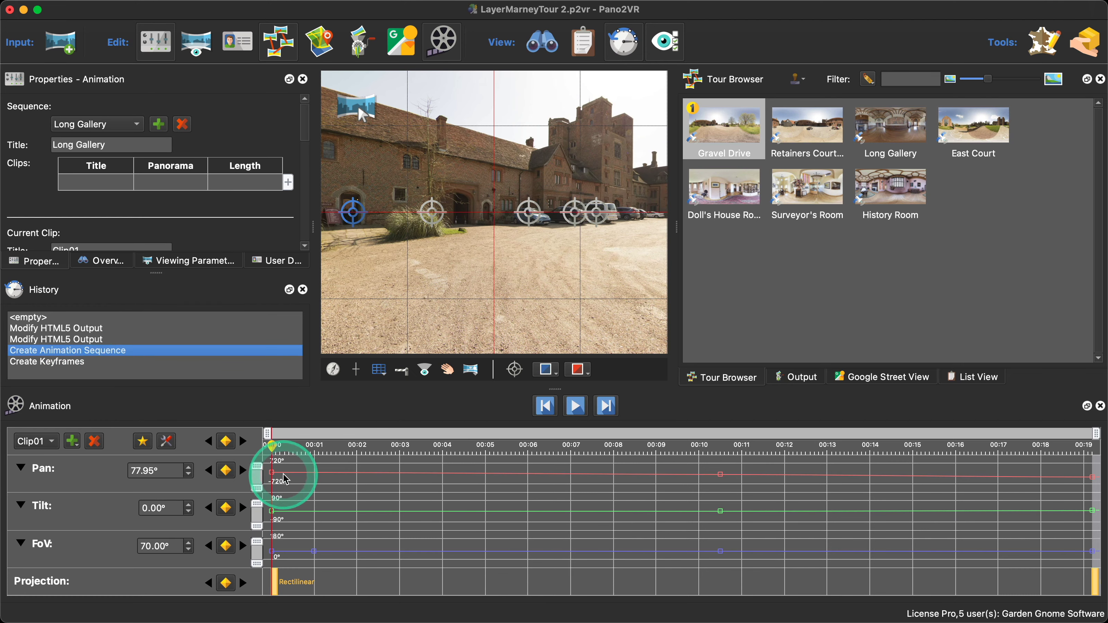
click(633, 52)
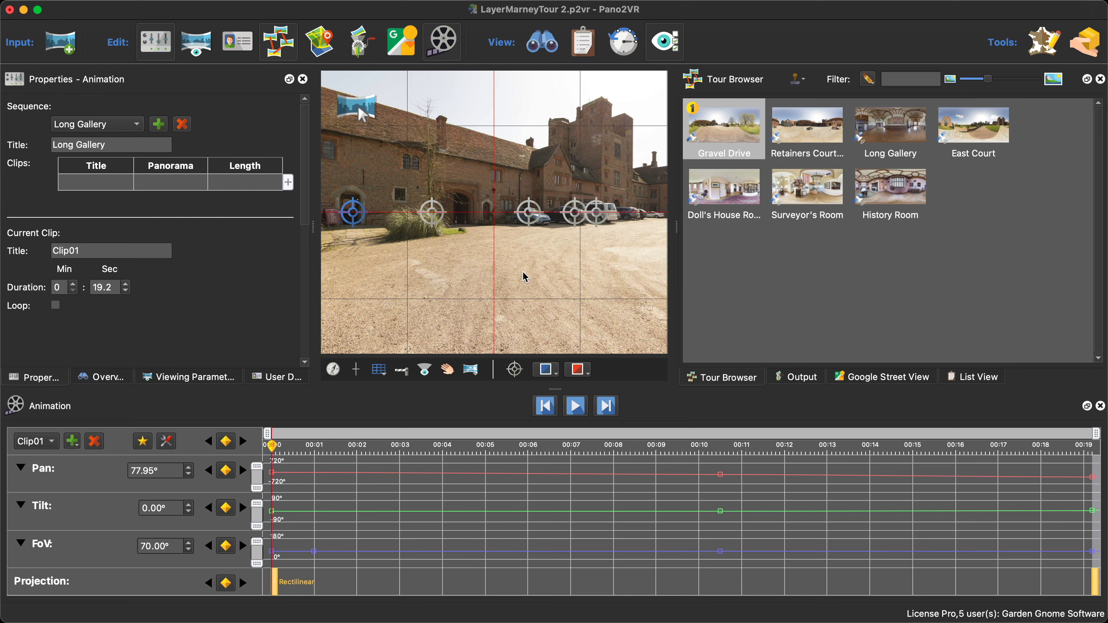
Step: Scrub Clip01 to 2 seconds, centre the view on the blue hotspot at about 113° pan, and add keyframes there
drag(526, 276, 463, 288)
click(546, 407)
click(283, 472)
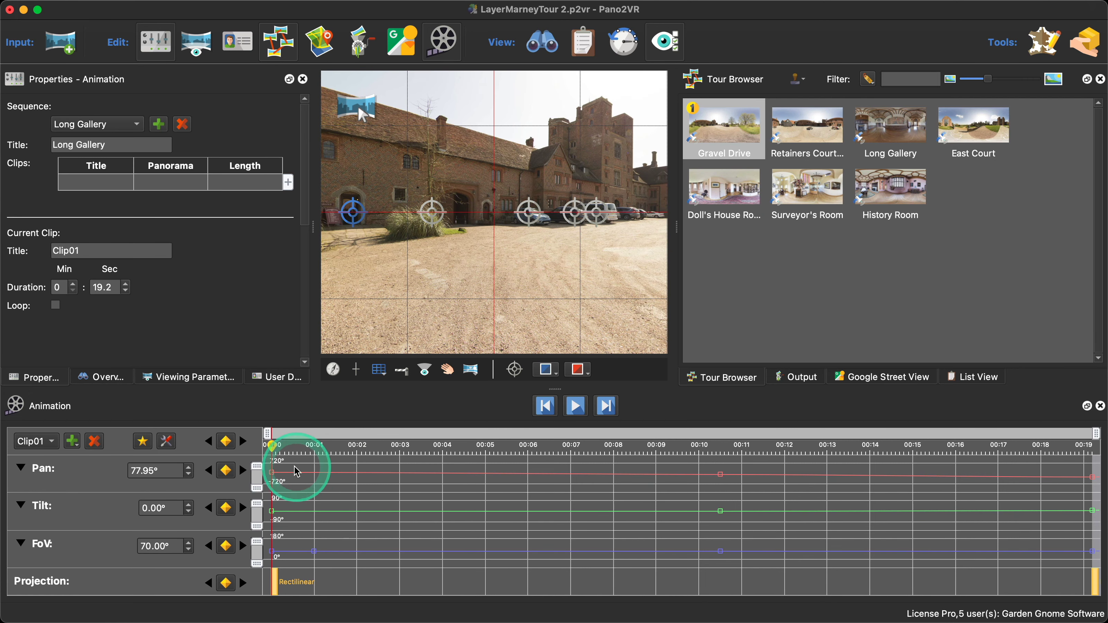
drag(279, 445, 357, 446)
click(443, 279)
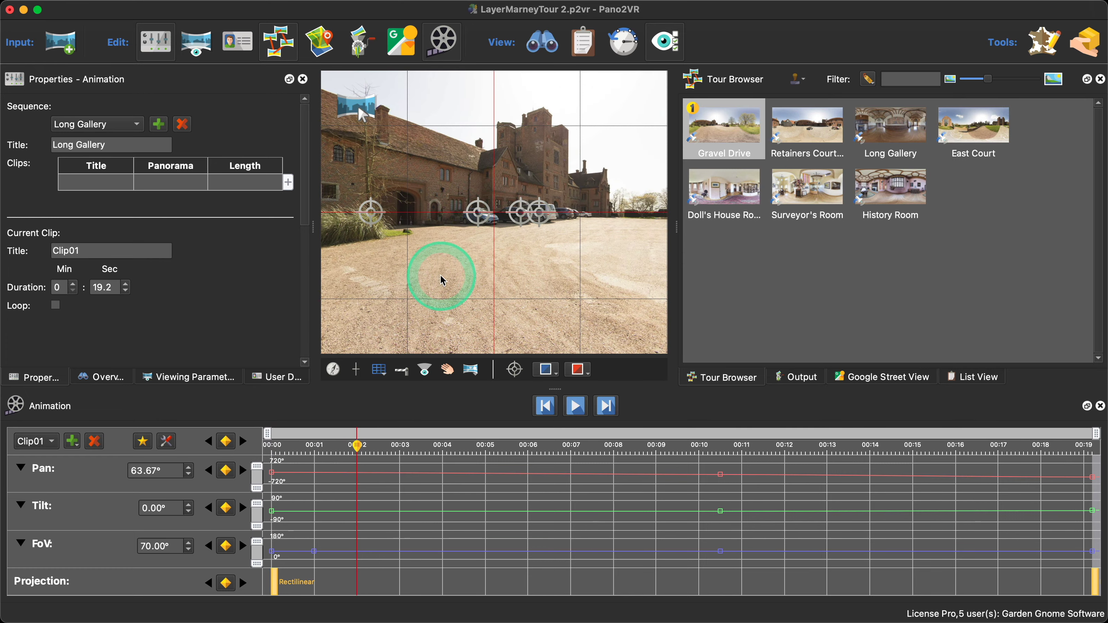
drag(443, 281, 537, 289)
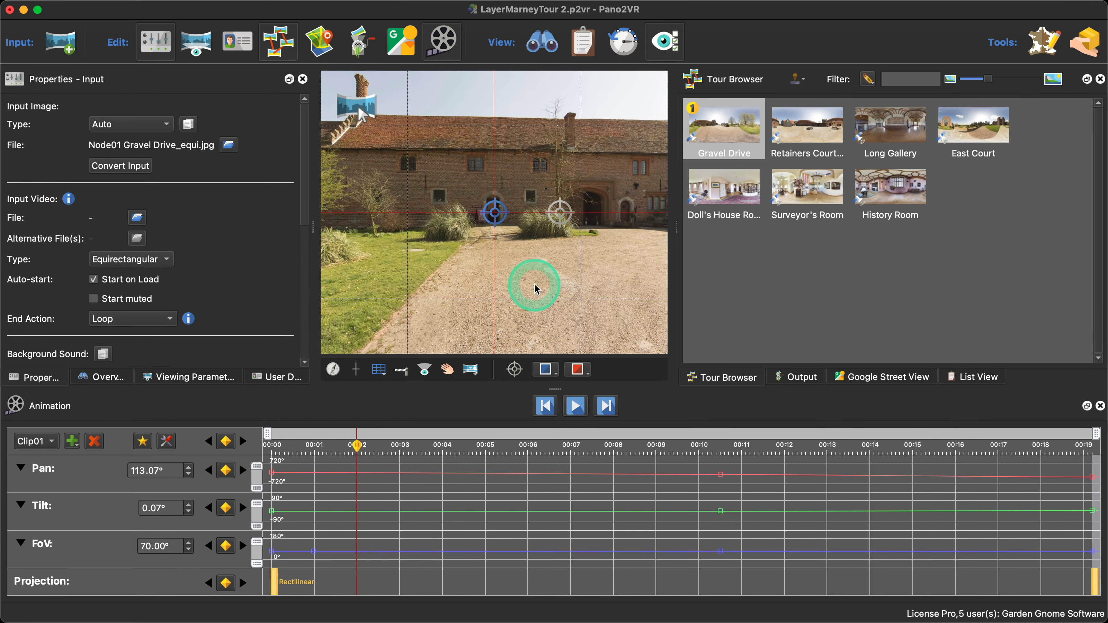
click(225, 441)
Step: Play Clip01 briefly from the 2-second mark and examine the added keyframes on the timeline
click(576, 406)
click(416, 486)
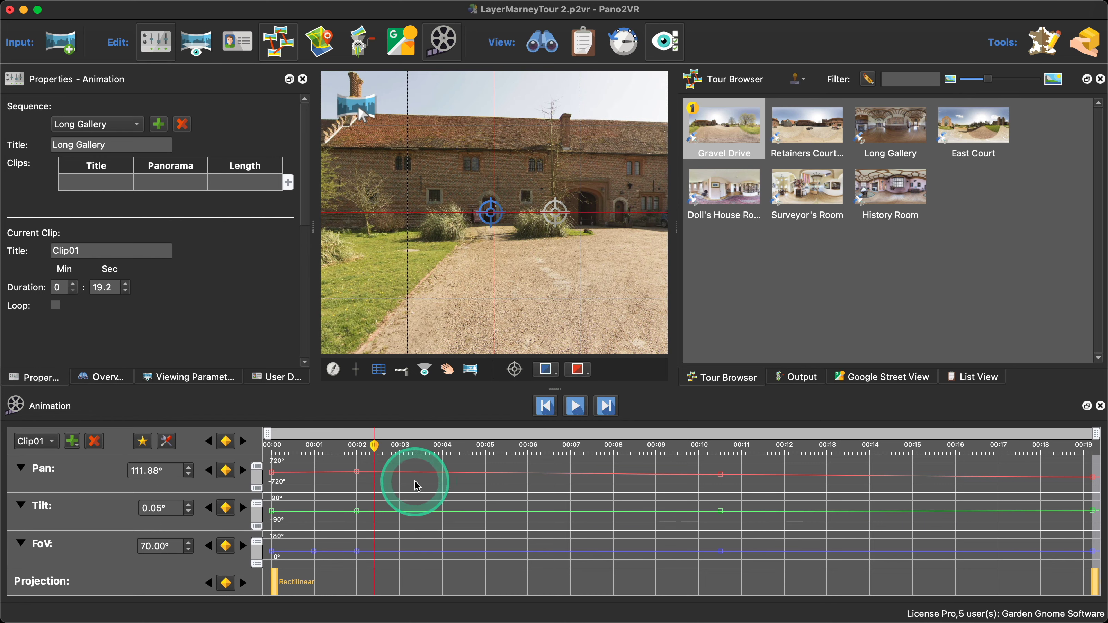
click(352, 479)
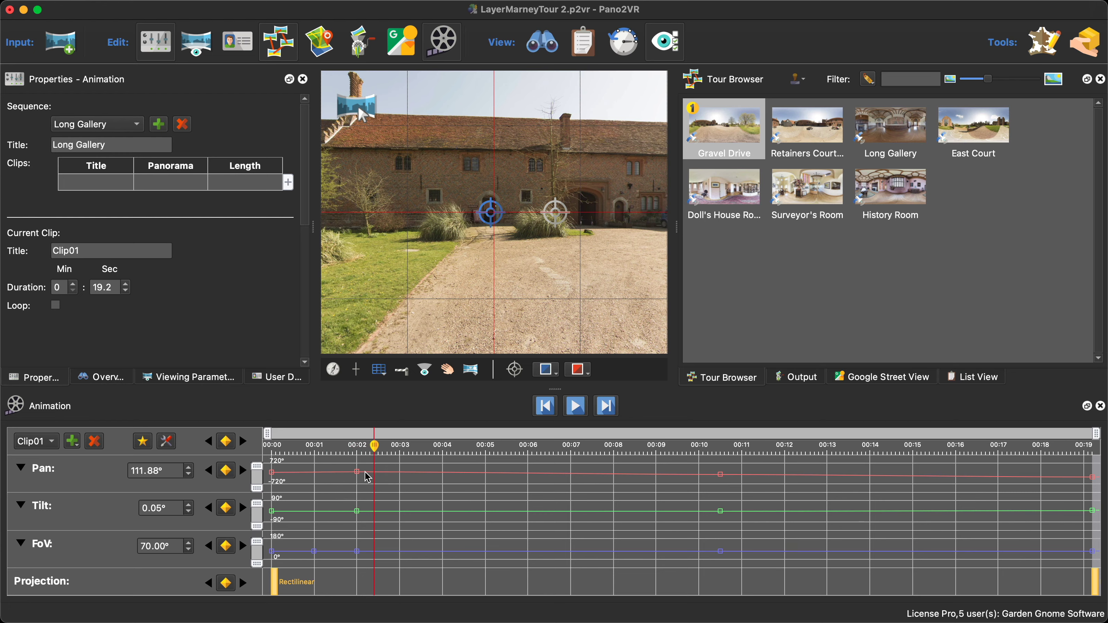
click(366, 477)
click(430, 300)
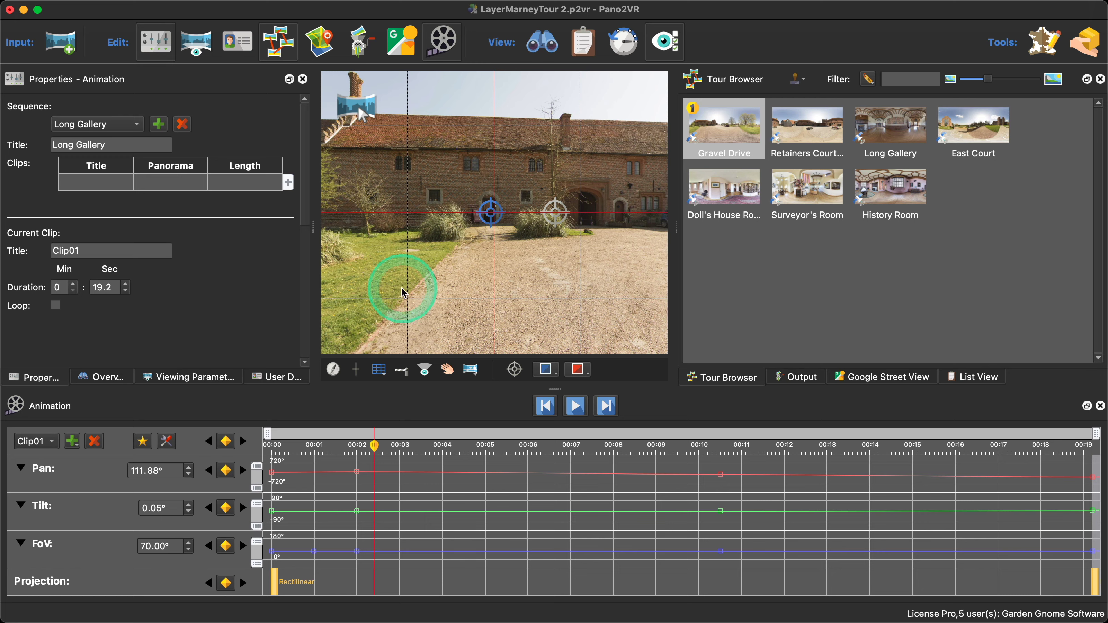
Step: Undo the keyframes added at 2 seconds and the creation of the Long Gallery sequence
key(super+z)
key(super+z)
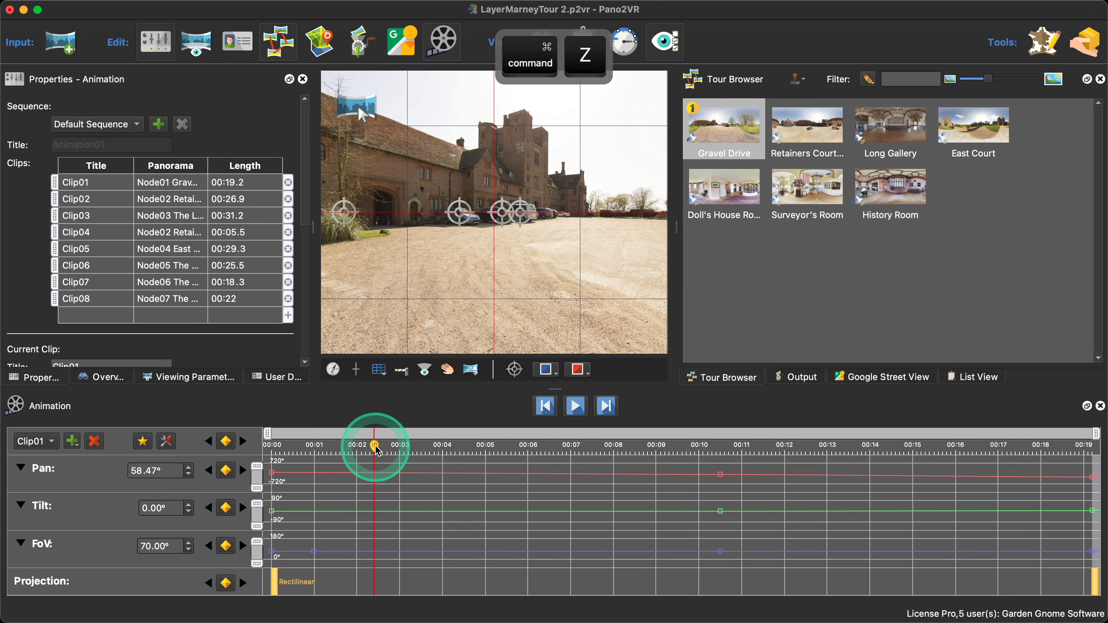
Step: Create a new animation sequence titled "Long Gallery"
click(159, 126)
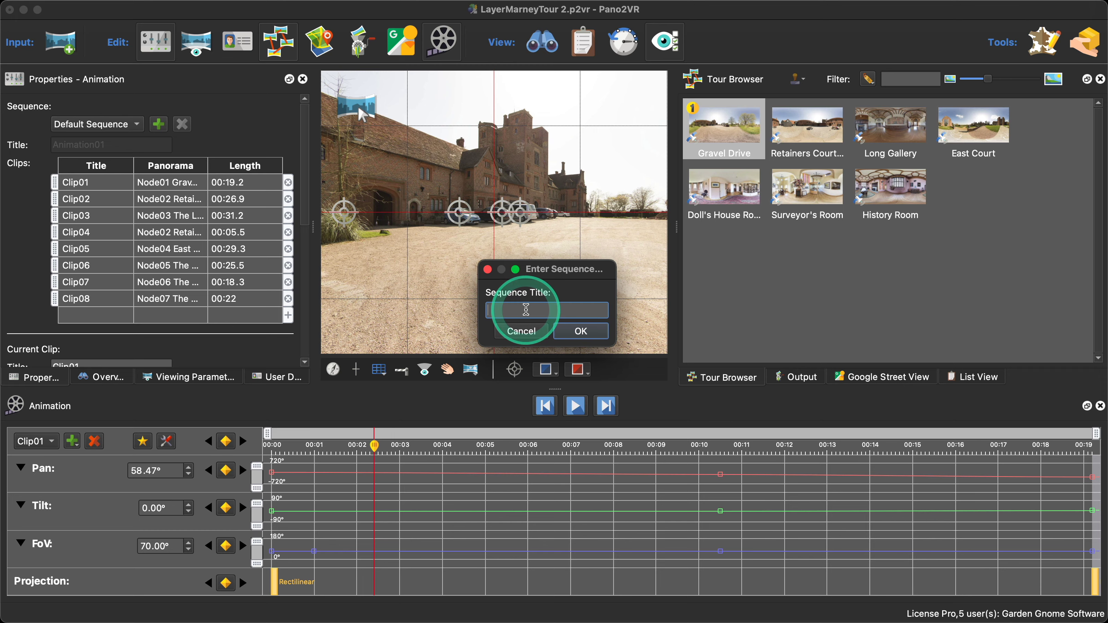
key(shift)
text(Long )
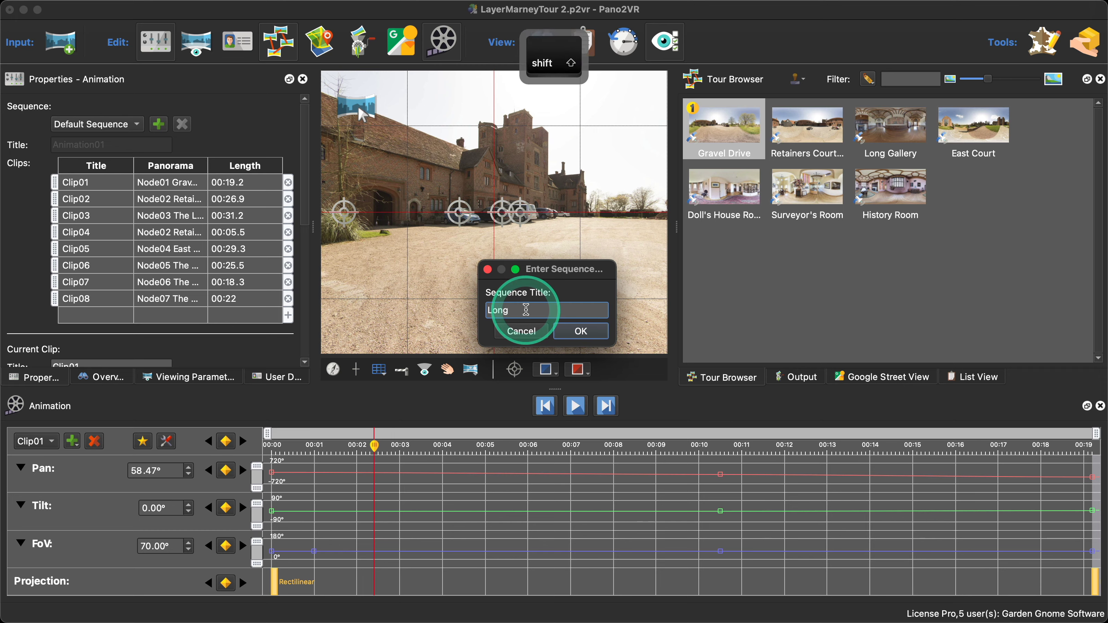
text(Gallery)
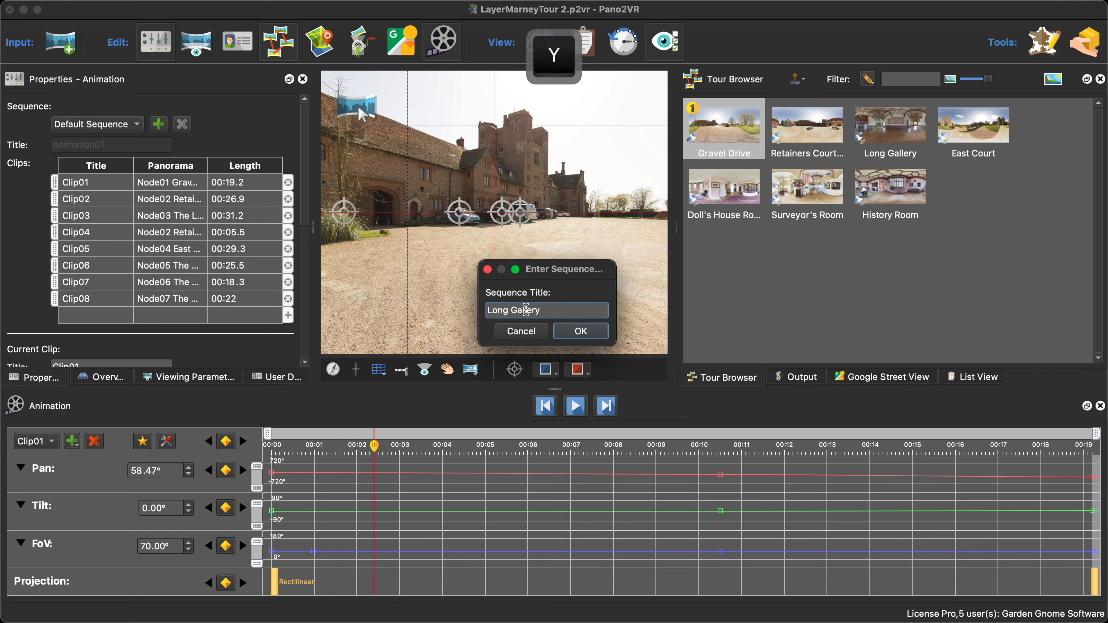
click(581, 331)
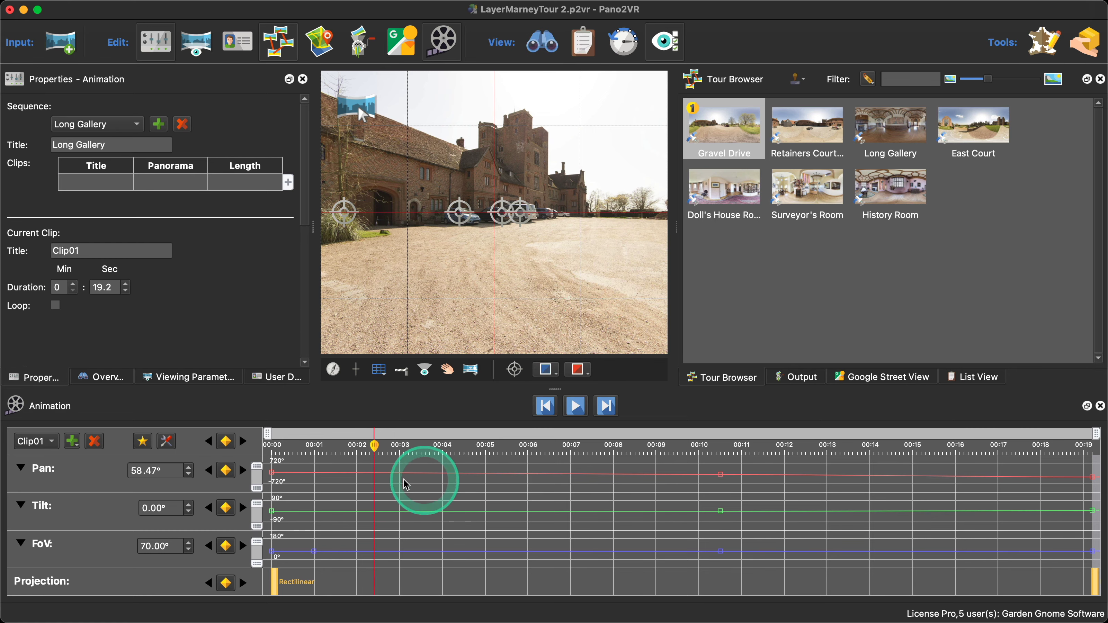
Step: Add a new clip titled "GD-RC" for the Gravel Drive panorama to the Long Gallery sequence
click(73, 442)
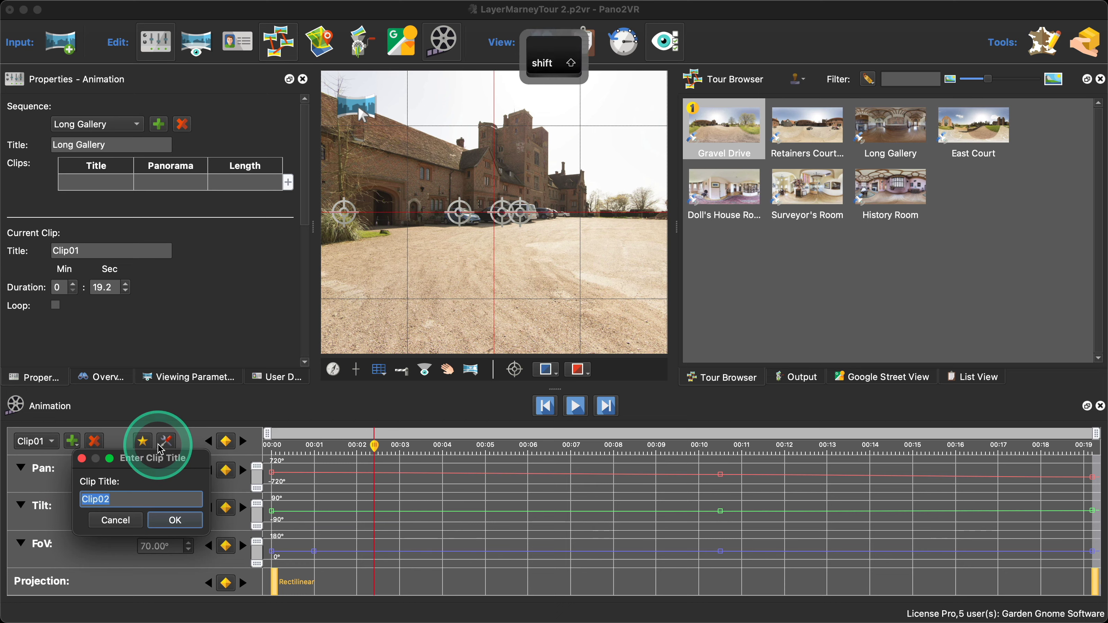
text(GD)
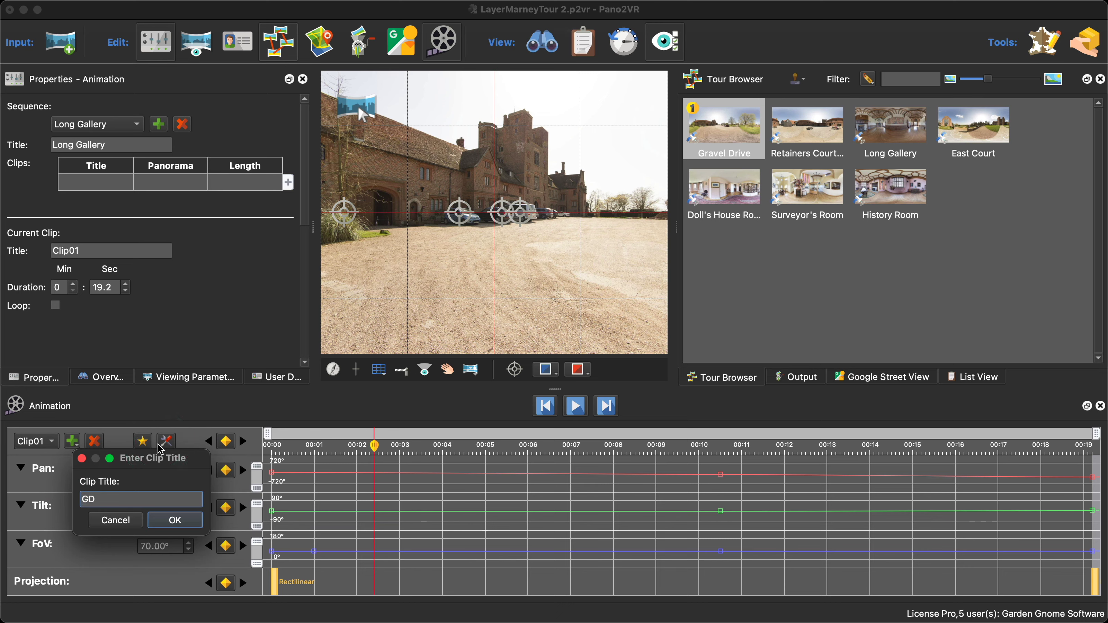
text(-)
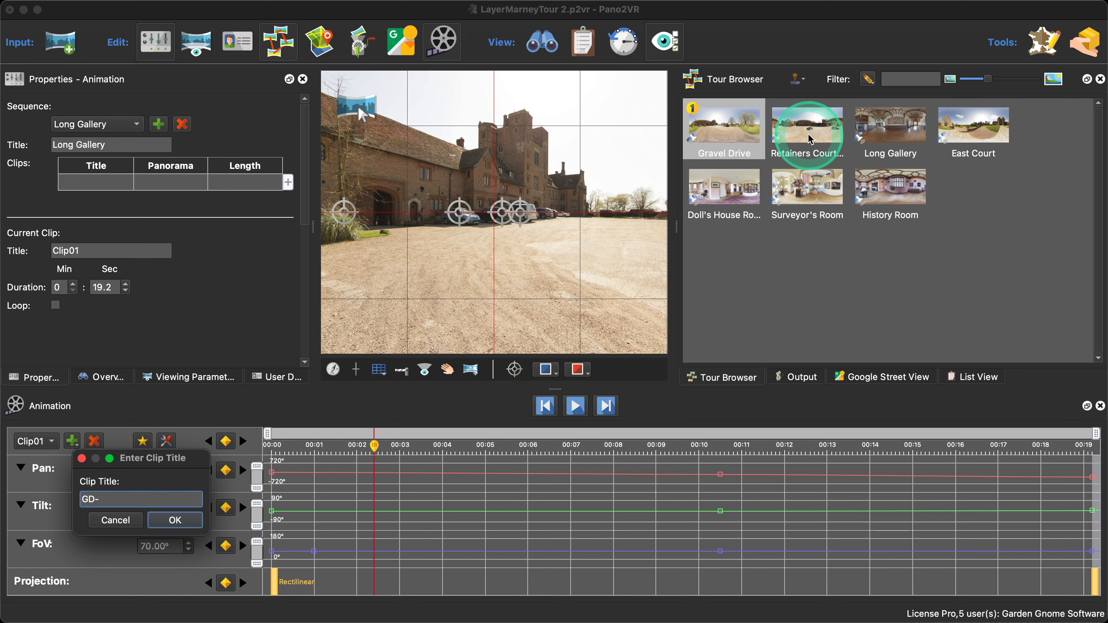
key(shift)
text(RC)
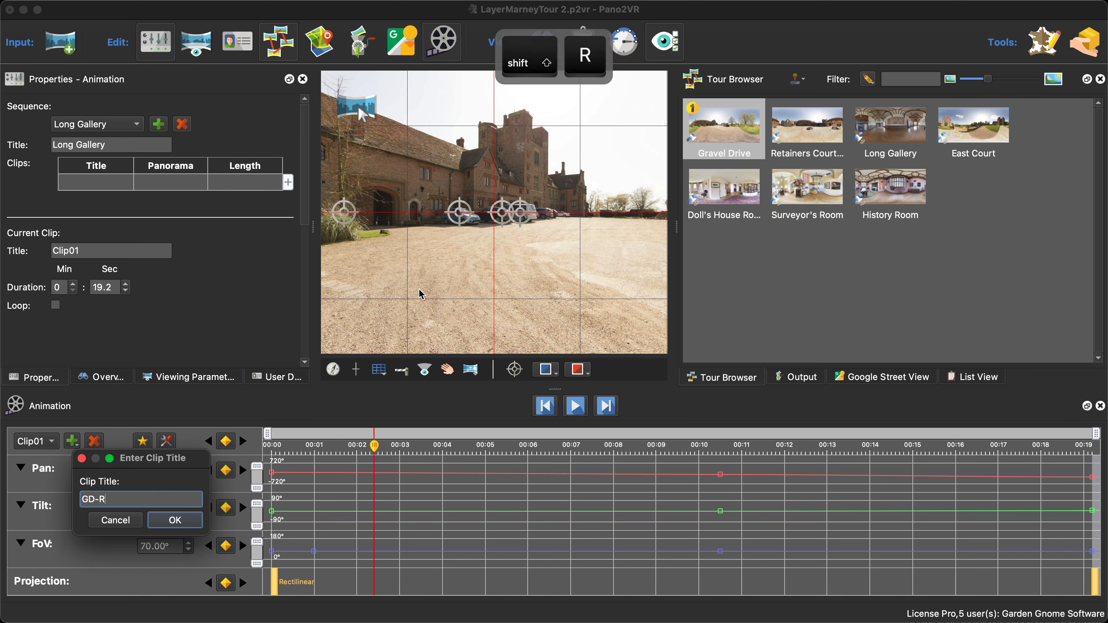
click(173, 522)
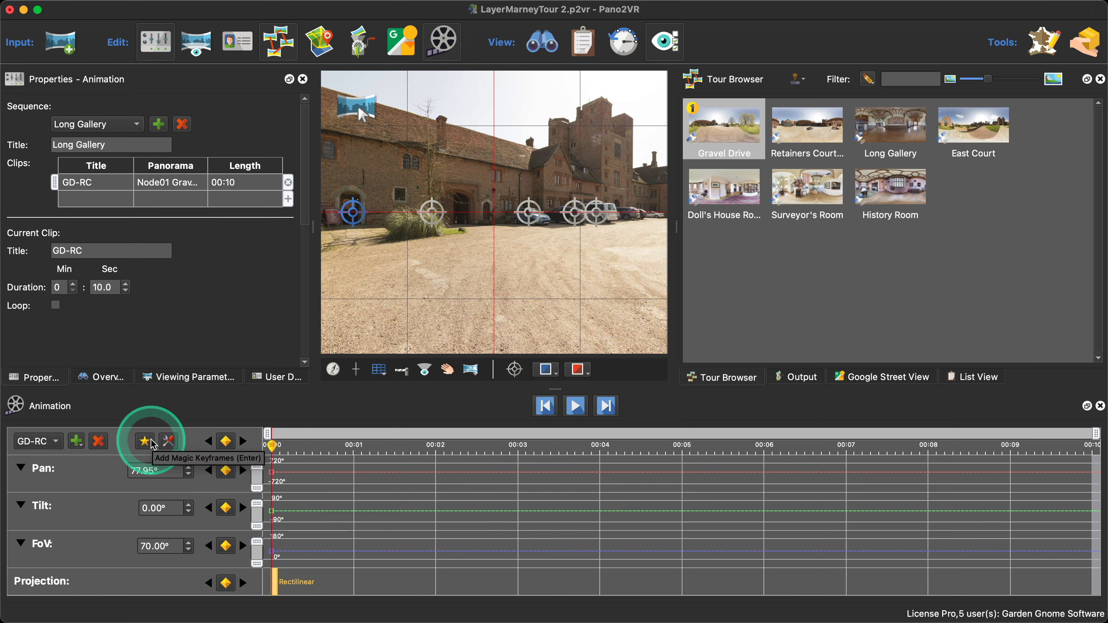
Step: Set the Magic Keyframes speed to 40°/s
click(169, 442)
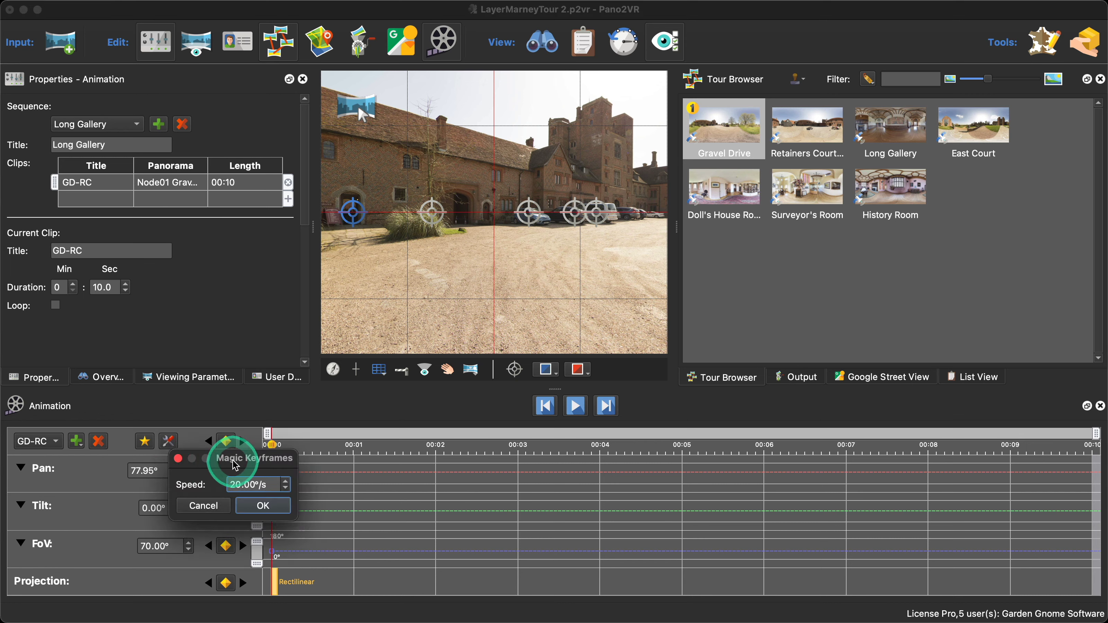
drag(235, 467, 236, 432)
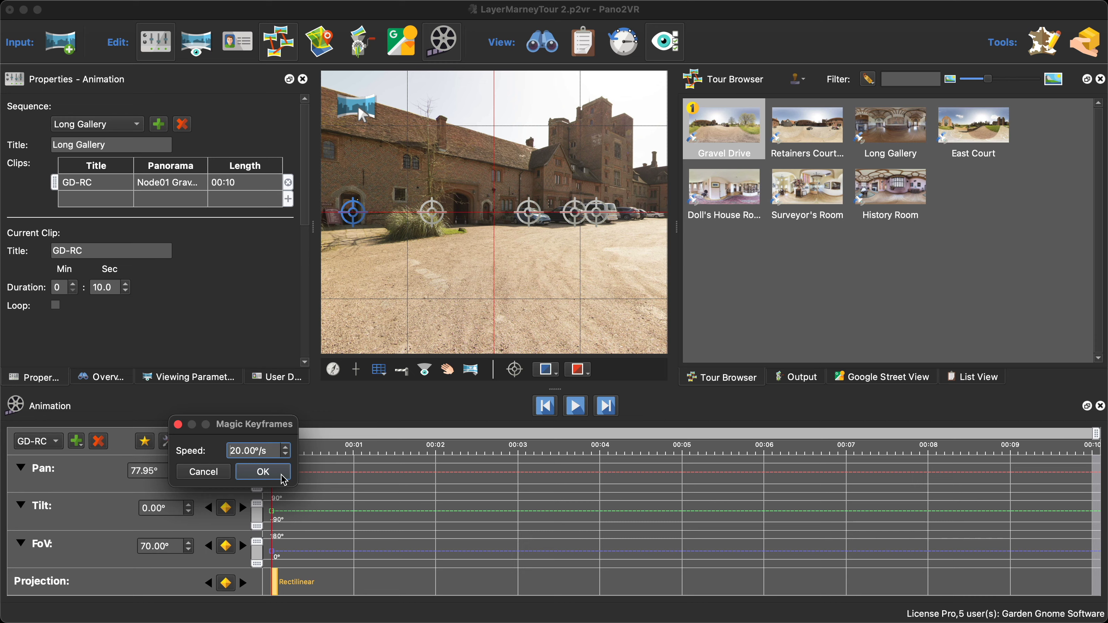
drag(244, 452, 229, 478)
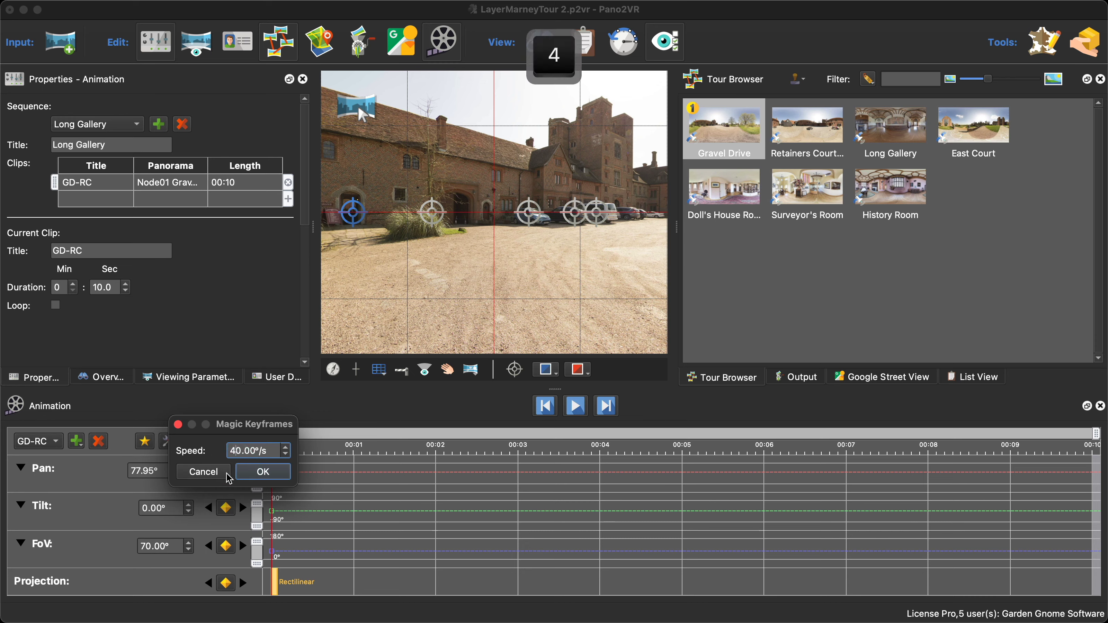
click(252, 471)
Step: Try adding magic keyframes with the view centred on the blue hotspot at about 112.7° pan, and undo them
drag(424, 277, 551, 275)
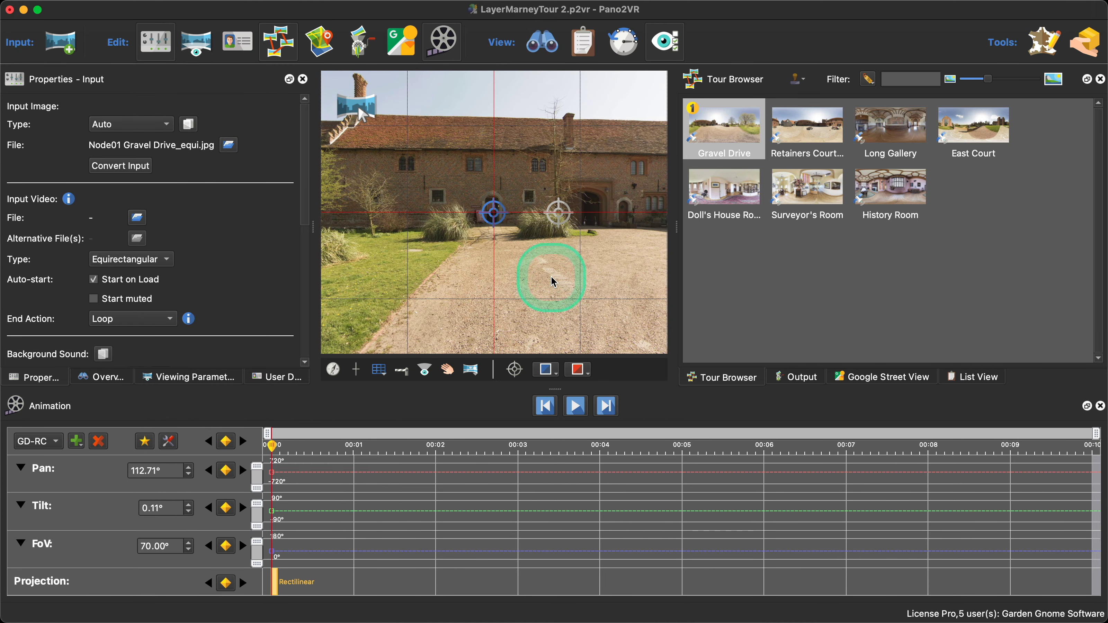
click(145, 442)
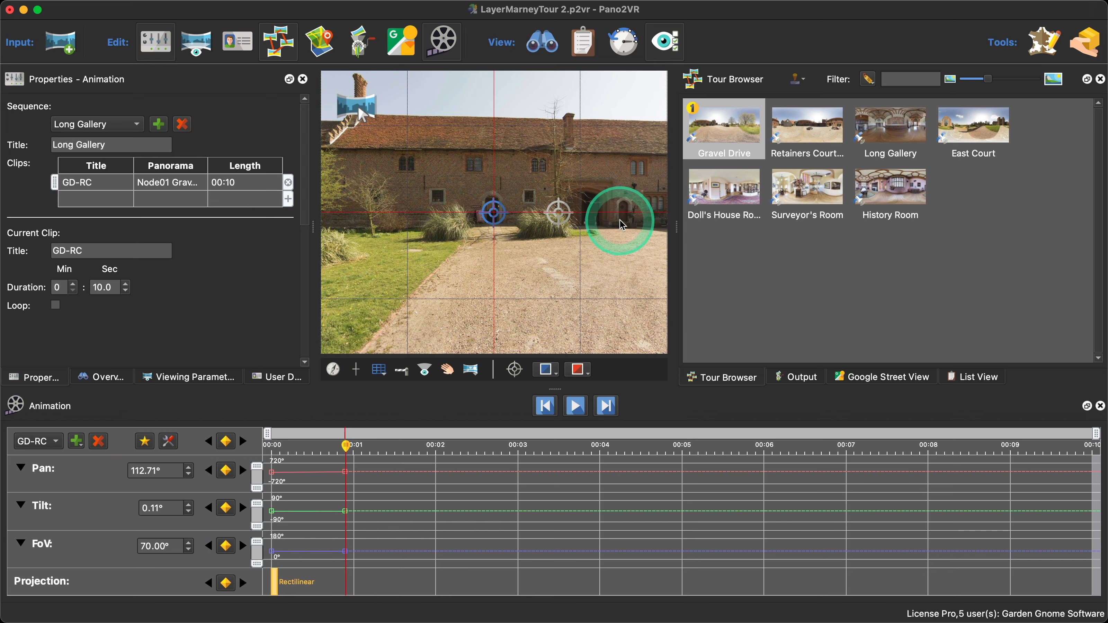
key(super+z)
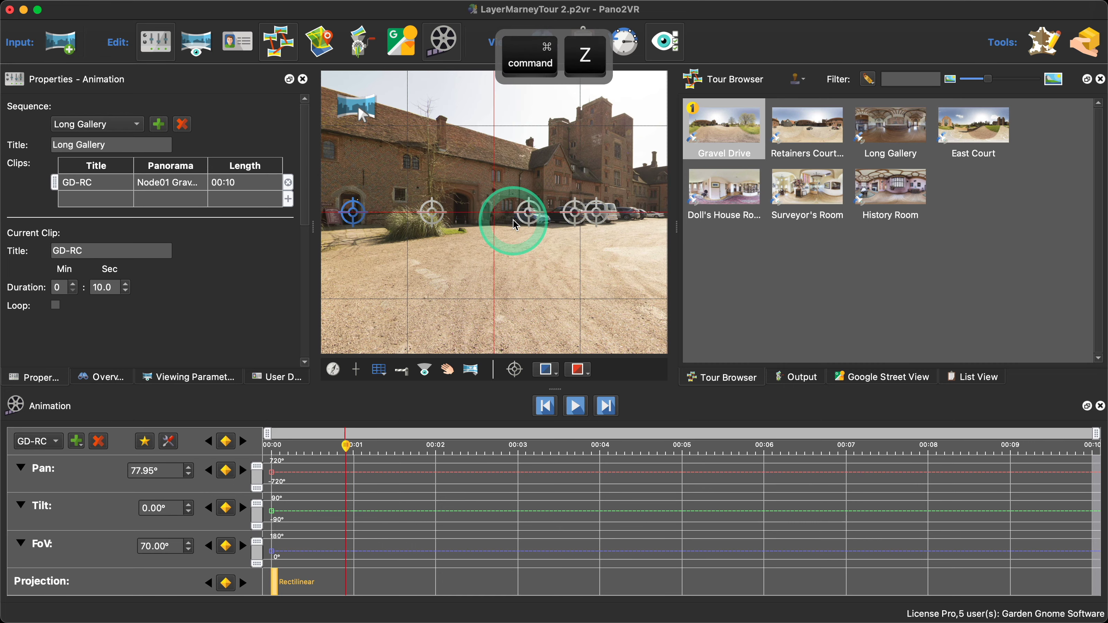
Step: Set the Magic Keyframes speed to 30°/s
click(169, 449)
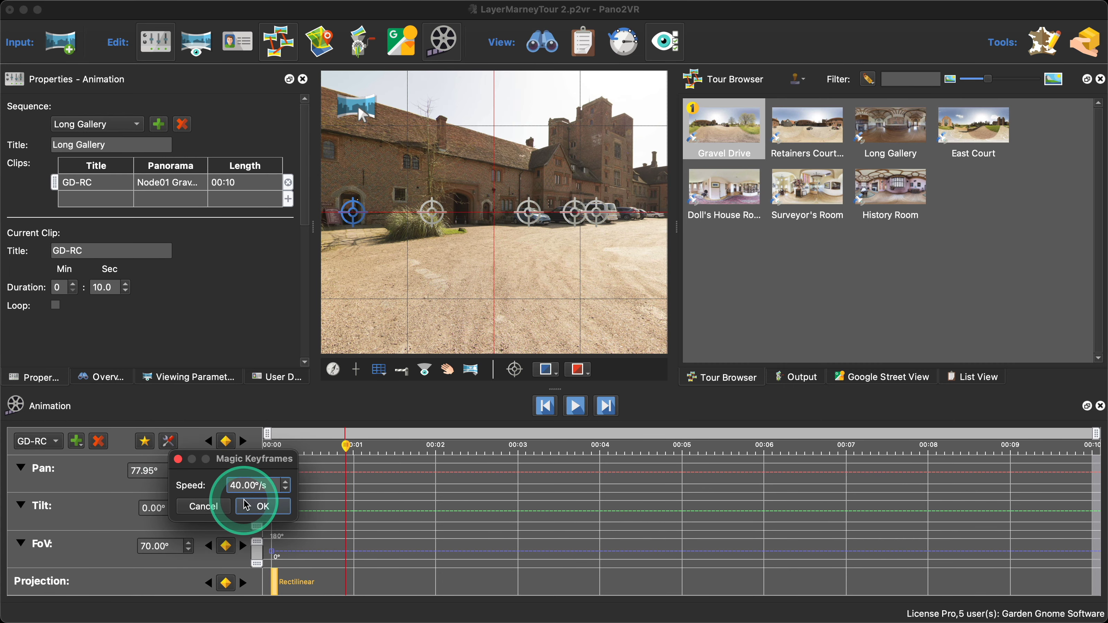
key(BackSpace)
text(3)
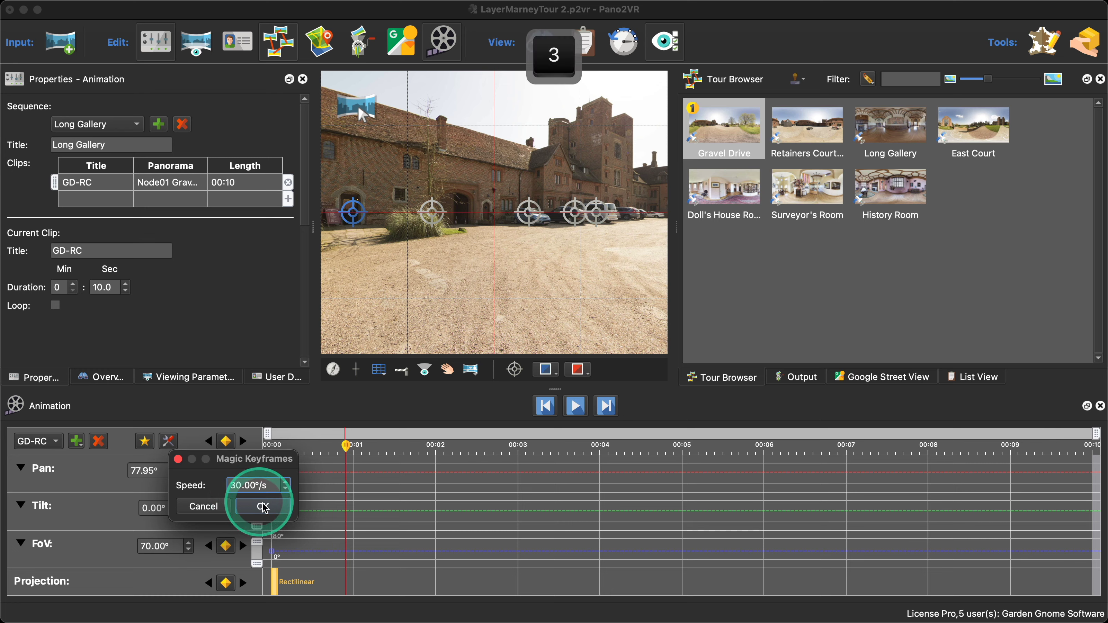
click(257, 507)
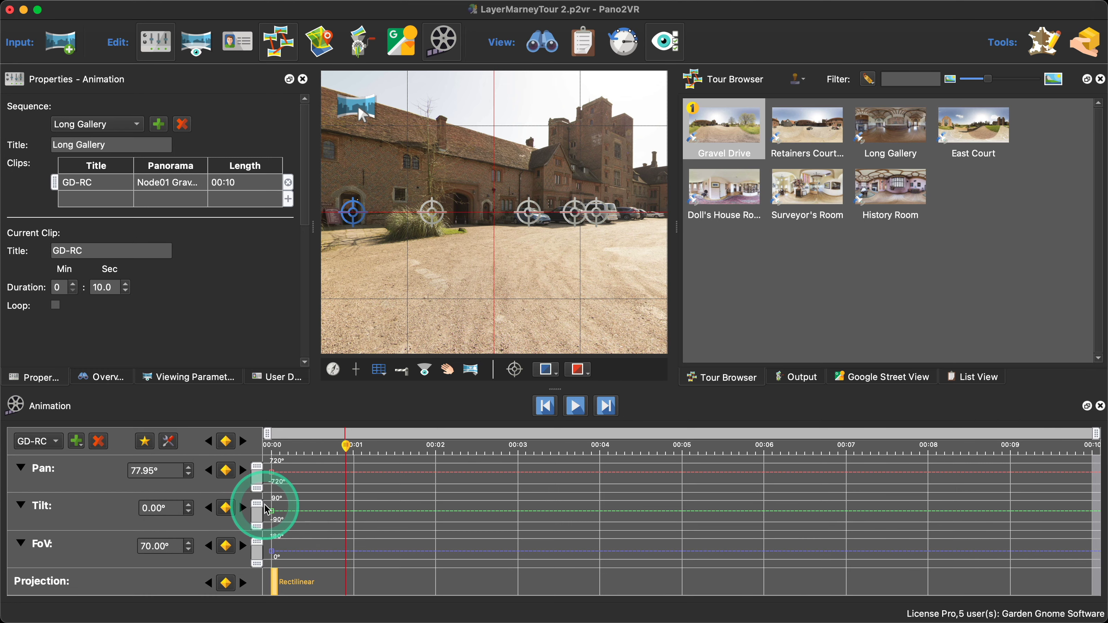
Step: From the start of the GD-RC clip, centre the view on the blue hotspot at about 112.8° pan and add magic keyframes
click(549, 410)
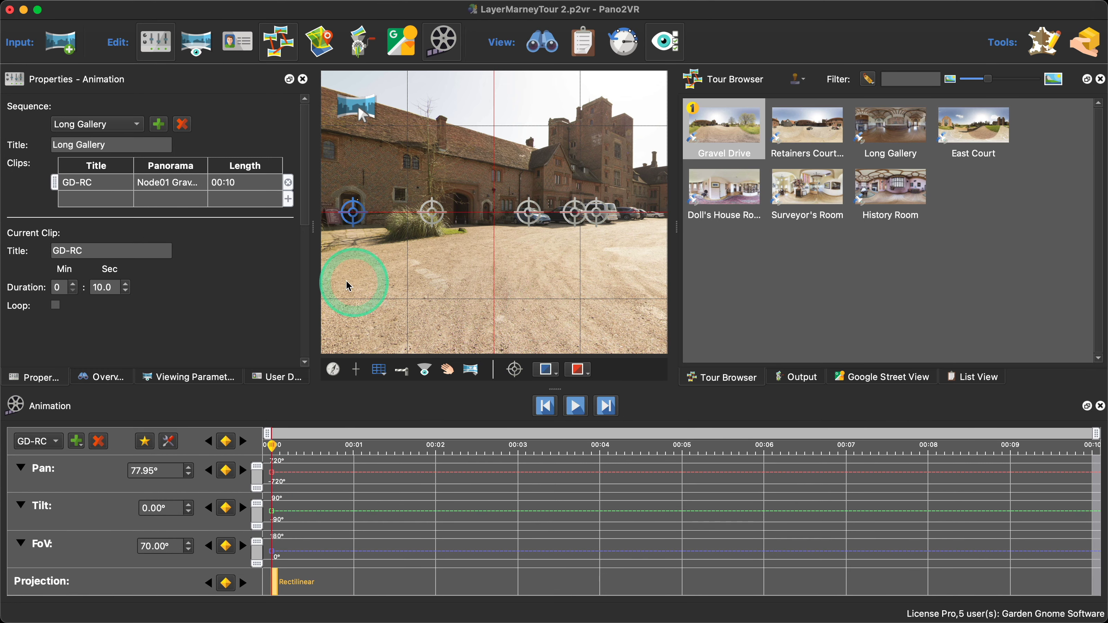
drag(347, 279, 492, 272)
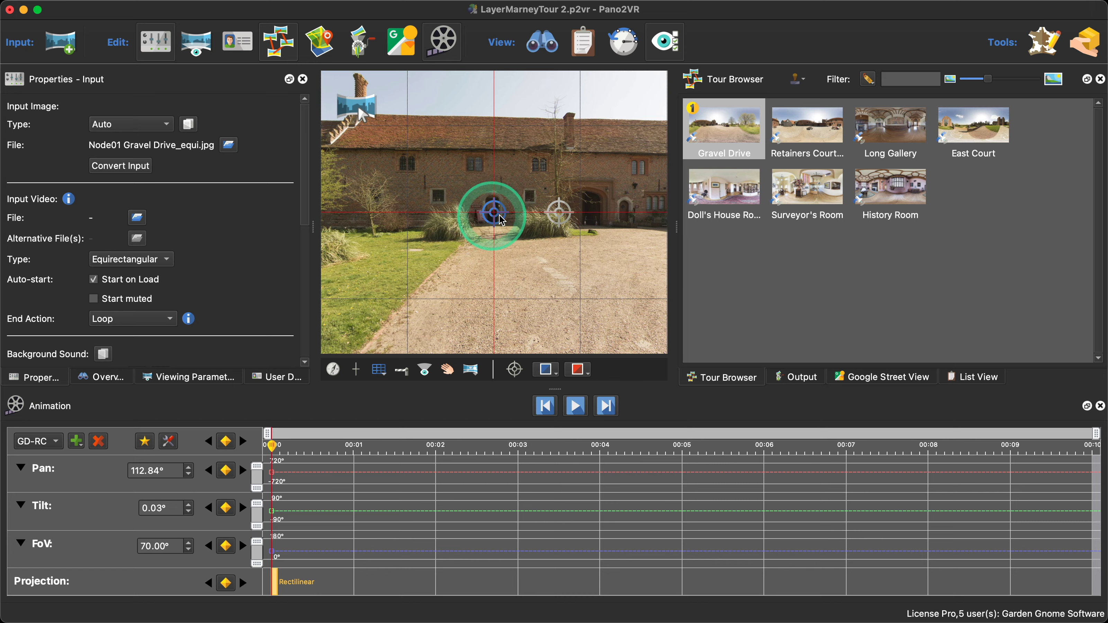
click(146, 442)
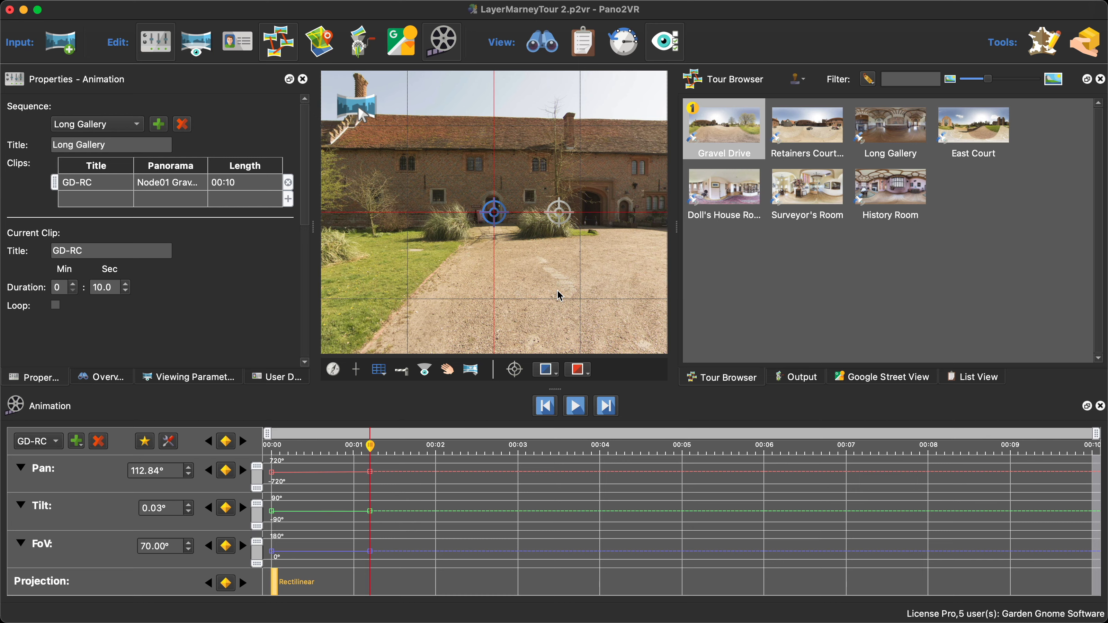
Step: Play the GD-RC clip from its start to check the camera turn, and pause at about 1.9 seconds
click(545, 406)
click(576, 406)
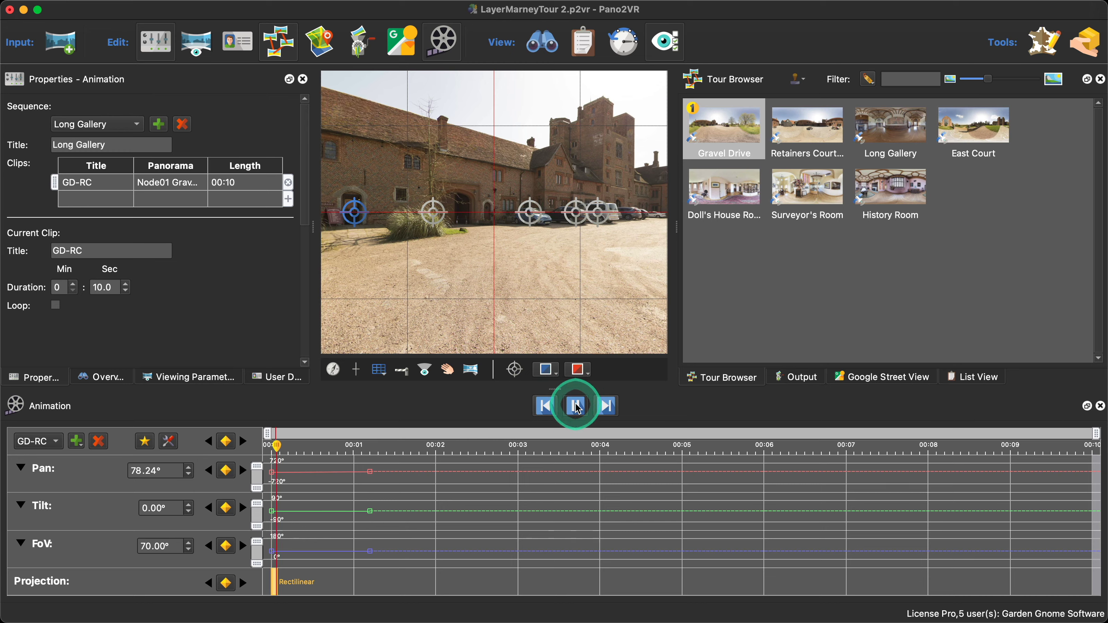
click(577, 407)
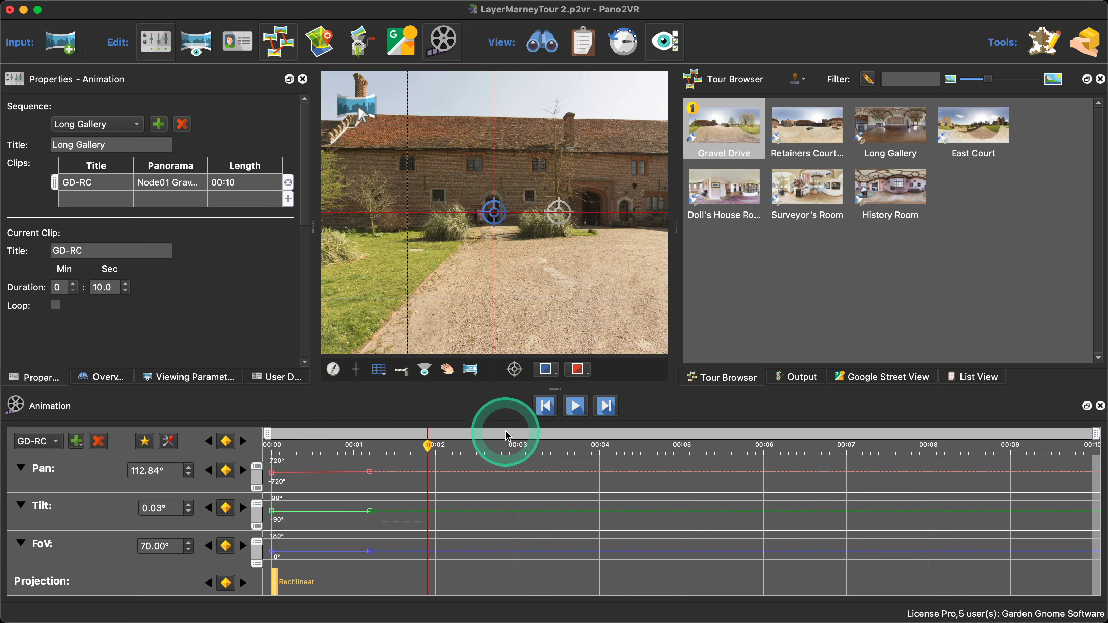
Step: Trim the GD-RC clip's timeline to its last keyframe and play the clip from its start
right_click(475, 438)
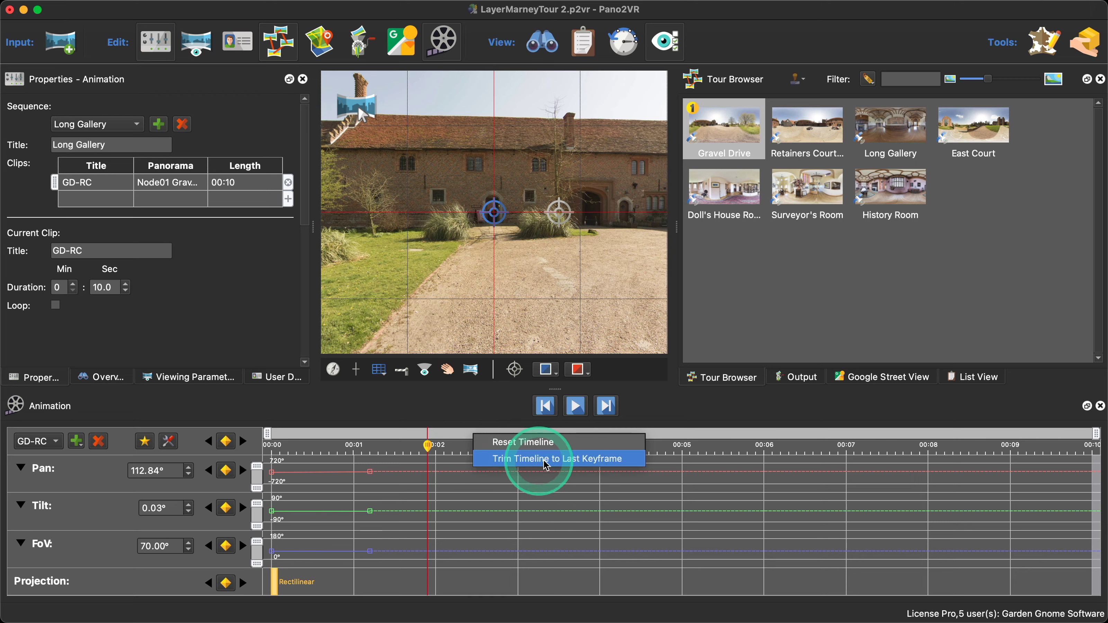
click(576, 465)
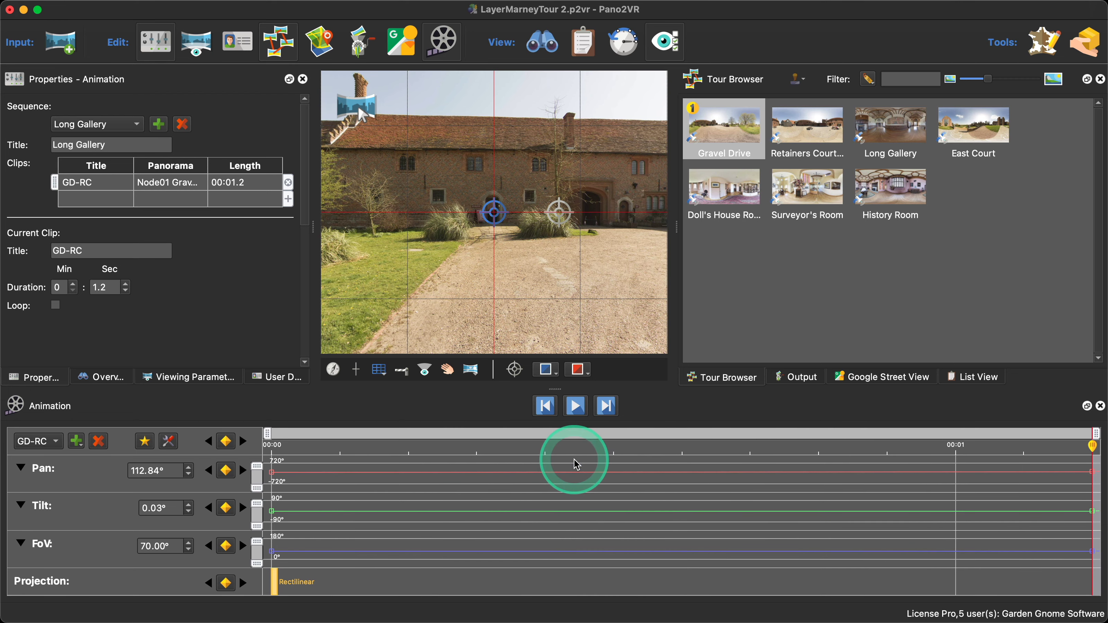
click(545, 413)
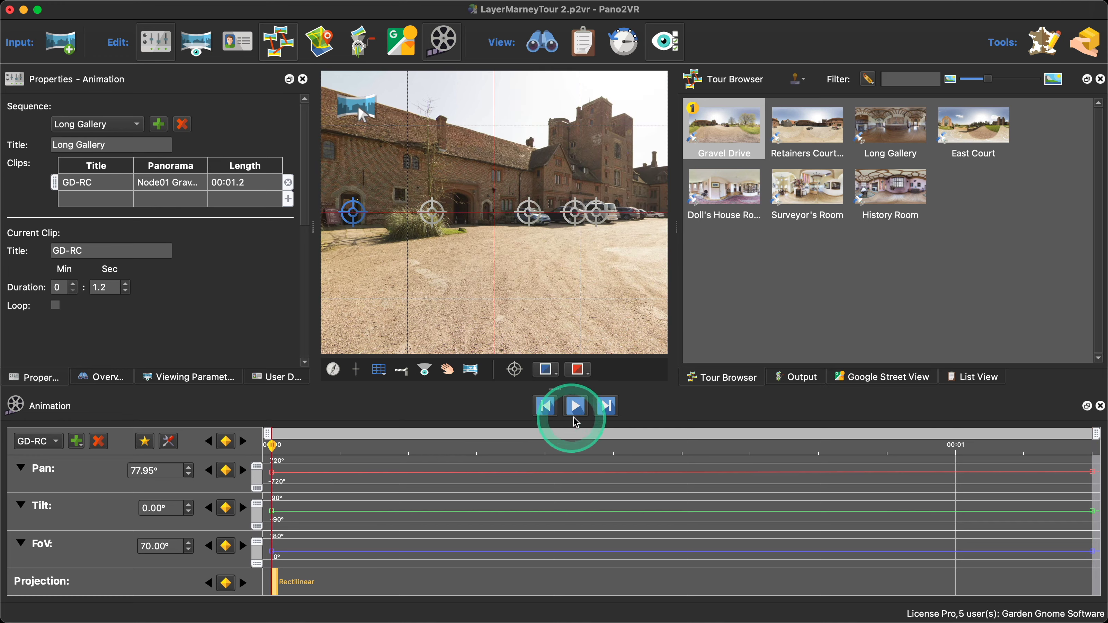
click(582, 412)
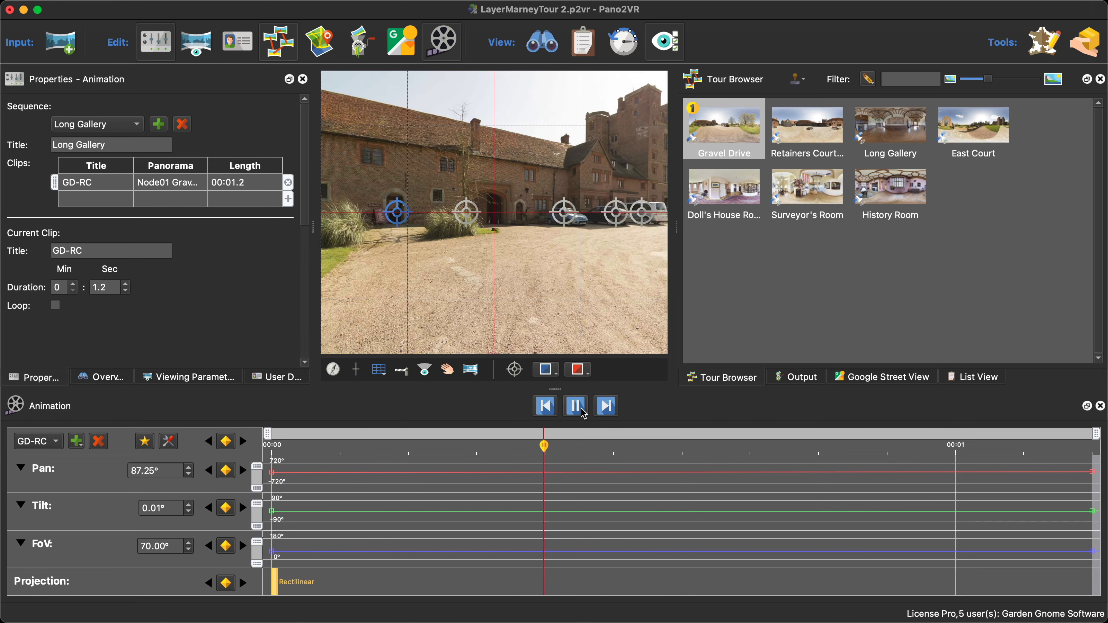
click(576, 406)
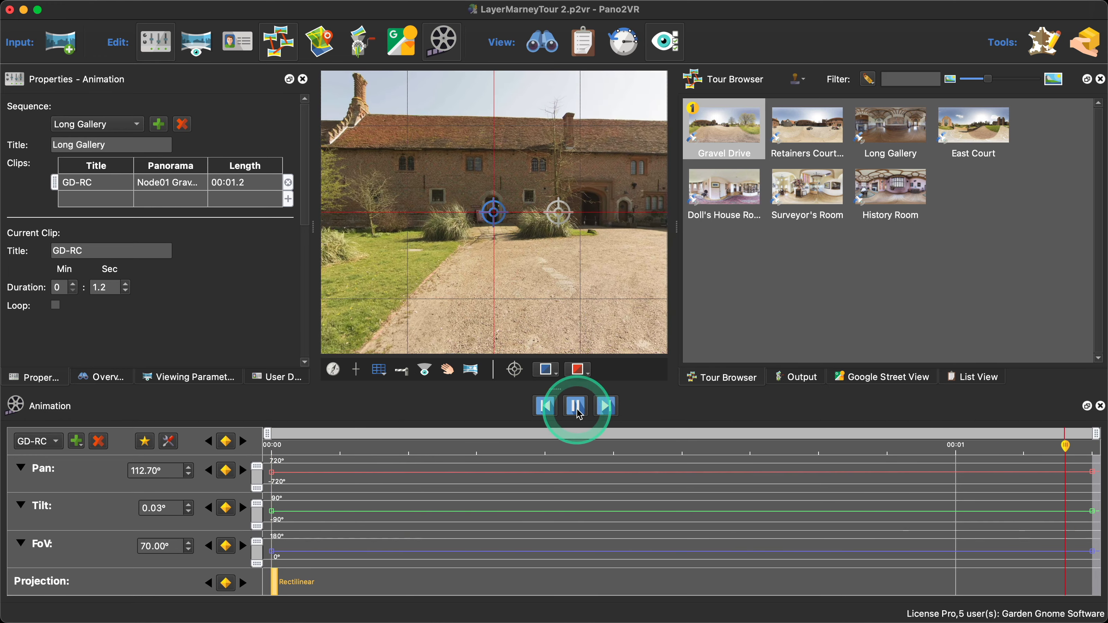
Step: Set animation playback to loop through all clips
drag(355, 214, 267, 2)
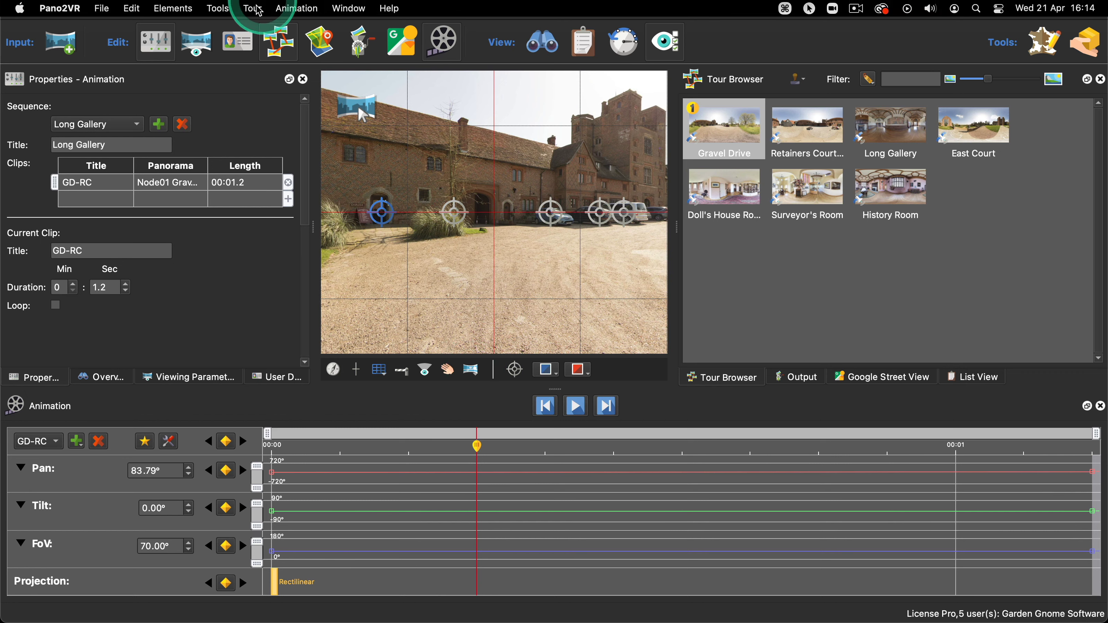
click(301, 8)
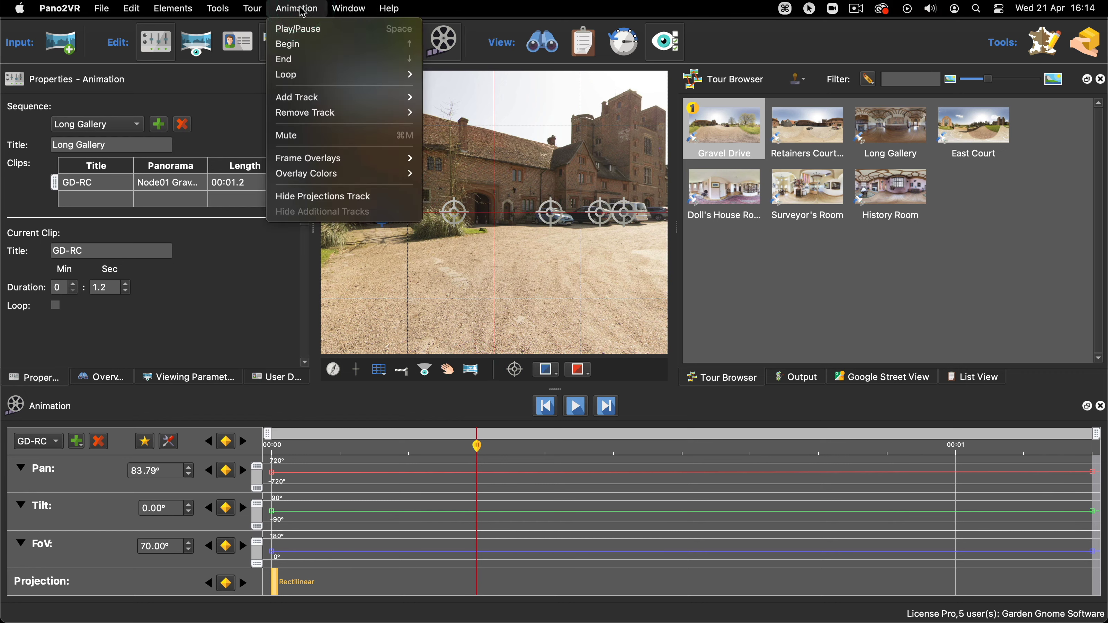
mouse_move(306, 75)
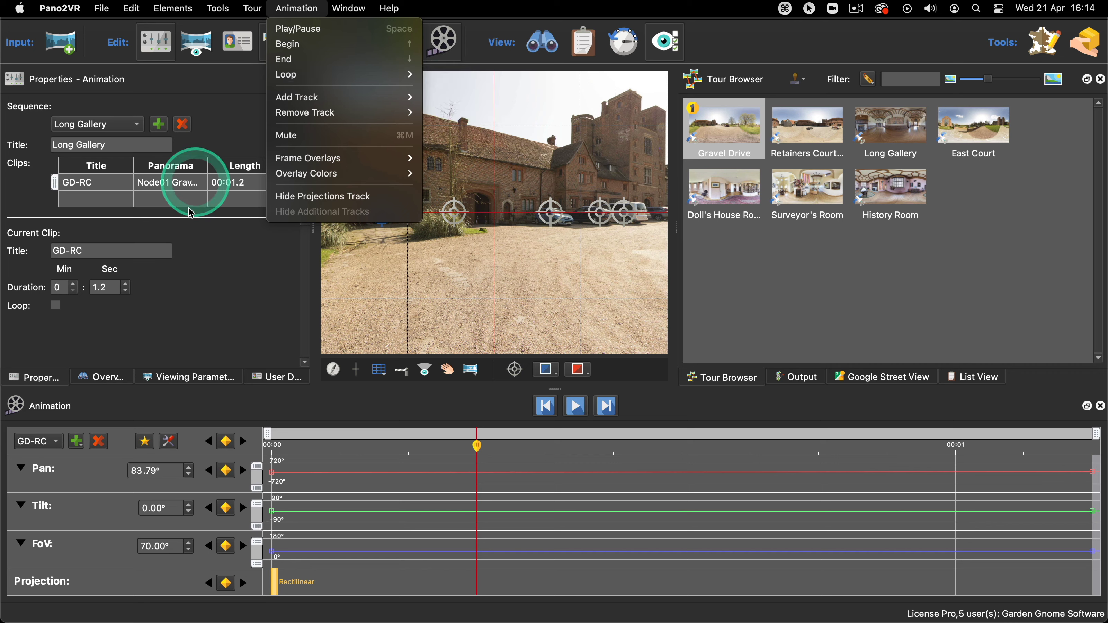
mouse_move(384, 74)
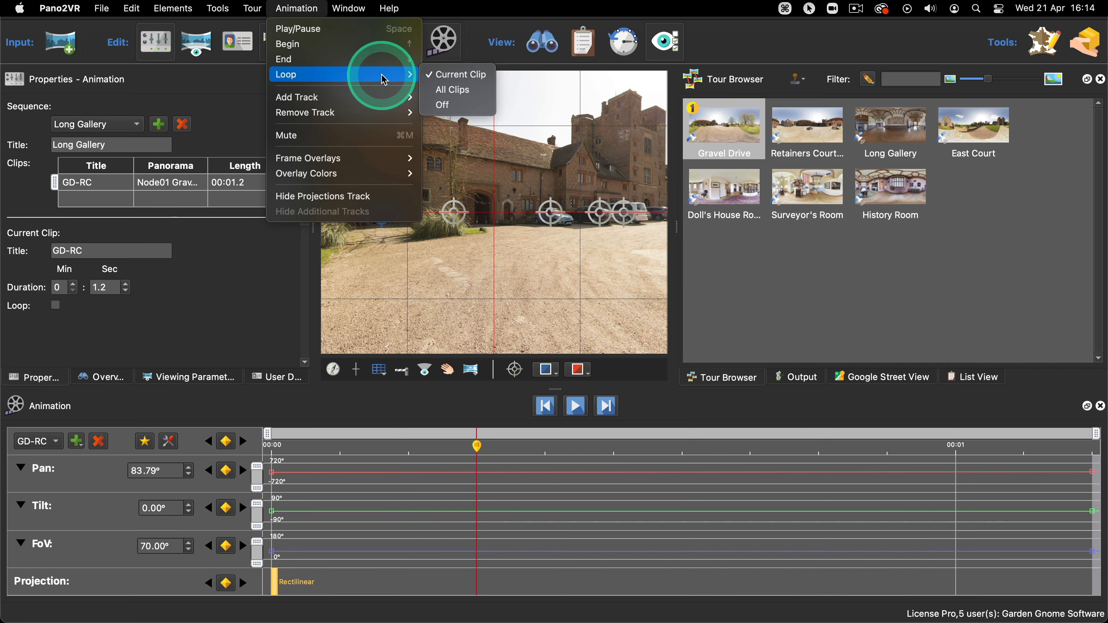
click(458, 90)
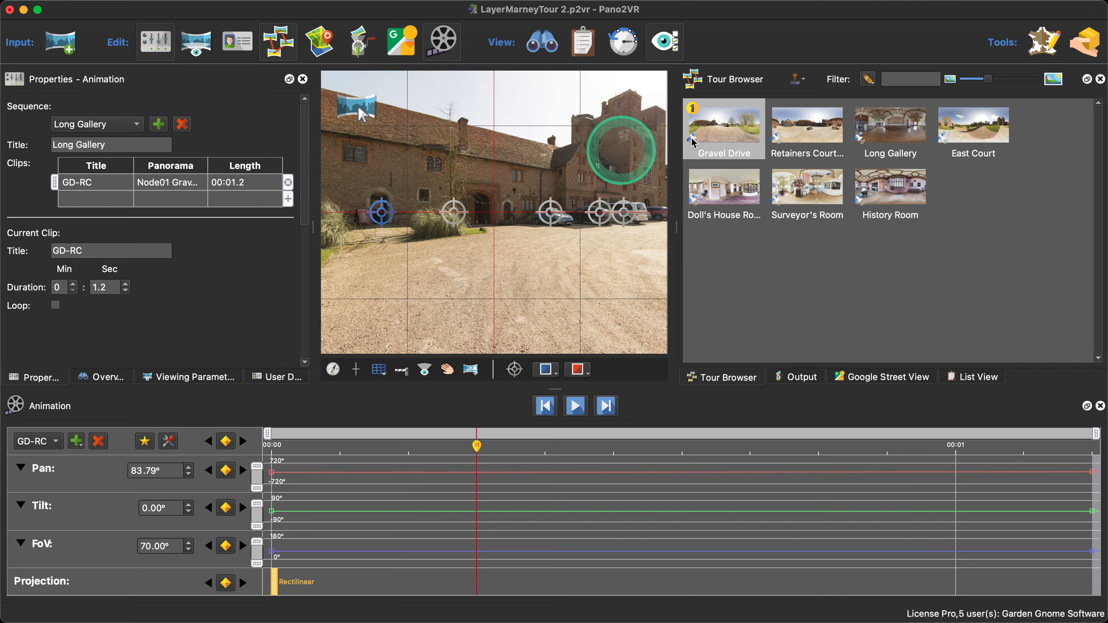
Step: Add a new clip titled RT-LG to the Long Gallery sequence in the Retainers Courtyard panorama
click(810, 138)
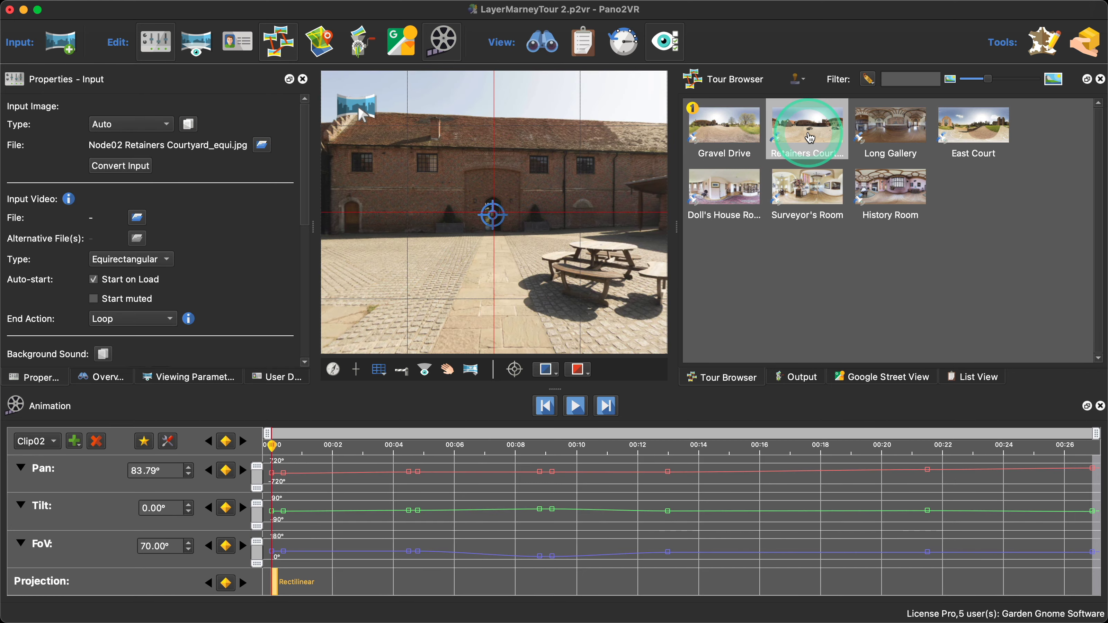
click(74, 442)
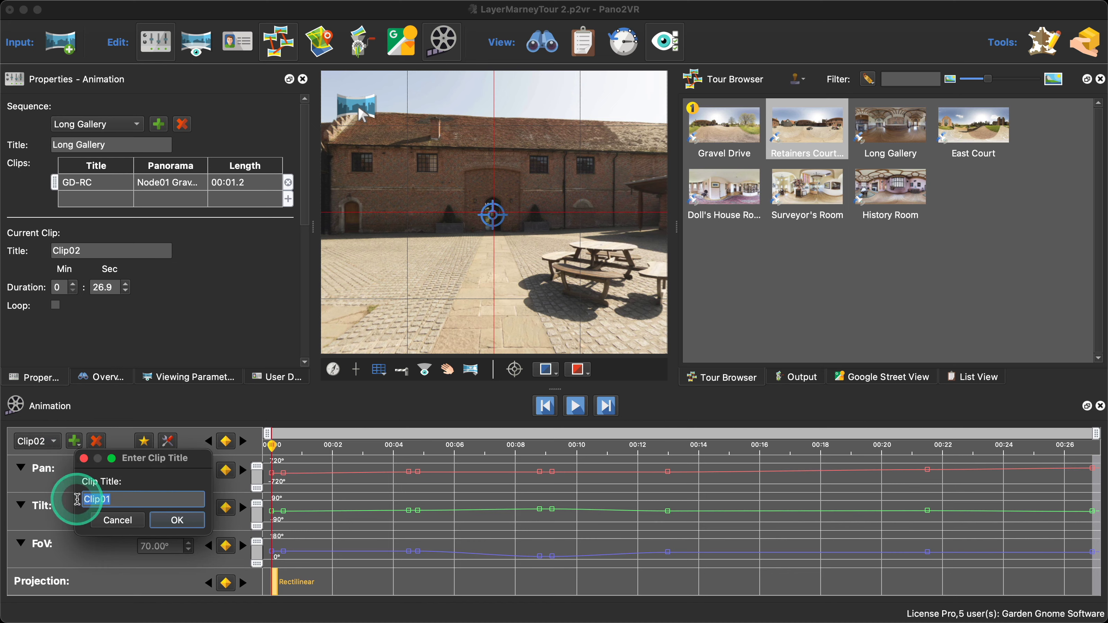
text(RT)
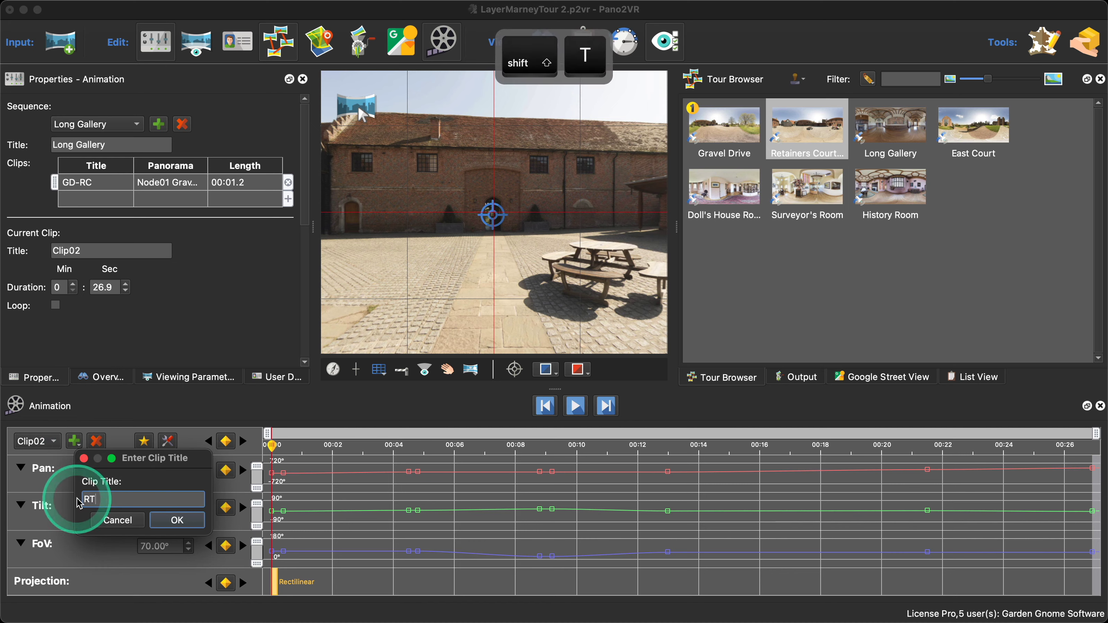
text(-LG)
click(177, 520)
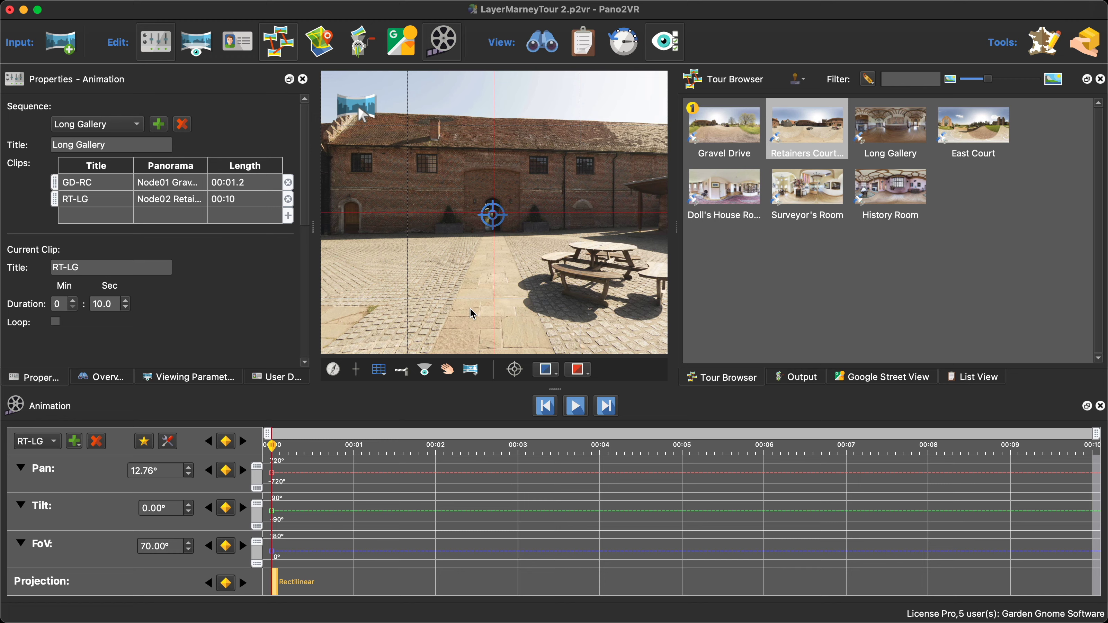
Step: Add a keyframe with the same view at about 0.5 seconds in the RT-LG clip and trim its timeline to that keyframe
click(487, 209)
click(453, 306)
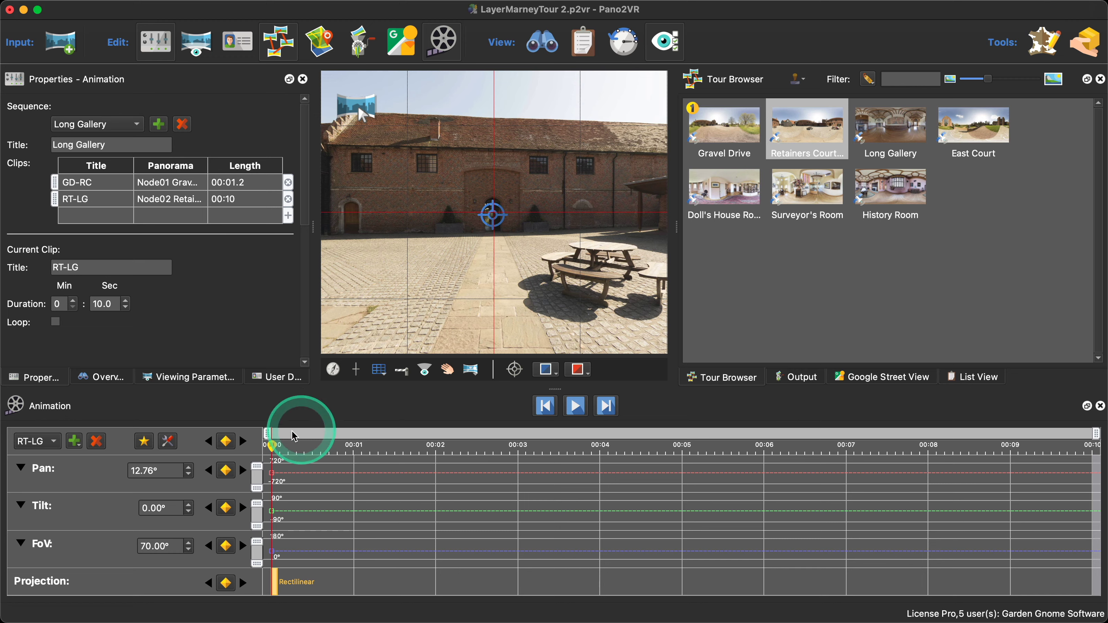
click(144, 442)
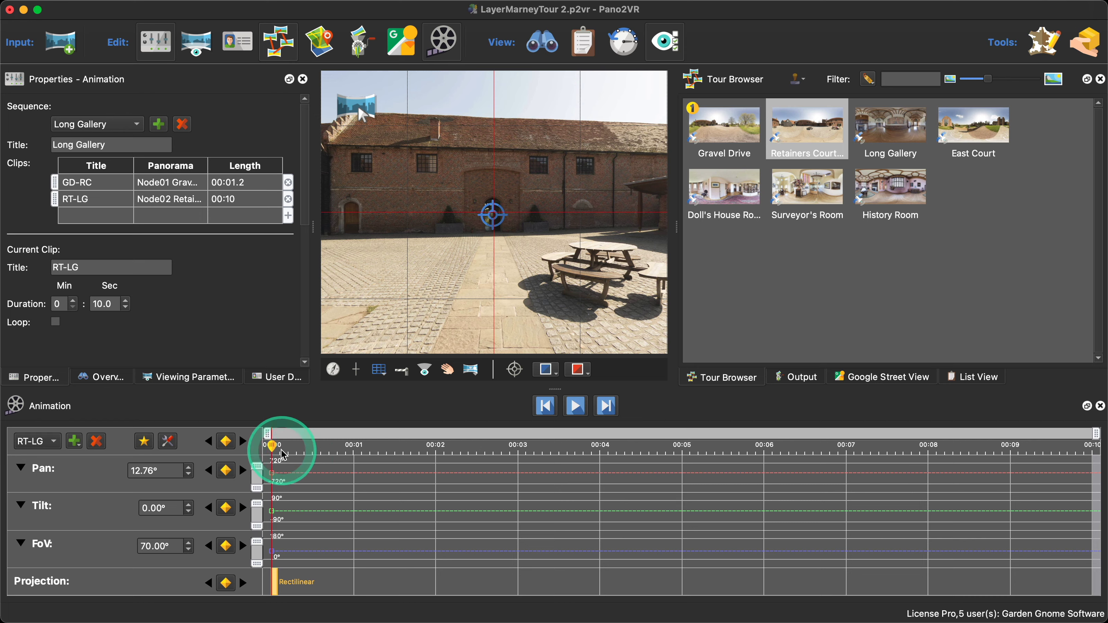
drag(273, 450, 314, 458)
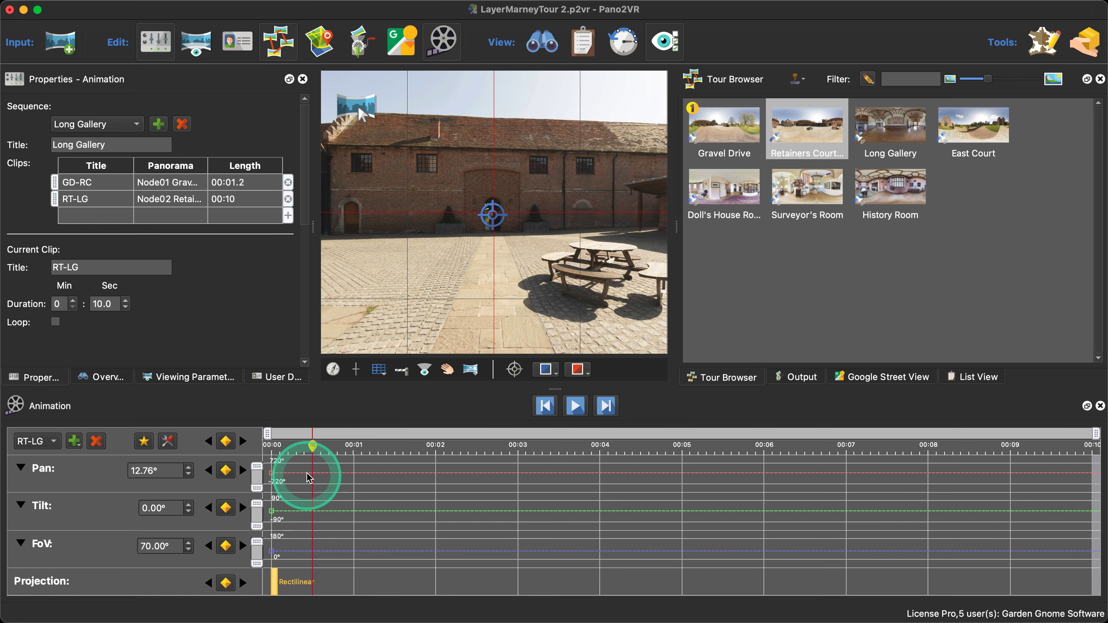
click(226, 442)
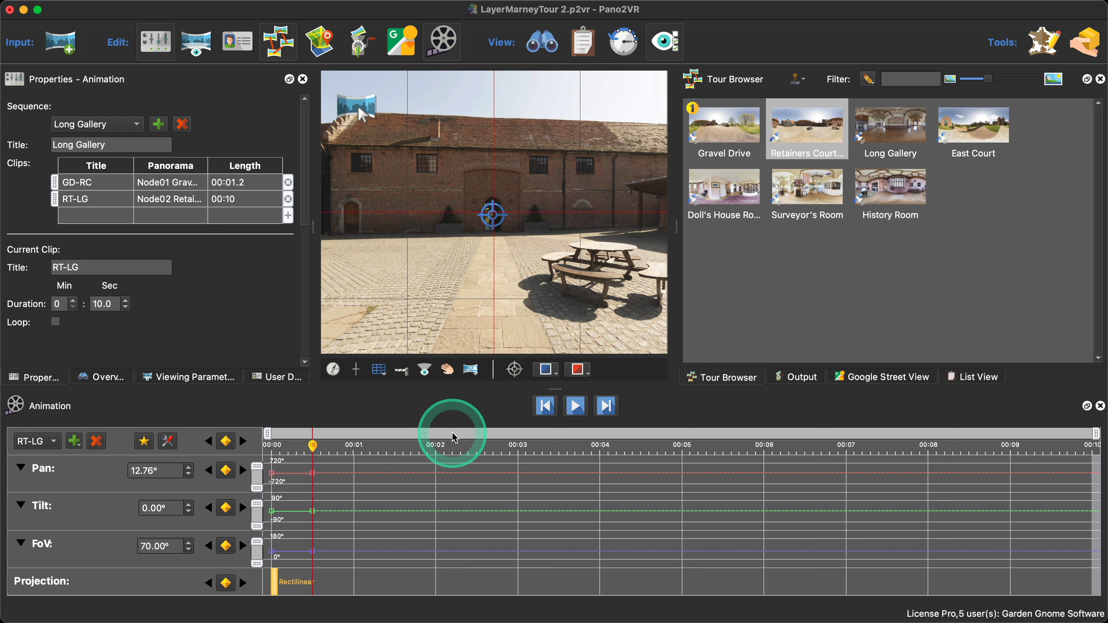
right_click(452, 443)
click(477, 459)
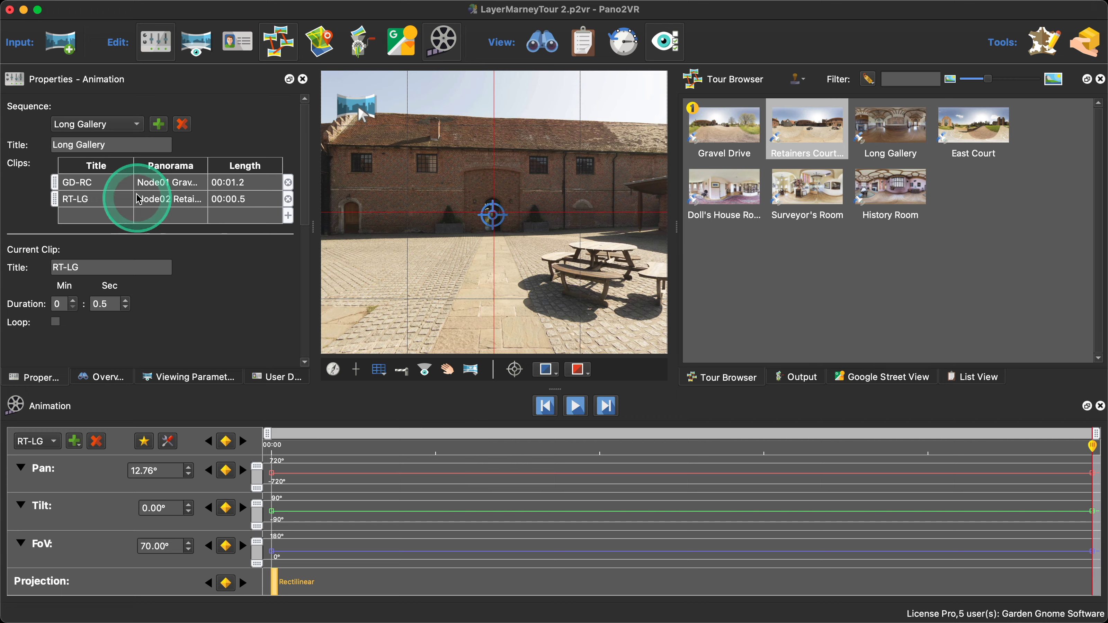
Step: Play the sequence from the GD-RC clip to check the transition into RT-LG, and pause it
click(110, 187)
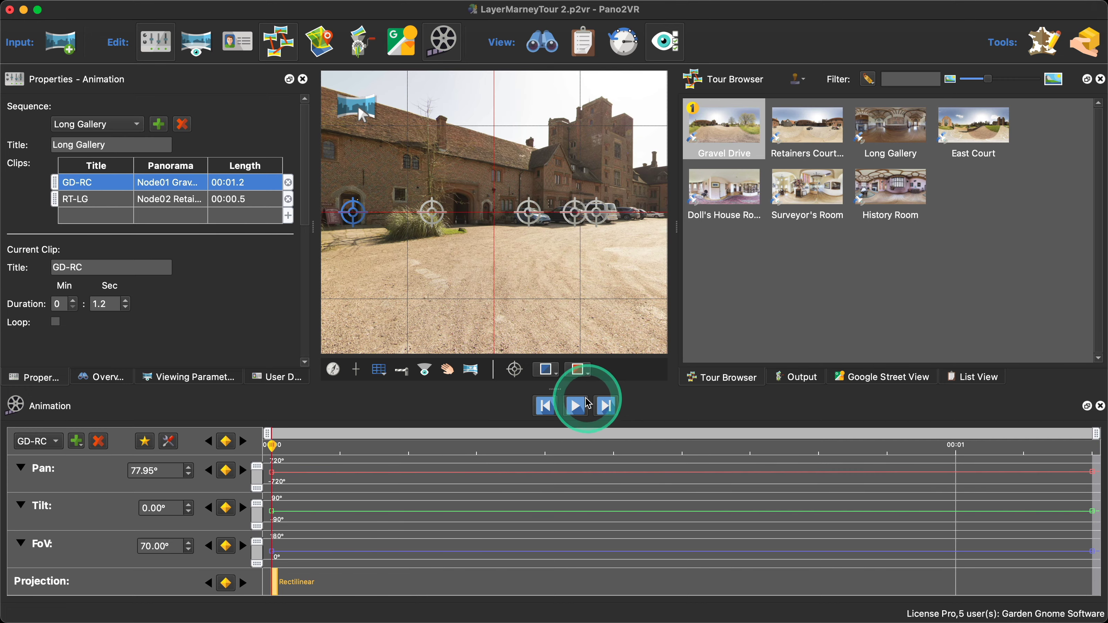
click(576, 405)
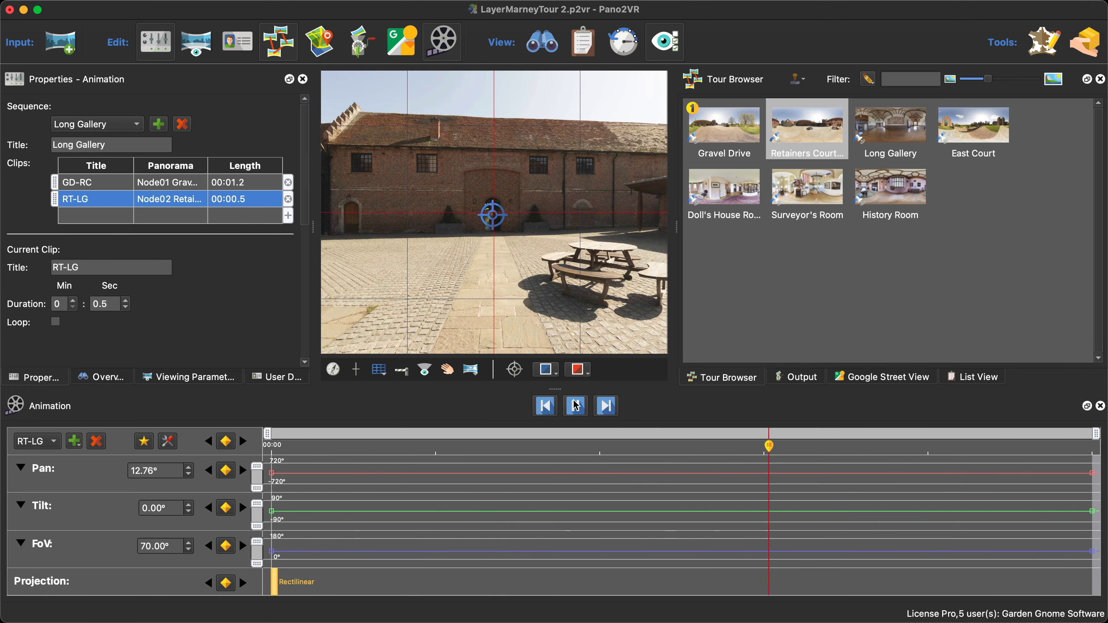
click(576, 405)
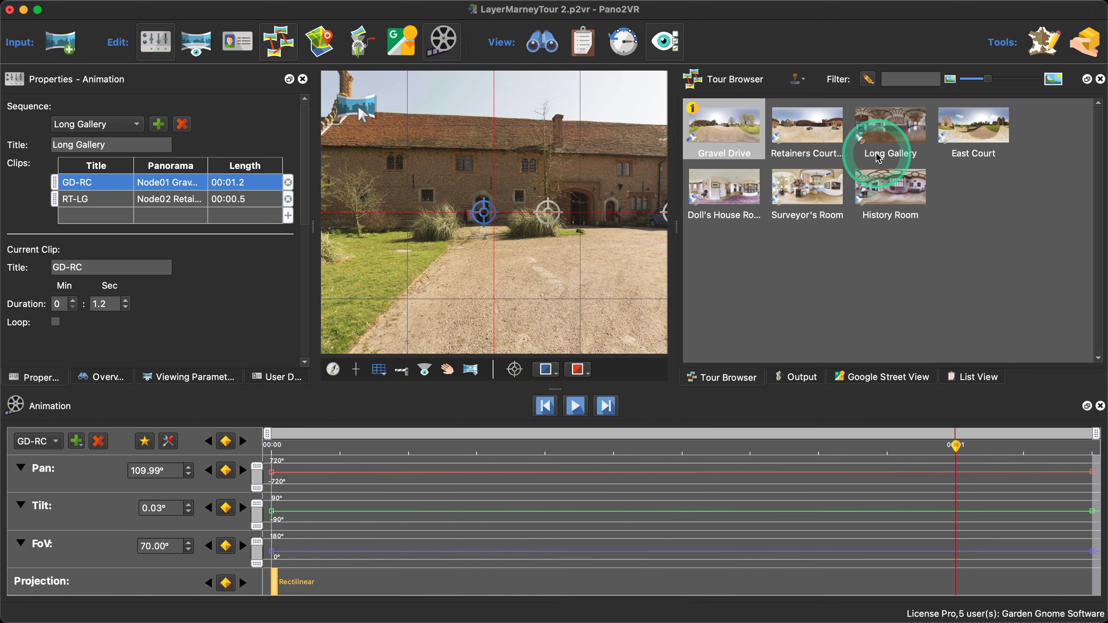
Step: Add a new clip titled LG-END to the sequence in the Long Gallery panorama
mouse_move(889, 135)
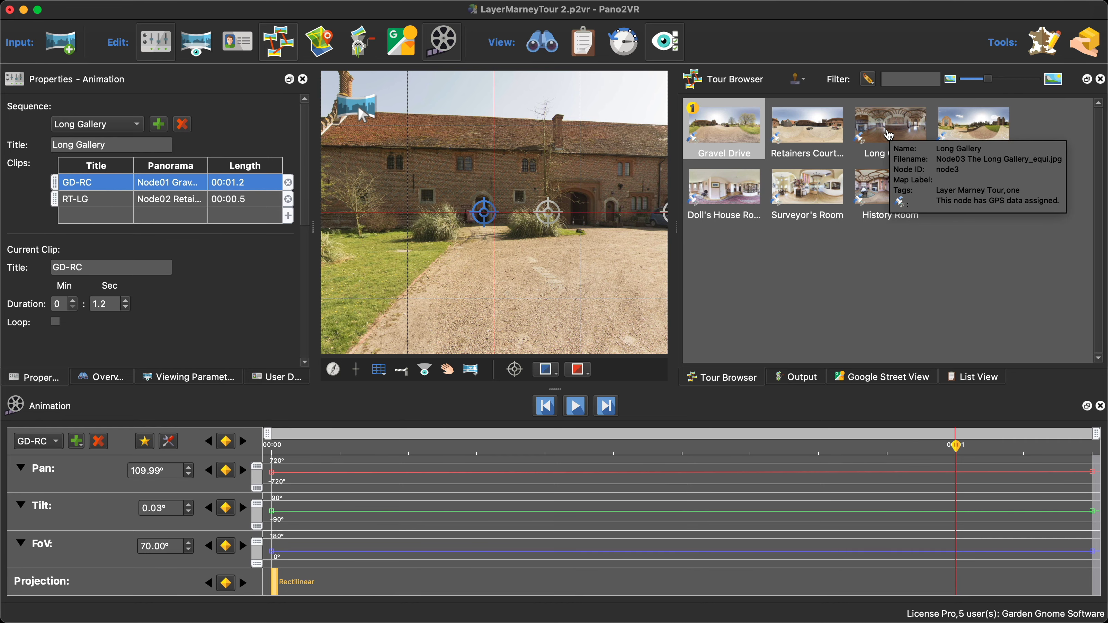
click(889, 136)
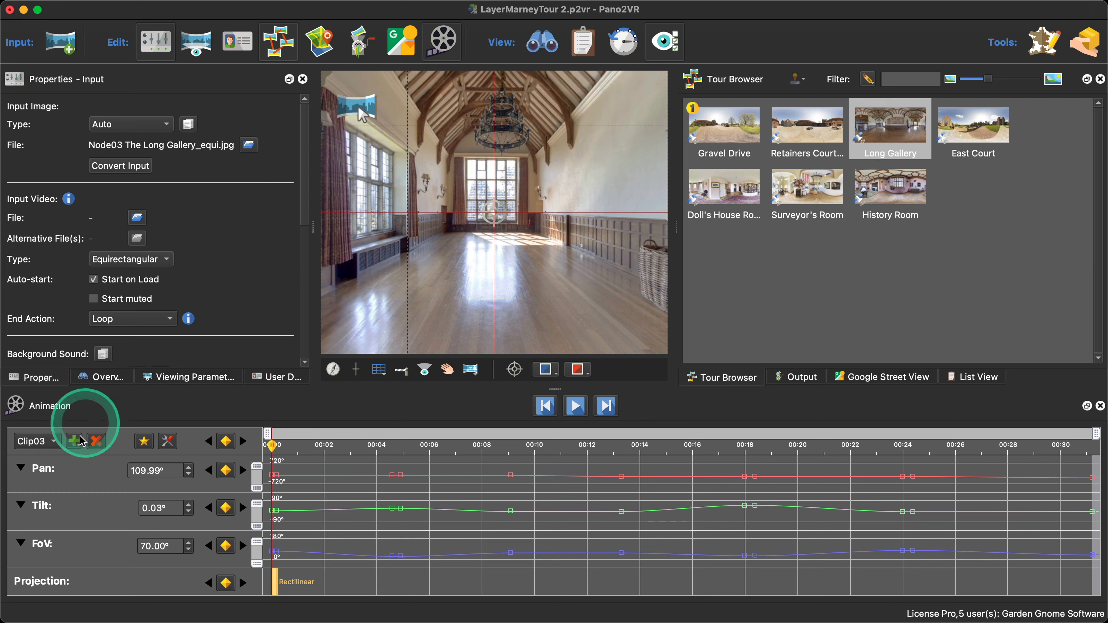
click(75, 442)
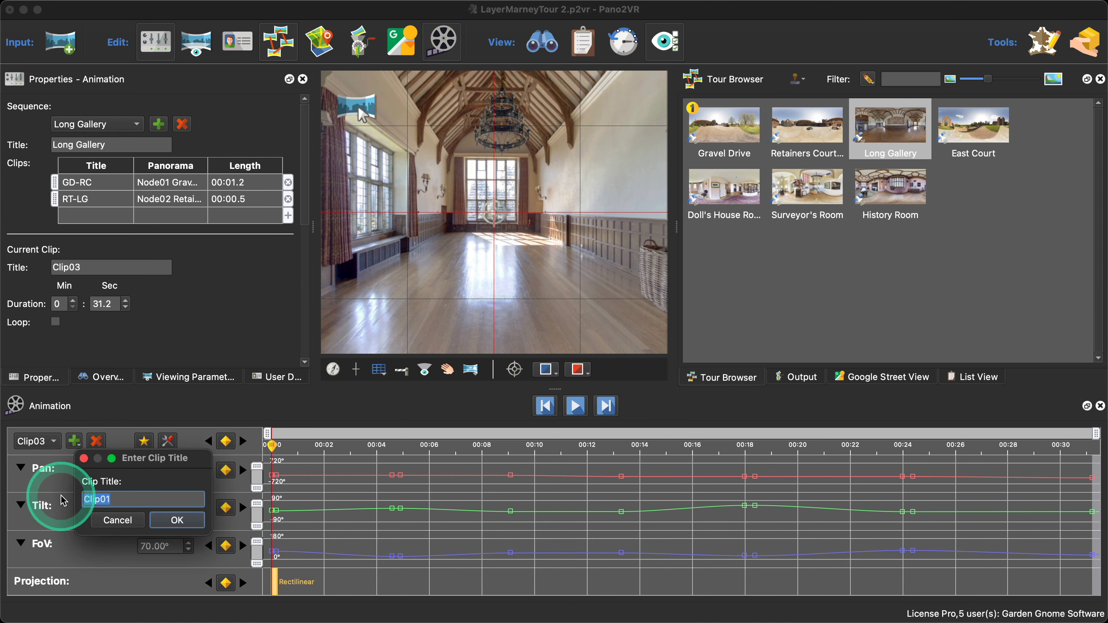
text(LG=)
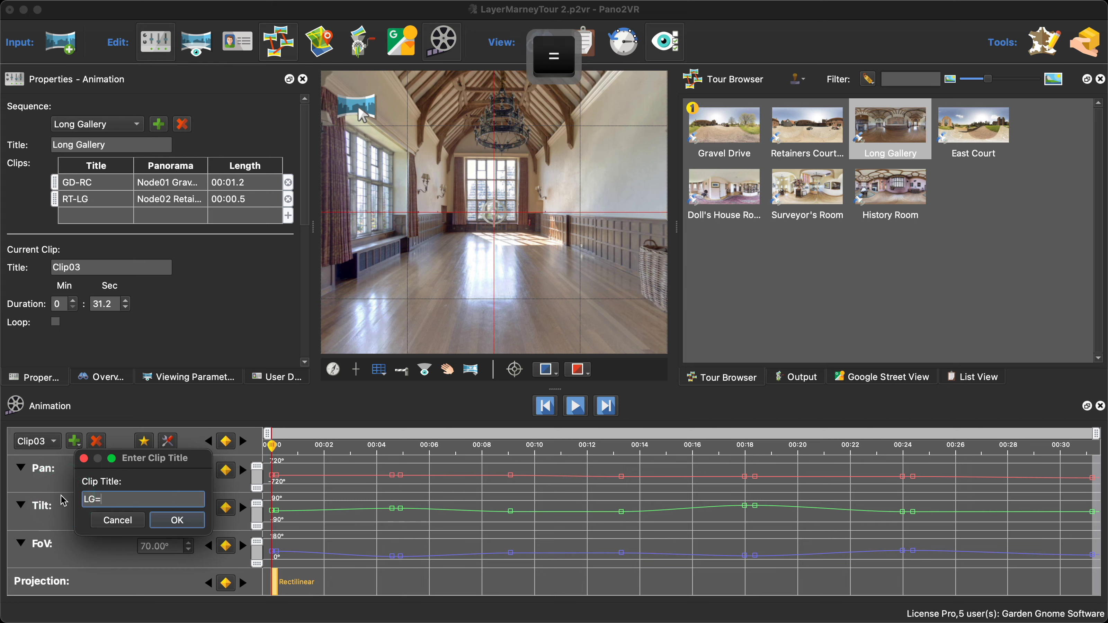
key(BackSpace)
text(_)
key(BackSpace)
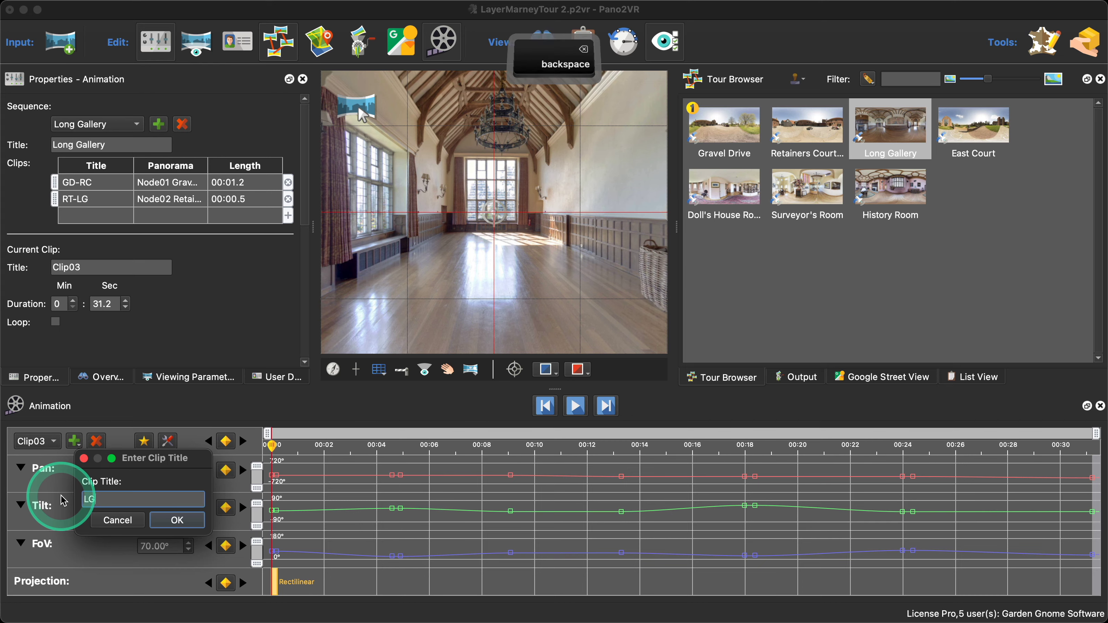
text(-)
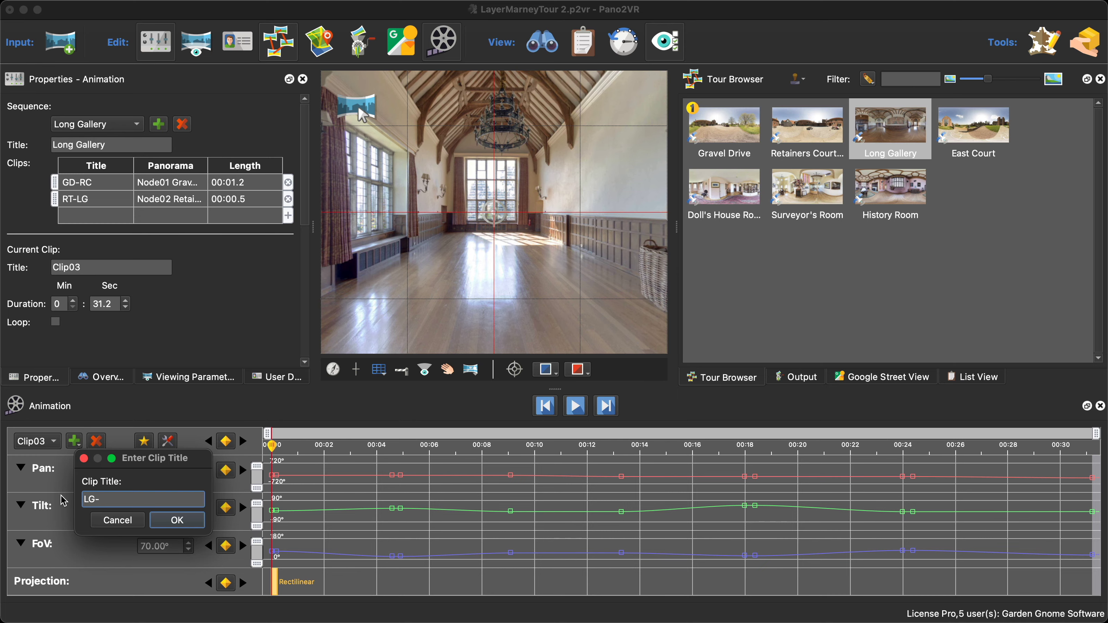
text(EN)
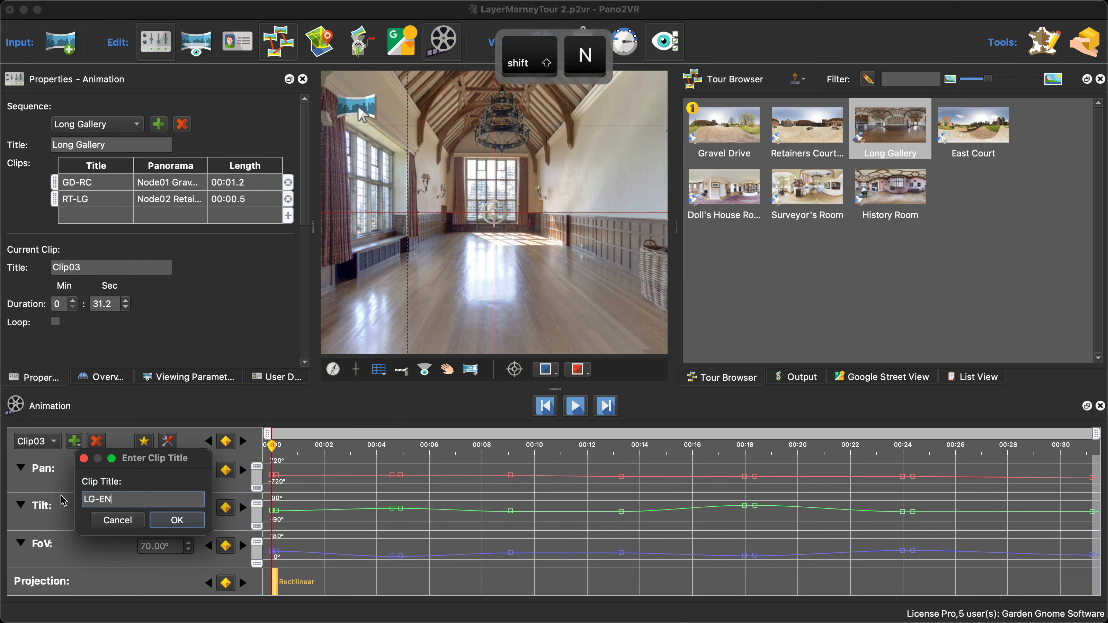
text(D)
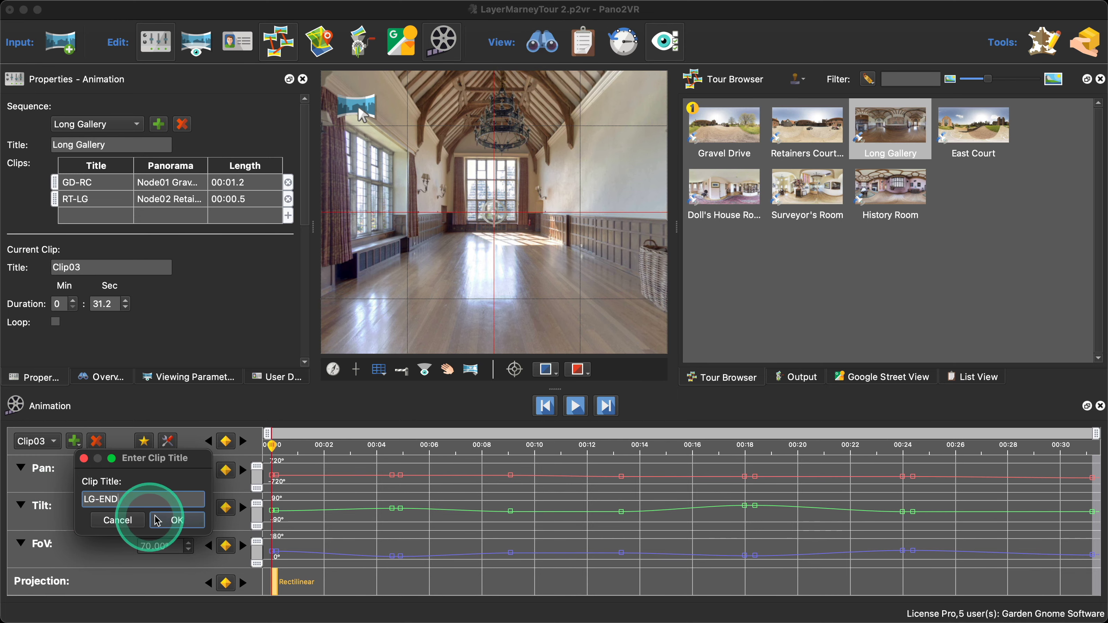
click(173, 520)
click(228, 283)
click(114, 215)
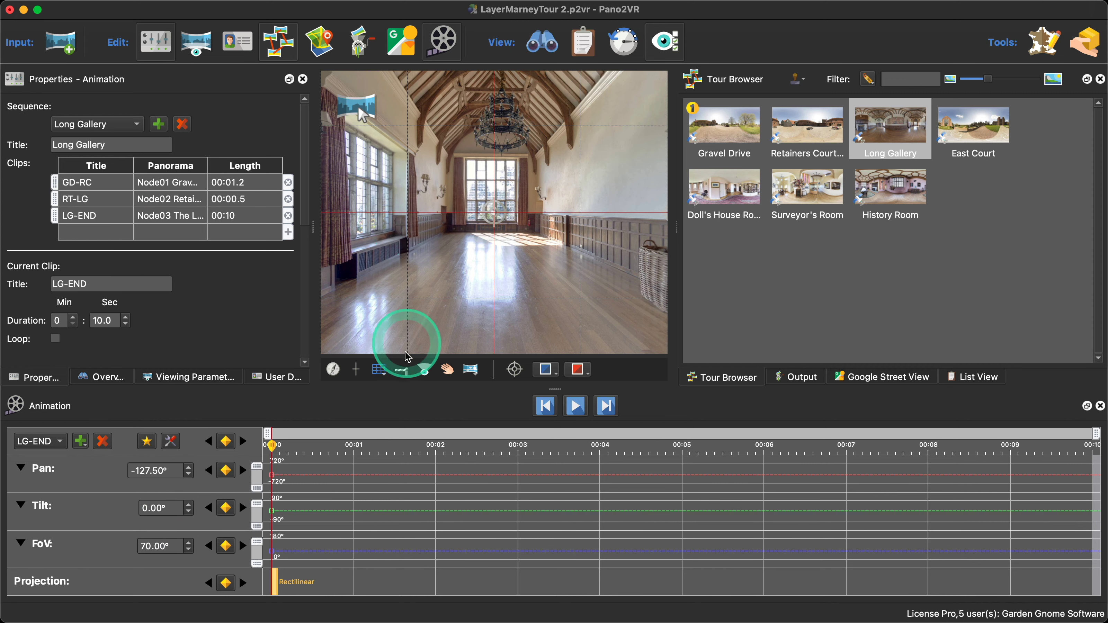
Step: Add a keyframe with the same view at 2 seconds in the LG-END clip and trim its timeline to that keyframe
drag(272, 446, 434, 455)
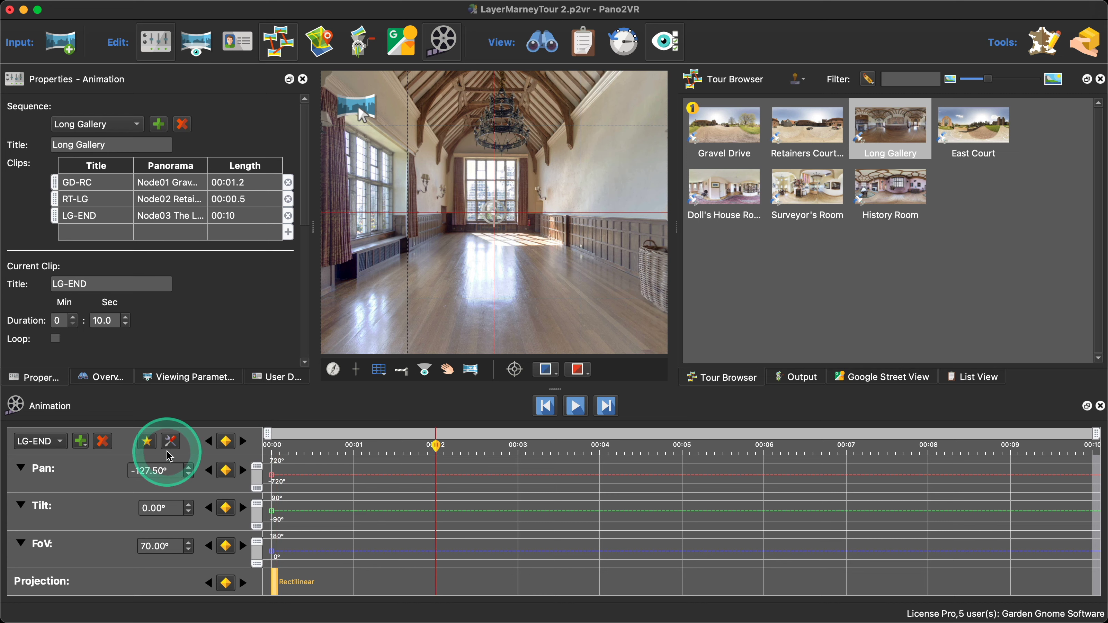
click(229, 445)
drag(454, 488, 440, 601)
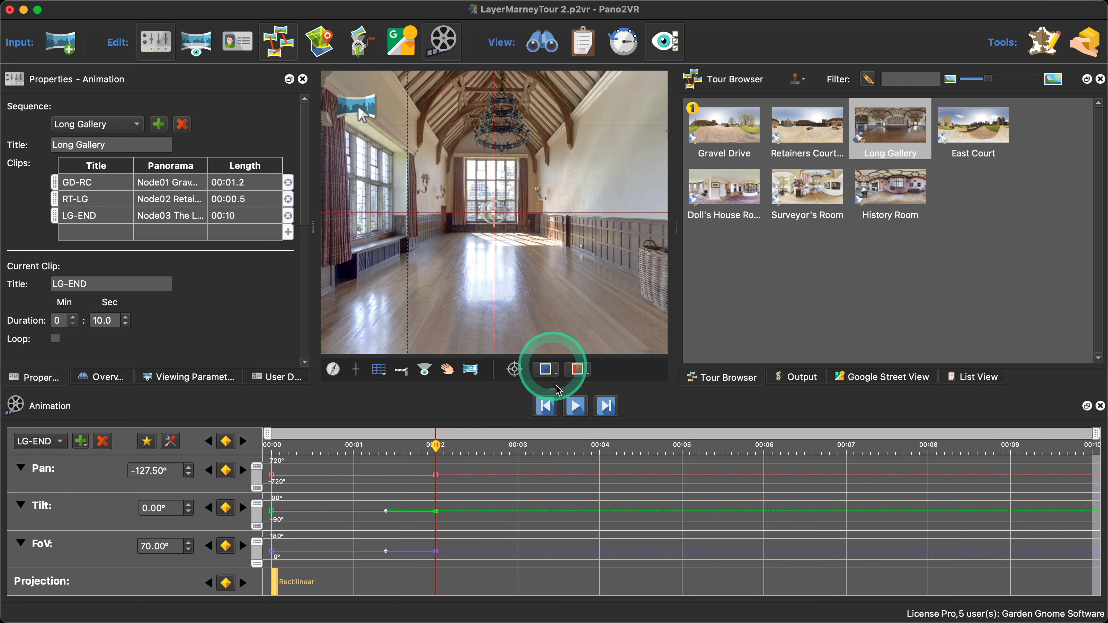
right_click(566, 437)
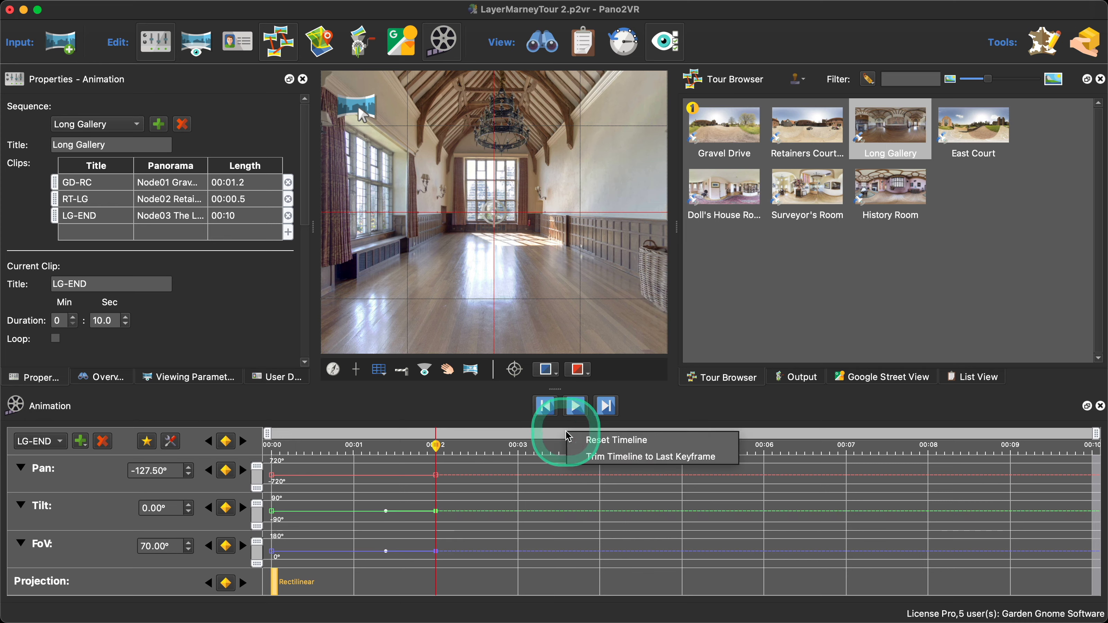
click(589, 452)
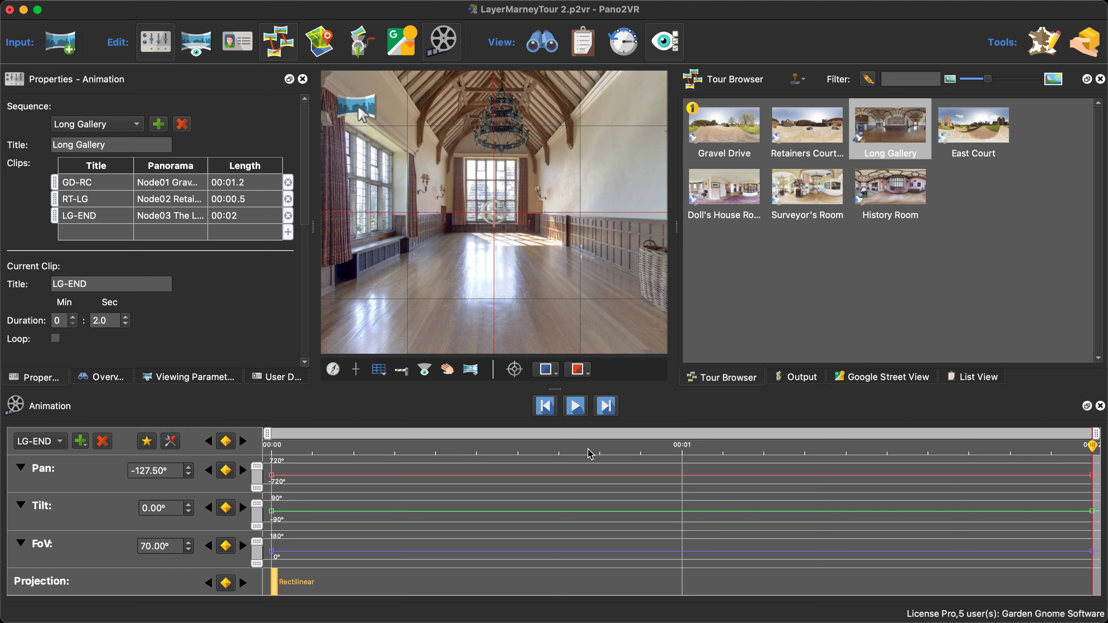
Step: Play the sequence from the GD-RC clip through to LG-END to check its transitions, and pause it
click(101, 183)
click(576, 407)
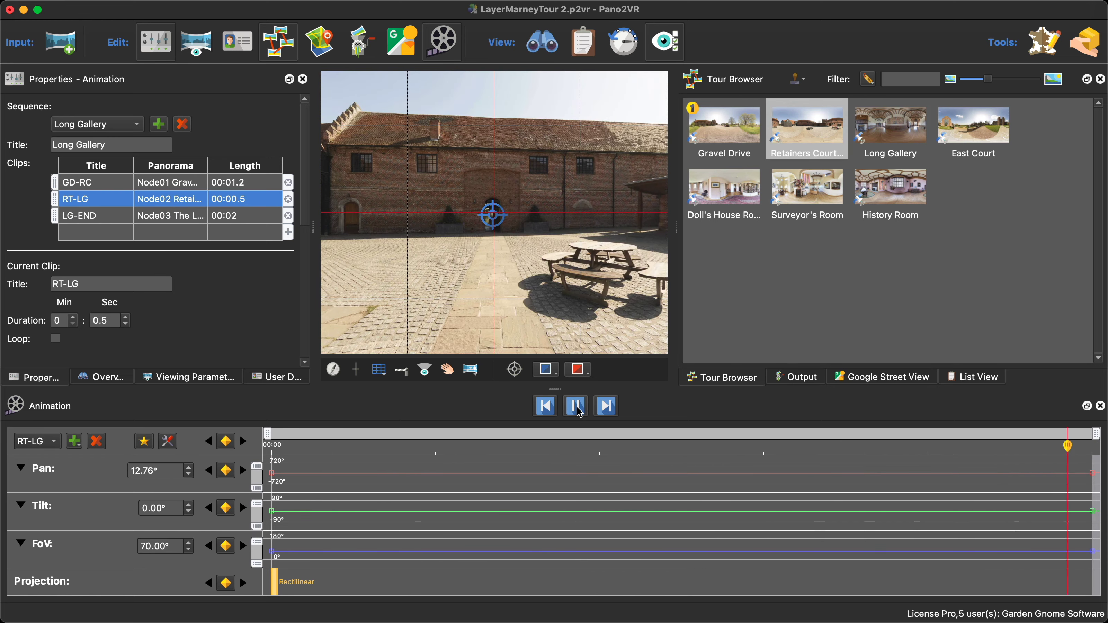
click(577, 409)
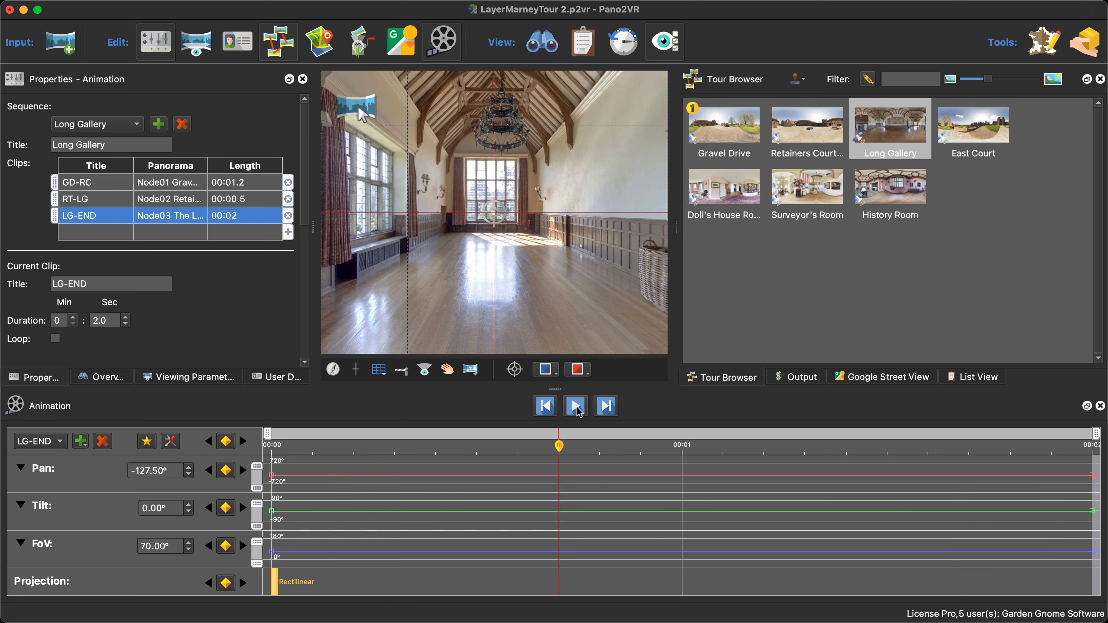
Step: Open the tower output's skin 2.ggsk in the Skin Editor
click(802, 408)
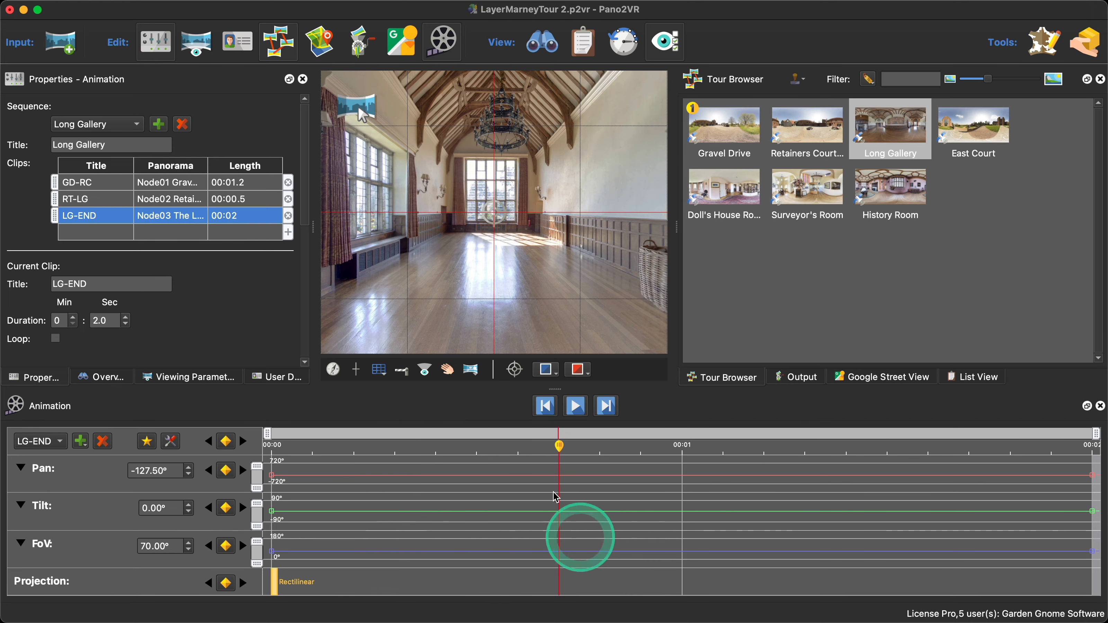
click(801, 379)
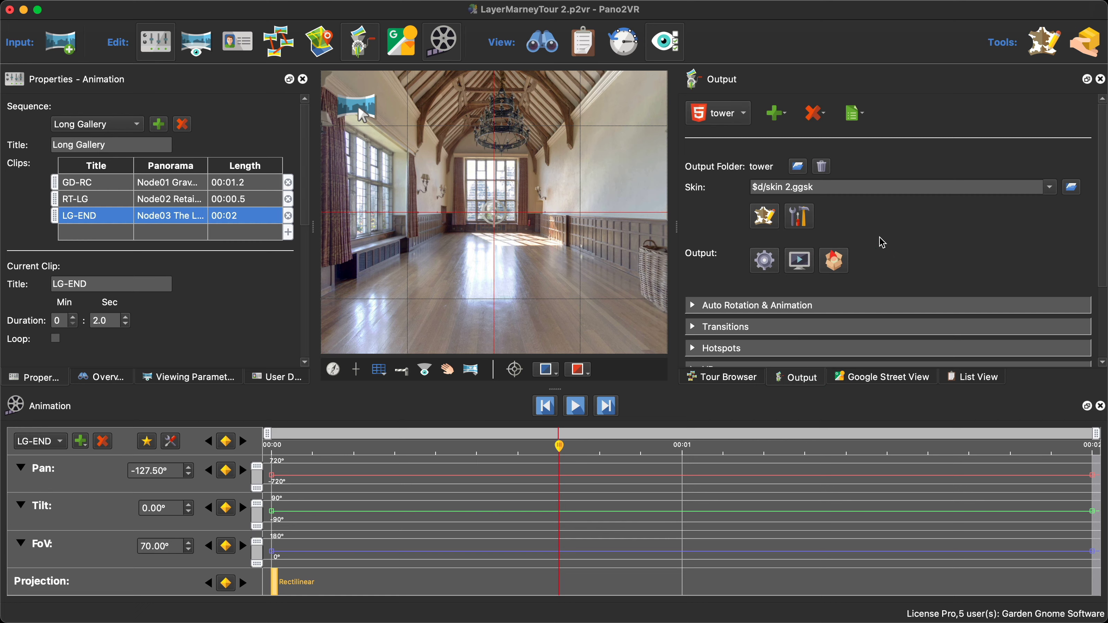
click(764, 218)
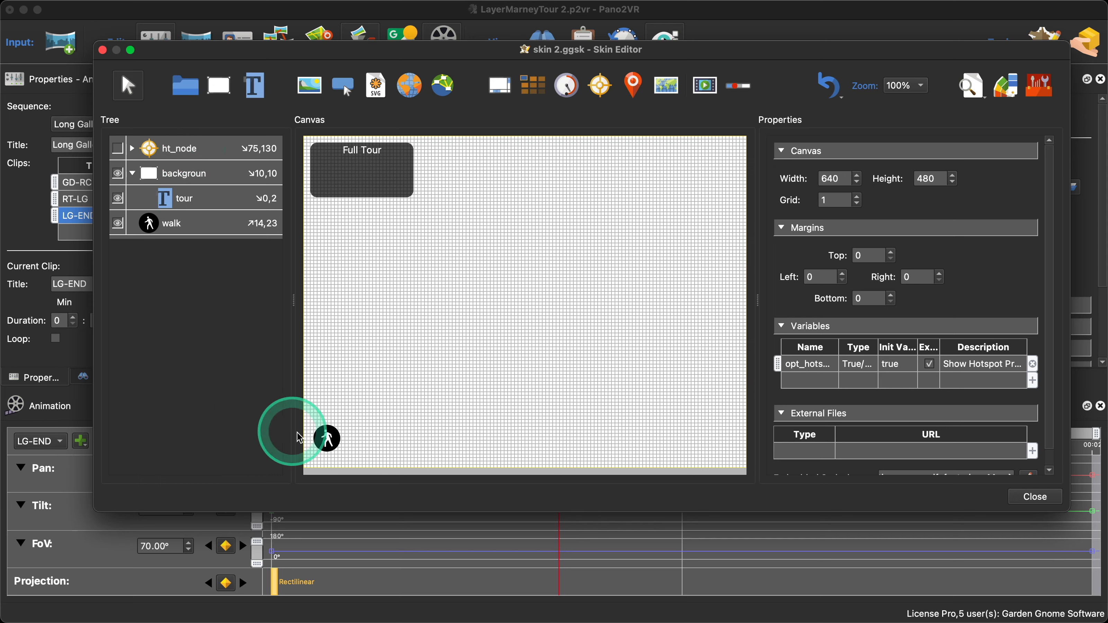
Step: Examine the properties and actions of the walk button, the backgroun rectangle and its tour text element
click(157, 227)
scroll(1052, 408, down, 10)
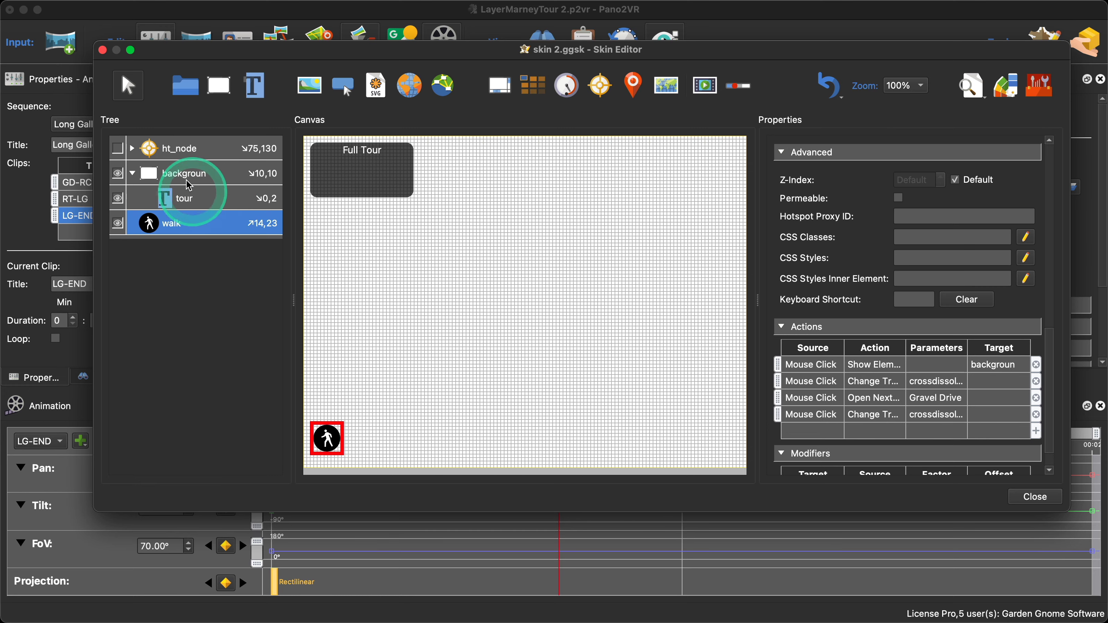
click(206, 178)
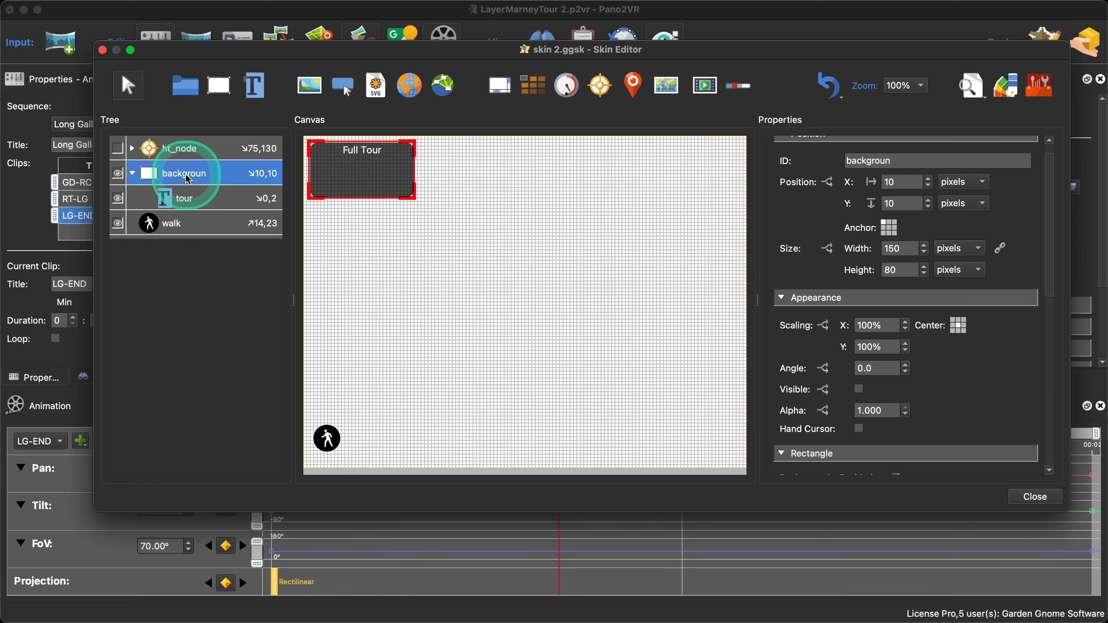
click(211, 202)
scroll(958, 336, down, 5)
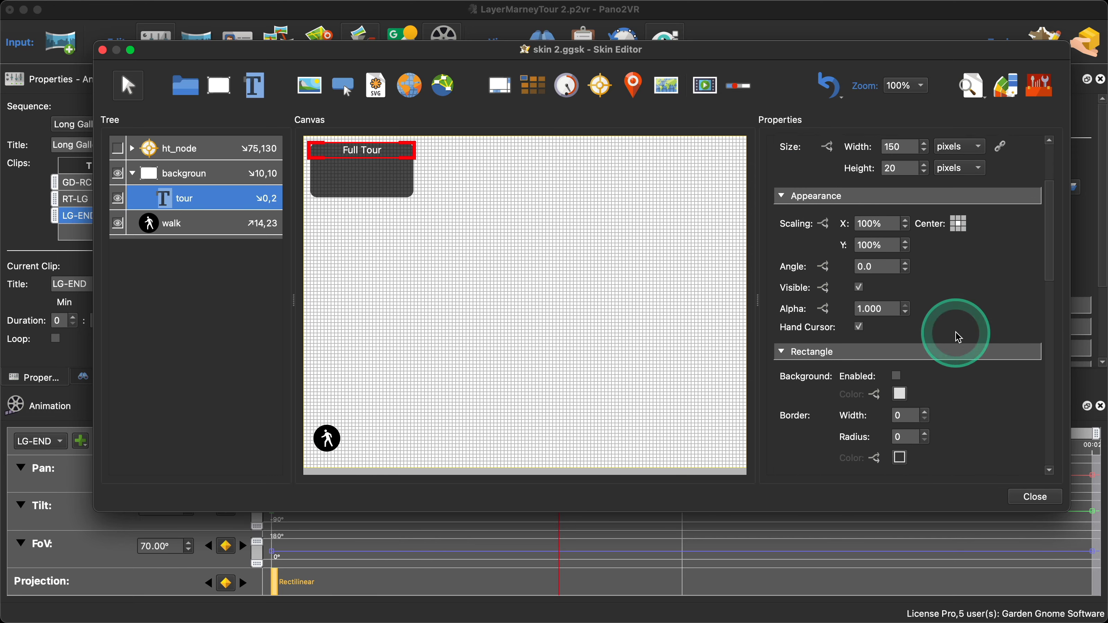
scroll(975, 302, down, 15)
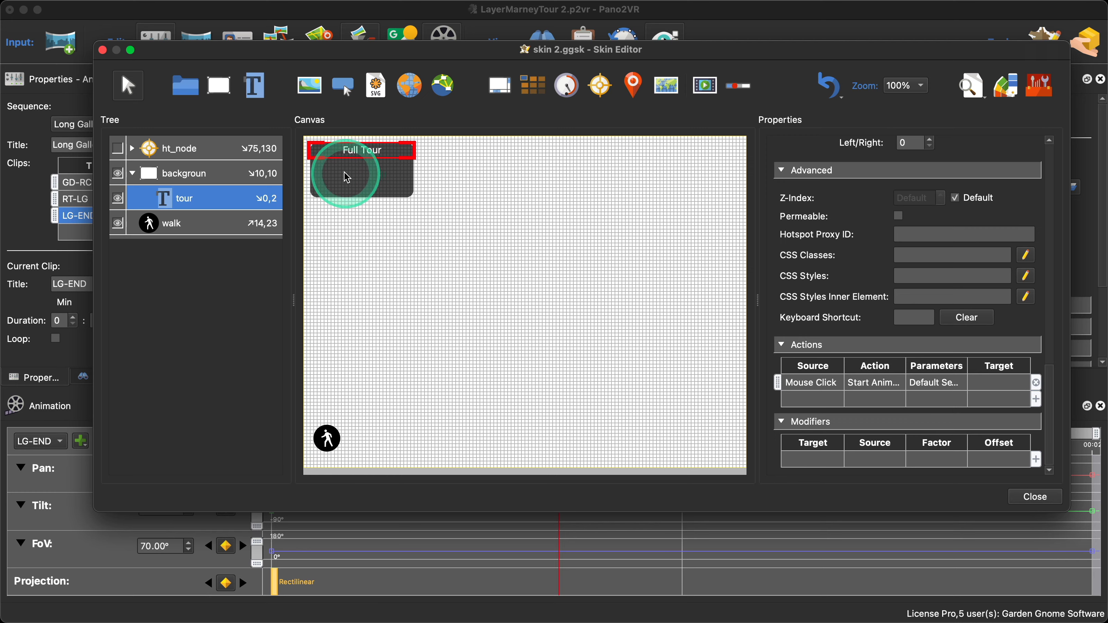
Step: Add a text element on the empty canvas area beside the Full Tour box and set its width to 150 pixels
click(256, 86)
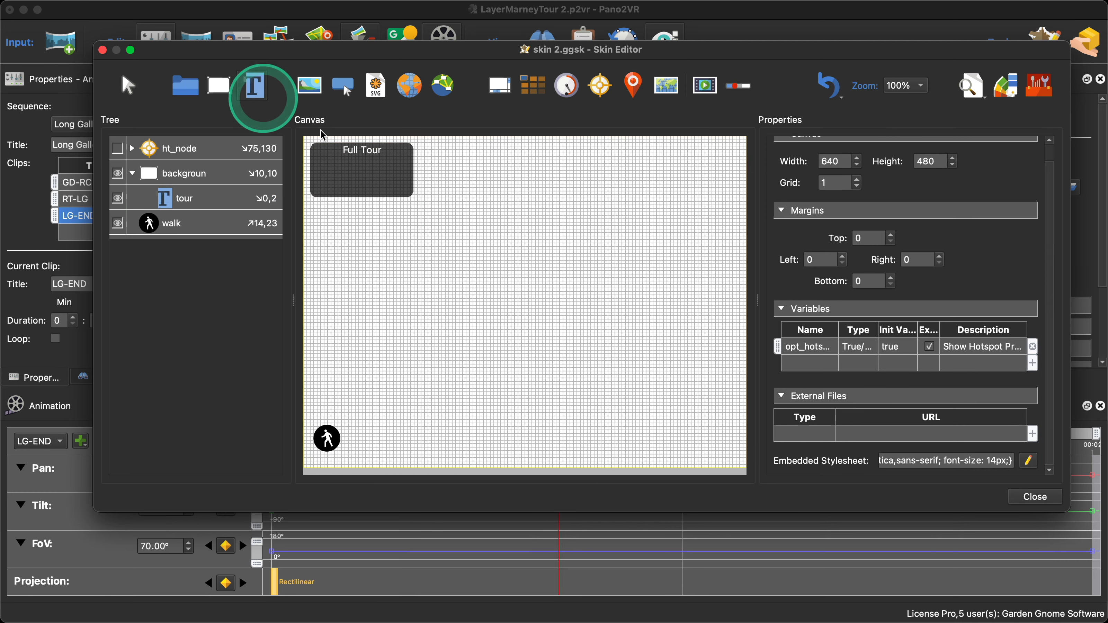
click(478, 199)
drag(500, 211, 518, 217)
click(894, 249)
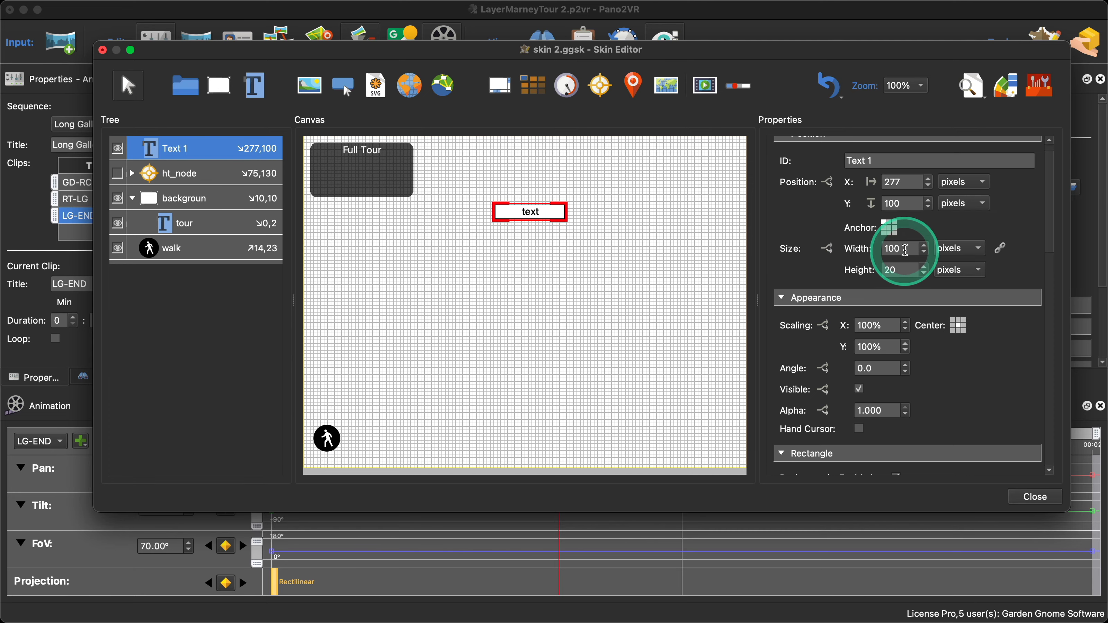
text(150)
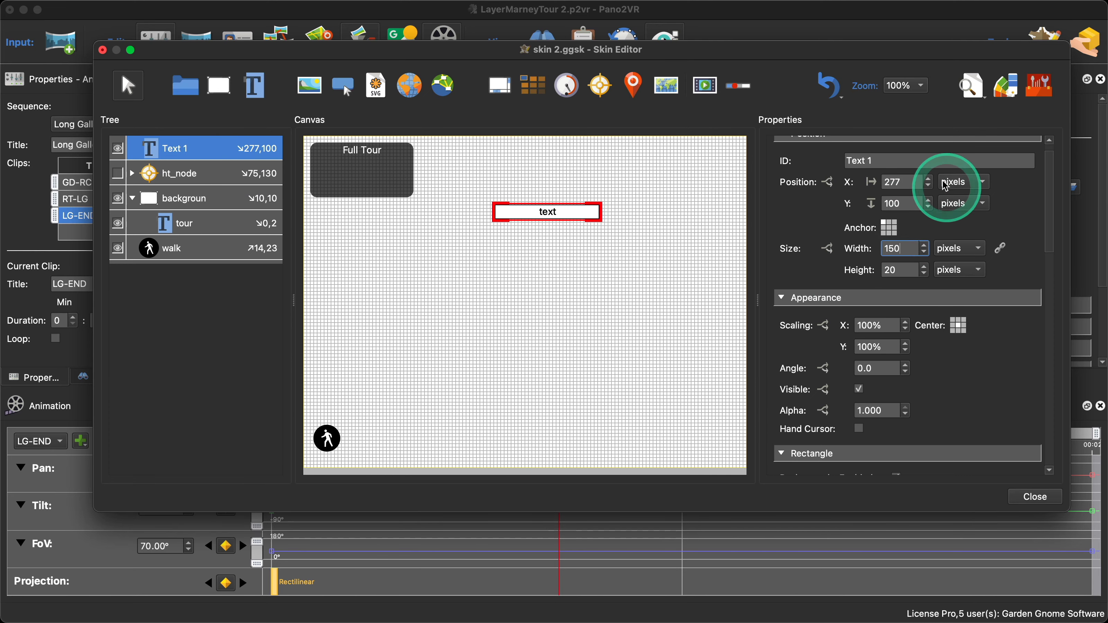
Step: Set the new text element's ID to long_gallery
drag(873, 161, 842, 163)
text(l)
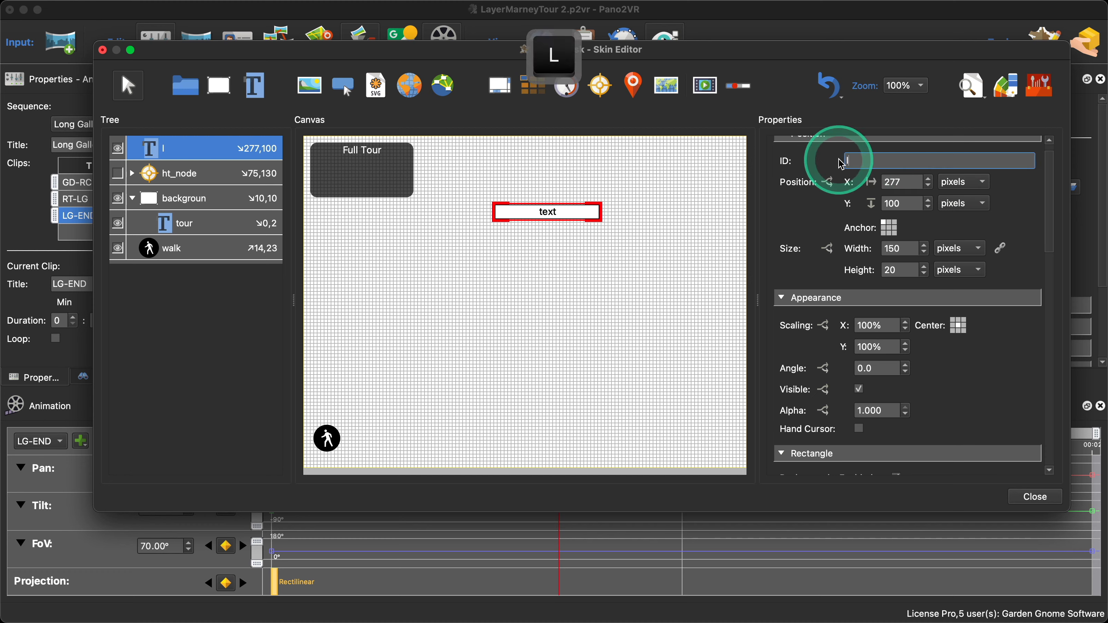
text(ong_)
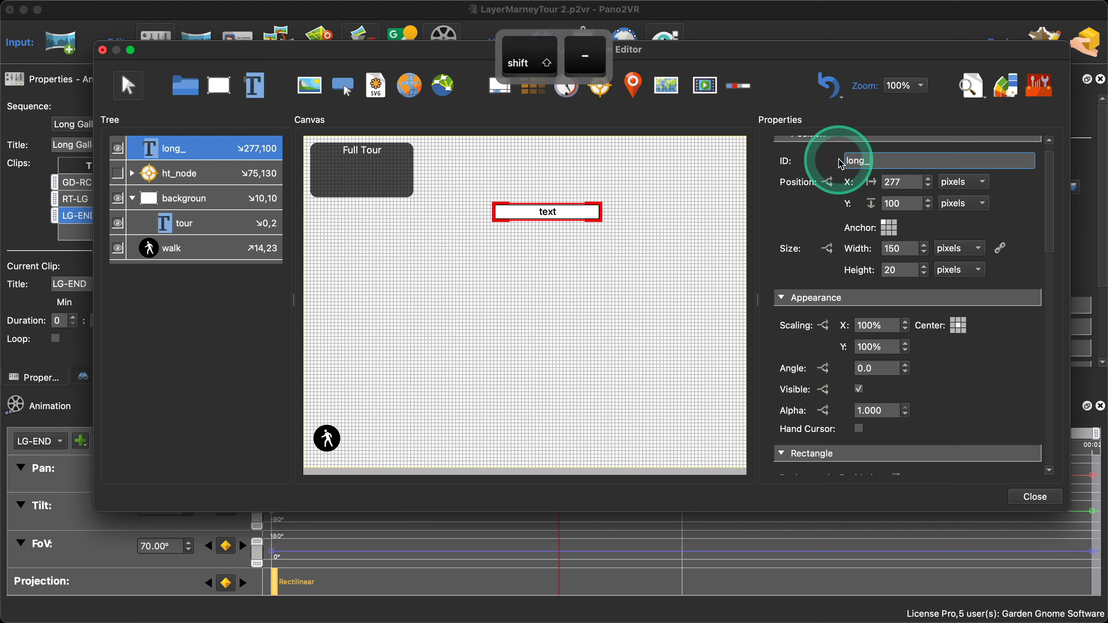
text(gallery)
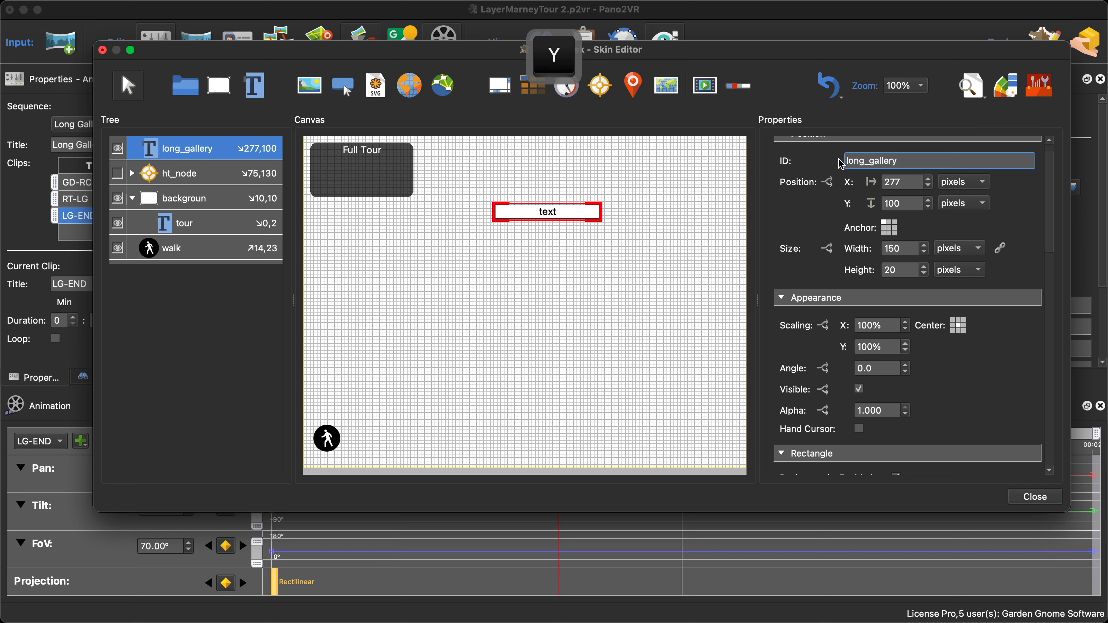
Step: Disable the background of the long_gallery text element and set its border width to 0
scroll(982, 380, down, 4)
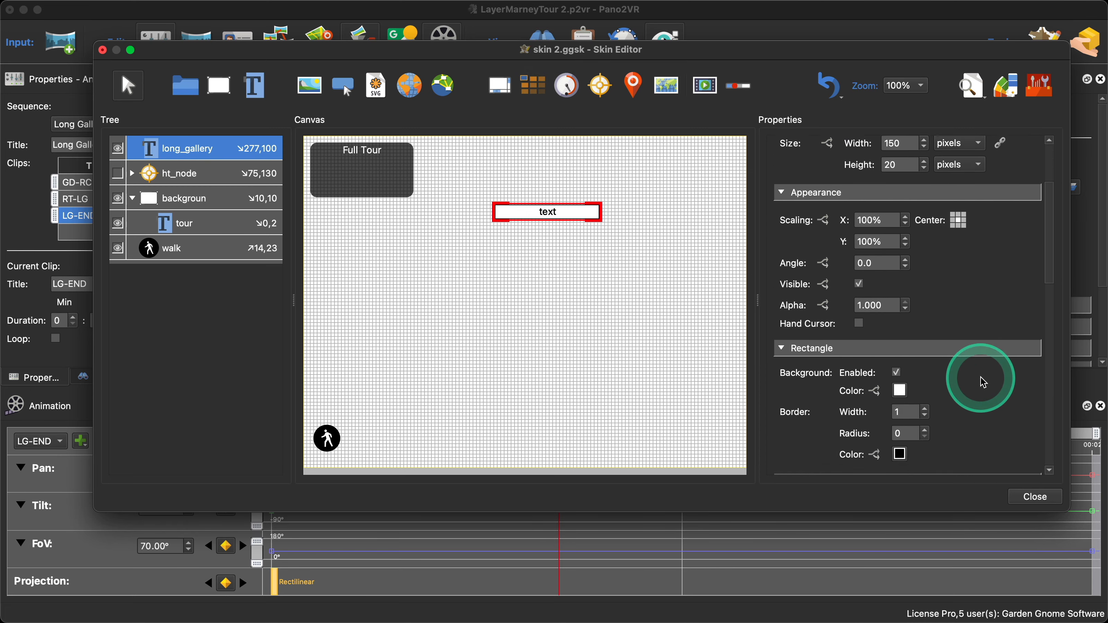
scroll(982, 380, down, 3)
click(897, 289)
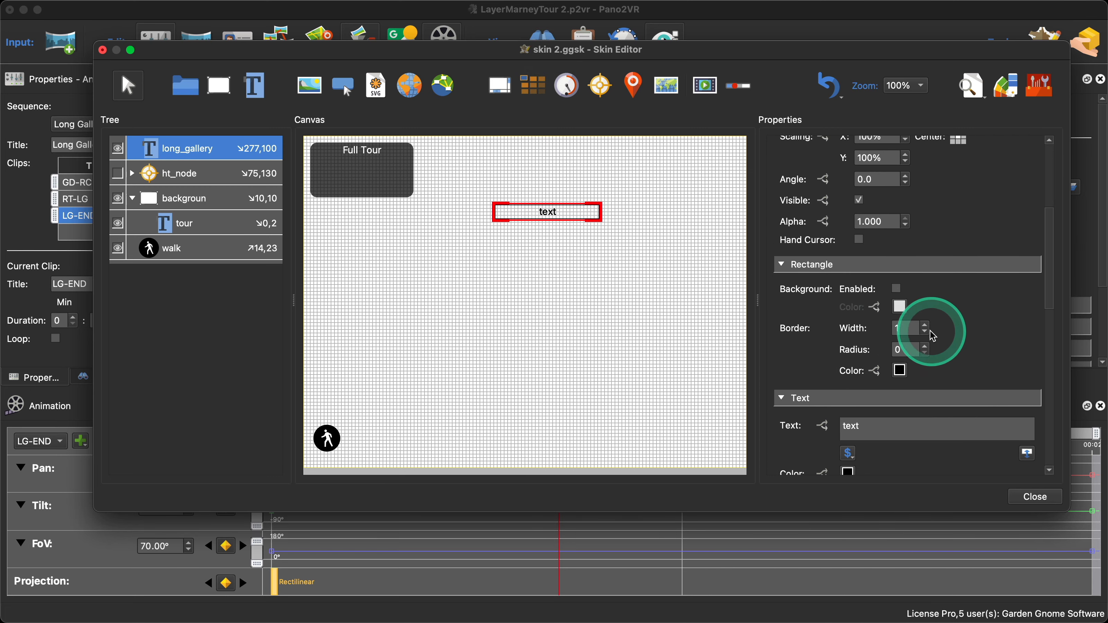
click(925, 332)
Step: Set the long_gallery element's text color to white (#ffffff) and its text to "Long Gallery"
scroll(978, 322, down, 6)
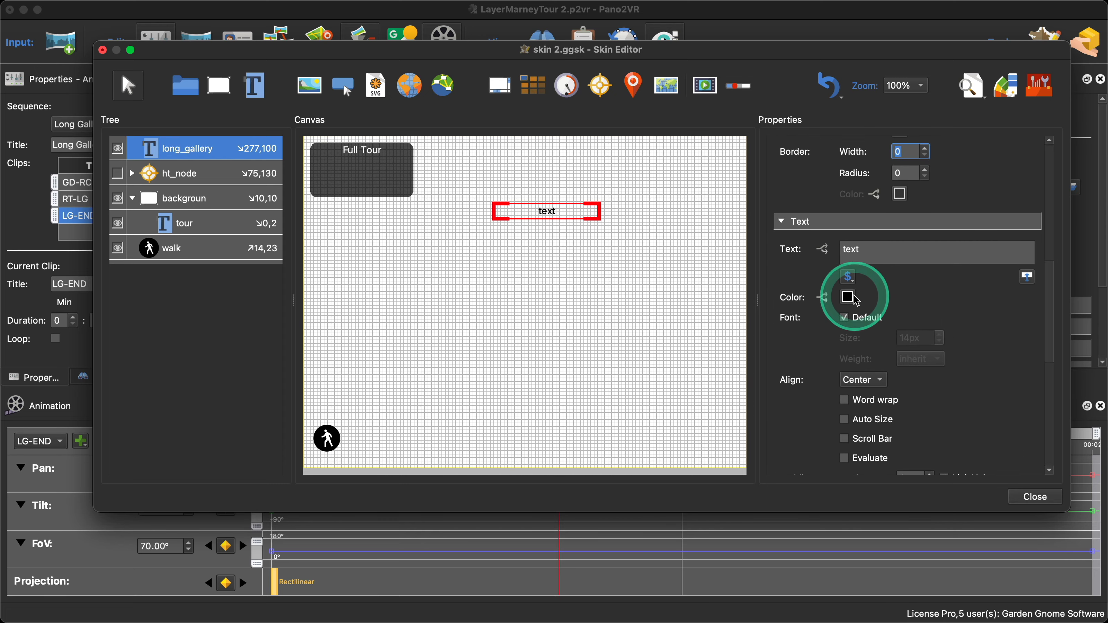
click(851, 298)
click(543, 240)
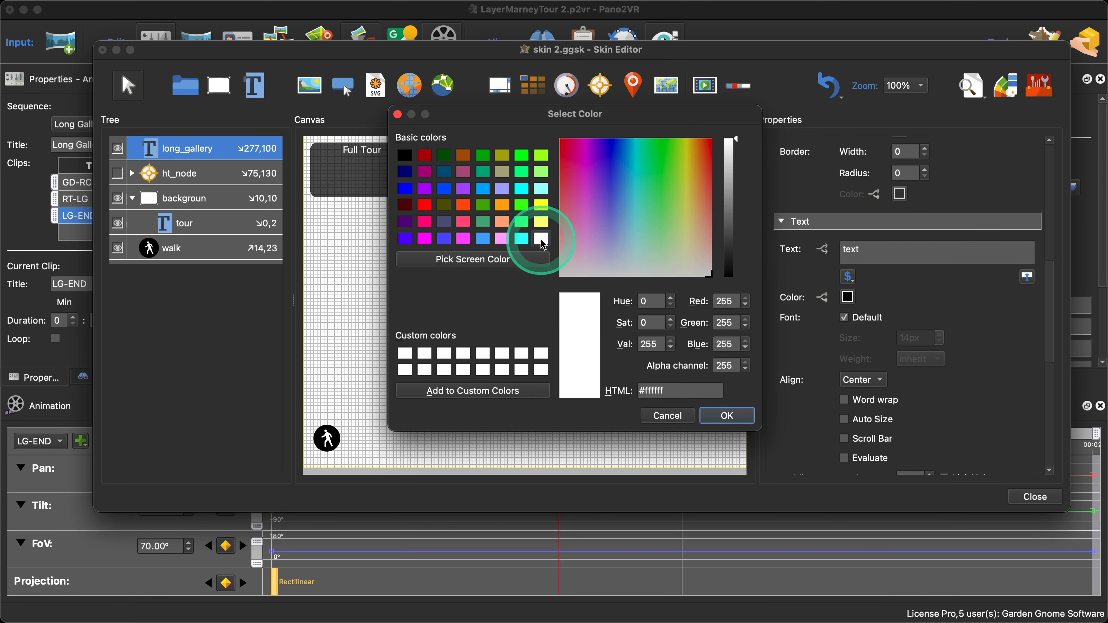
click(727, 416)
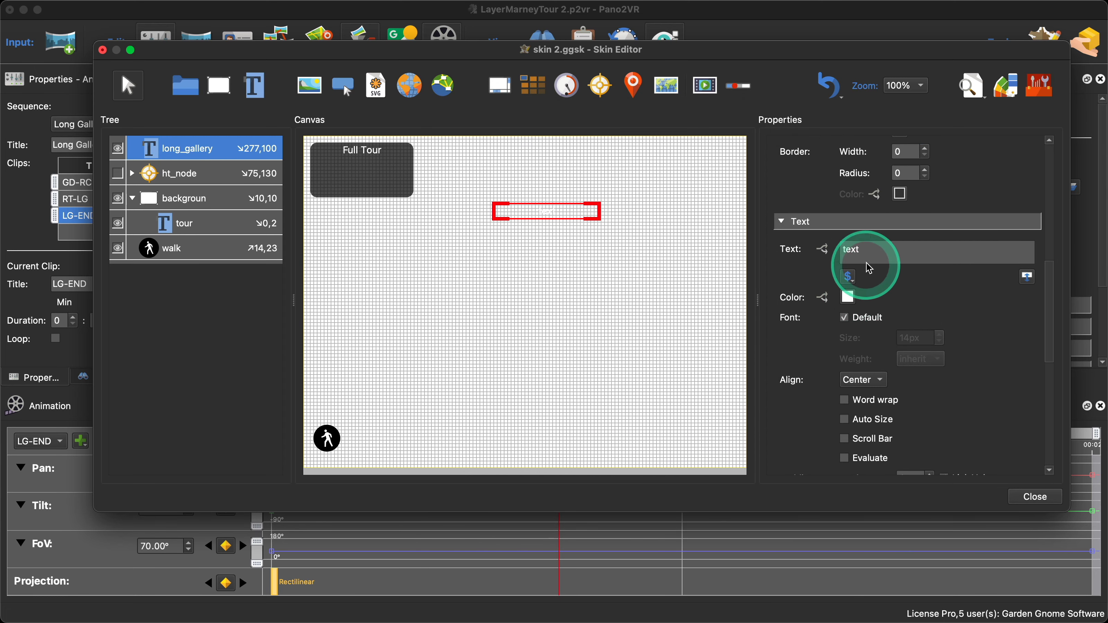
double_click(851, 249)
text(Lo)
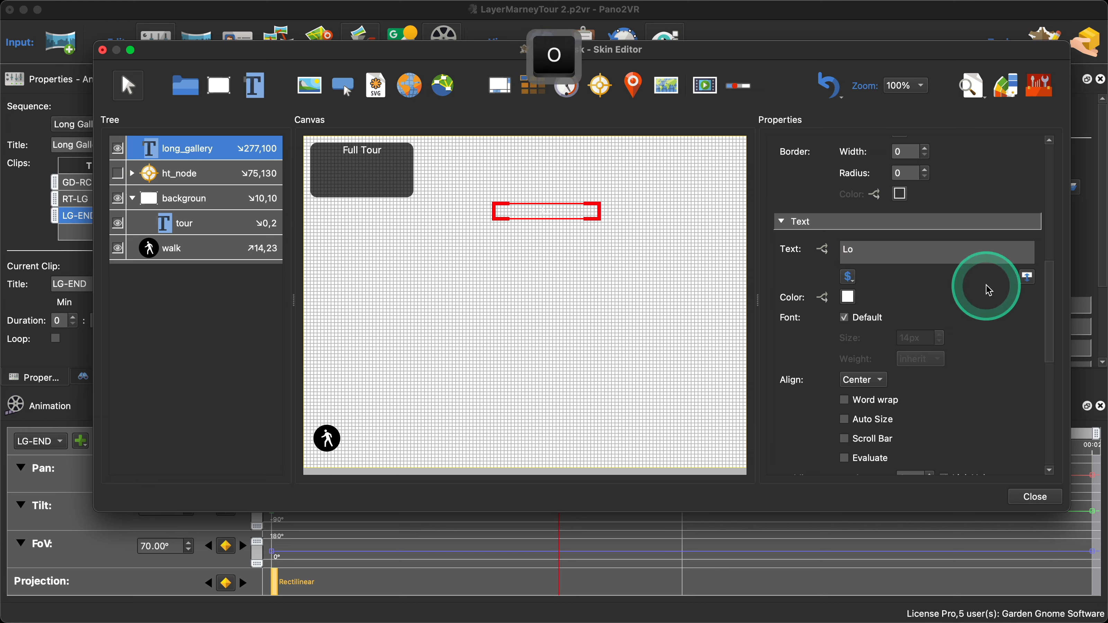
text(ng Gallery)
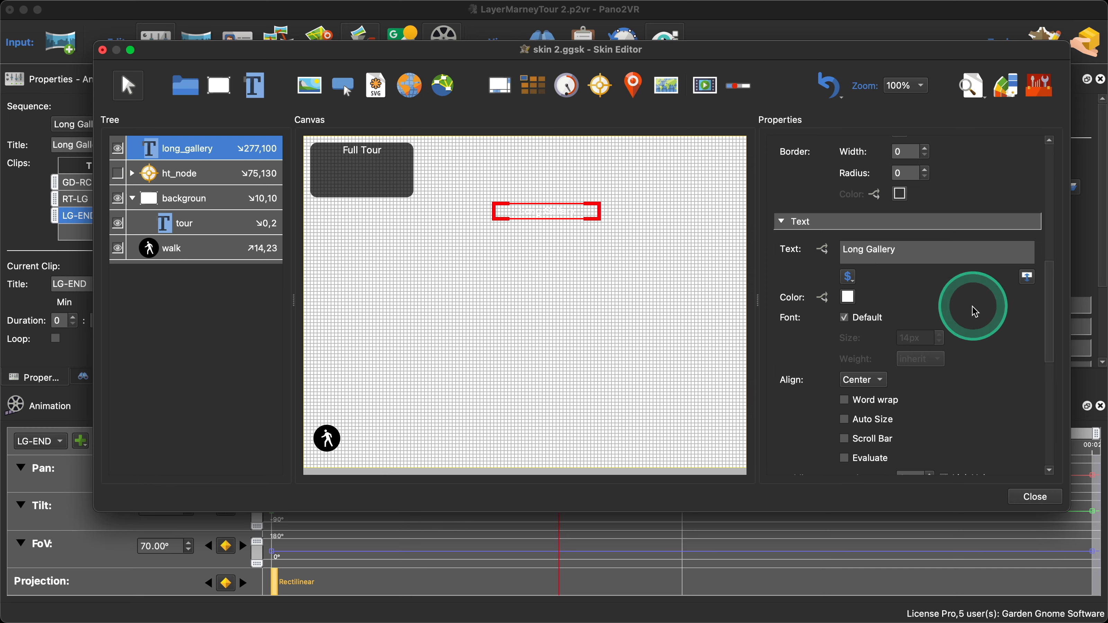
Step: Add a Mouse Click action to the long_gallery element with Auto Rotate, type Start Animation, for the Long Gallery sequence
scroll(973, 309, down, 1)
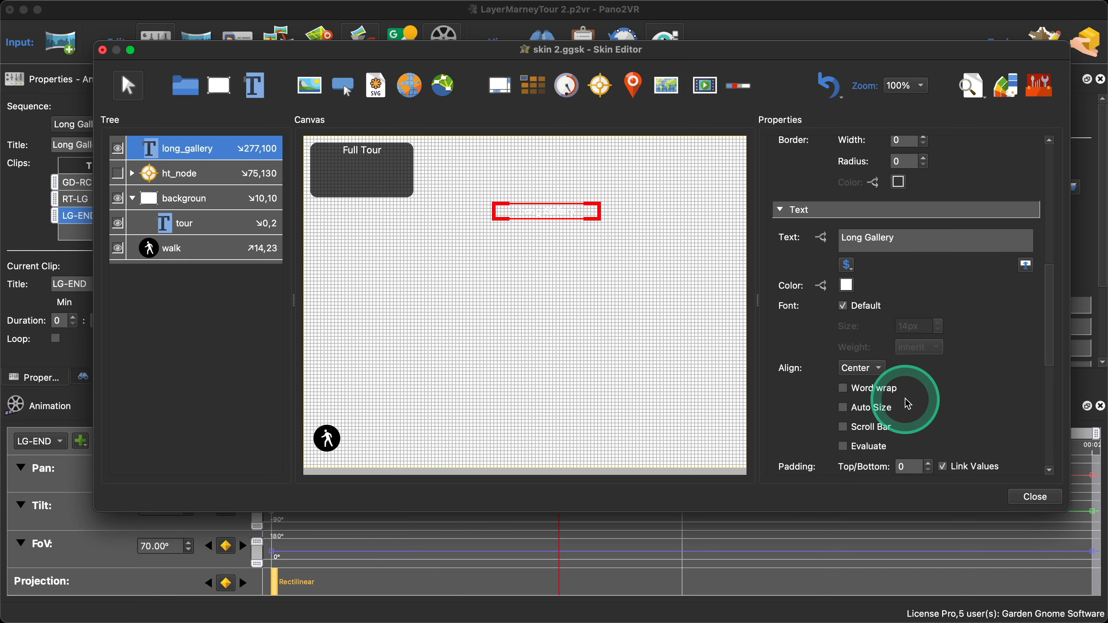
scroll(912, 402, down, 5)
scroll(917, 409, down, 9)
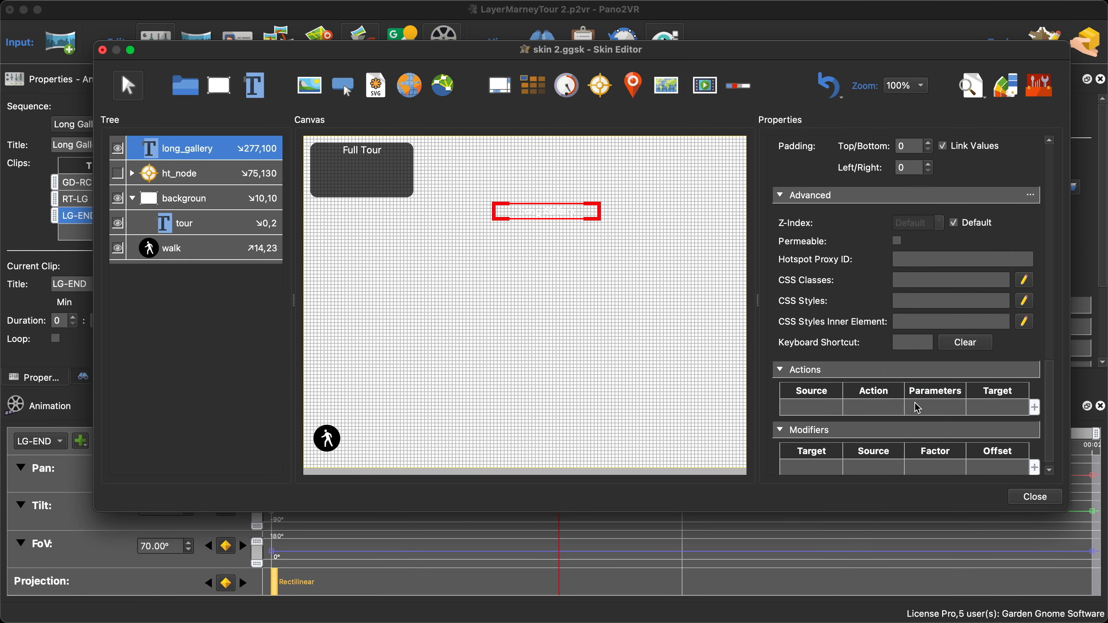
double_click(824, 405)
click(576, 264)
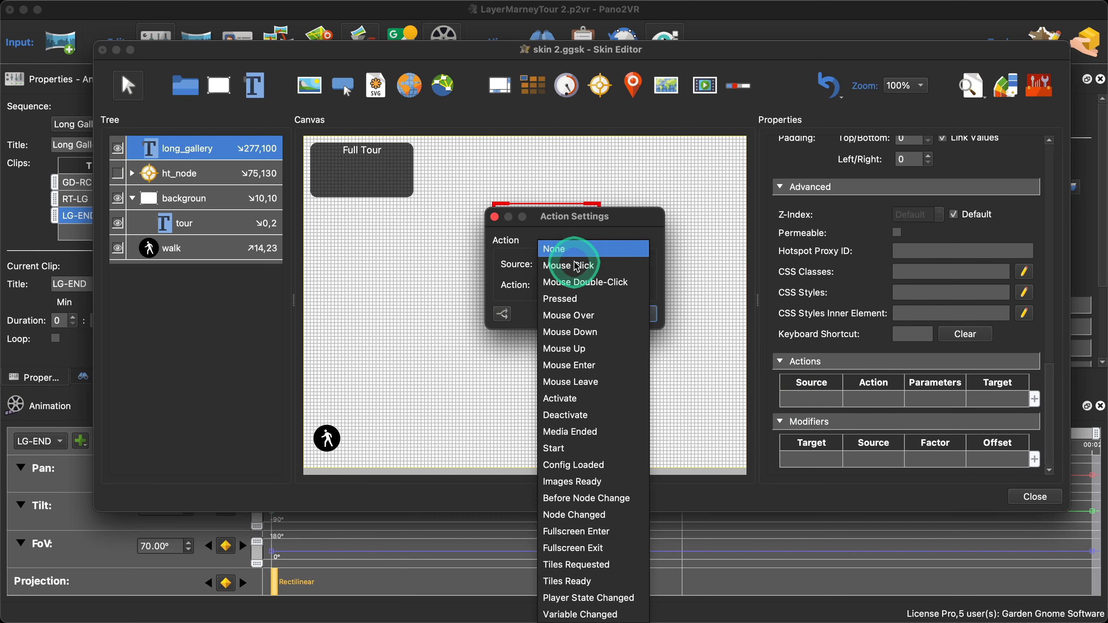
click(581, 266)
click(580, 283)
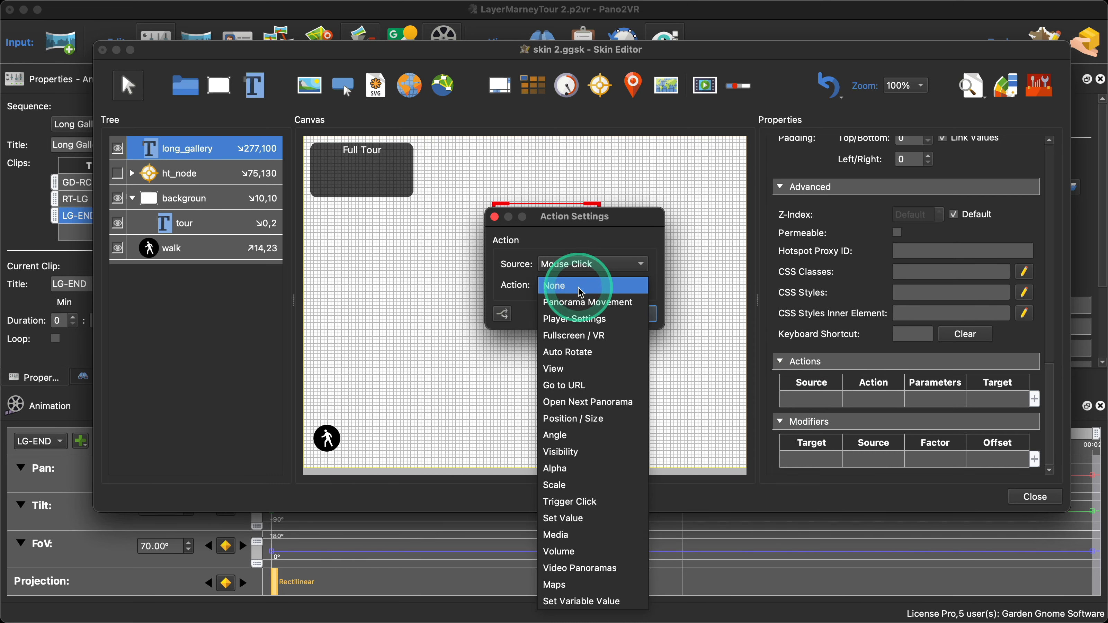
click(590, 352)
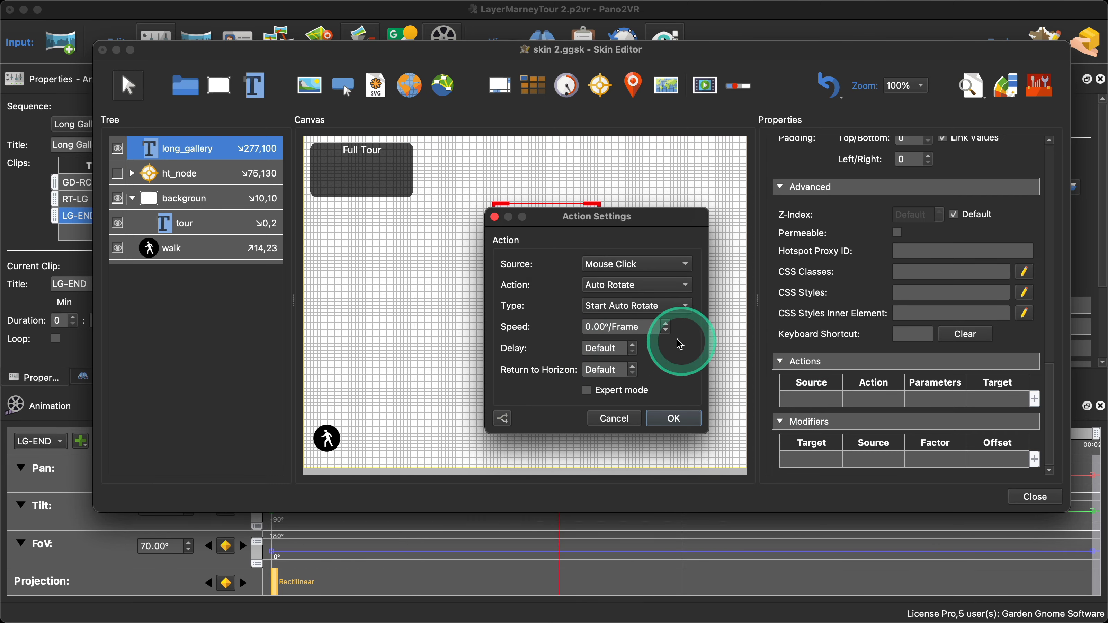
click(661, 307)
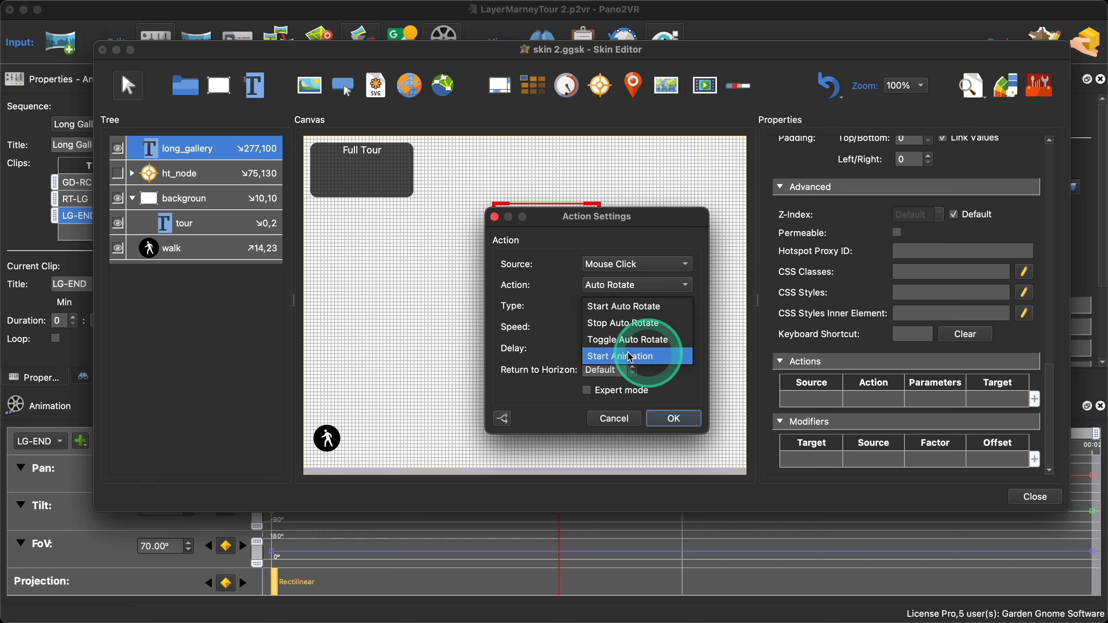
click(640, 356)
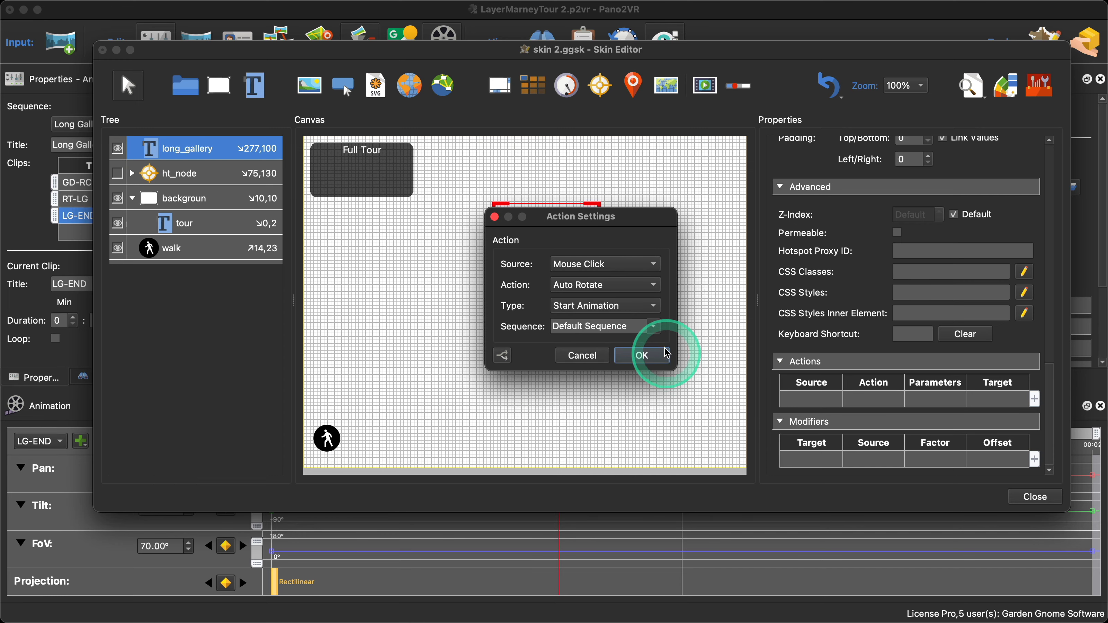
click(650, 326)
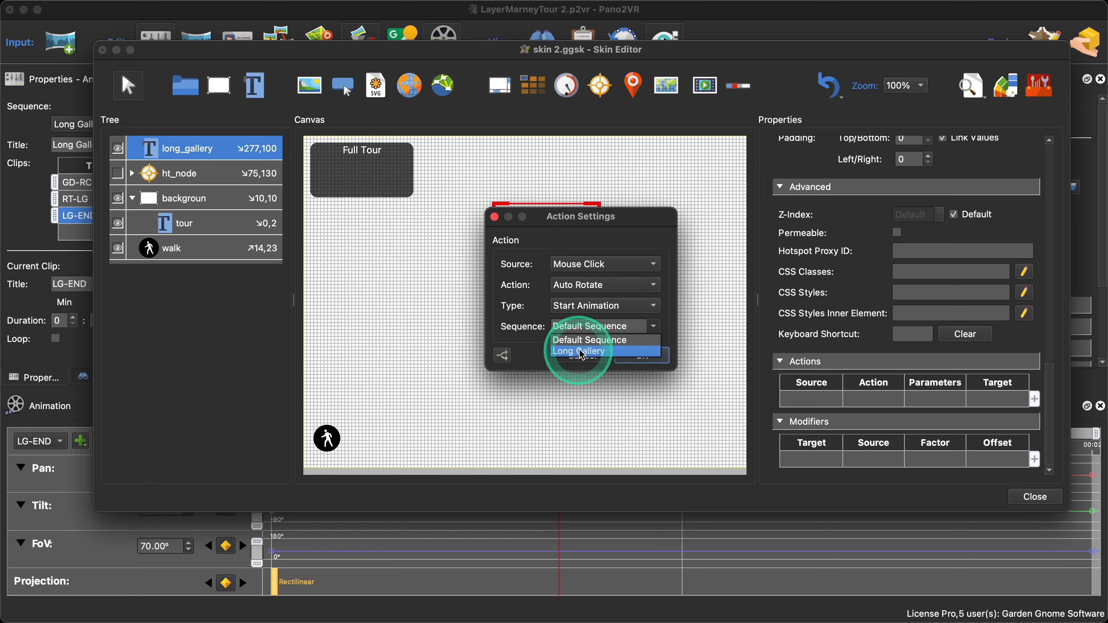
click(619, 352)
click(640, 355)
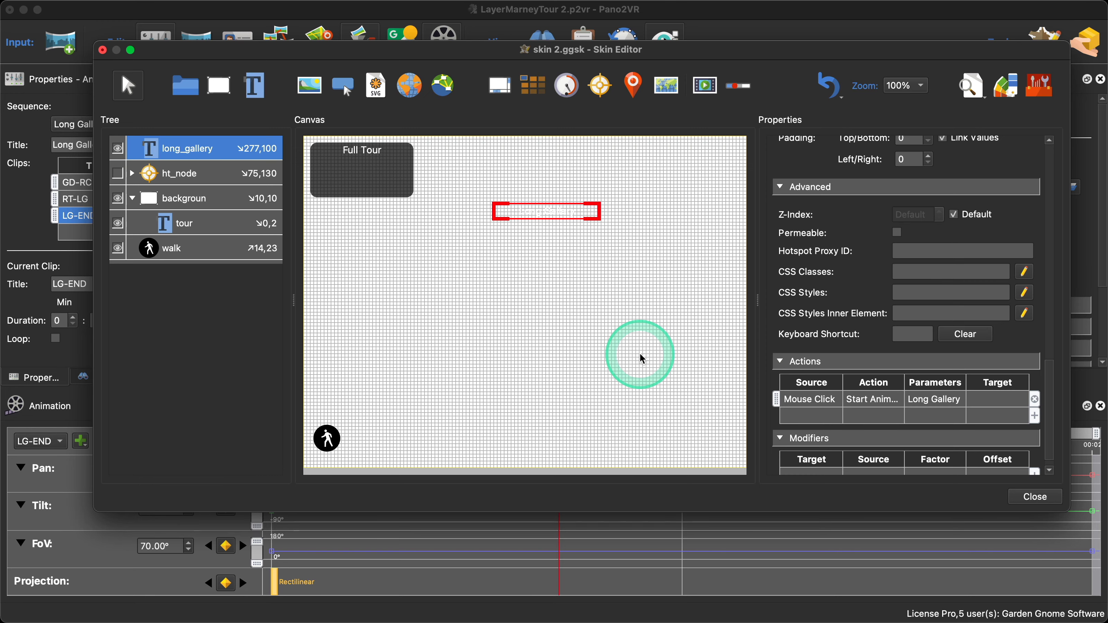
Step: Nest the long_gallery text inside the backgroun rectangle and position it at X 0, Y 0 with a middle-left anchor
drag(198, 154, 202, 205)
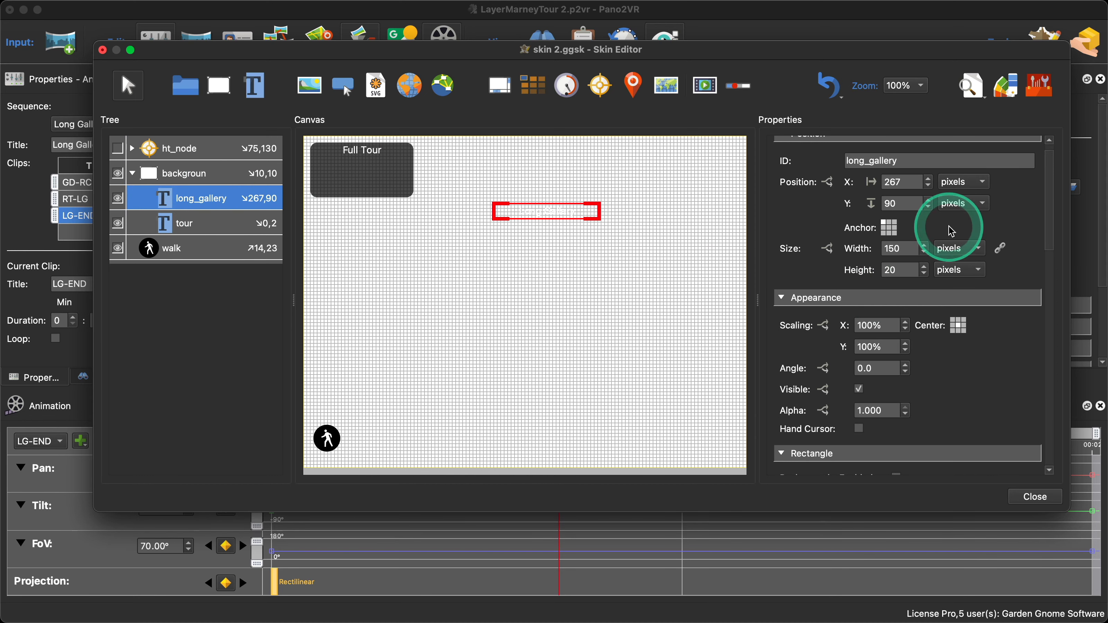
click(886, 230)
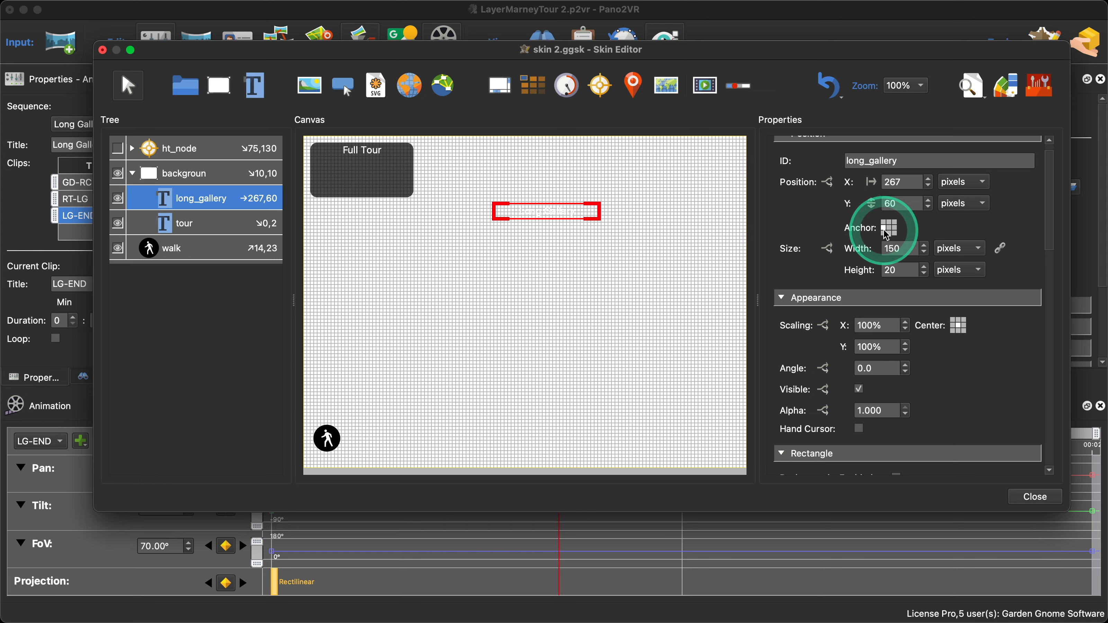
double_click(893, 182)
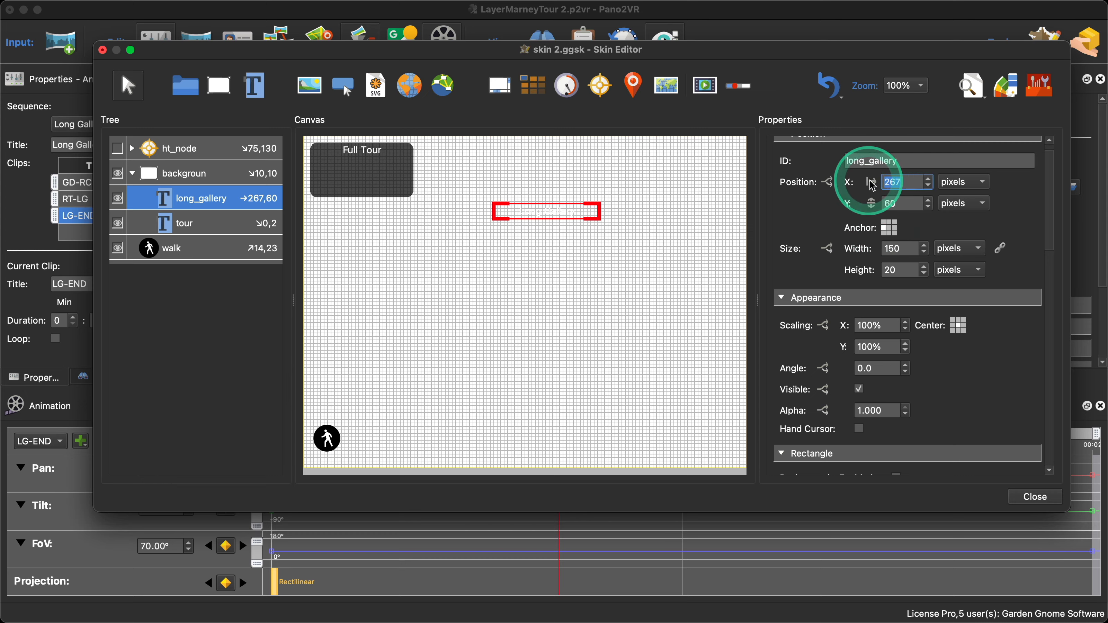
text(0)
double_click(893, 203)
text(0)
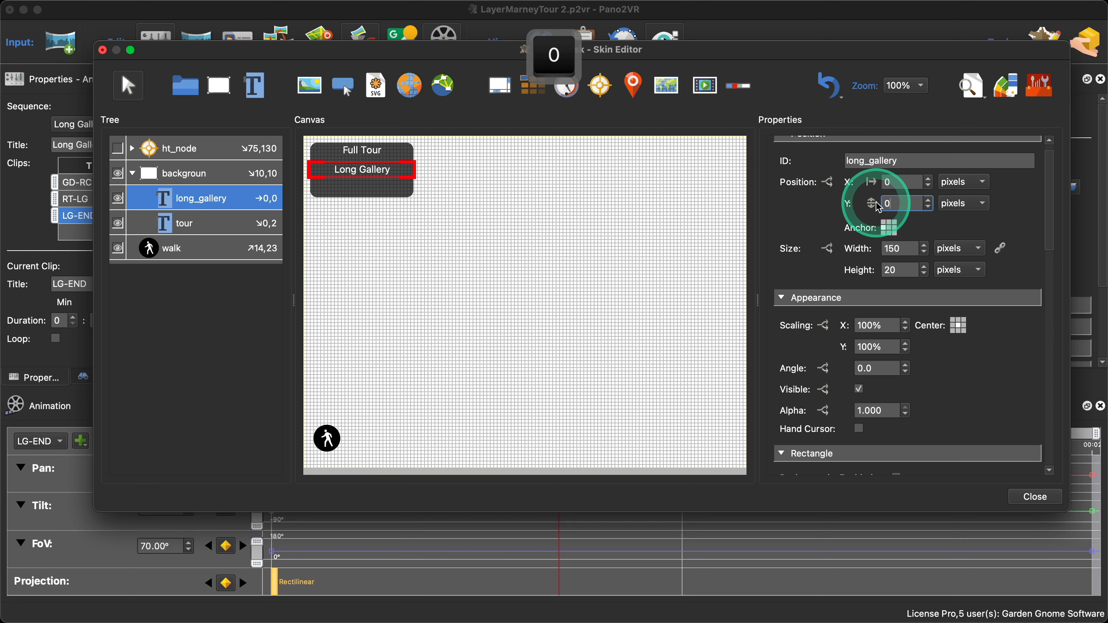
Step: Enable the hand cursor for the long_gallery element and close the Skin Editor
scroll(982, 393, down, 5)
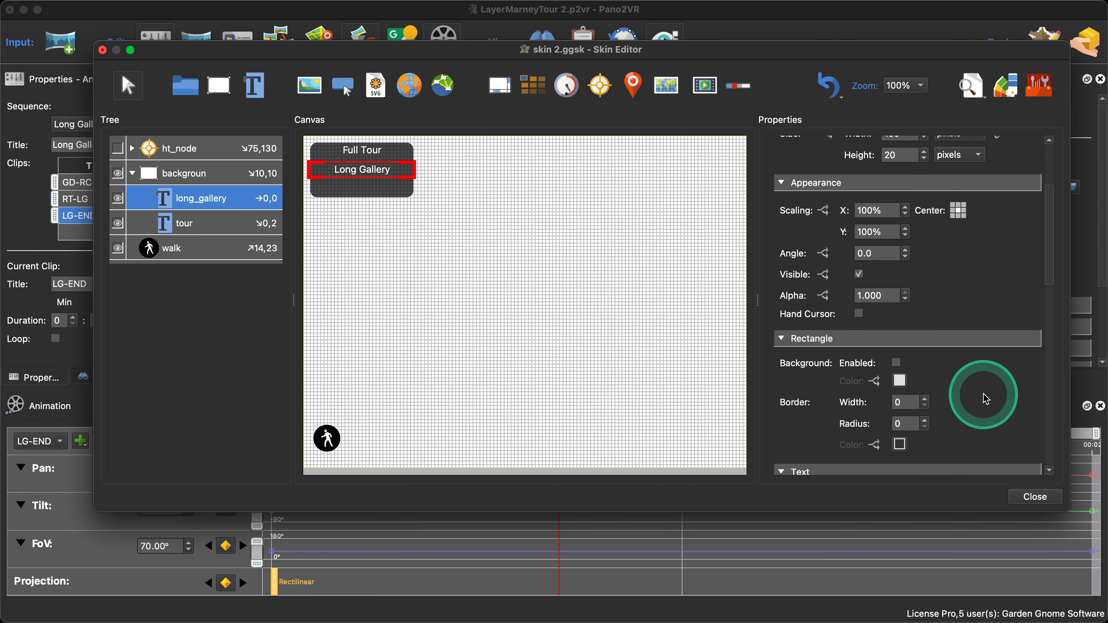
click(859, 311)
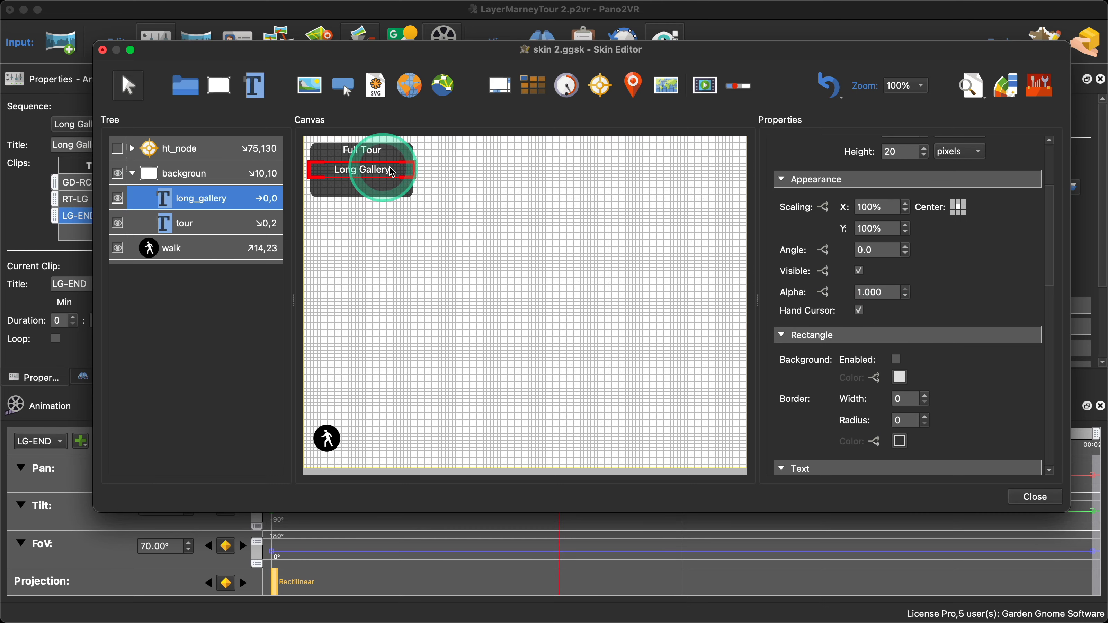
click(1035, 497)
click(684, 302)
Step: Generate the tower output and test the Long Gallery entry from the walk menu in the browser, closing the preview when done
click(764, 260)
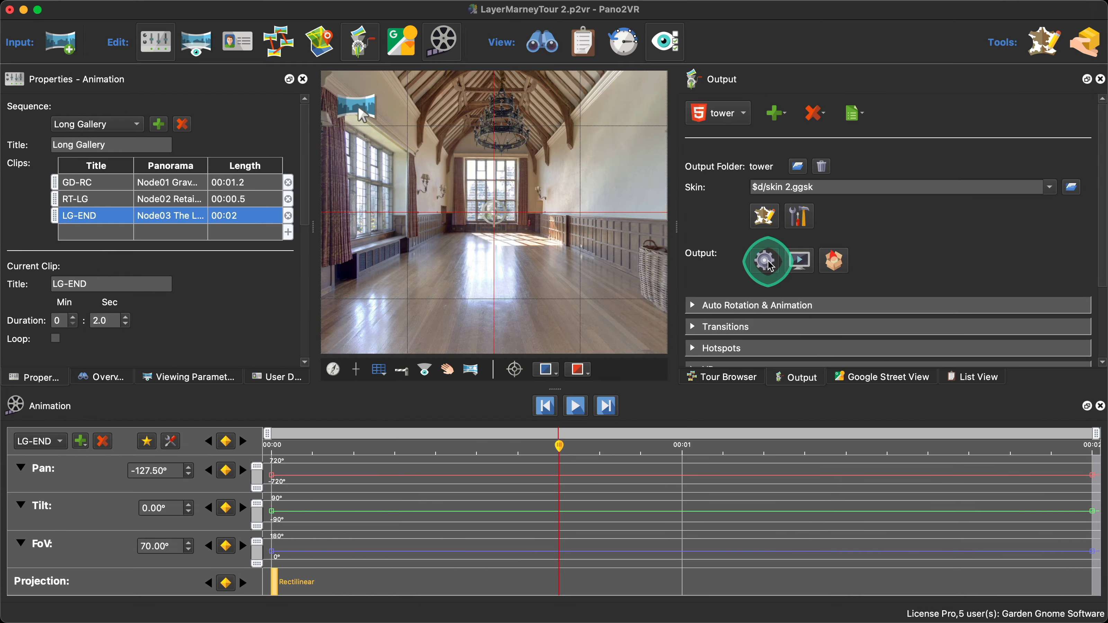
click(633, 336)
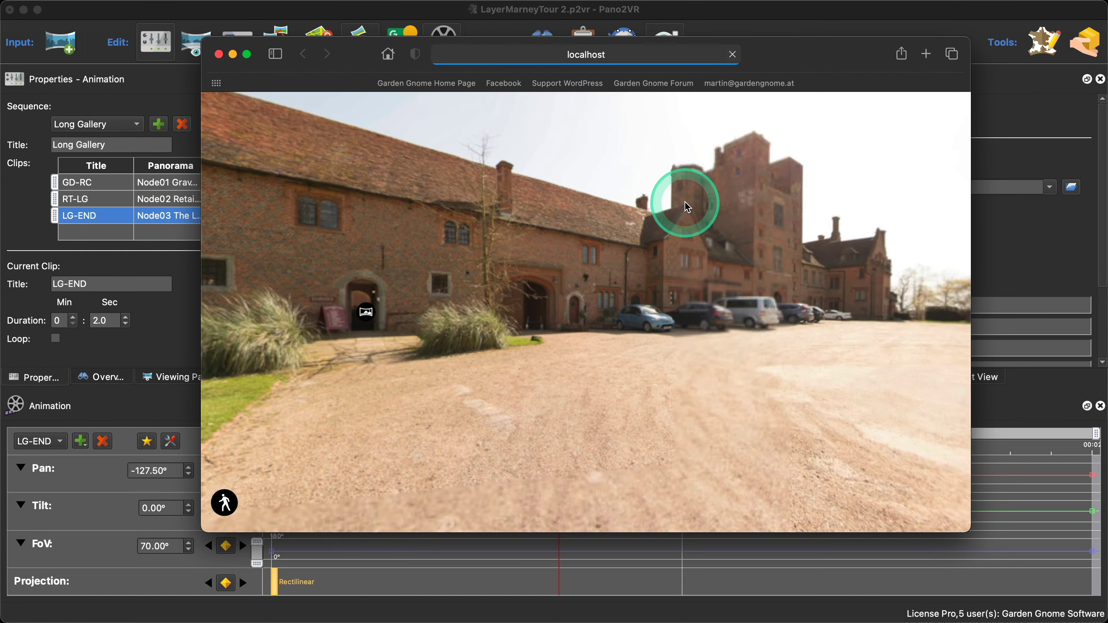
click(224, 499)
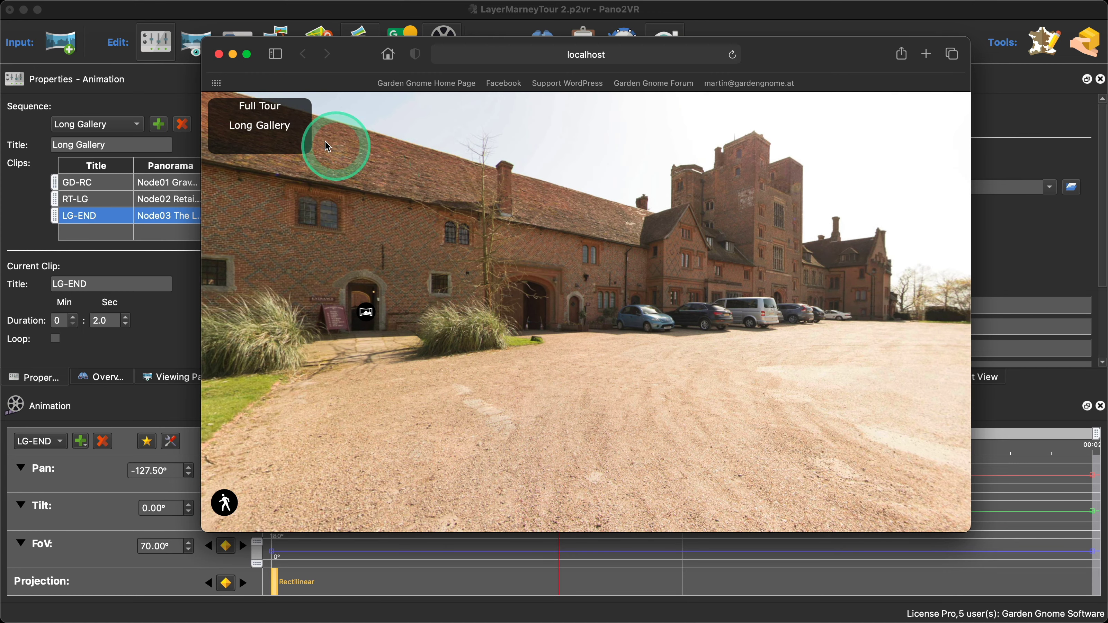
click(280, 127)
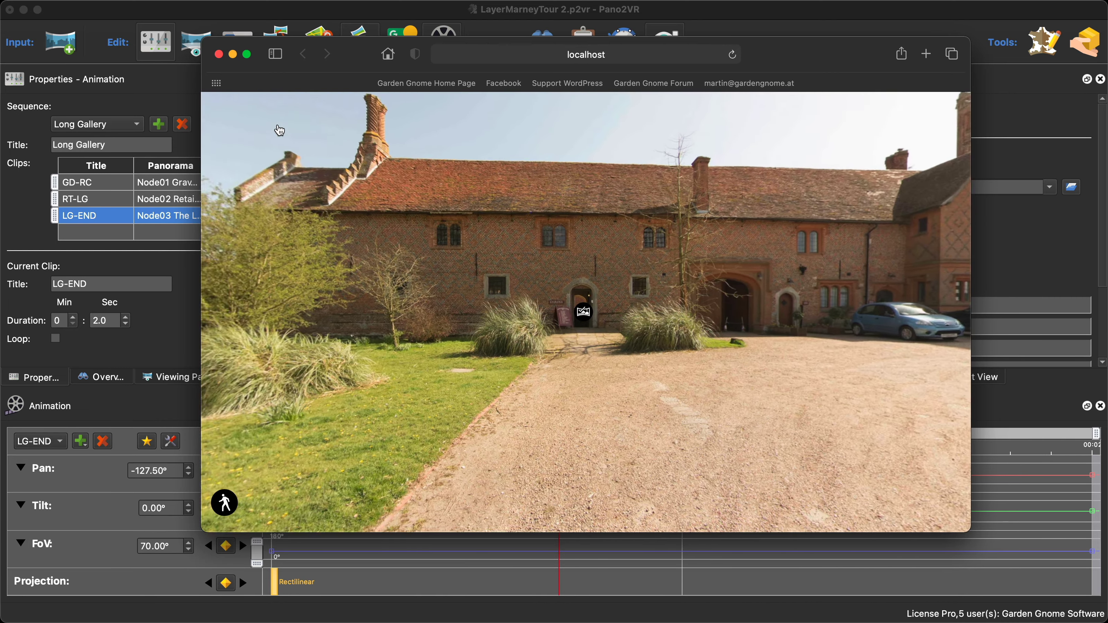
click(218, 54)
click(418, 189)
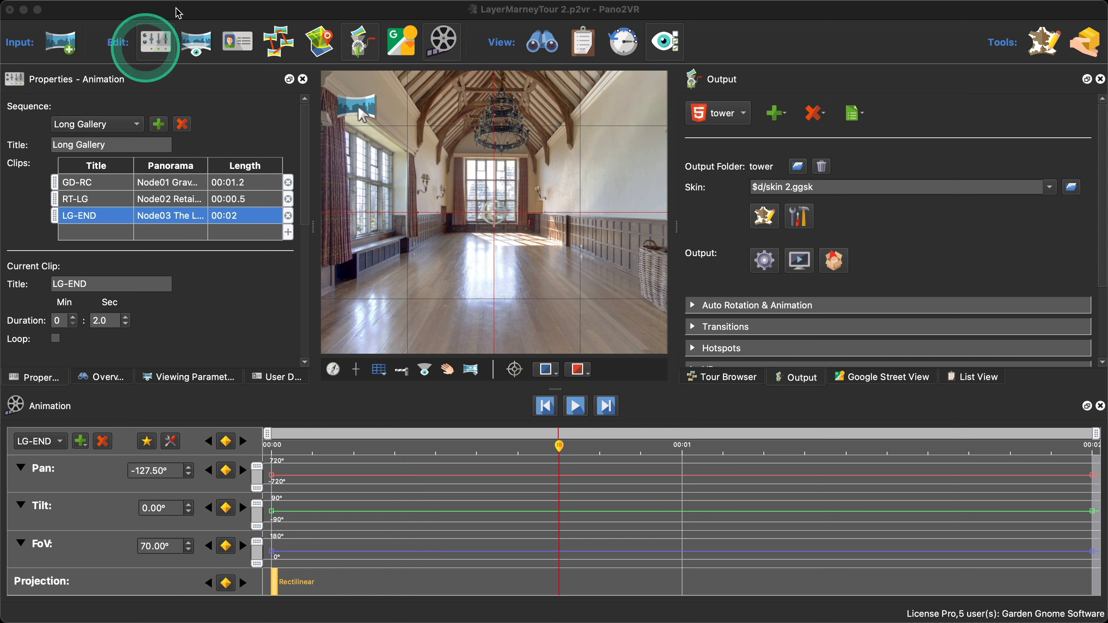
Step: Save the current Pano2VR window arrangement under the title "Animation"
mouse_move(240, 8)
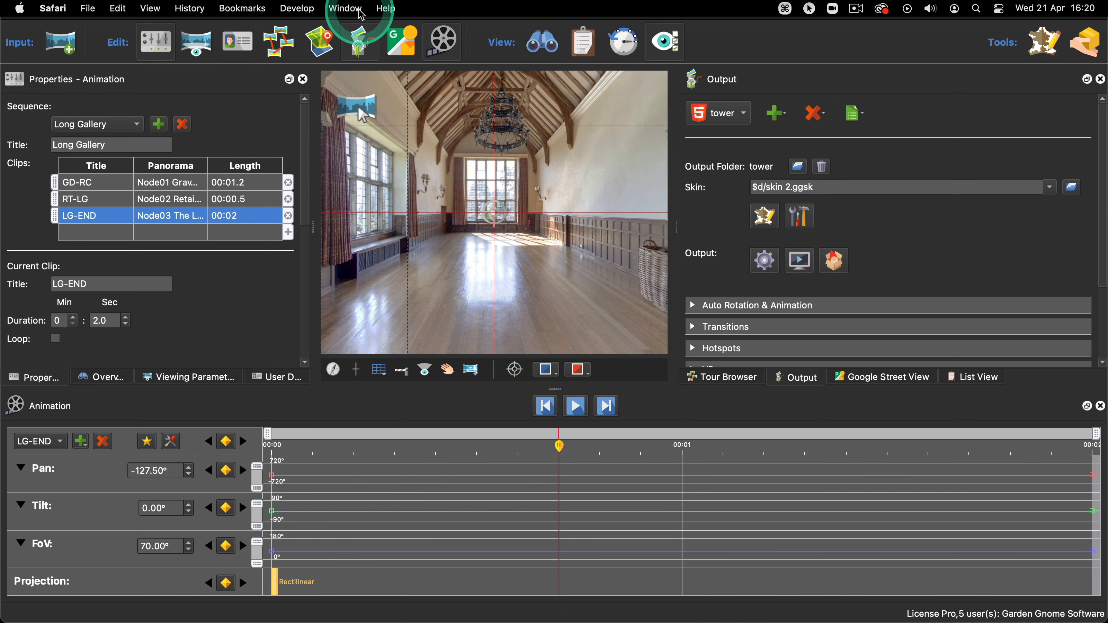
click(817, 69)
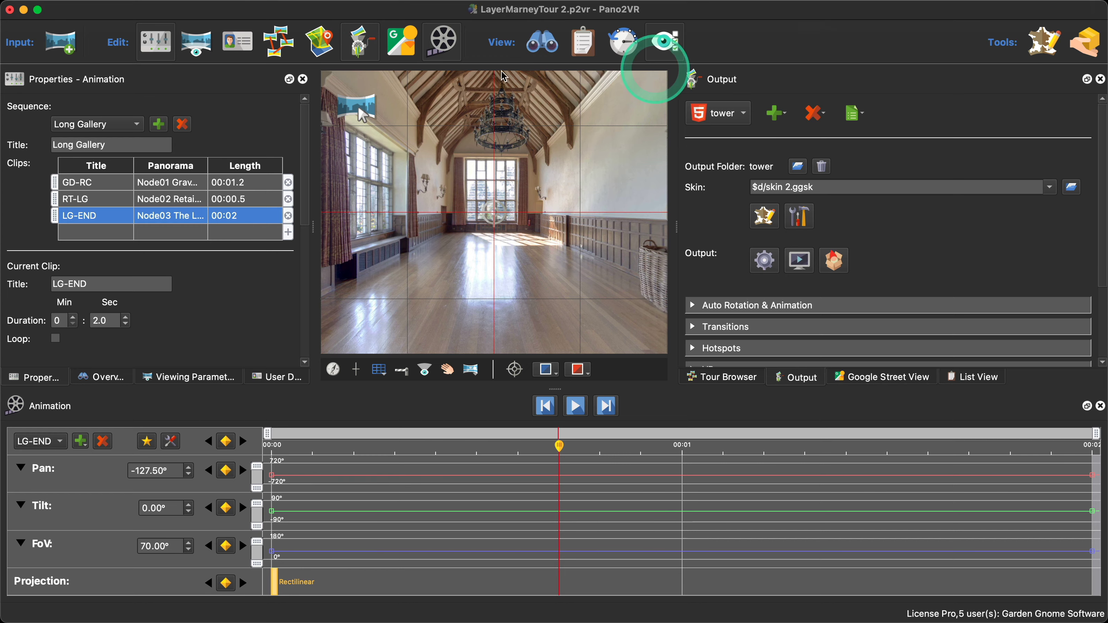
mouse_move(284, 17)
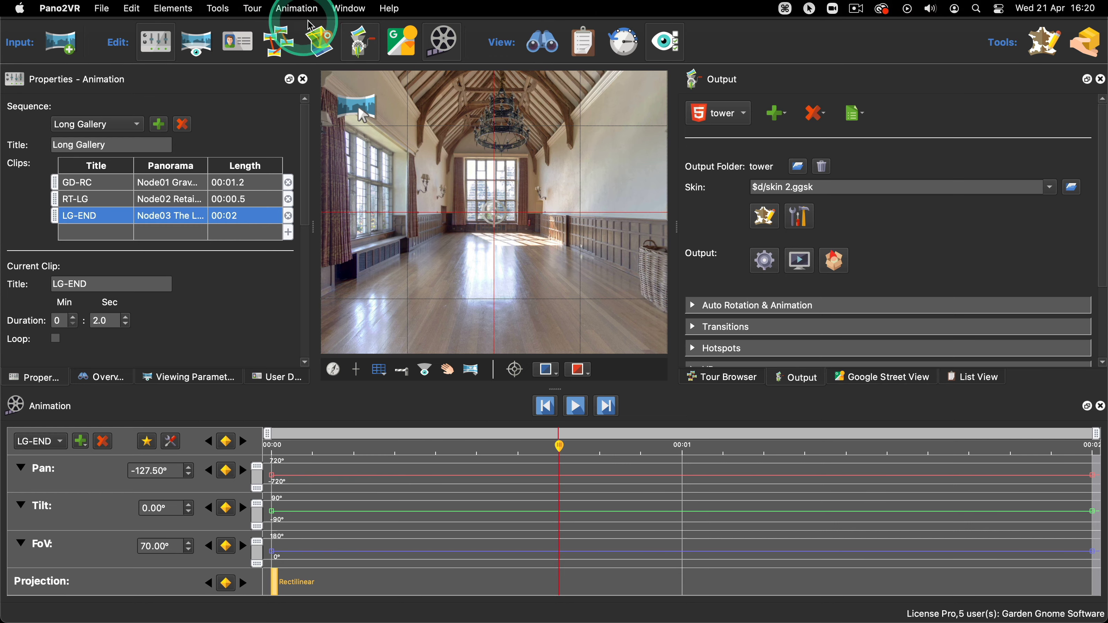
click(348, 8)
mouse_move(358, 28)
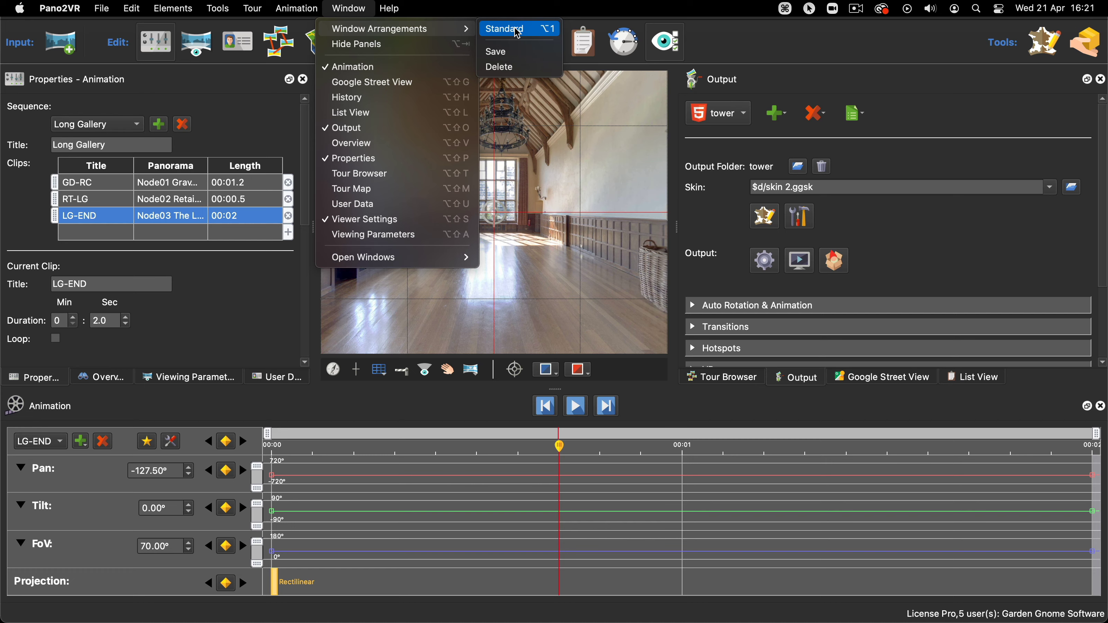
drag(517, 33, 519, 51)
click(519, 51)
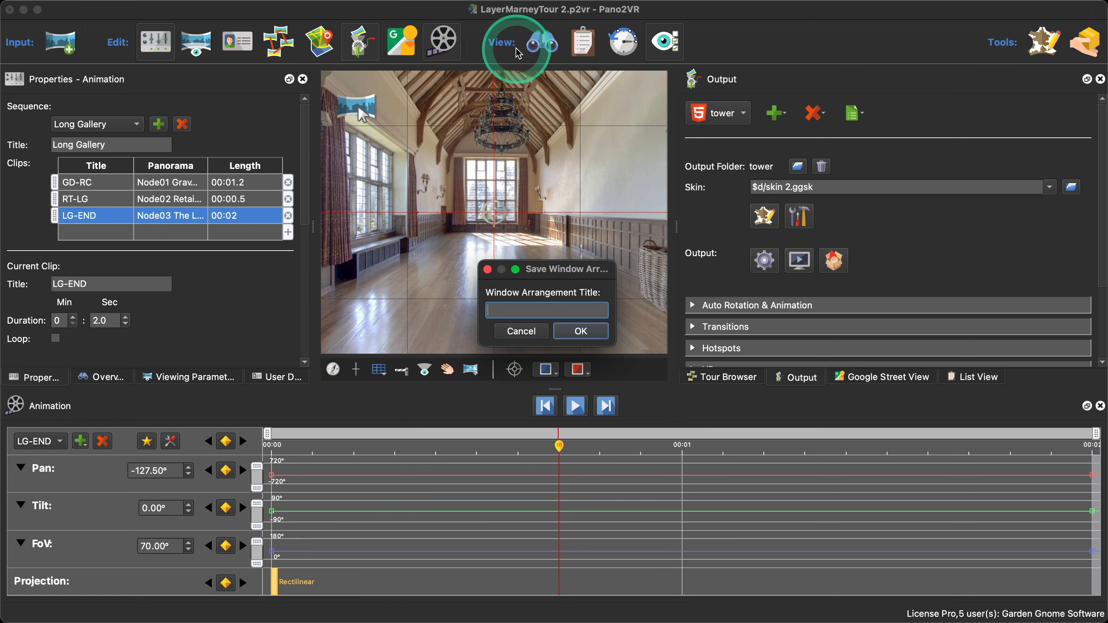
click(544, 307)
text(Anima)
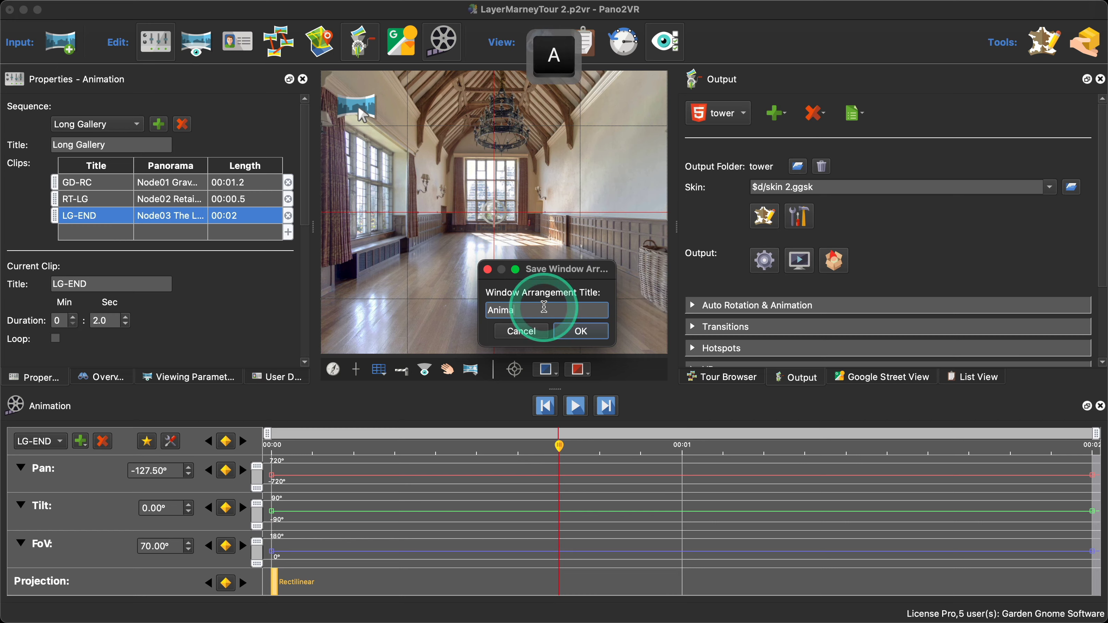
text(tion)
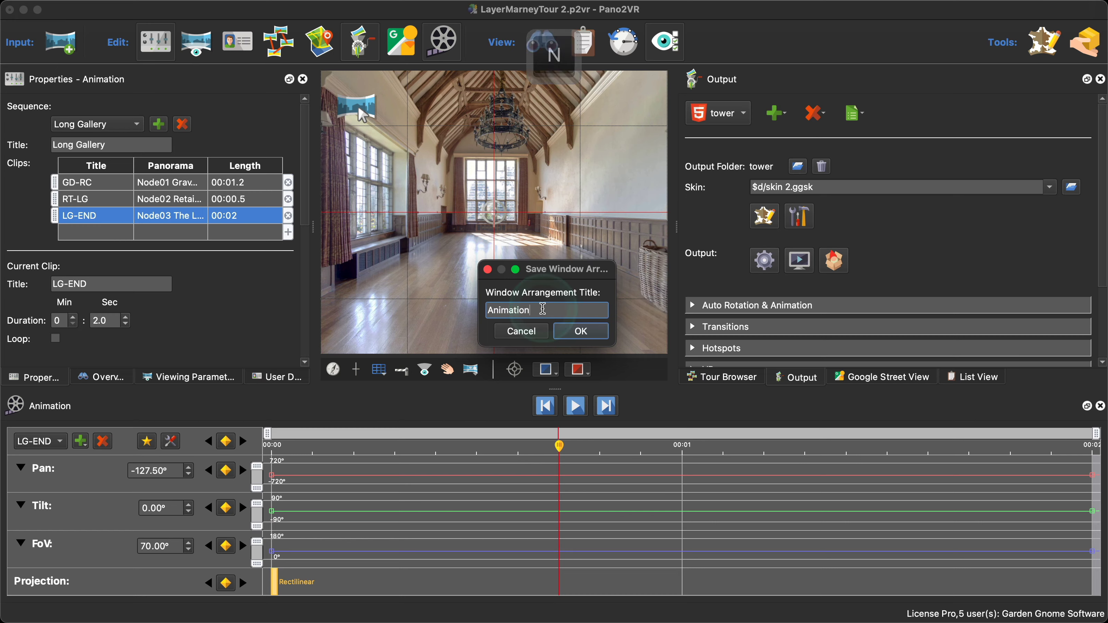
click(576, 331)
Step: Check the list of window arrangements for the saved Animation layout
click(532, 203)
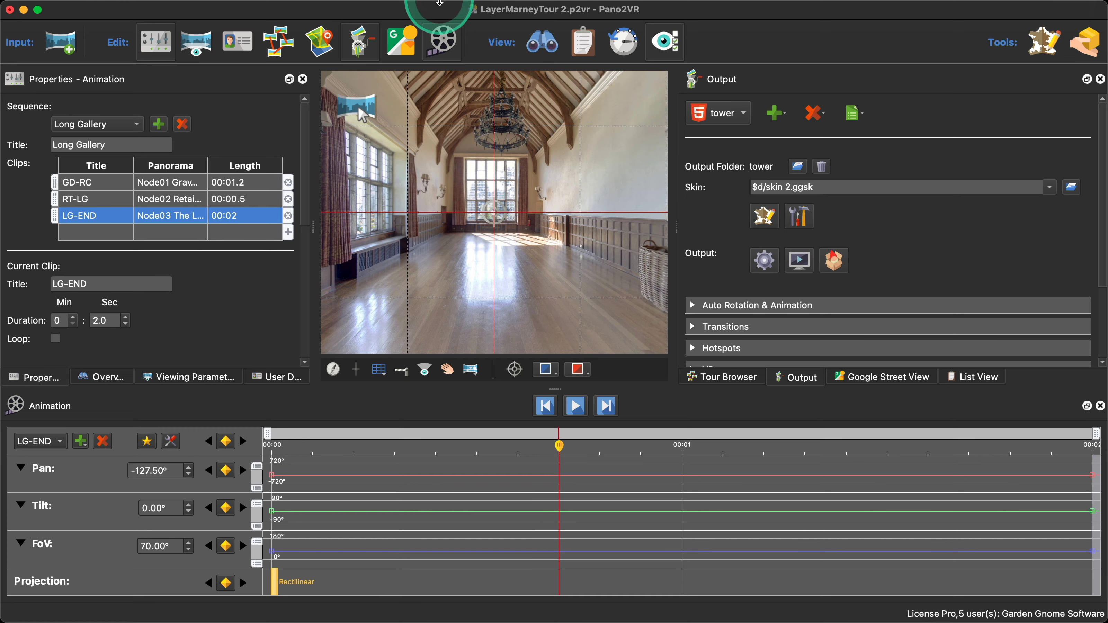
click(349, 9)
mouse_move(440, 29)
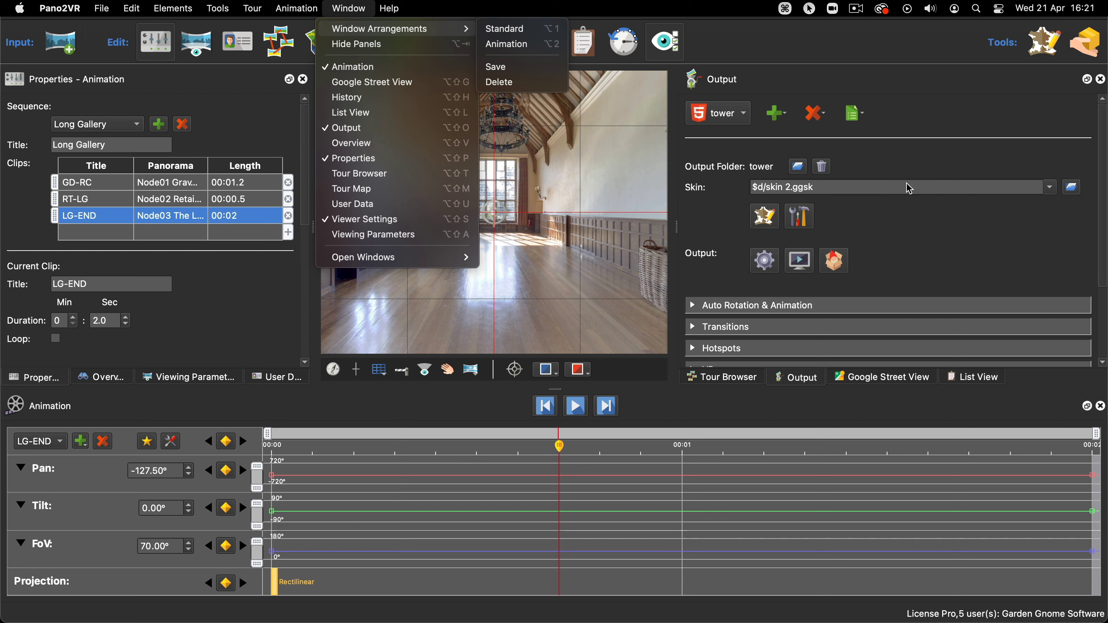
click(775, 34)
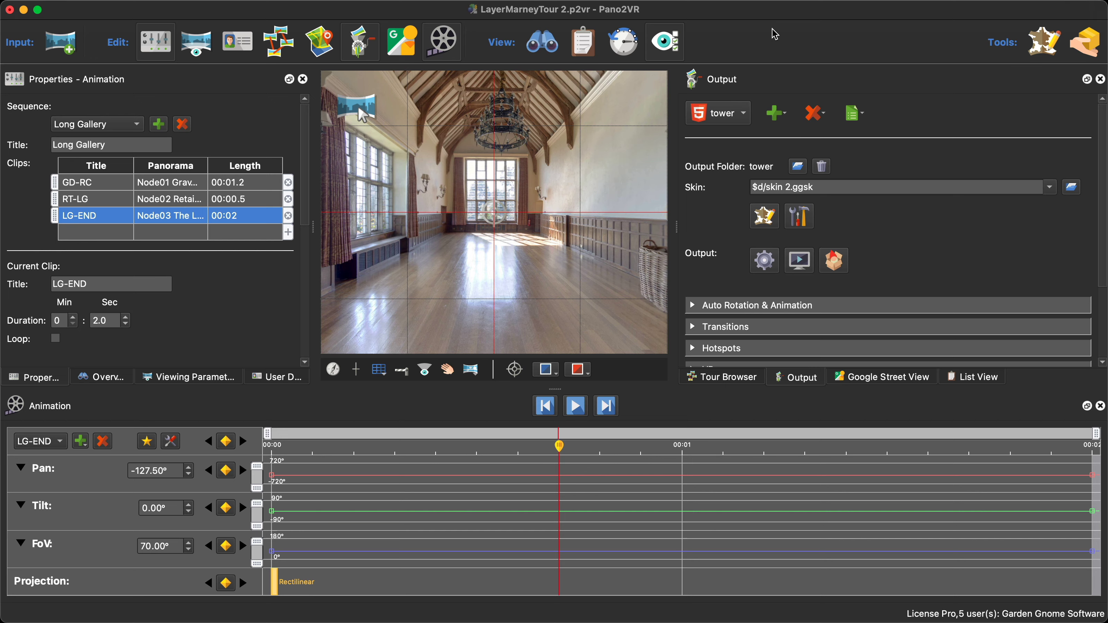
Step: Preview the tower output in the browser, start the Long Gallery animation and interact with the panorama while it plays, closing the preview when done
click(742, 381)
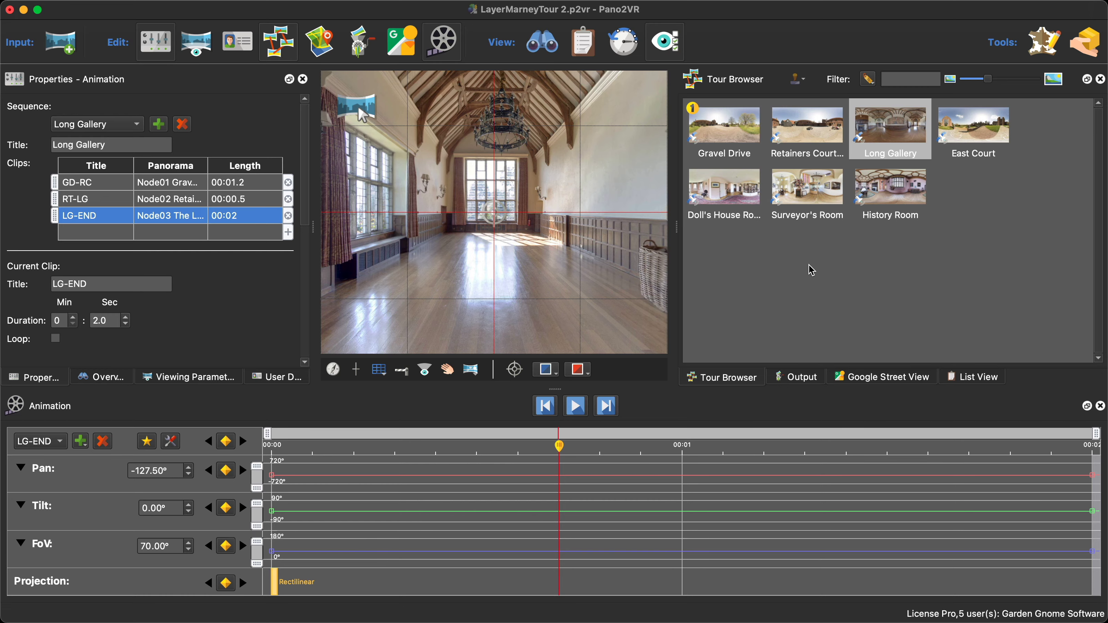
click(732, 384)
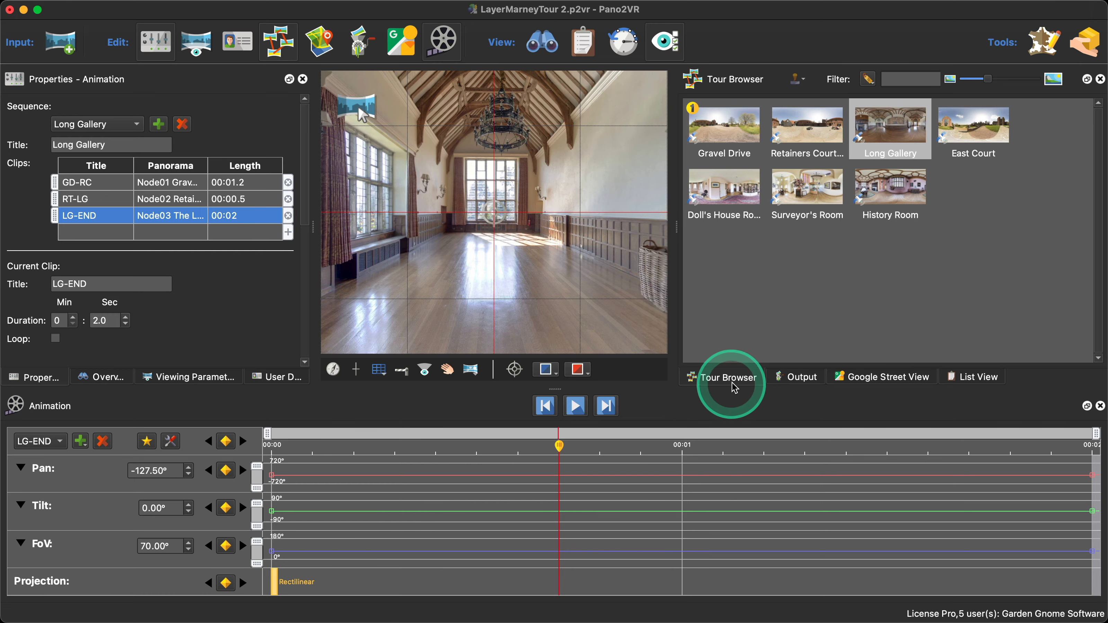
click(795, 376)
click(799, 261)
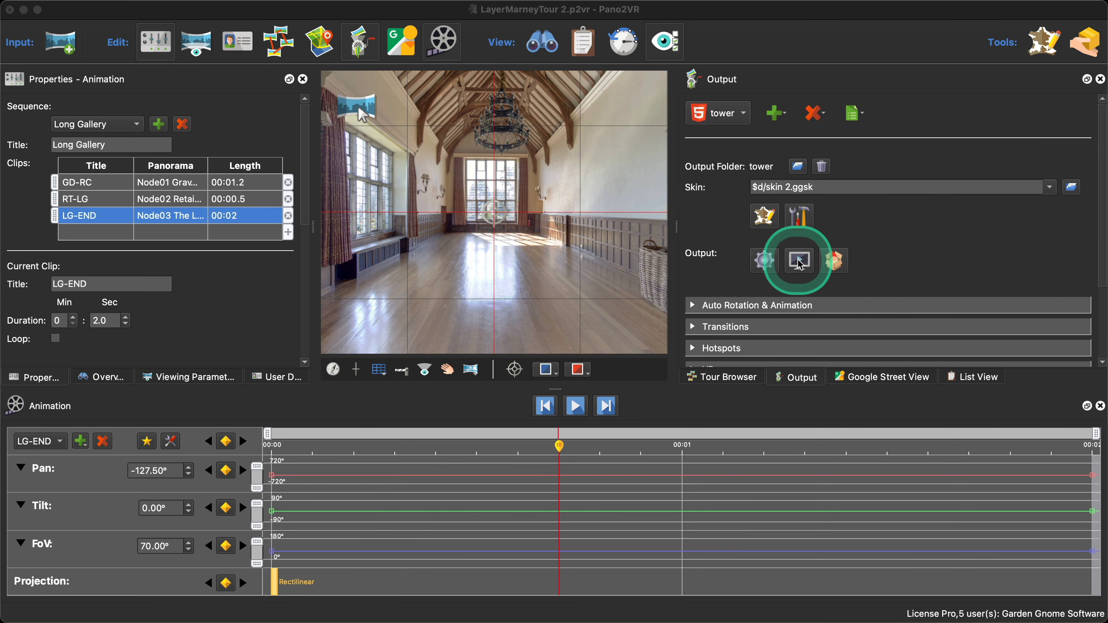
click(224, 502)
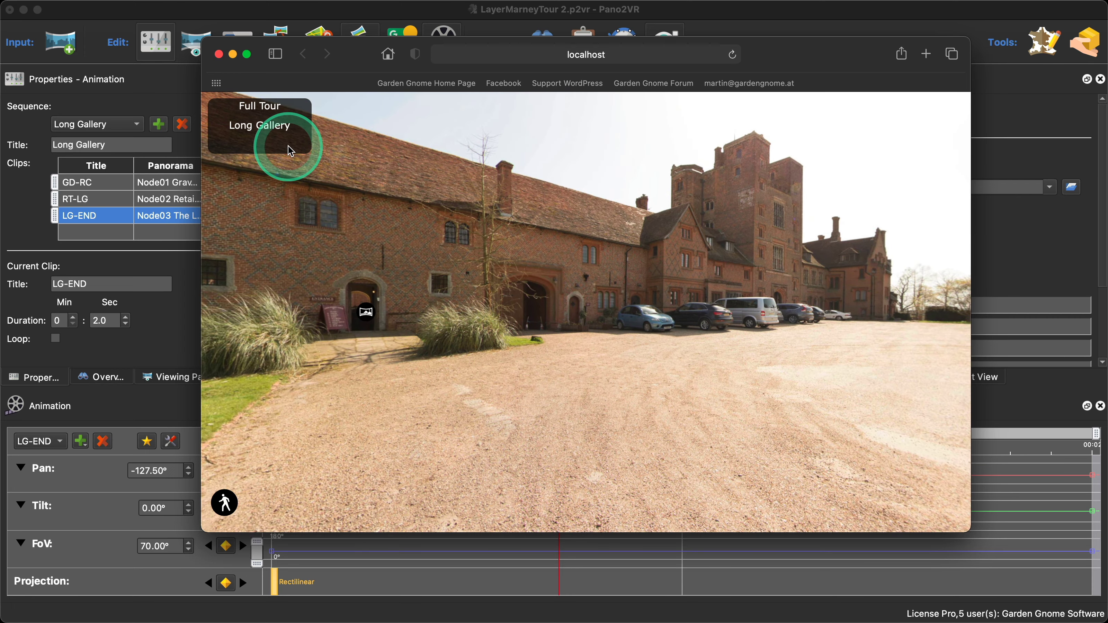
click(282, 126)
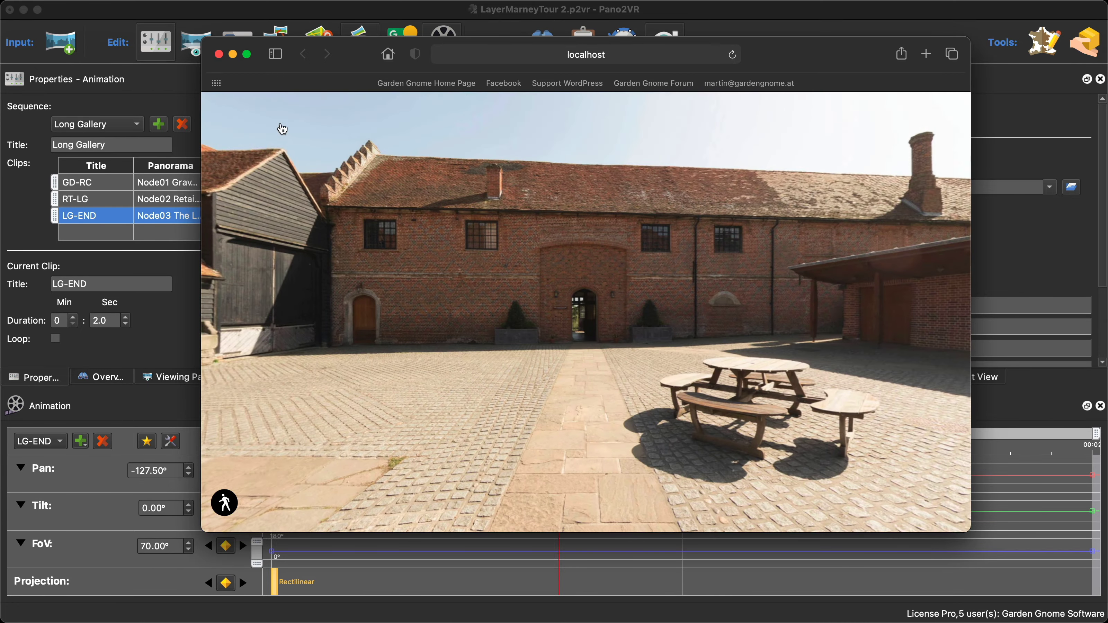
click(369, 242)
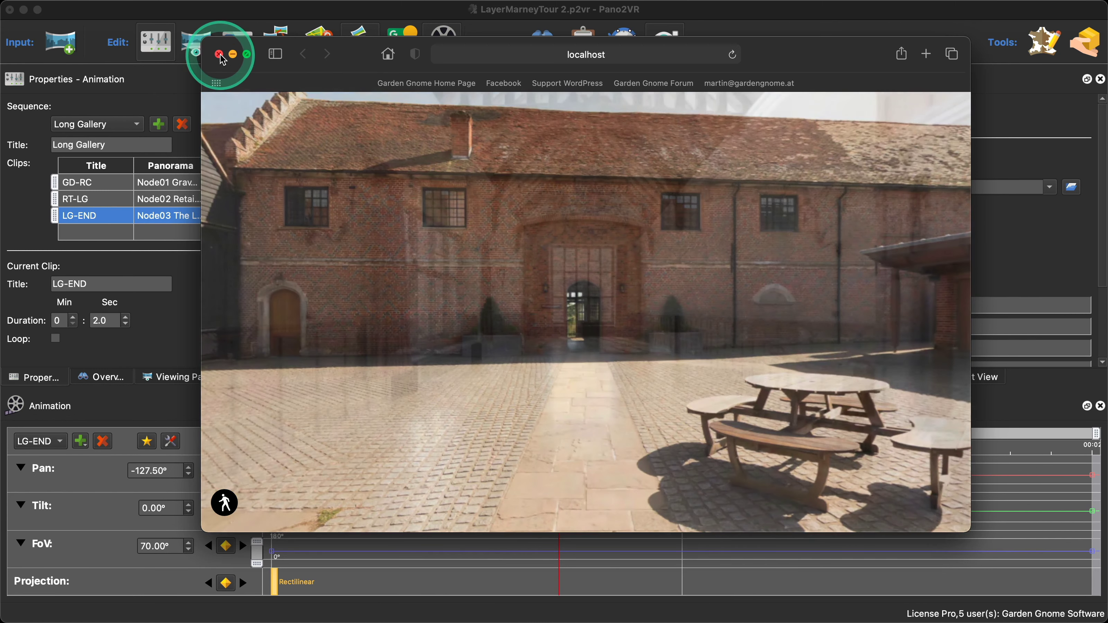
click(219, 55)
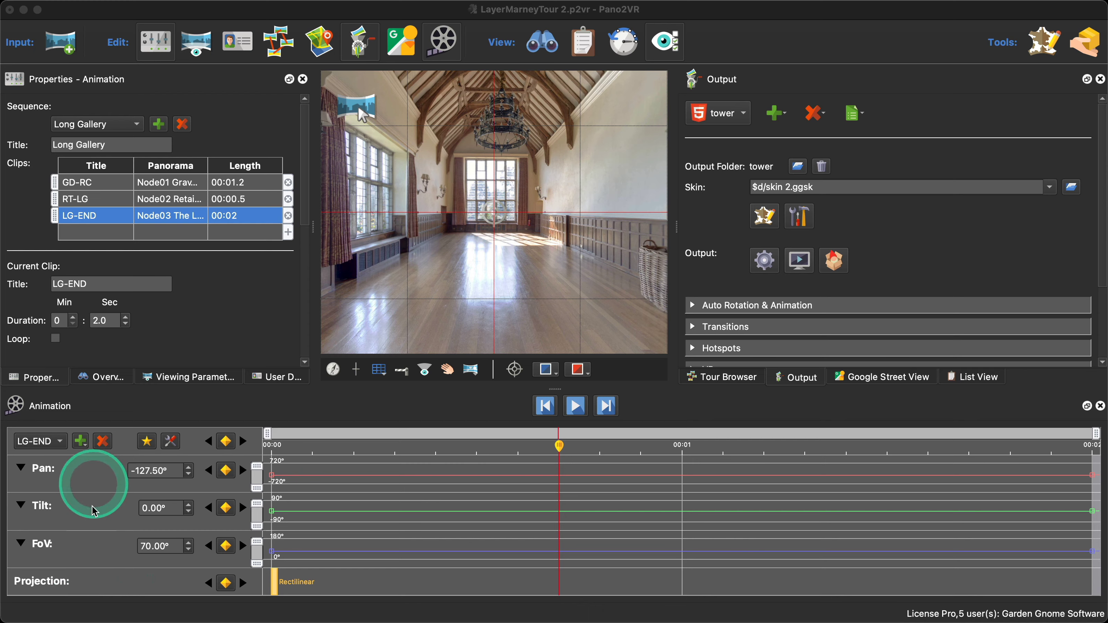
Step: Add a new animation track with description STOP, variable name ani_stop and type True/False
right_click(100, 587)
mouse_move(153, 529)
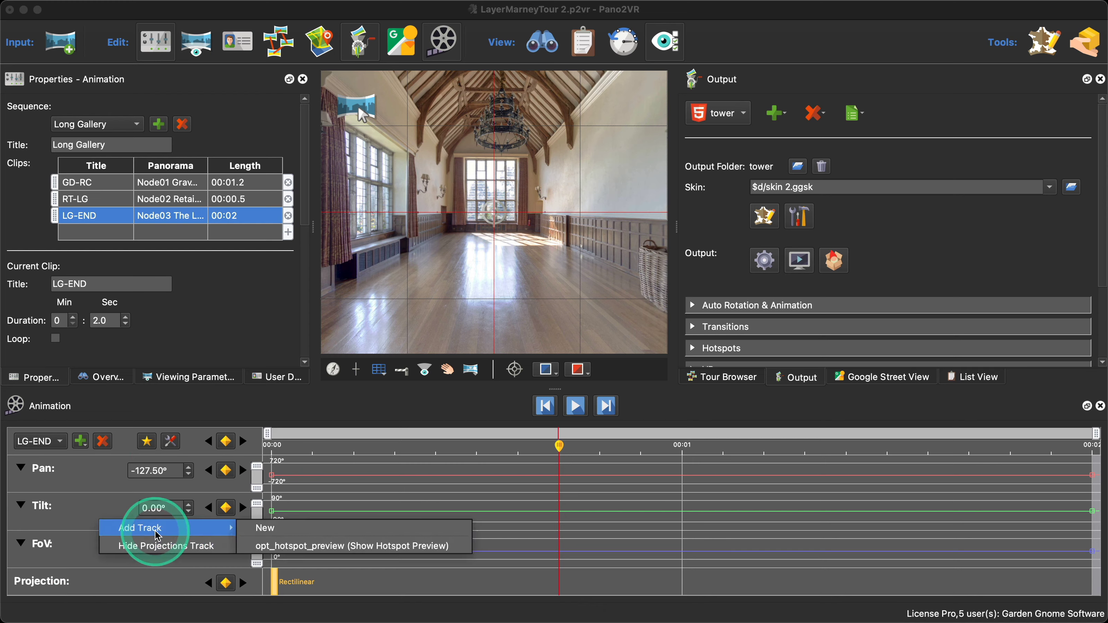
click(262, 528)
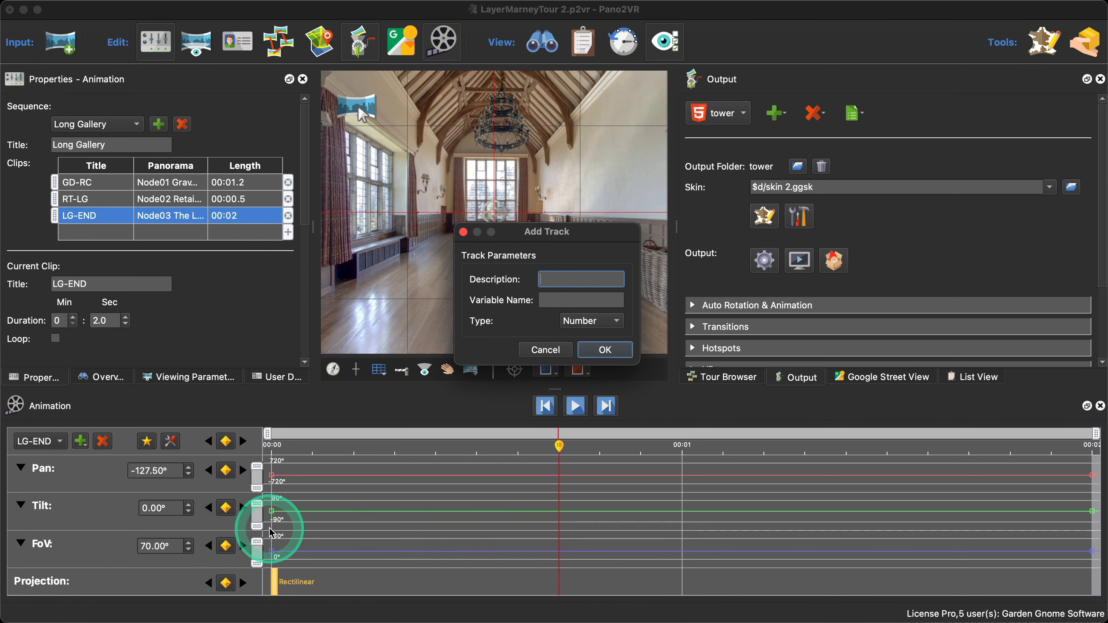
text(ST)
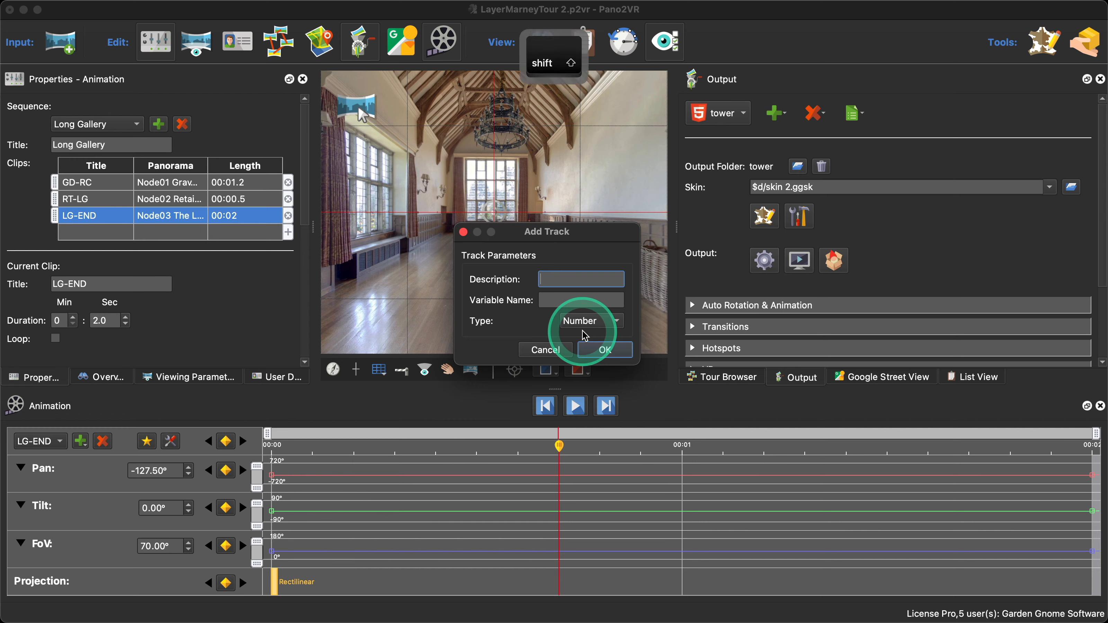
text(O)
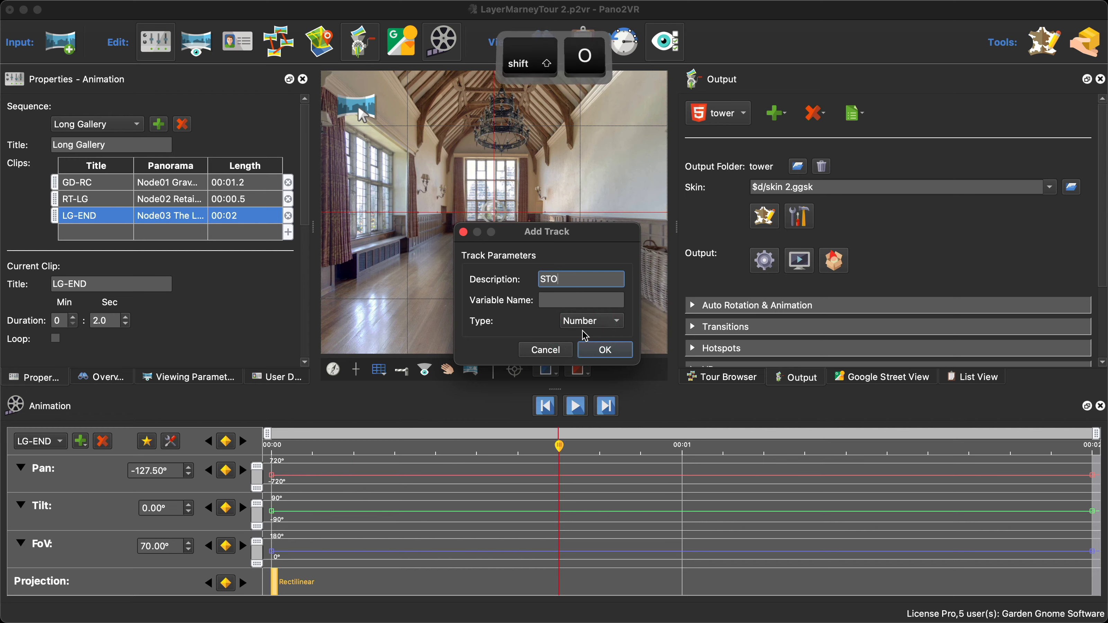
text(P)
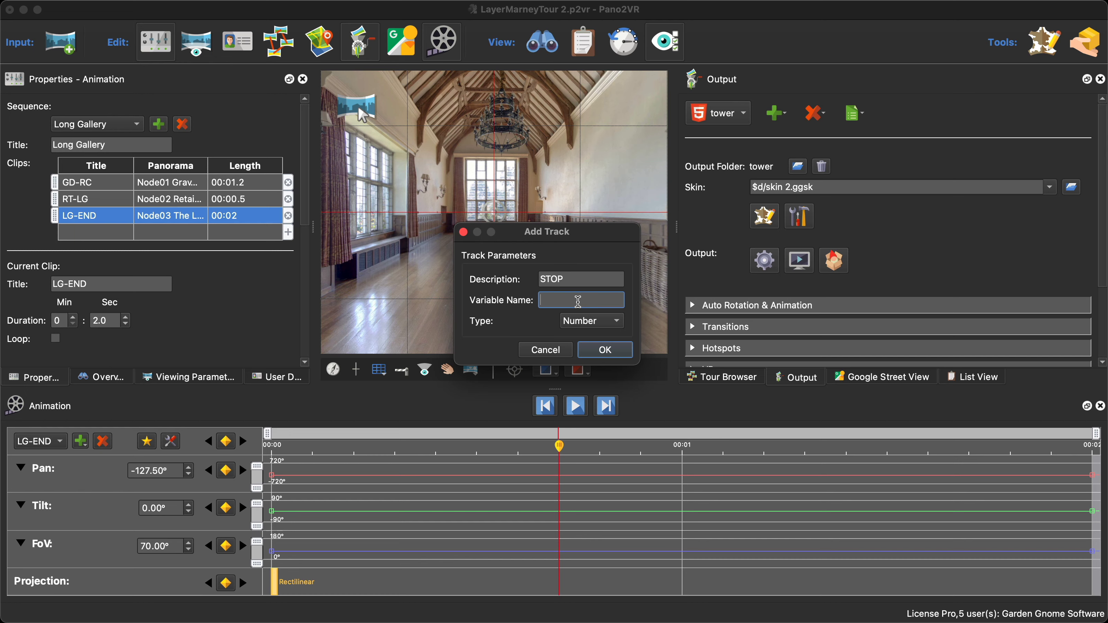
text(an)
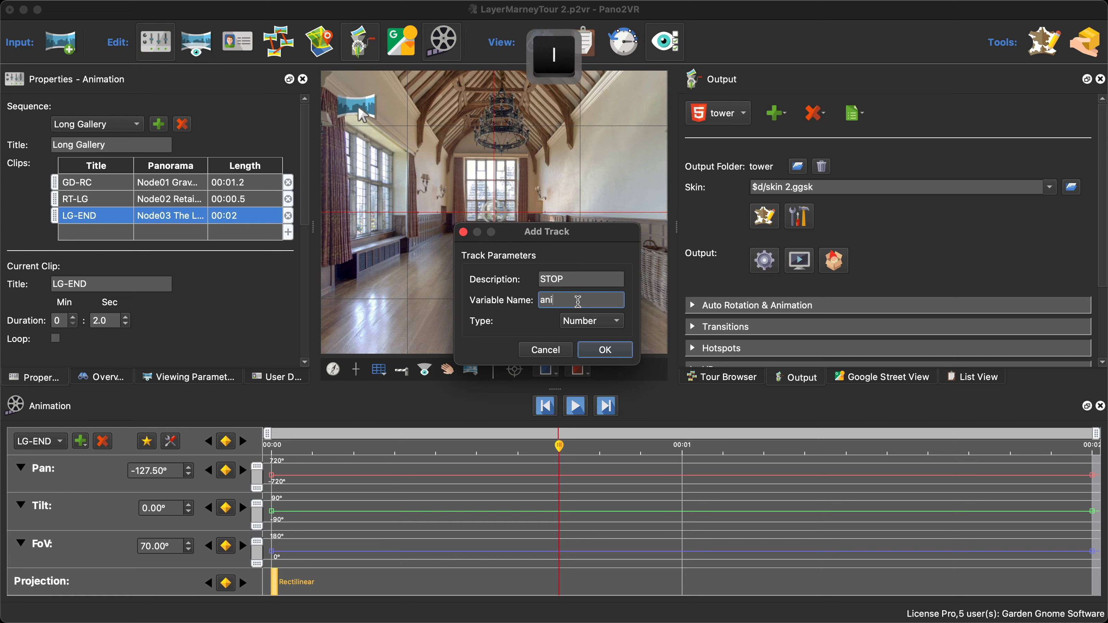
text(i_)
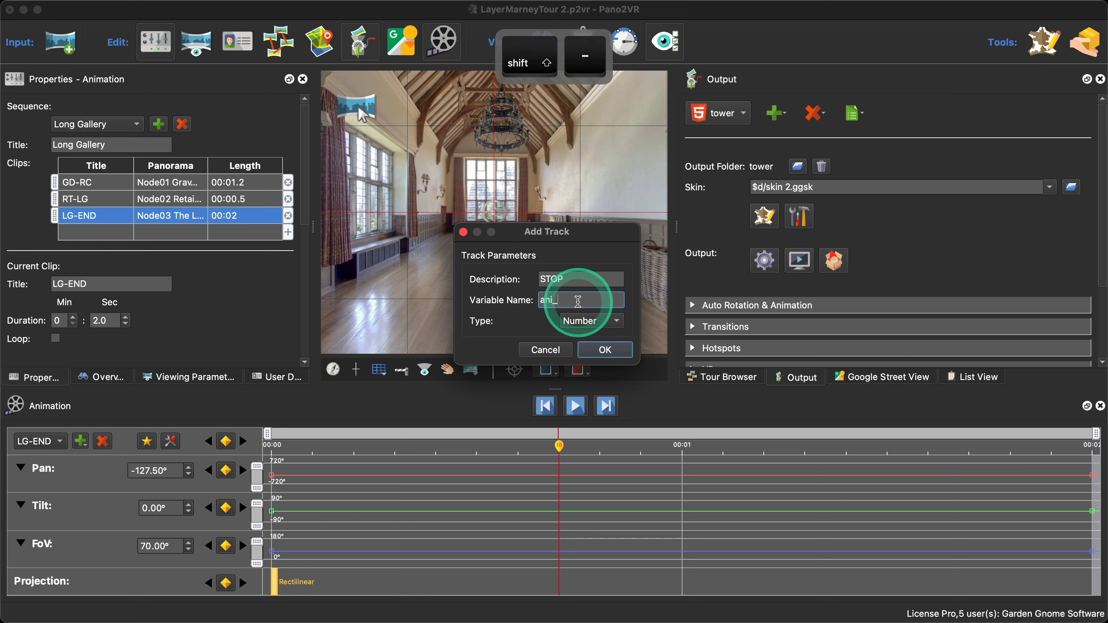
text(stop)
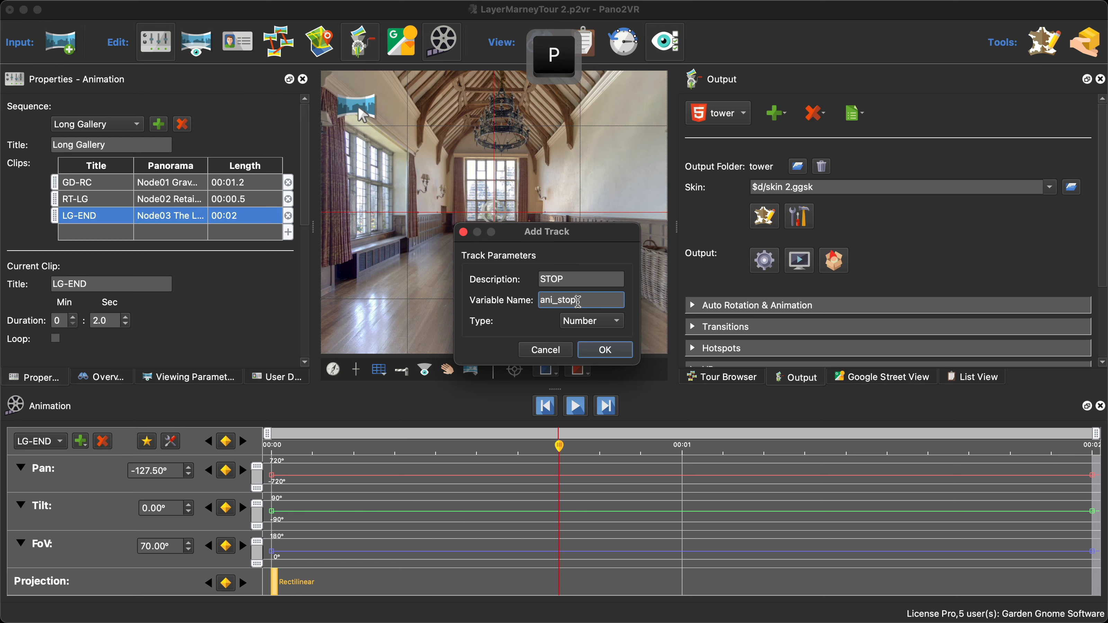
click(587, 321)
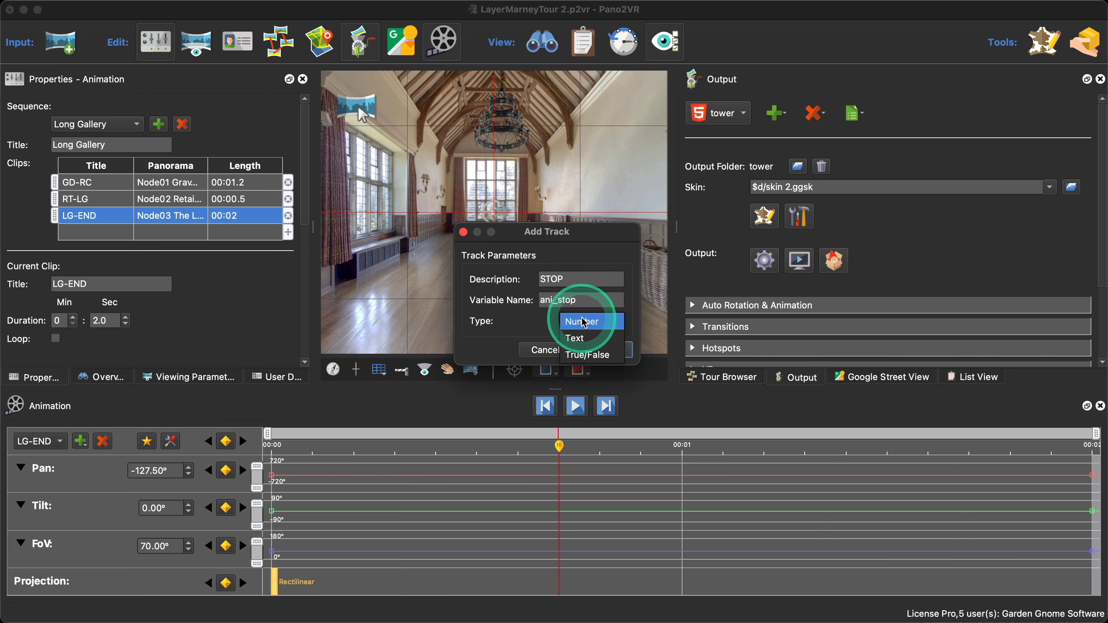
click(586, 356)
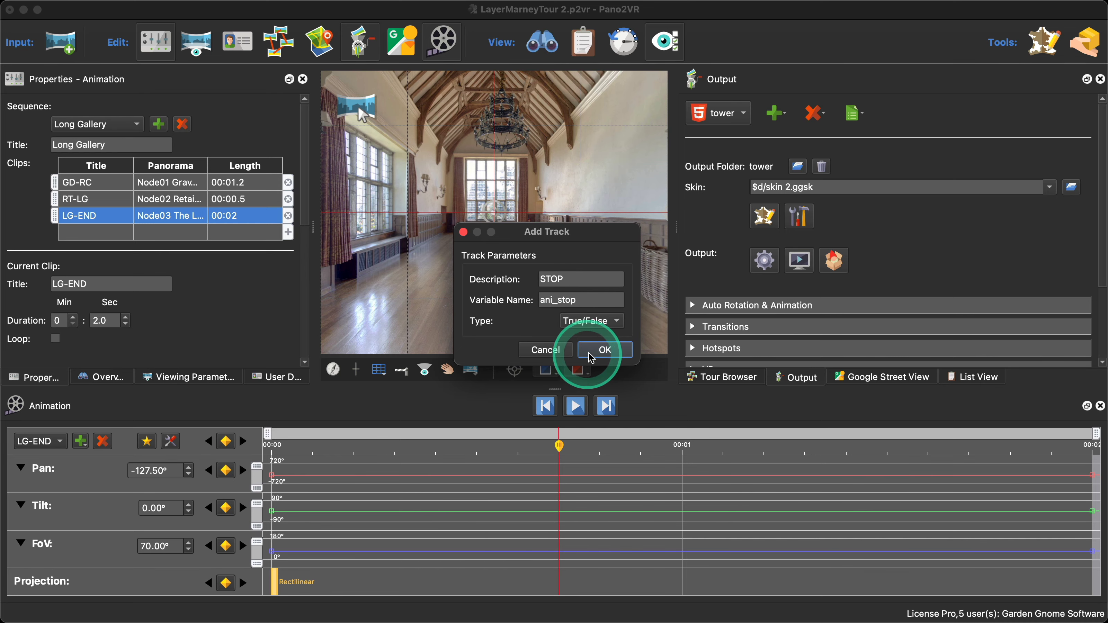
click(595, 351)
scroll(414, 487, down, 1)
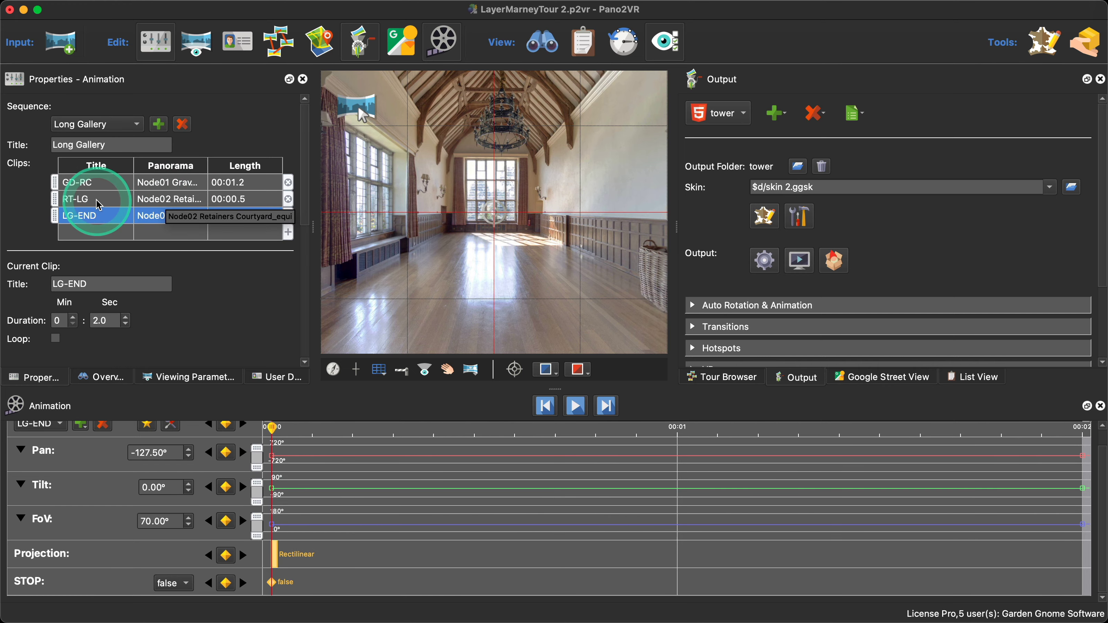
Step: Add a STOP keyframe with value true near the end of the LG-END clip and move the playhead to it
click(151, 202)
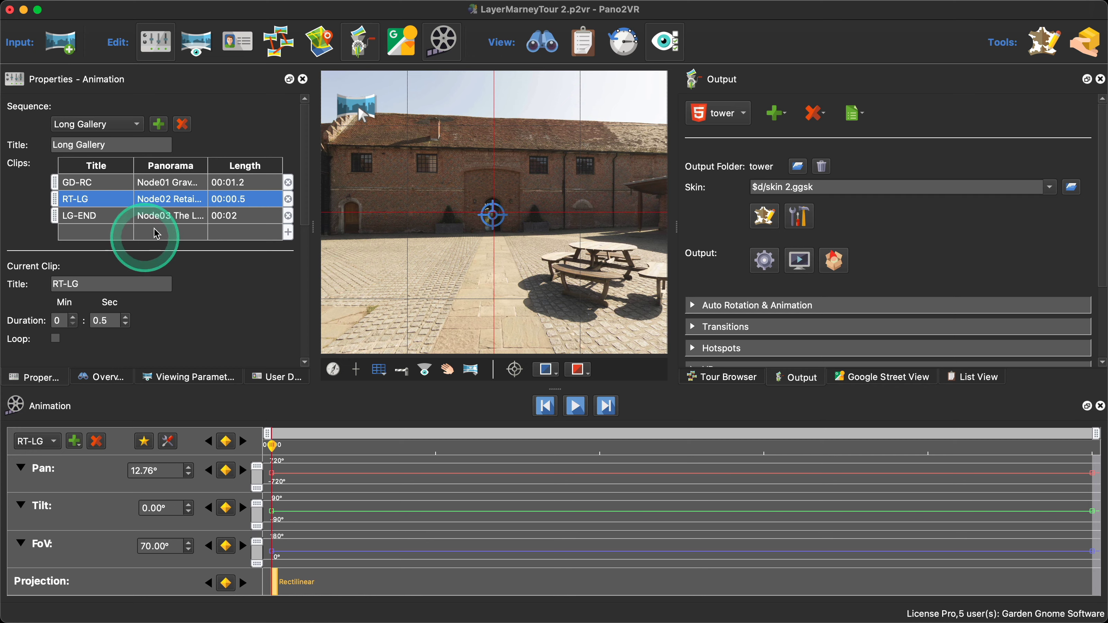
click(180, 218)
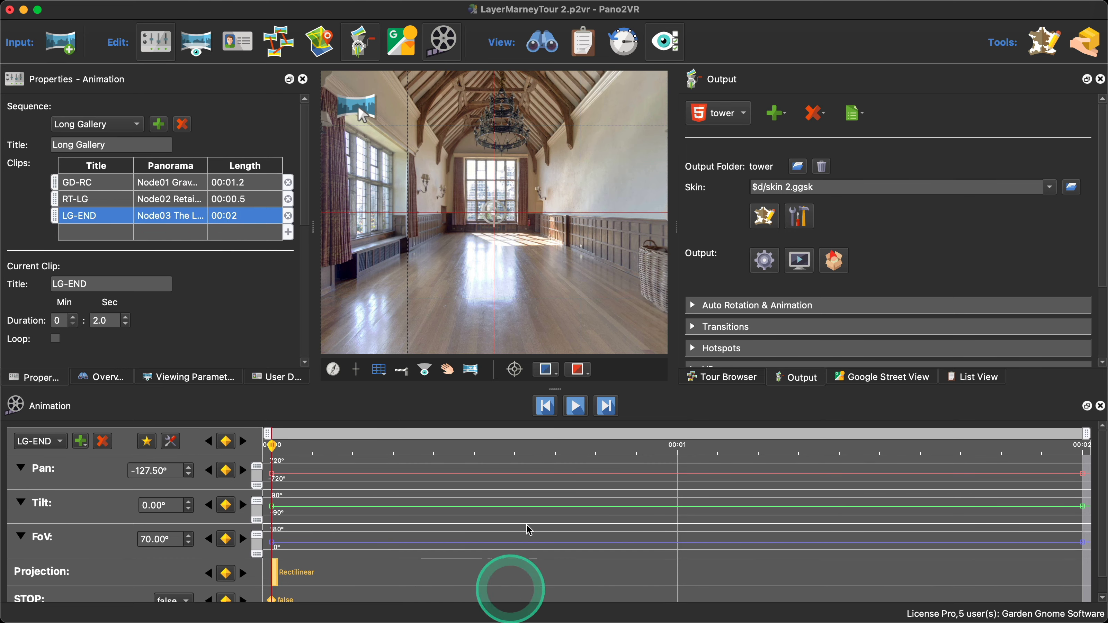
scroll(540, 493, down, 2)
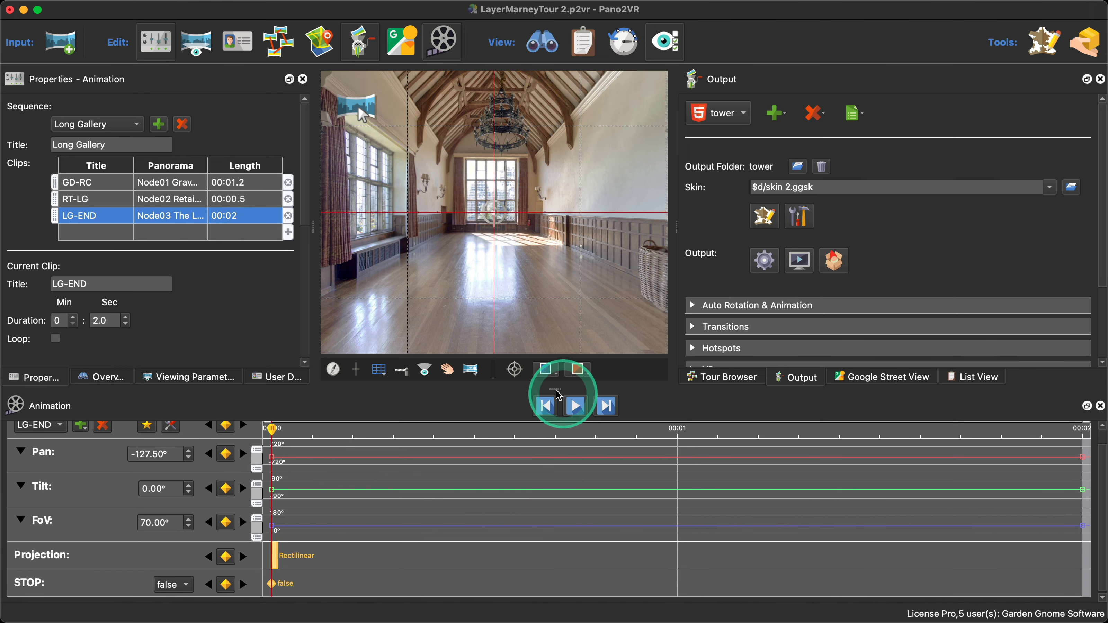
drag(554, 389, 556, 348)
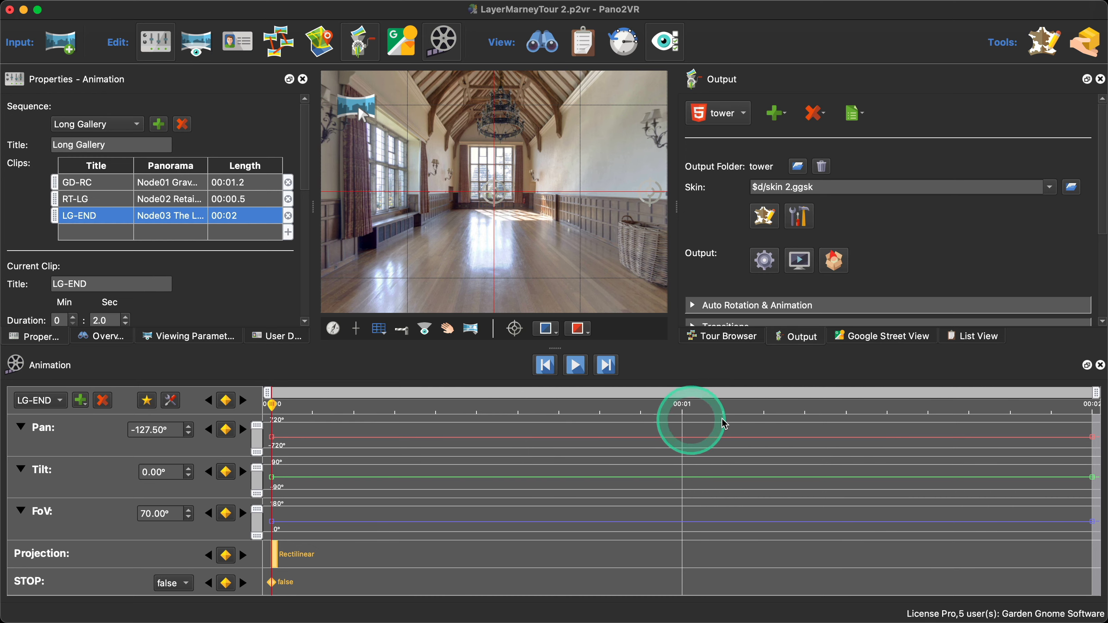
double_click(1056, 585)
click(1081, 443)
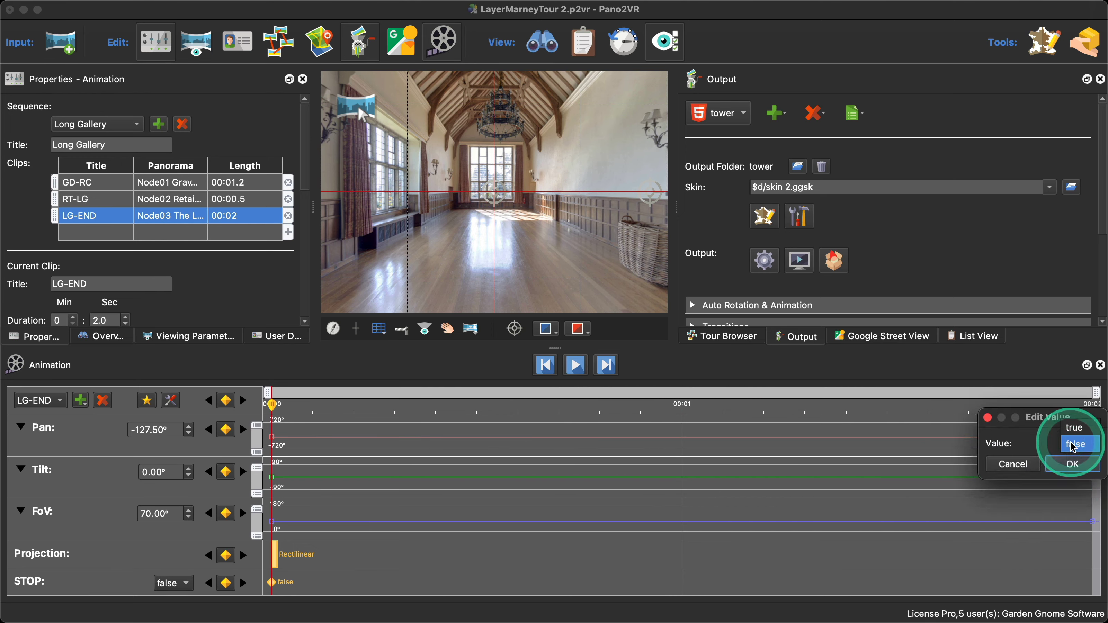
click(1076, 430)
click(1074, 465)
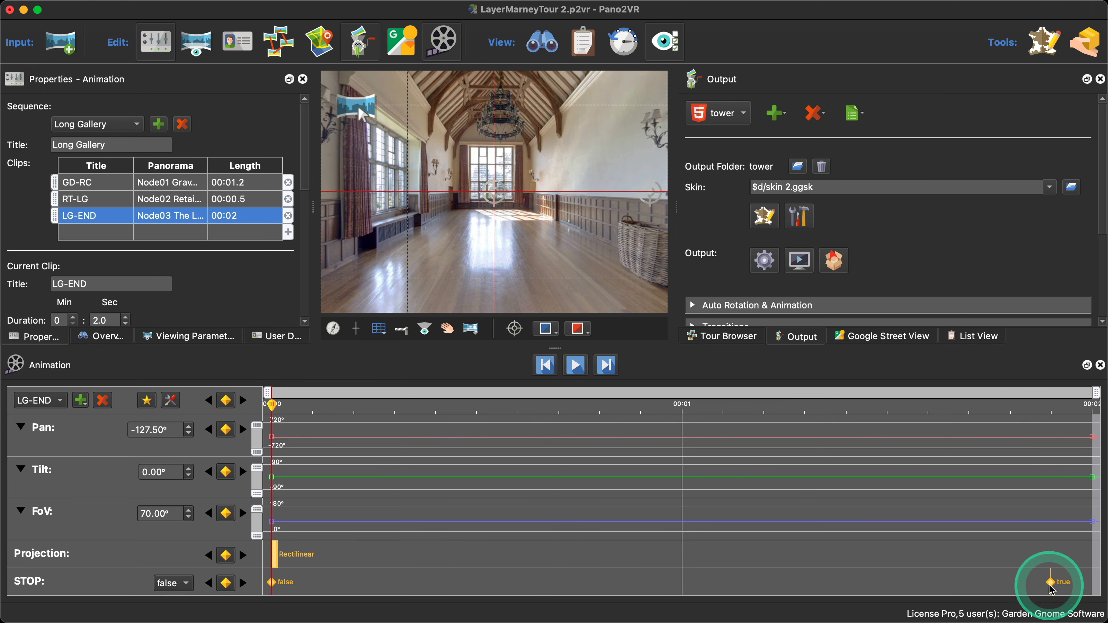
drag(274, 419, 1011, 452)
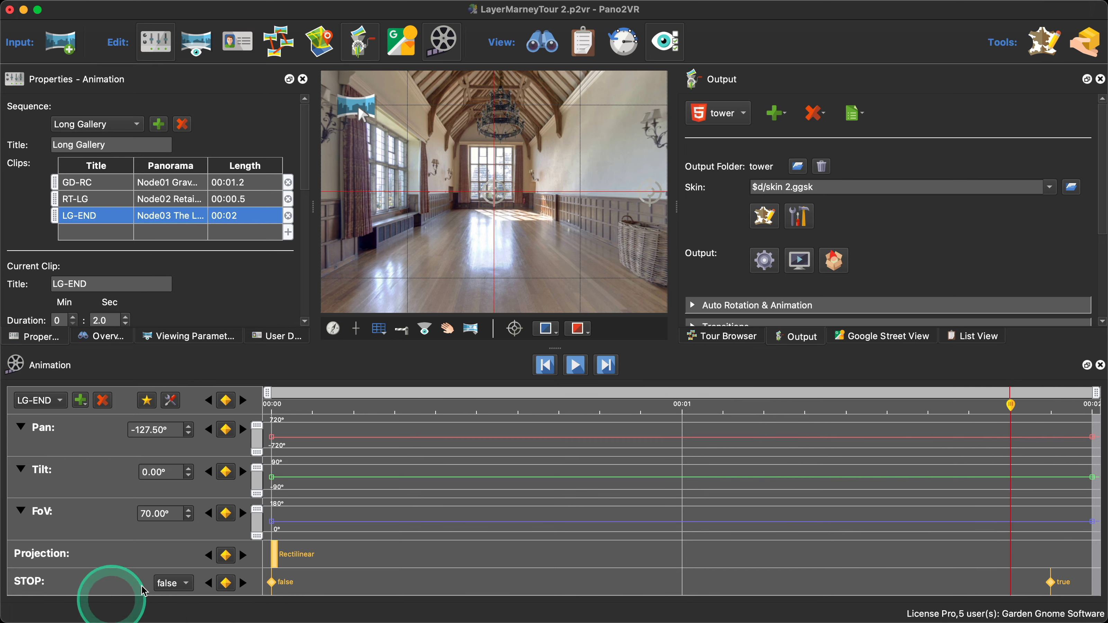
drag(1011, 406, 1054, 415)
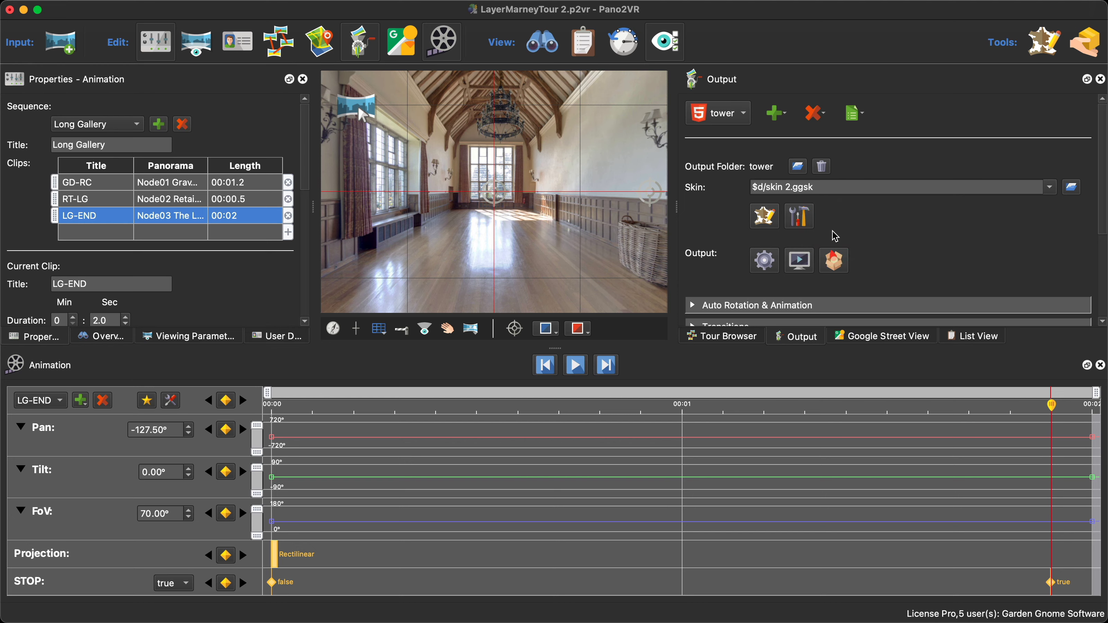
Step: Open the tower output's skin for editing and add a container with the ID ani_vars to the canvas
scroll(836, 236, down, 1)
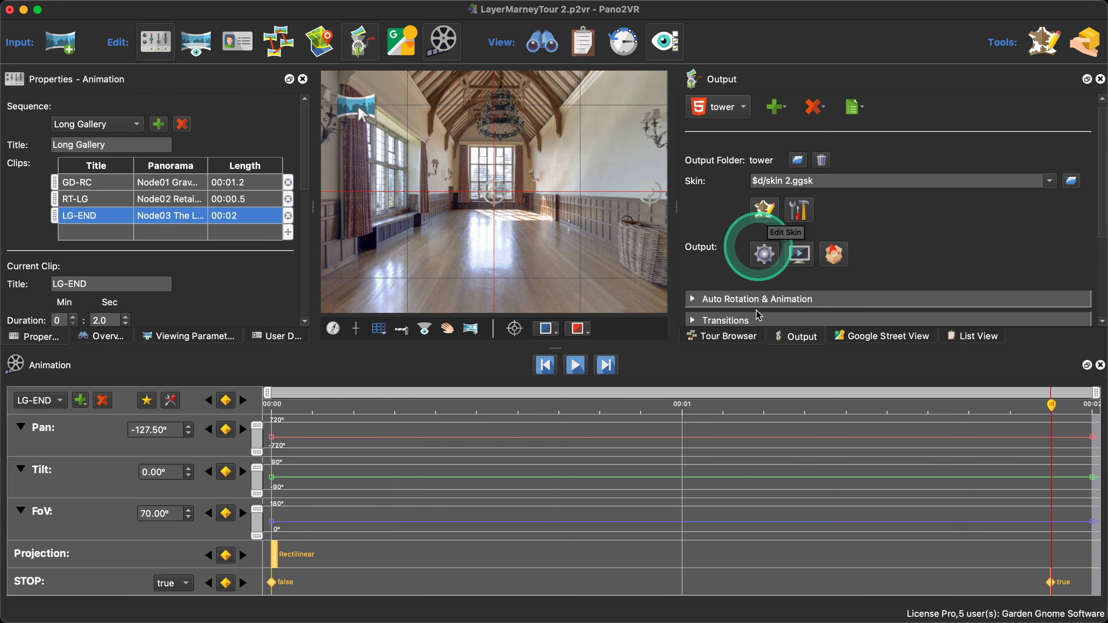
click(765, 212)
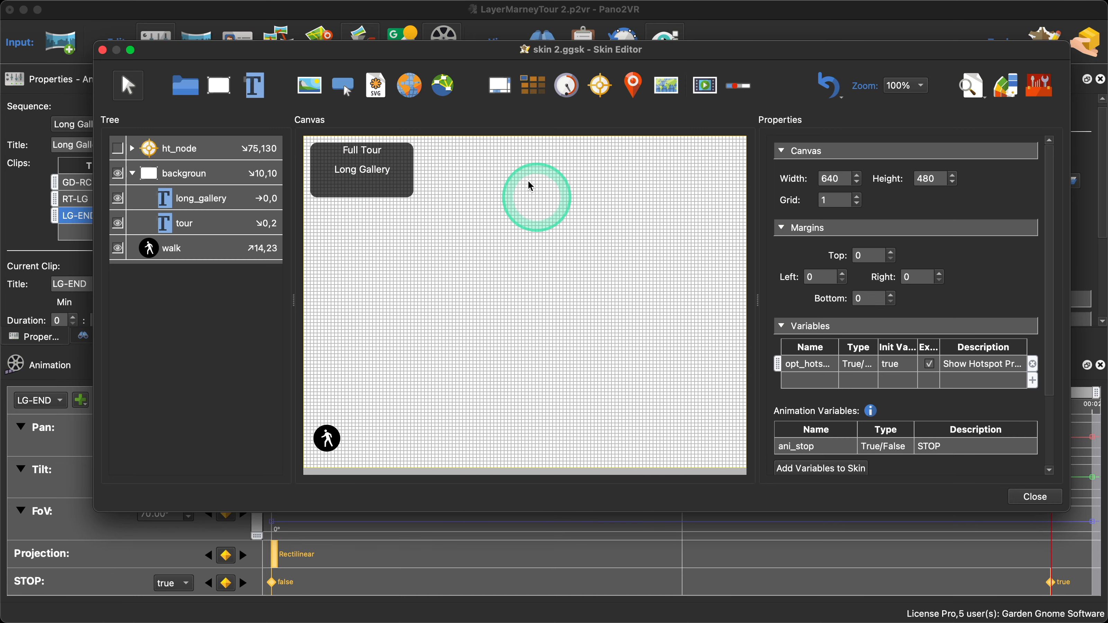
click(186, 85)
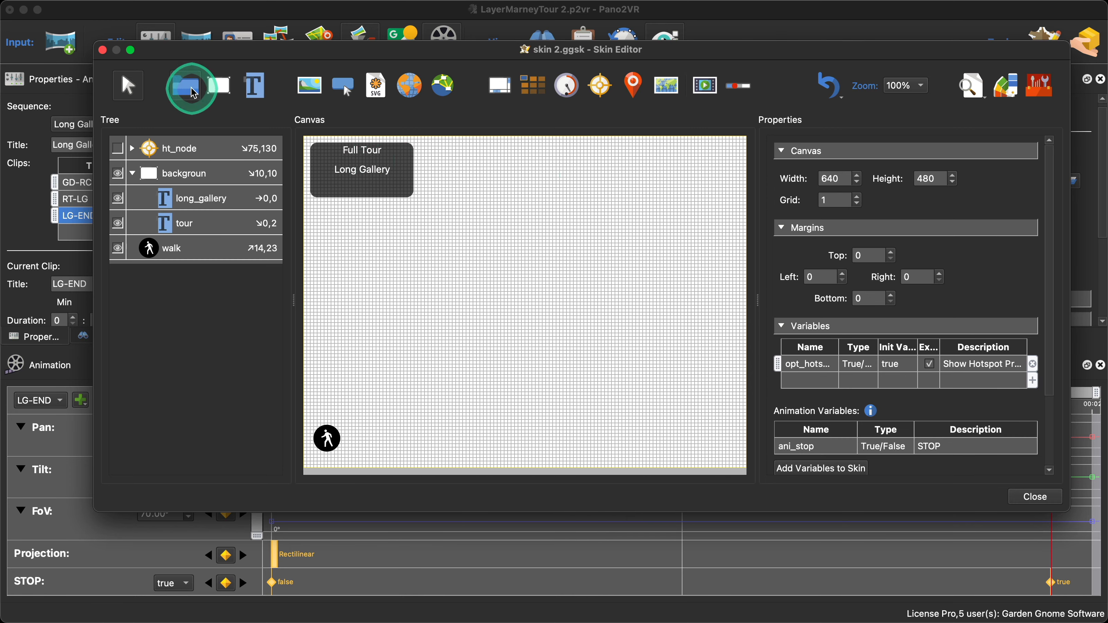
click(483, 186)
drag(899, 178, 825, 181)
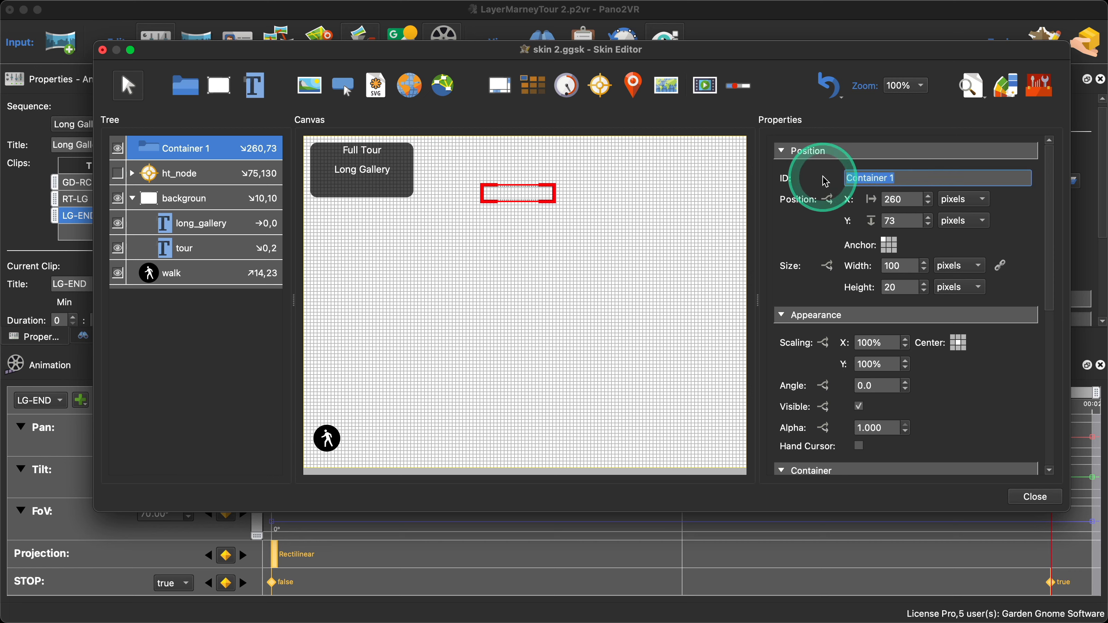
text(ani_)
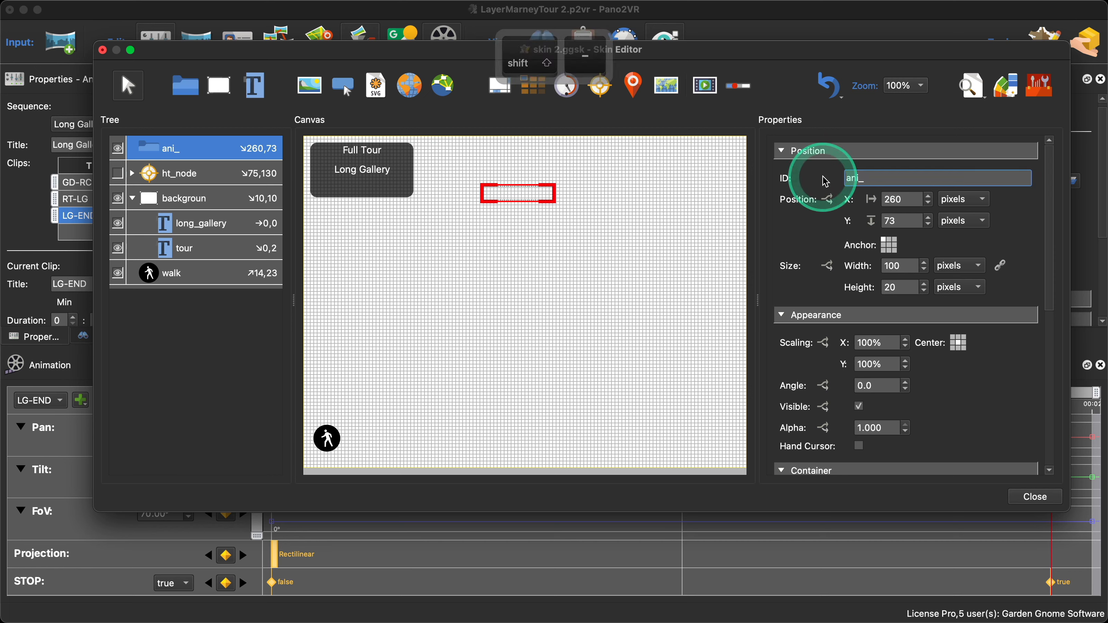
text(vars)
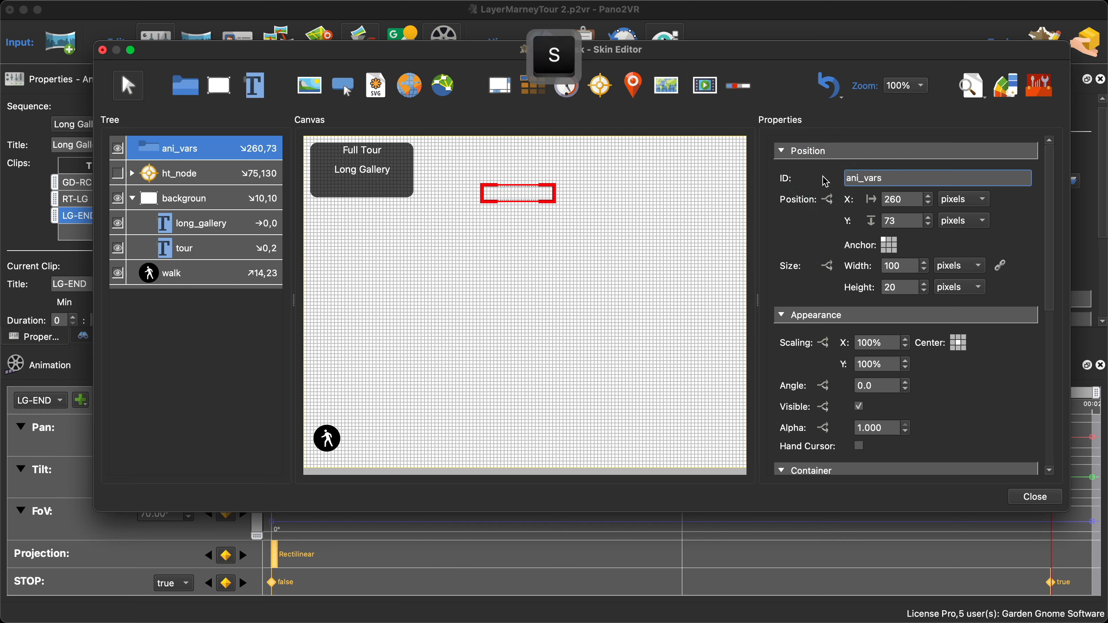
click(803, 194)
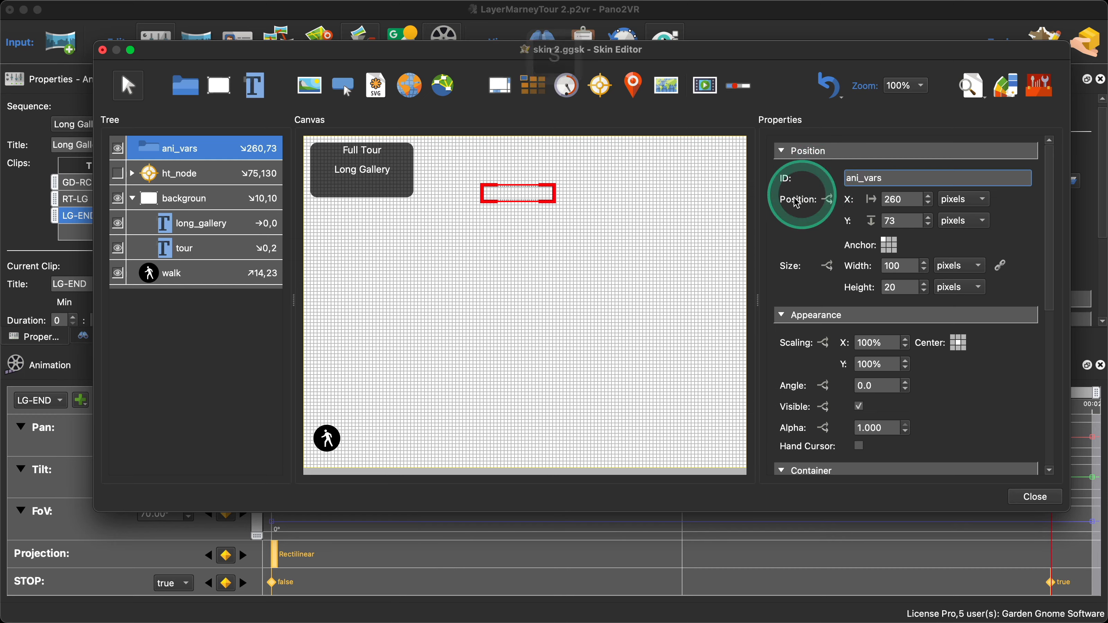
Step: Reposition the ani_vars container on the canvas to about X 230, Y 40 pixels
drag(539, 198, 528, 173)
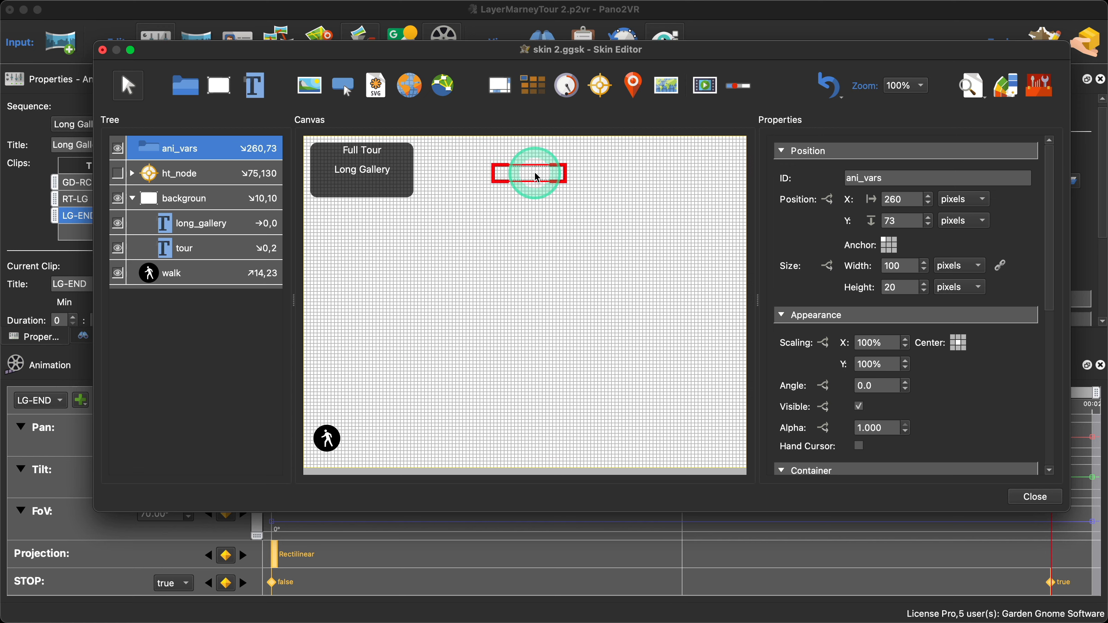
drag(205, 152, 181, 155)
click(530, 182)
drag(531, 182, 497, 179)
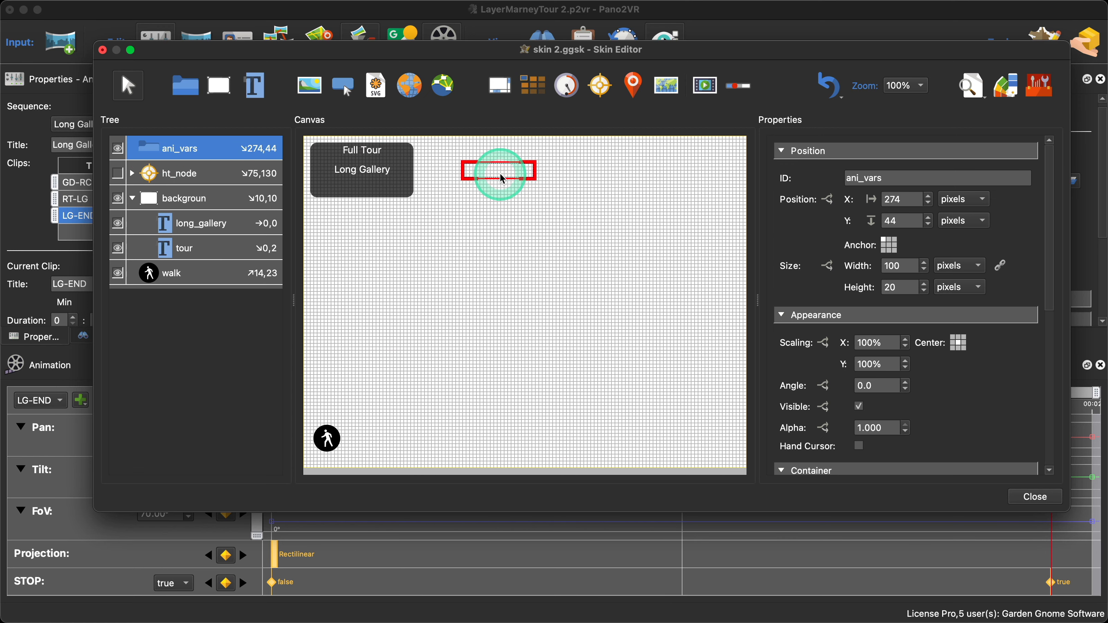
Step: Add the ani_stop animation variable to the skin's own variables
scroll(816, 321, down, 2)
click(672, 308)
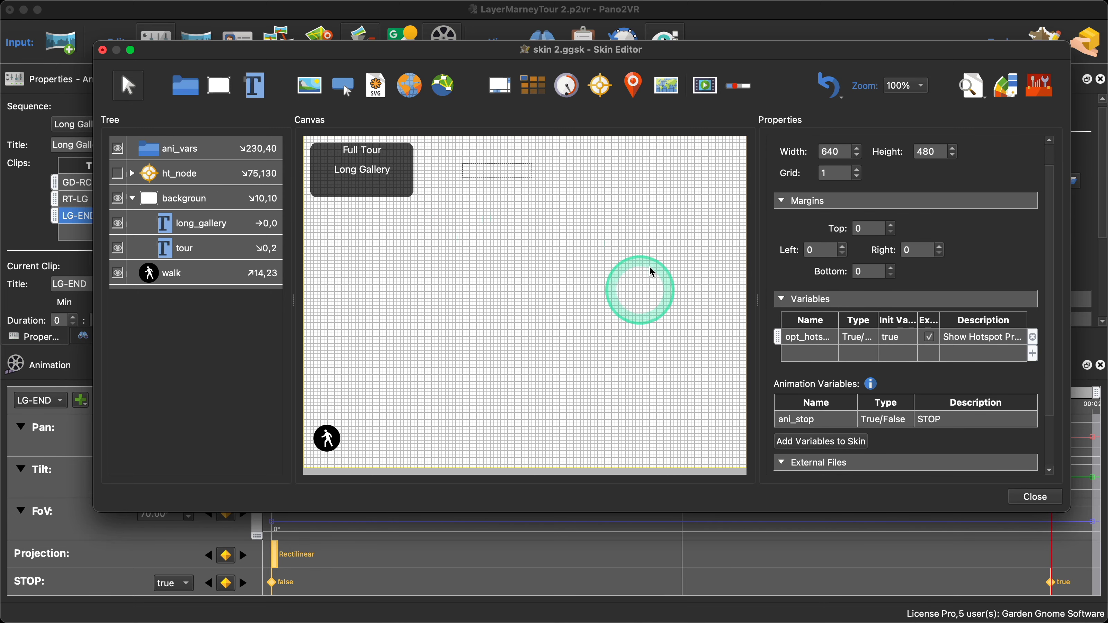
scroll(937, 269, down, 1)
scroll(937, 270, down, 5)
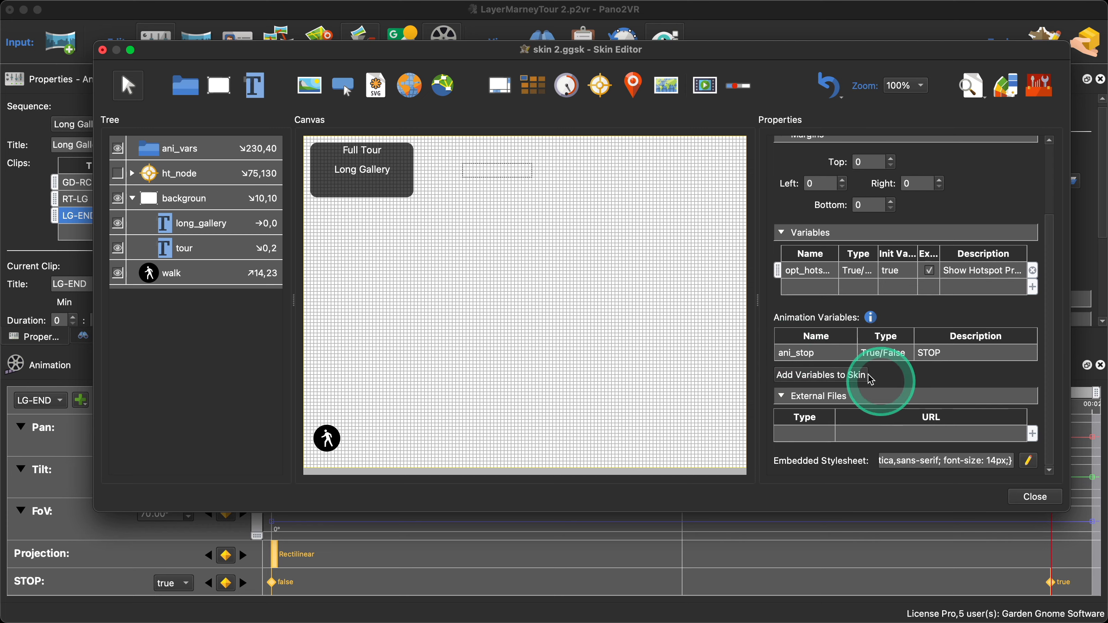
click(842, 354)
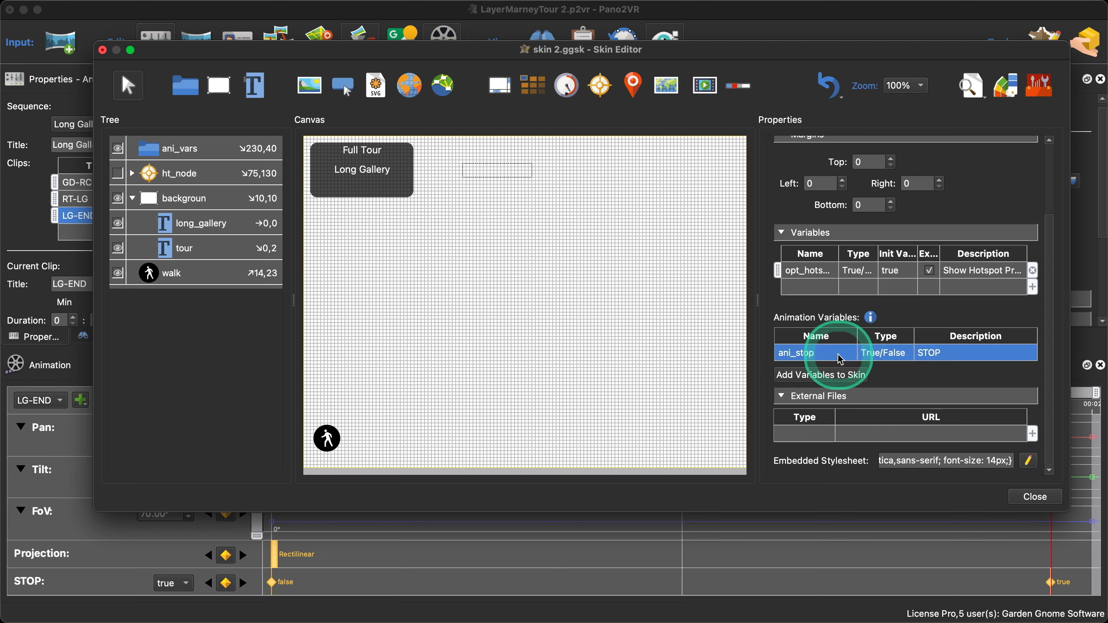
click(844, 376)
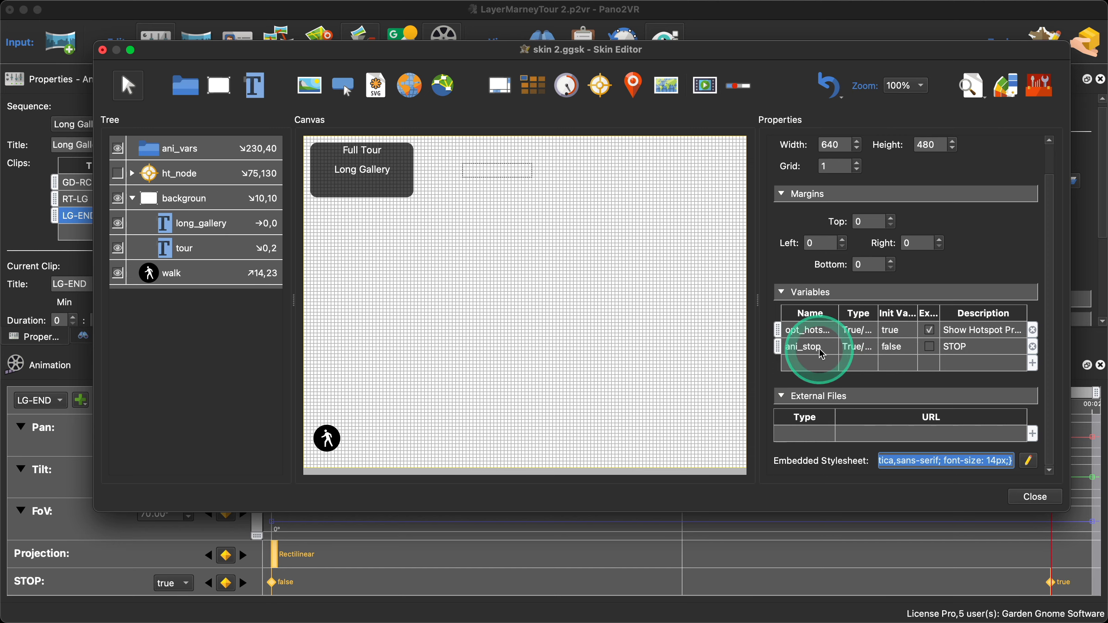
Step: Define an action on the ani_vars container with source Variable Changed, variable ani_stop, action Auto Rotate and type Stop Auto Rotate
click(517, 176)
scroll(938, 367, down, 6)
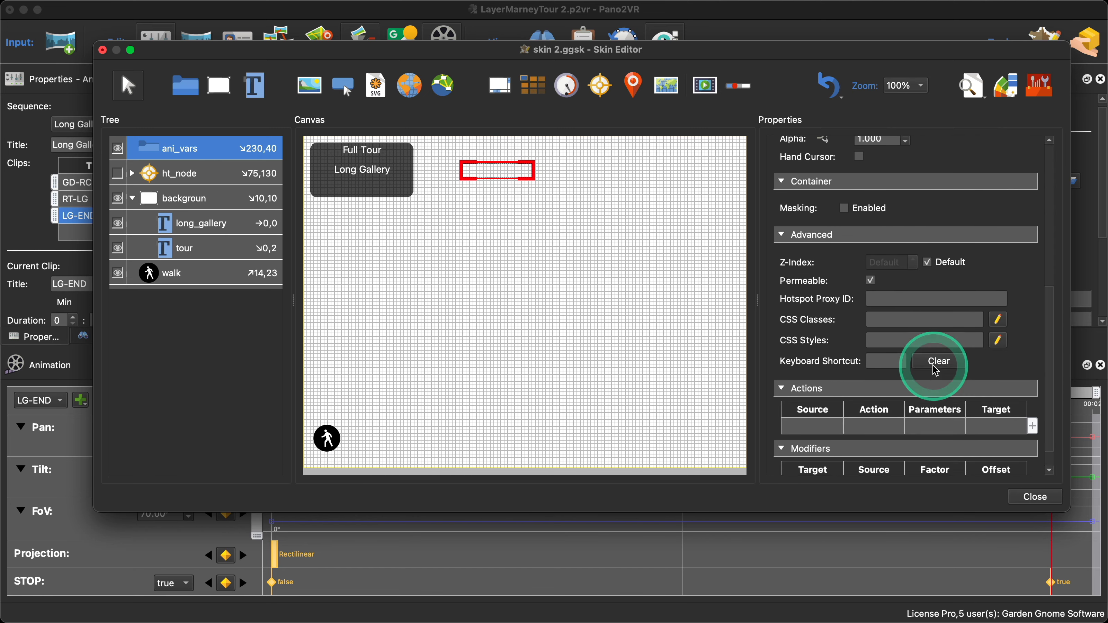
scroll(936, 371, down, 2)
double_click(811, 398)
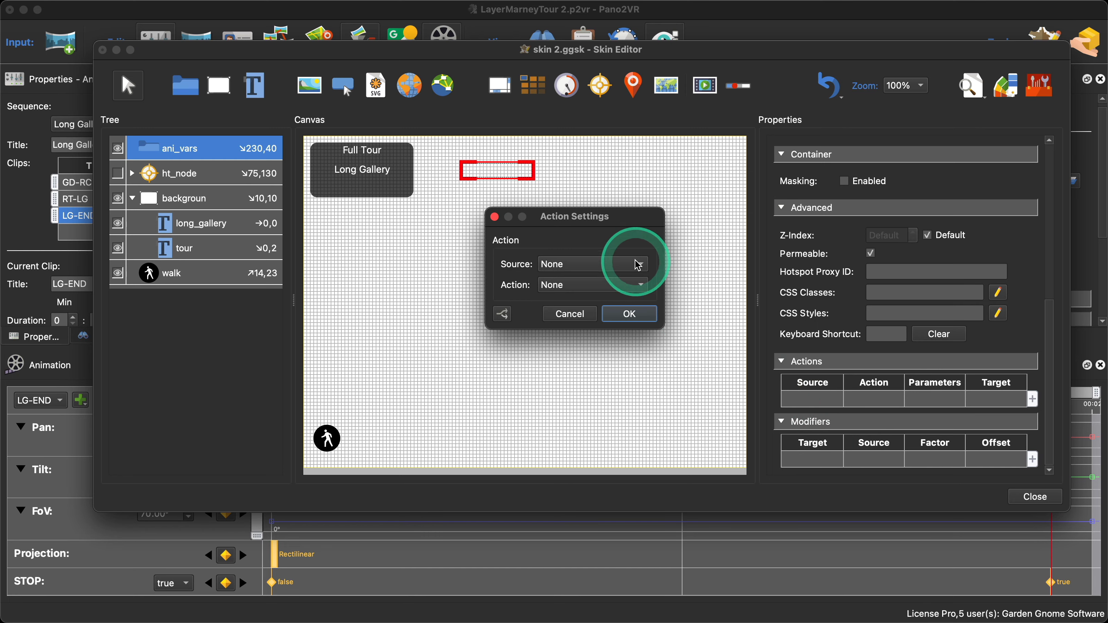
click(639, 265)
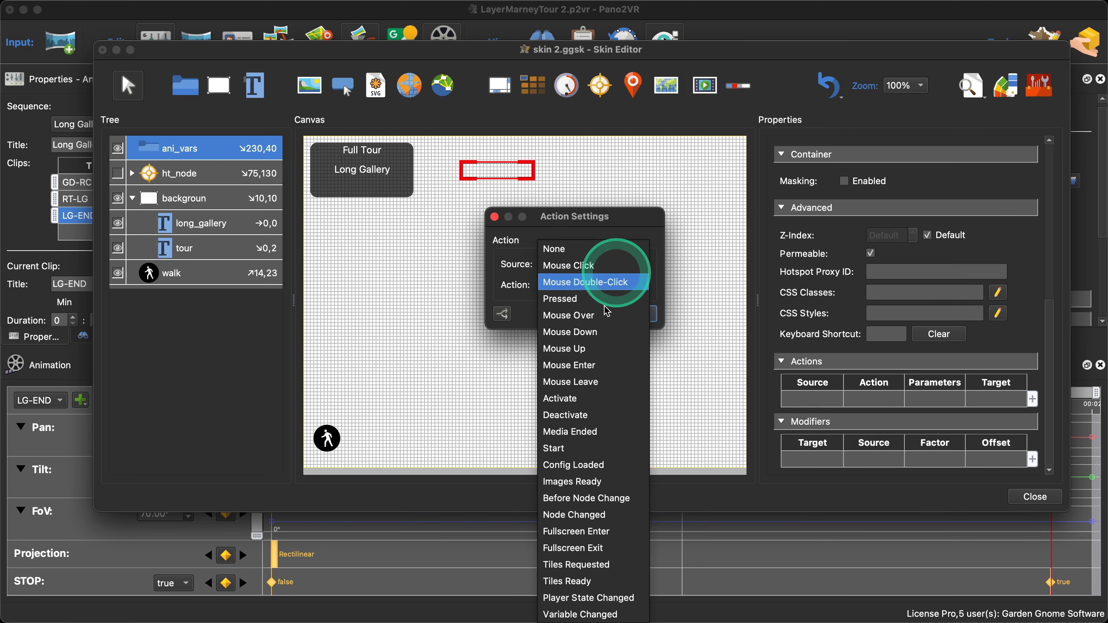
click(604, 612)
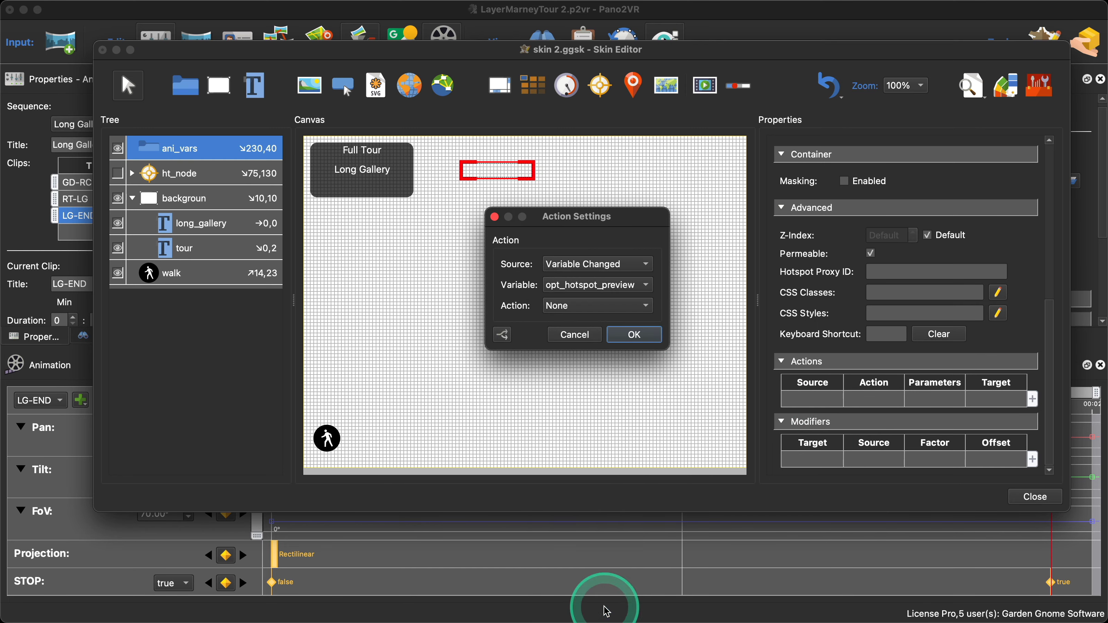
click(629, 290)
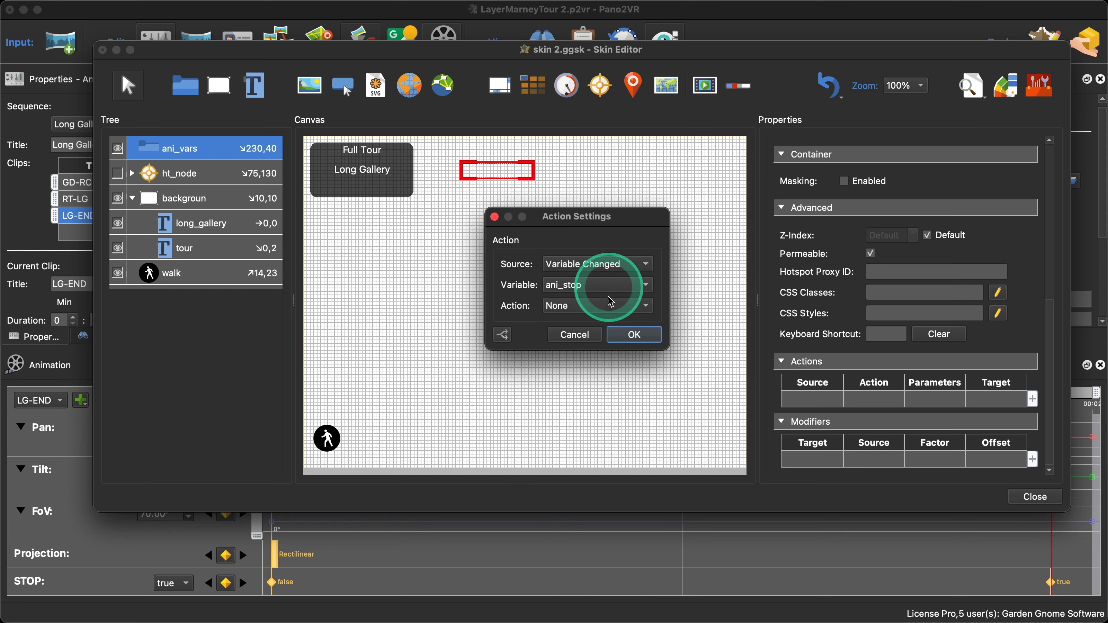
click(609, 306)
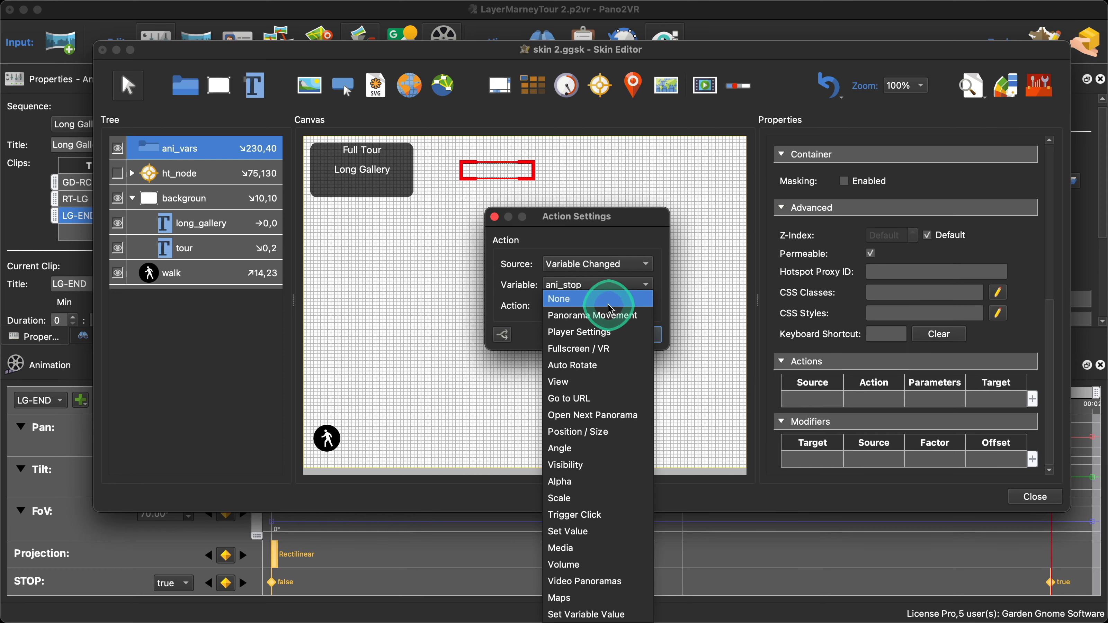
click(609, 365)
click(639, 339)
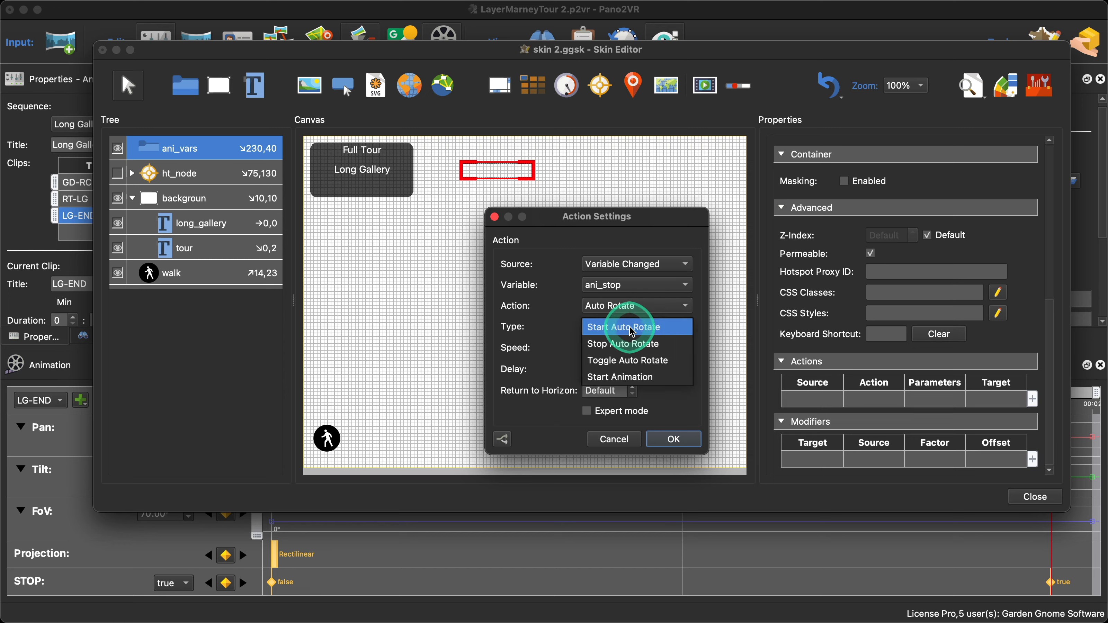
click(640, 341)
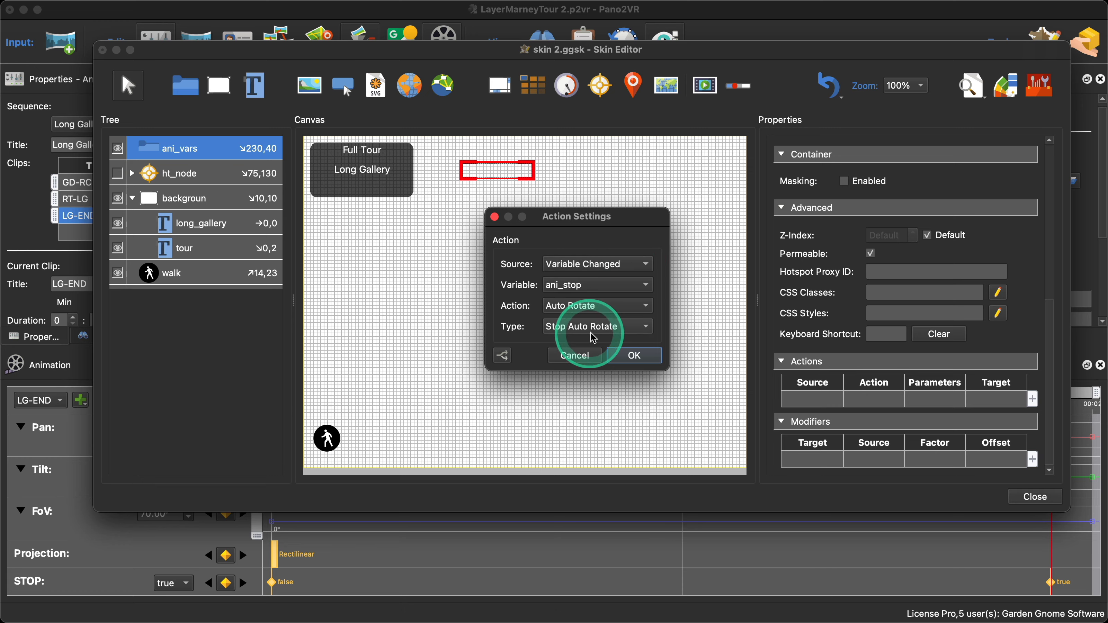
Step: Filter the action to execute only if ani_stop = true, confirm it and close the Skin Editor
click(510, 366)
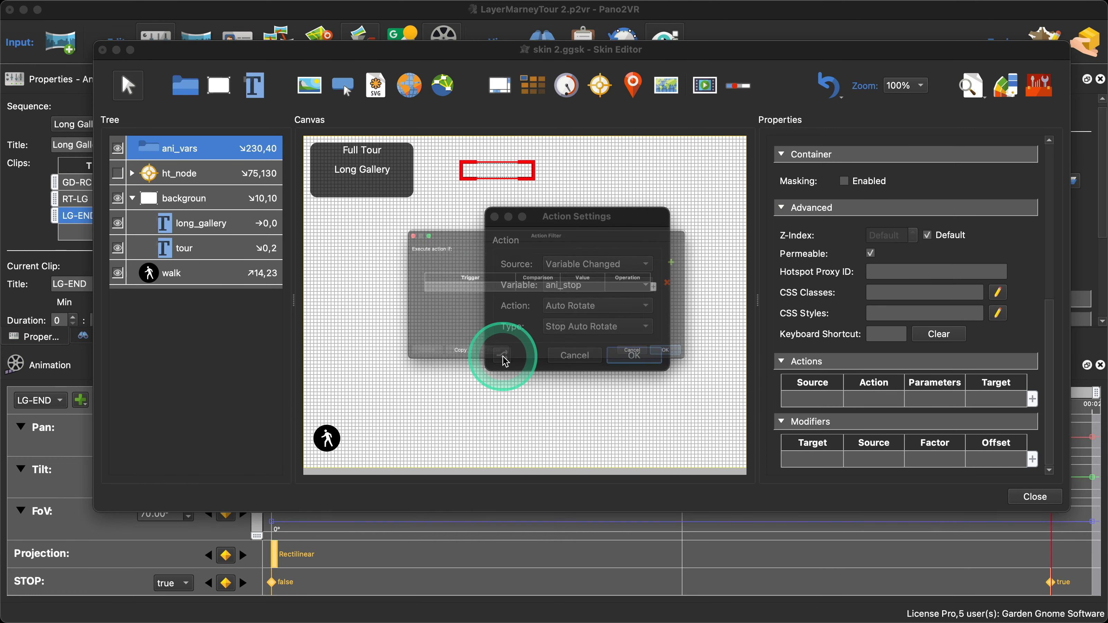
click(431, 284)
click(431, 283)
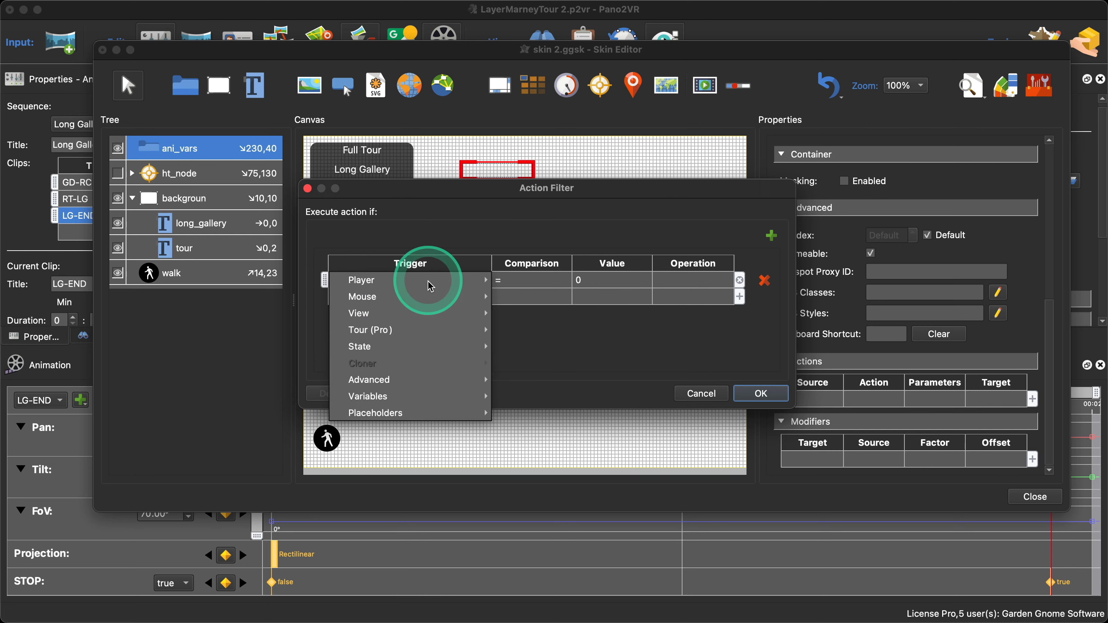
mouse_move(438, 395)
click(529, 412)
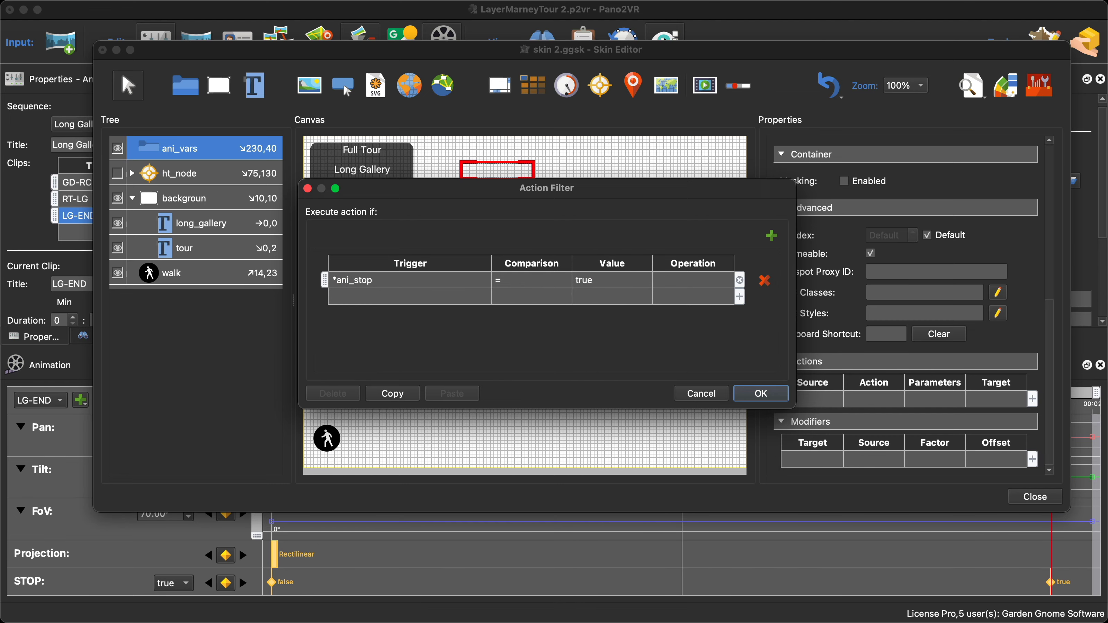
click(770, 394)
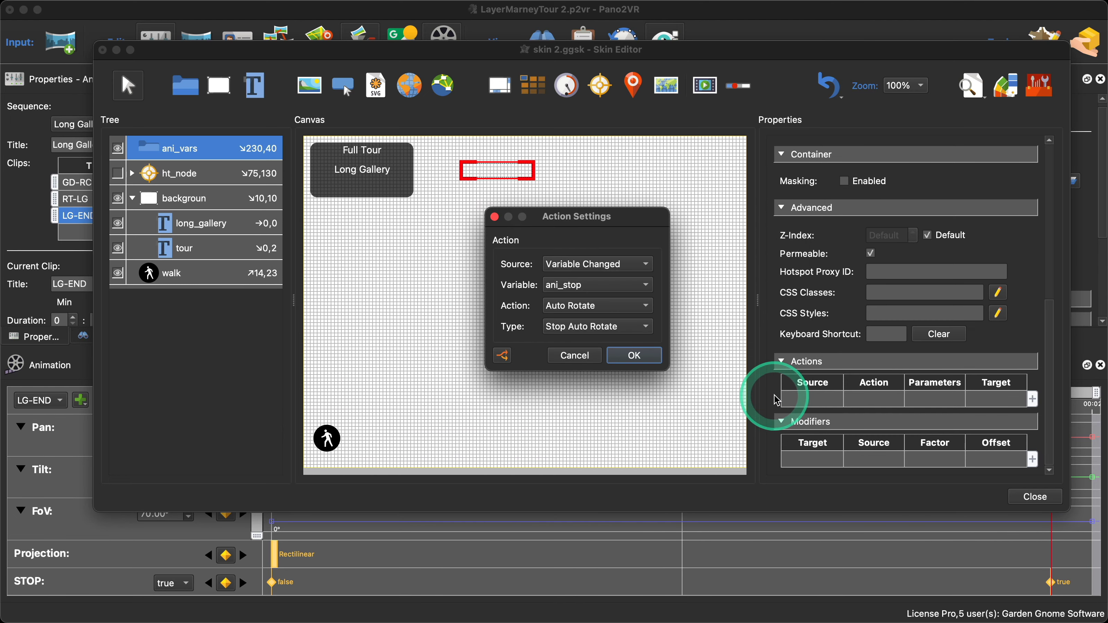
click(652, 364)
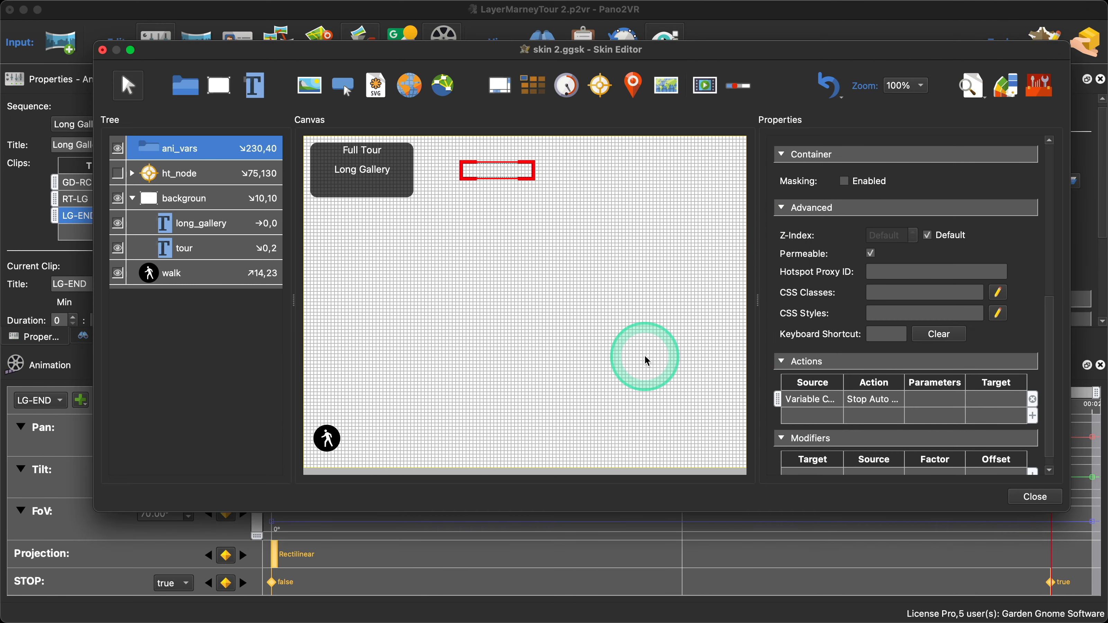
click(1035, 497)
click(685, 296)
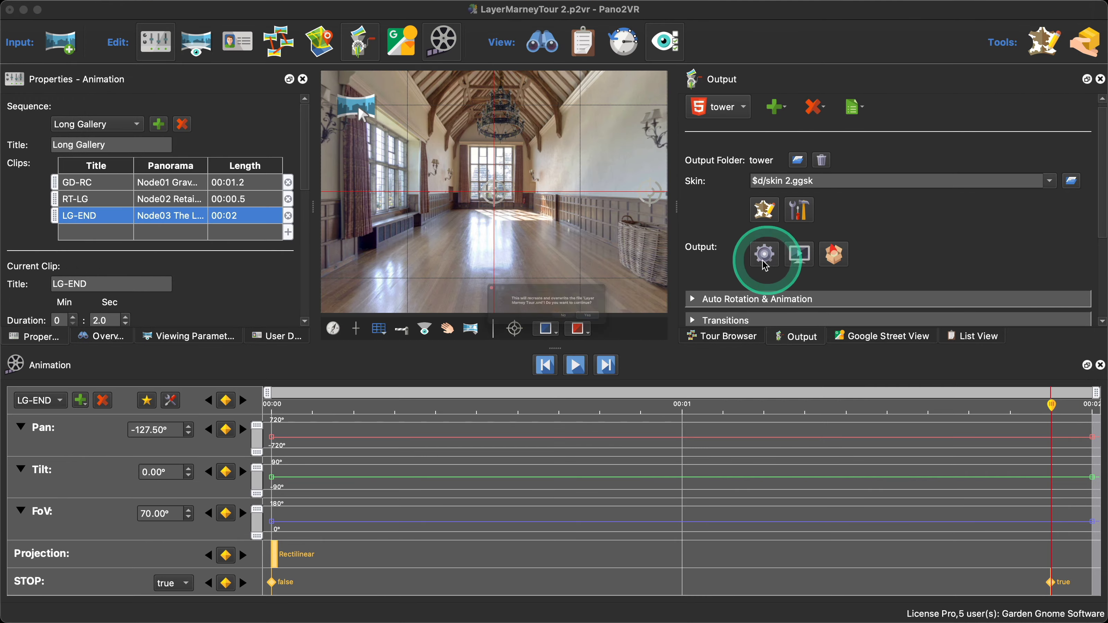
Step: Generate the tour output, overwriting the existing files, and start the Long Gallery animation from the walk menu in the browser
click(765, 254)
click(650, 331)
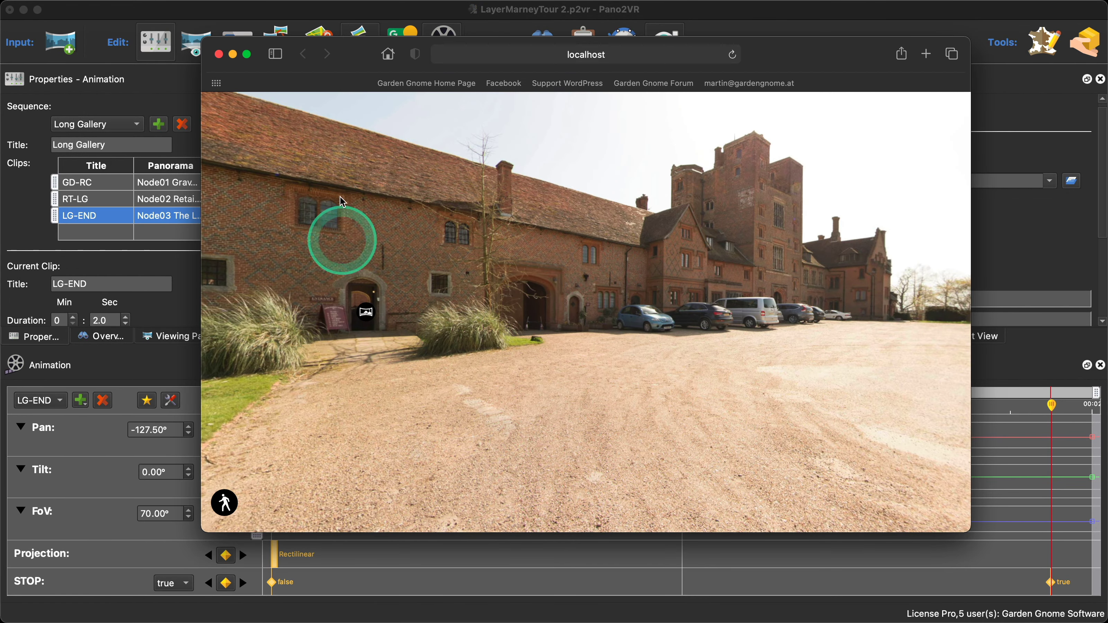
click(224, 503)
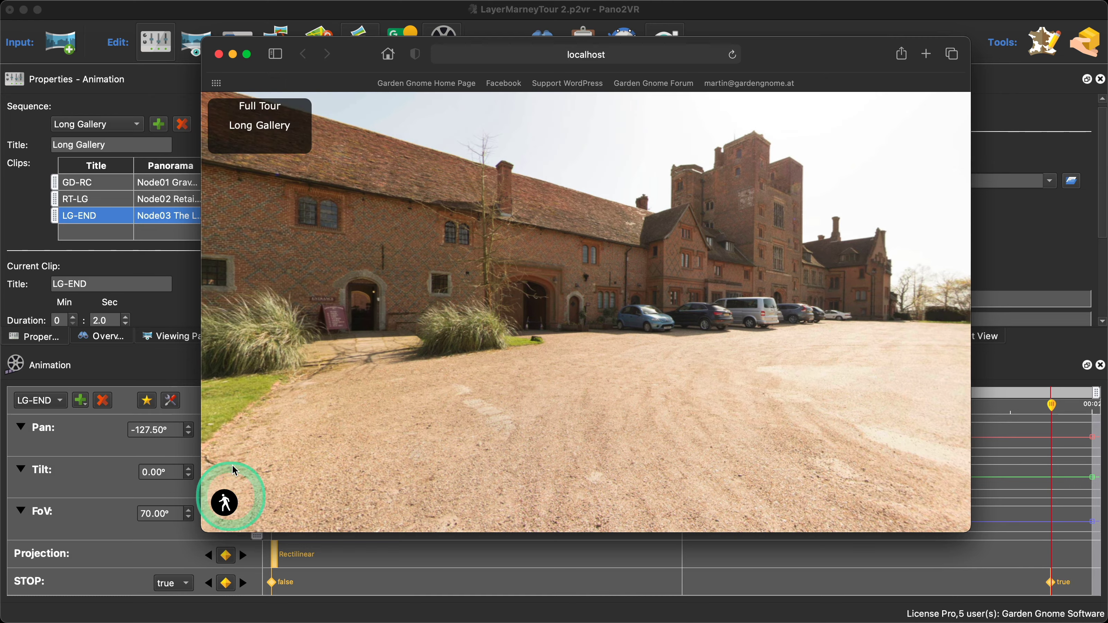
click(272, 128)
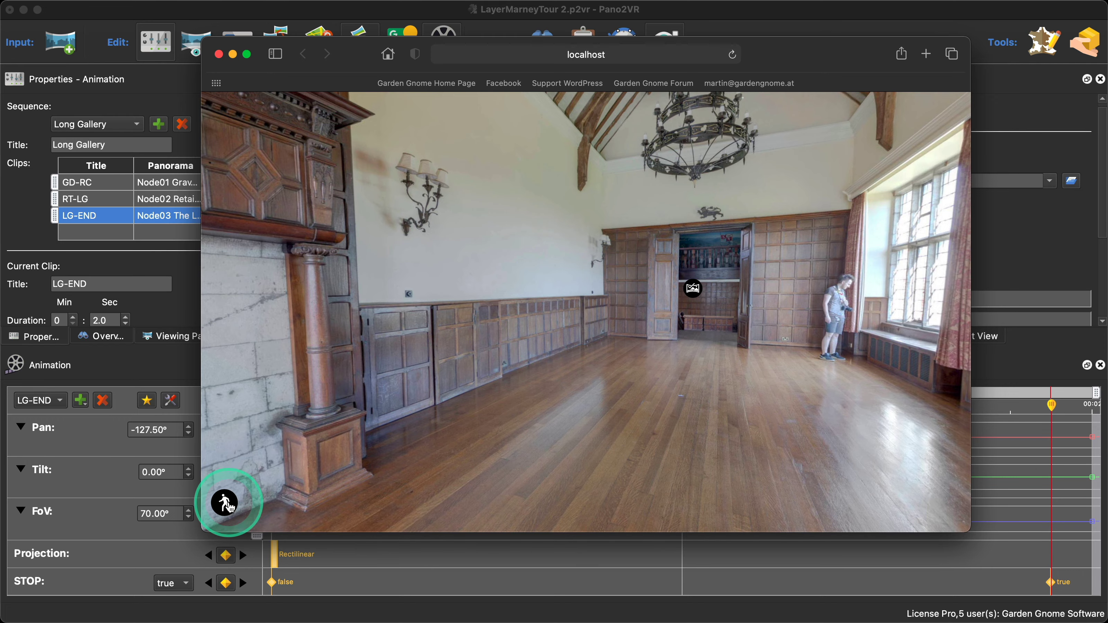
Step: Test the walk button's return to Gravel Drive from the Long Gallery and from the panorama behind the doorway hotspot, and close the browser preview
click(225, 503)
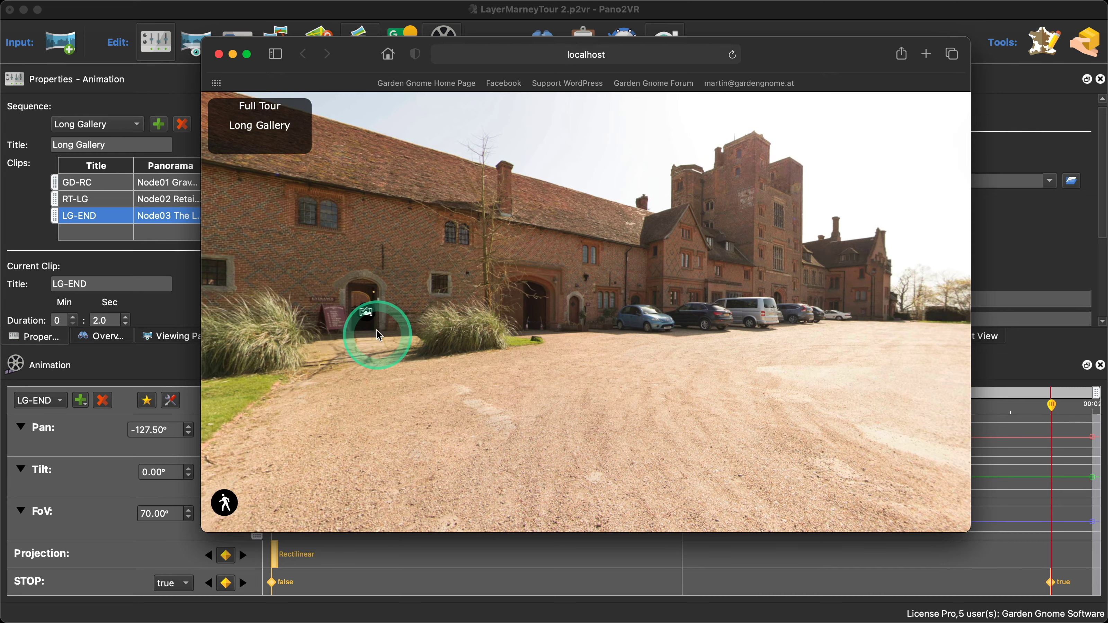
click(366, 316)
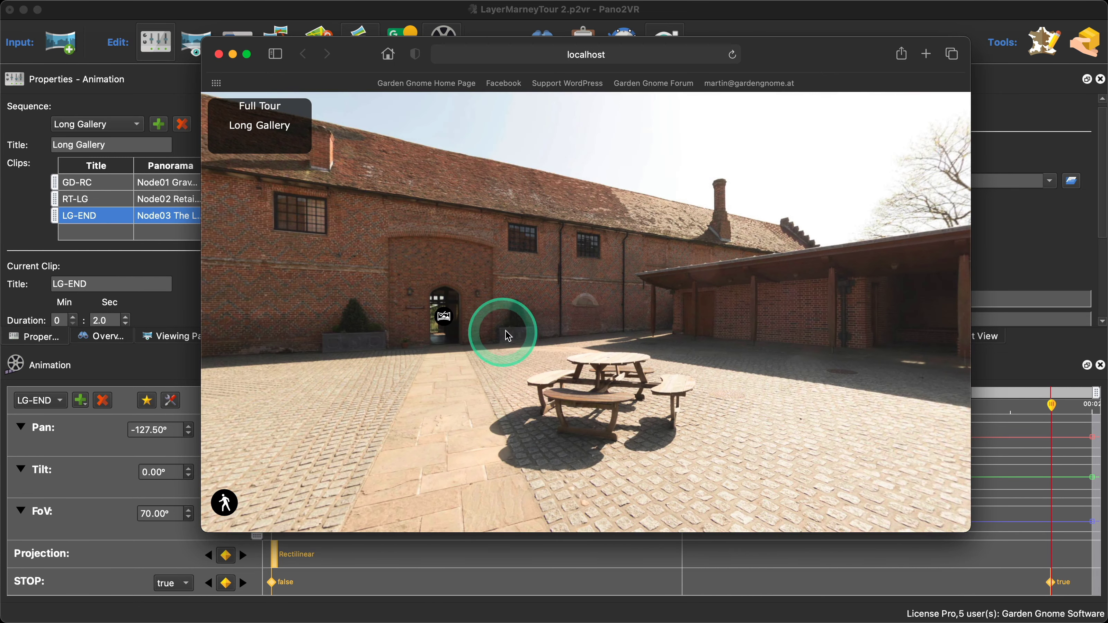
click(232, 505)
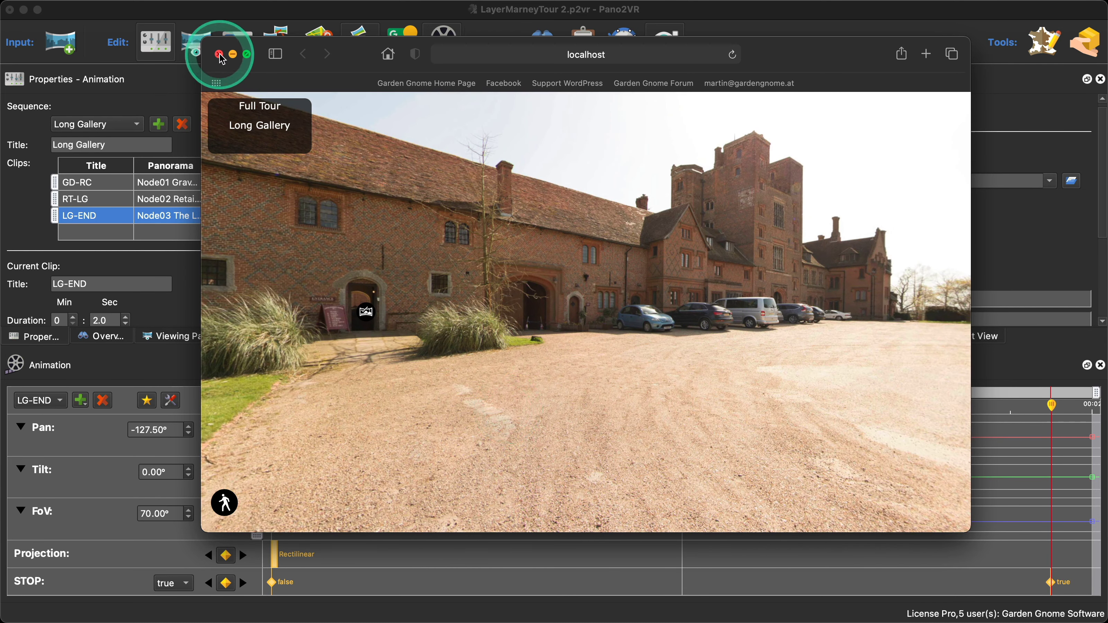
click(219, 55)
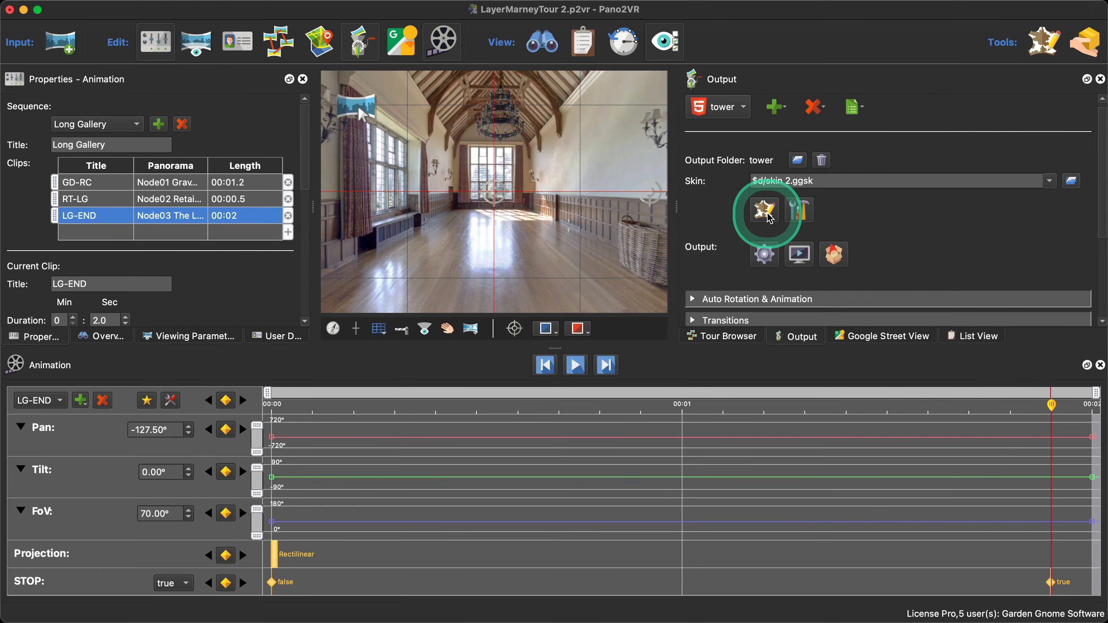
Step: Open the skin for editing and show the walk button's list of actions with wider columns
click(769, 218)
click(173, 273)
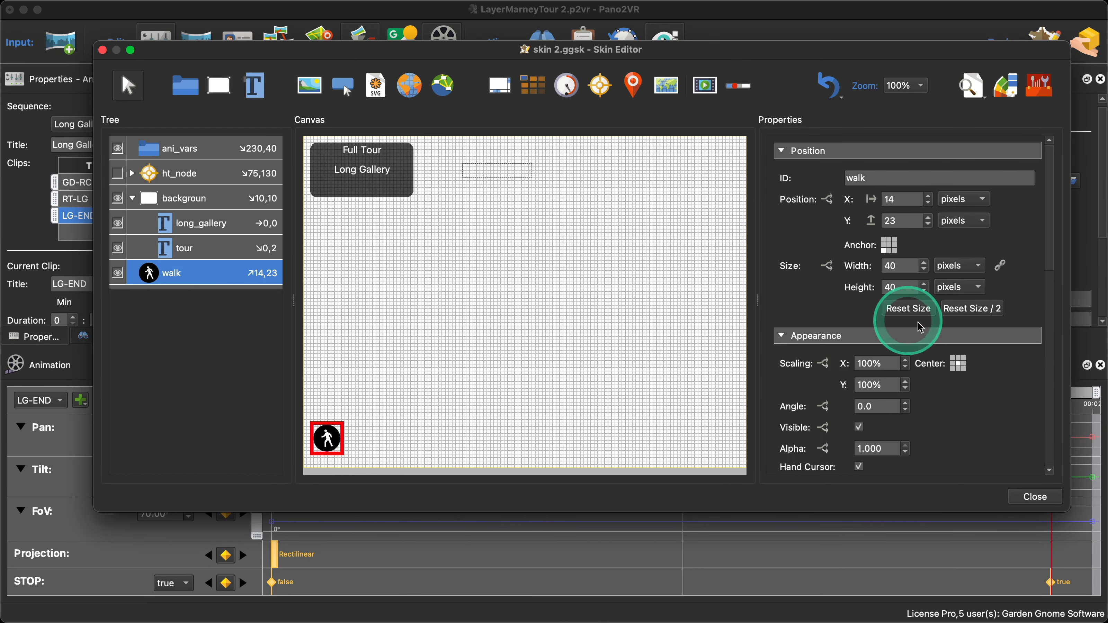
scroll(1004, 376, down, 3)
scroll(1007, 379, down, 5)
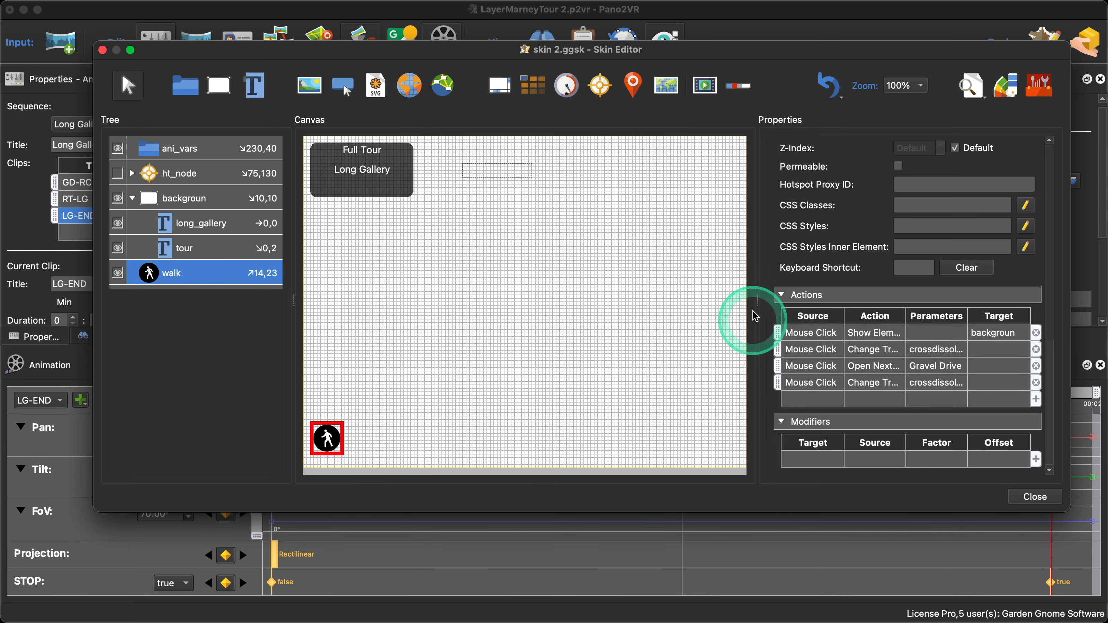
drag(757, 300, 540, 301)
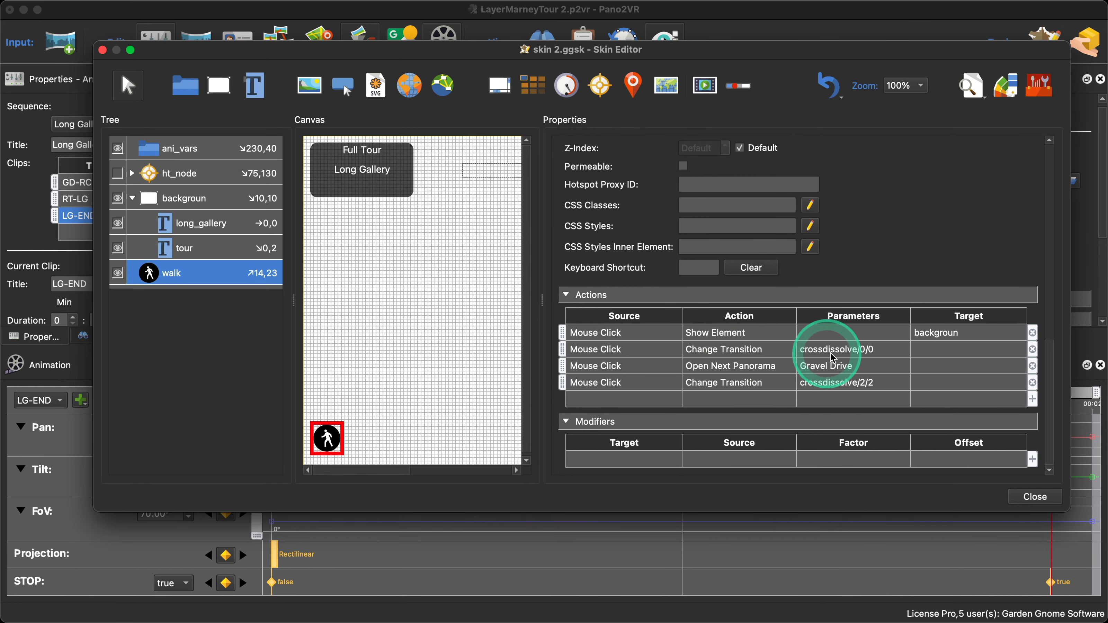
Step: Examine the settings of the walk button's Change Transition and Open Next Panorama actions
double_click(641, 350)
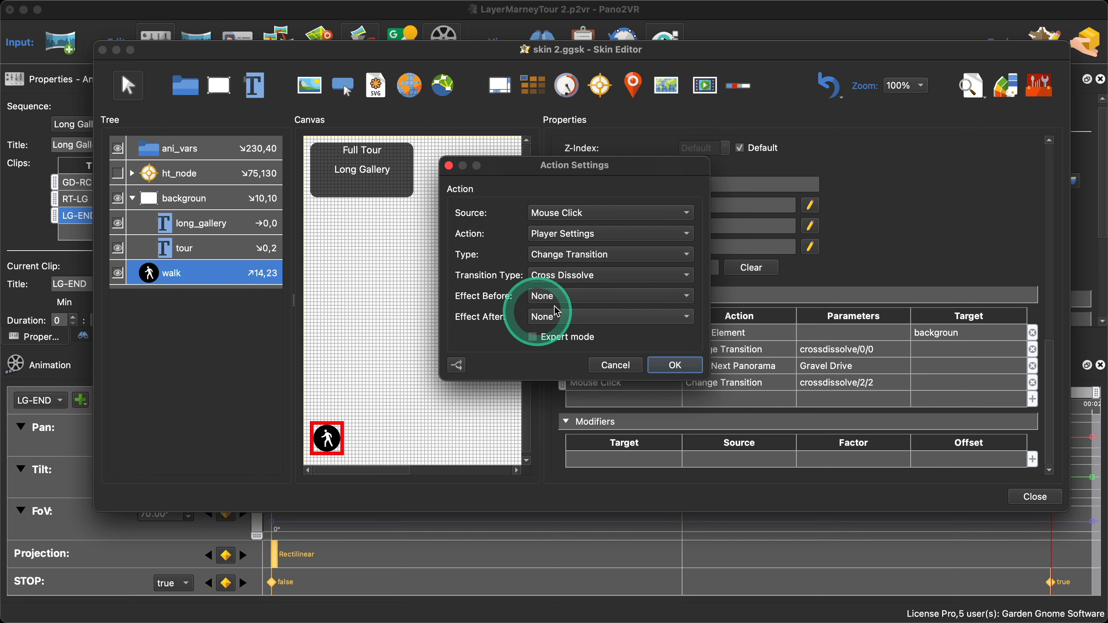
click(677, 365)
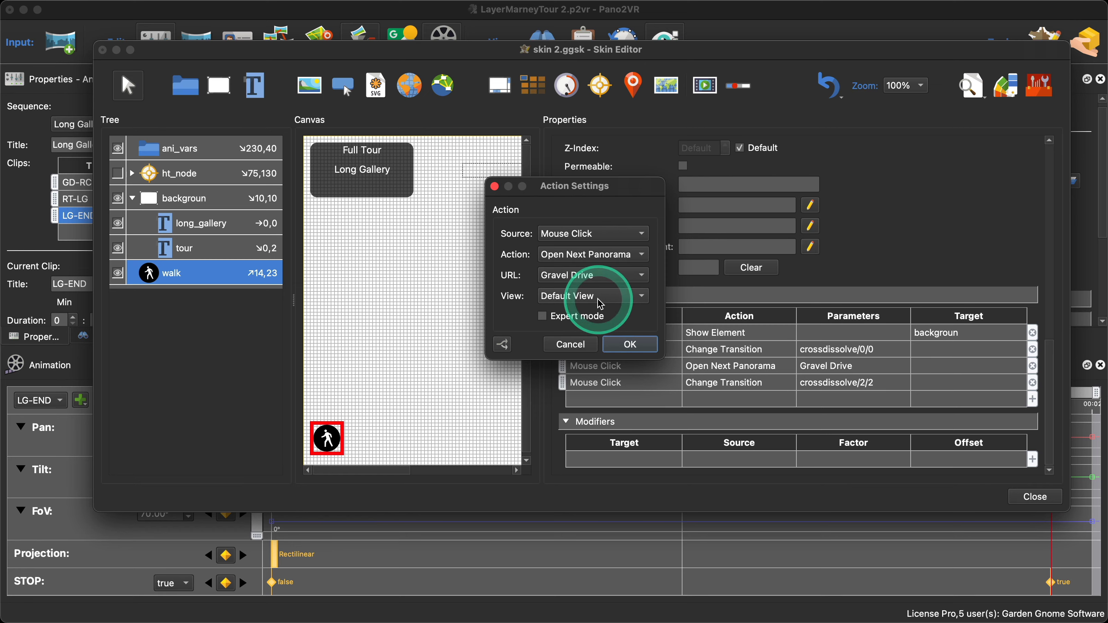
click(631, 345)
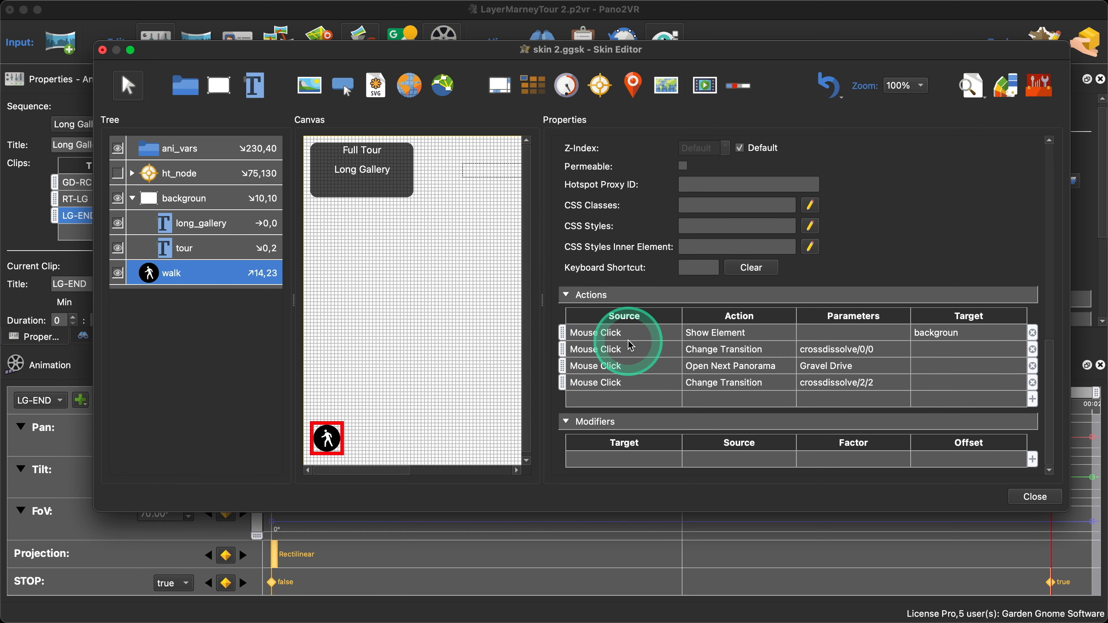
double_click(650, 385)
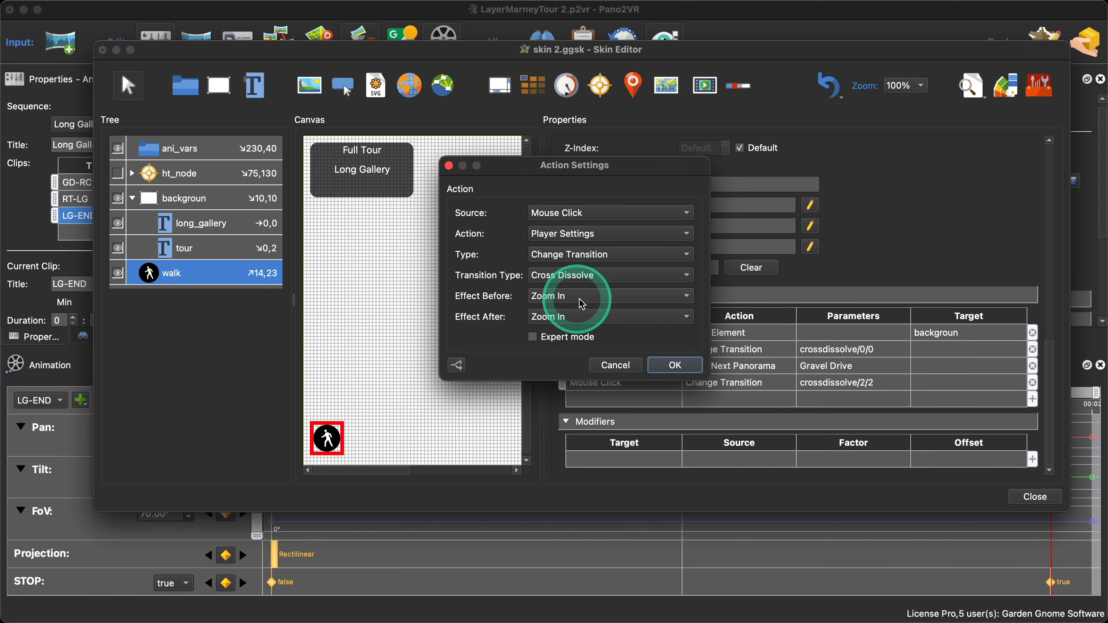
click(662, 367)
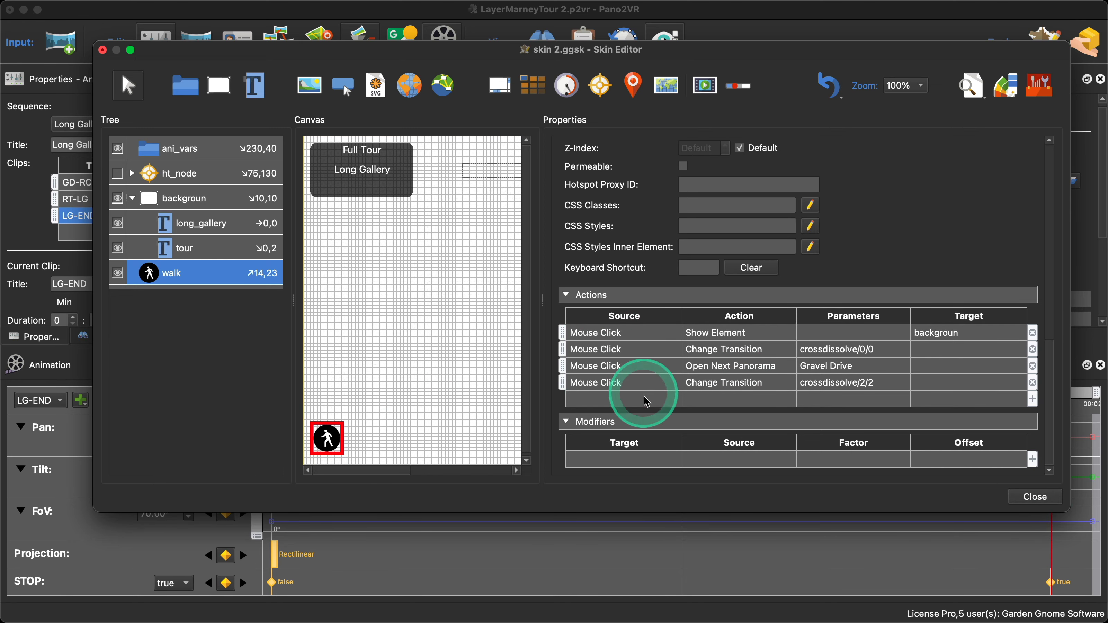
Step: Restore the narrower width of the skin element properties, save the skin and close the Skin Editor
click(1036, 497)
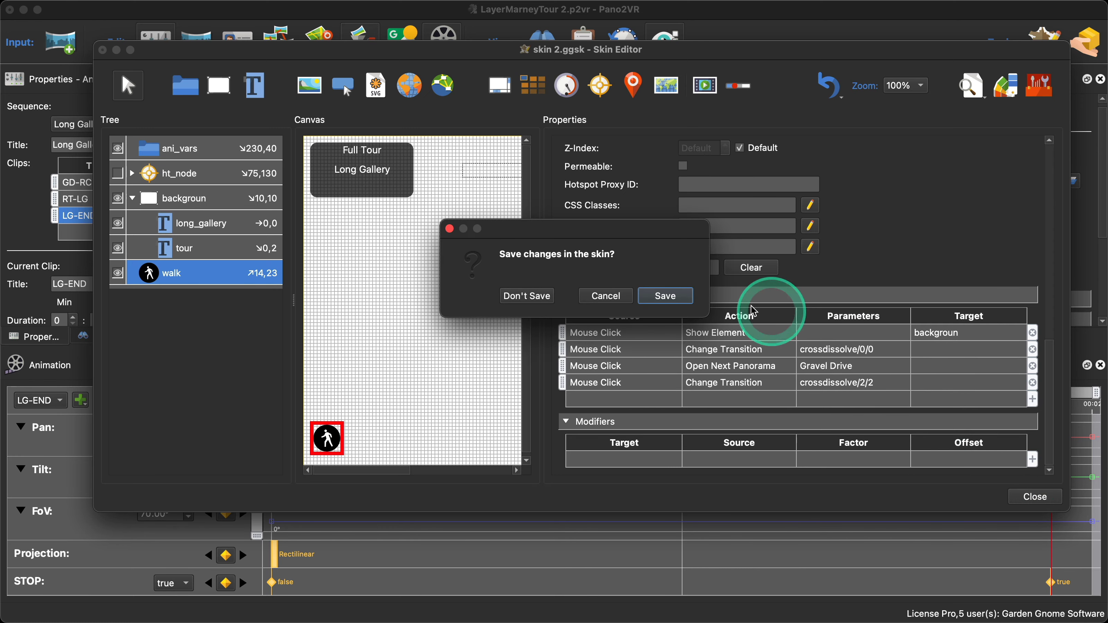
click(606, 296)
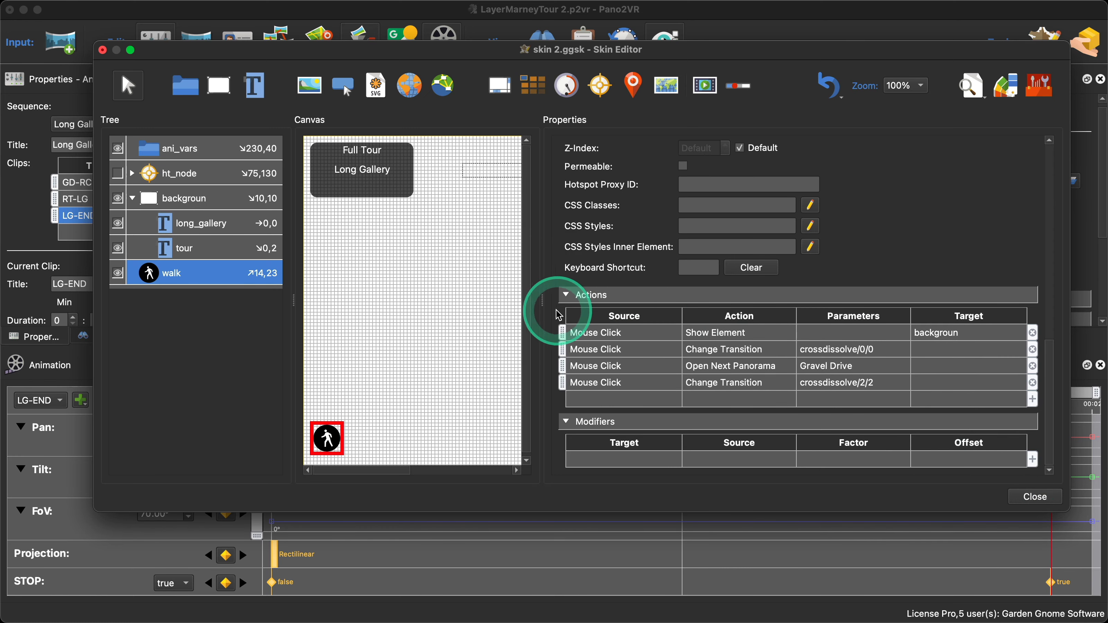
drag(542, 309, 816, 321)
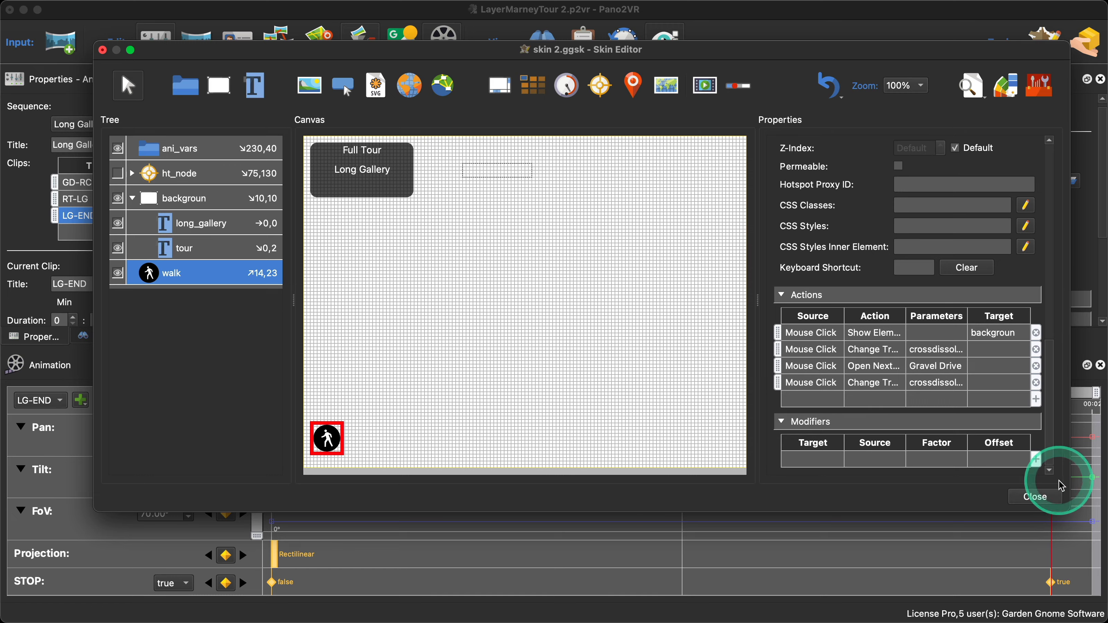
click(1045, 497)
click(703, 295)
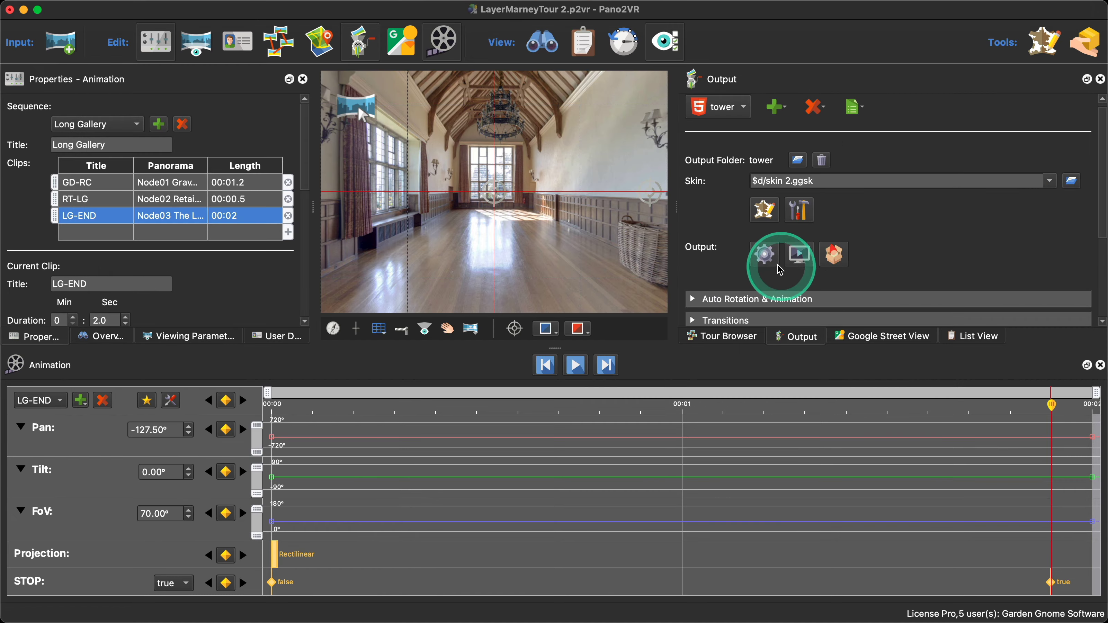
Step: Regenerate the tour output over the existing files, play the Long Gallery animation in the browser, and return to Pano2VR
click(766, 255)
click(648, 332)
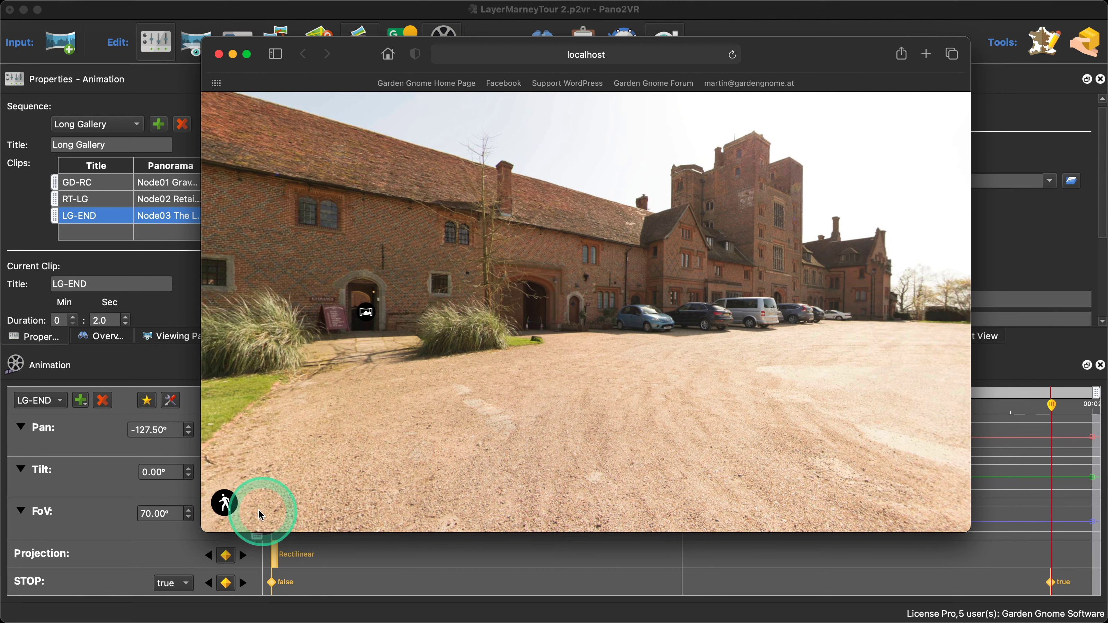
click(224, 503)
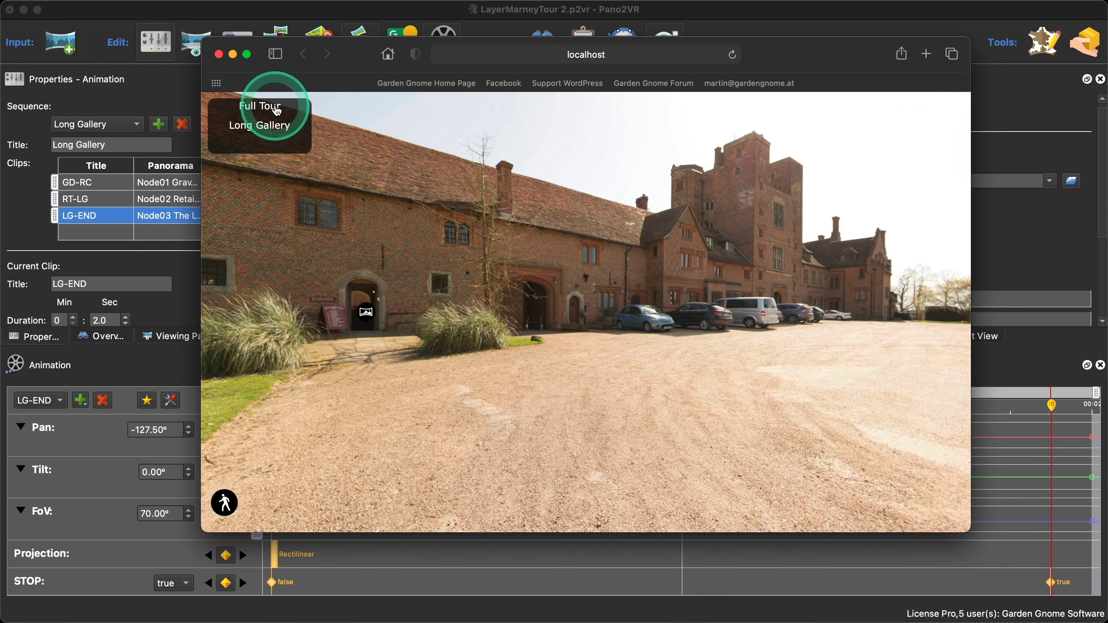
click(278, 126)
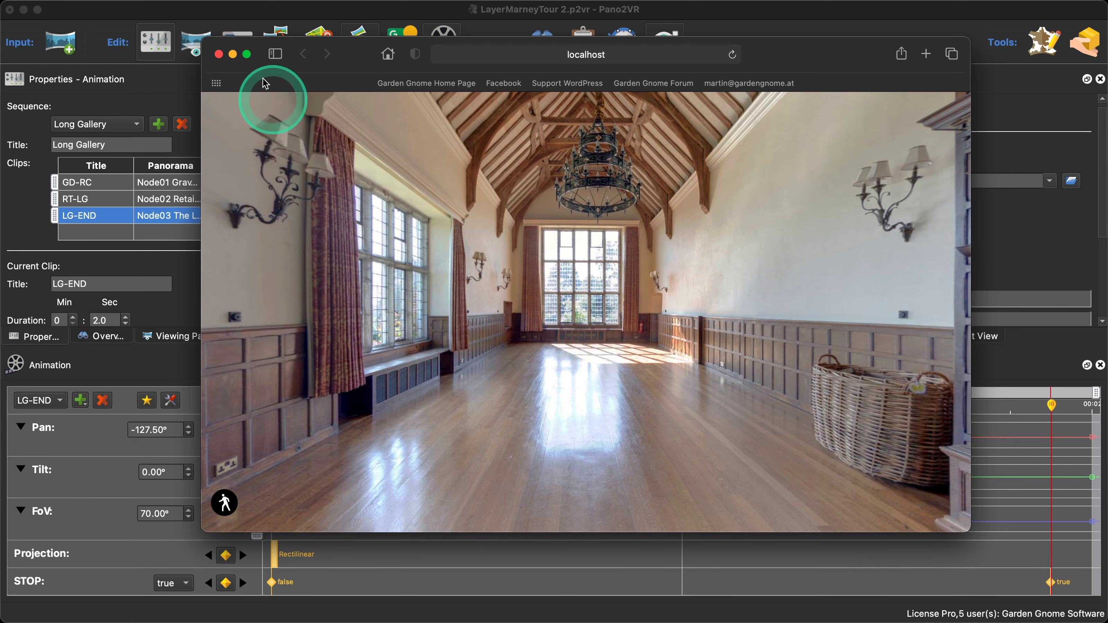
click(233, 54)
click(510, 304)
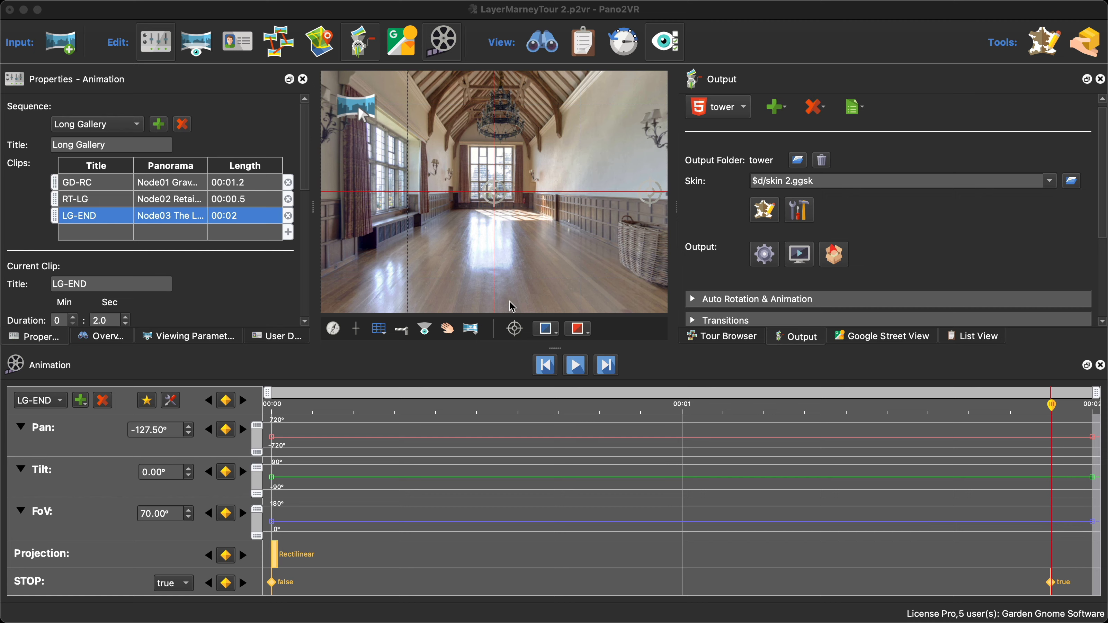
Step: Add a text box to the skin at about Y 114 pixels, anchor it top centre and set its X position to 0
click(764, 210)
drag(565, 230, 517, 218)
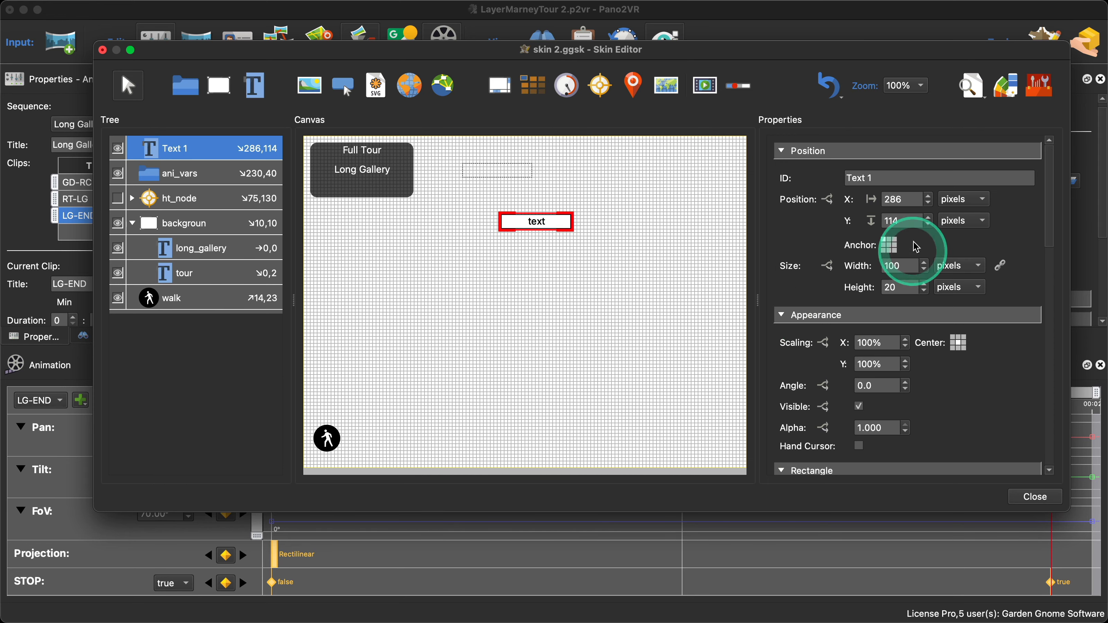
click(890, 240)
double_click(899, 199)
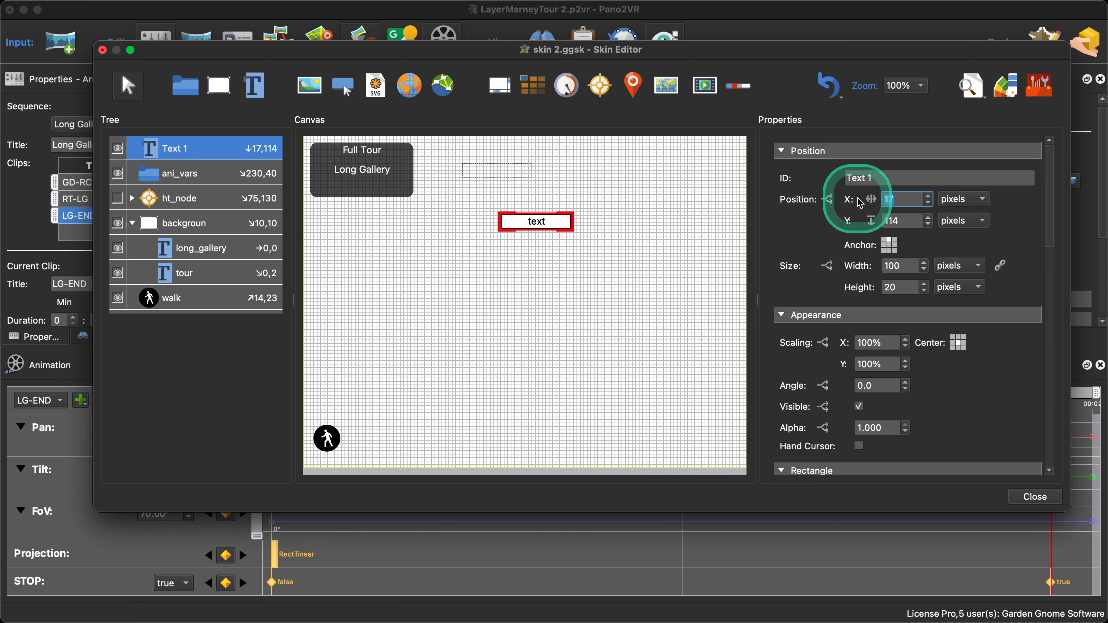
text(0)
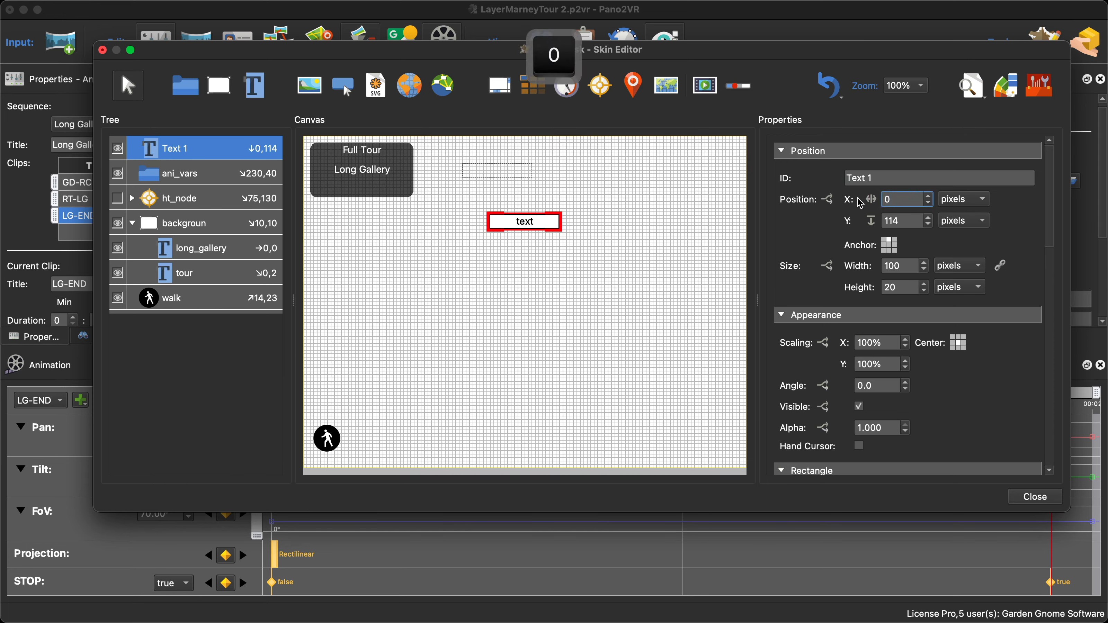
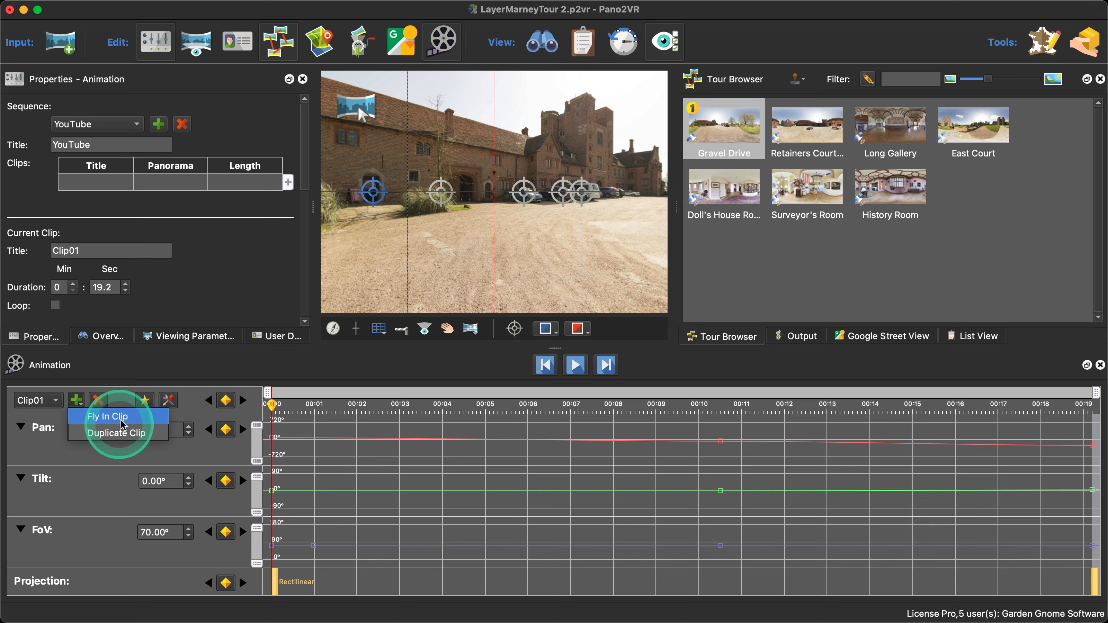
Step: Duplicate Clip01 into the YouTube sequence, title the copy YT-01 and select it in the sequence's clips
click(135, 438)
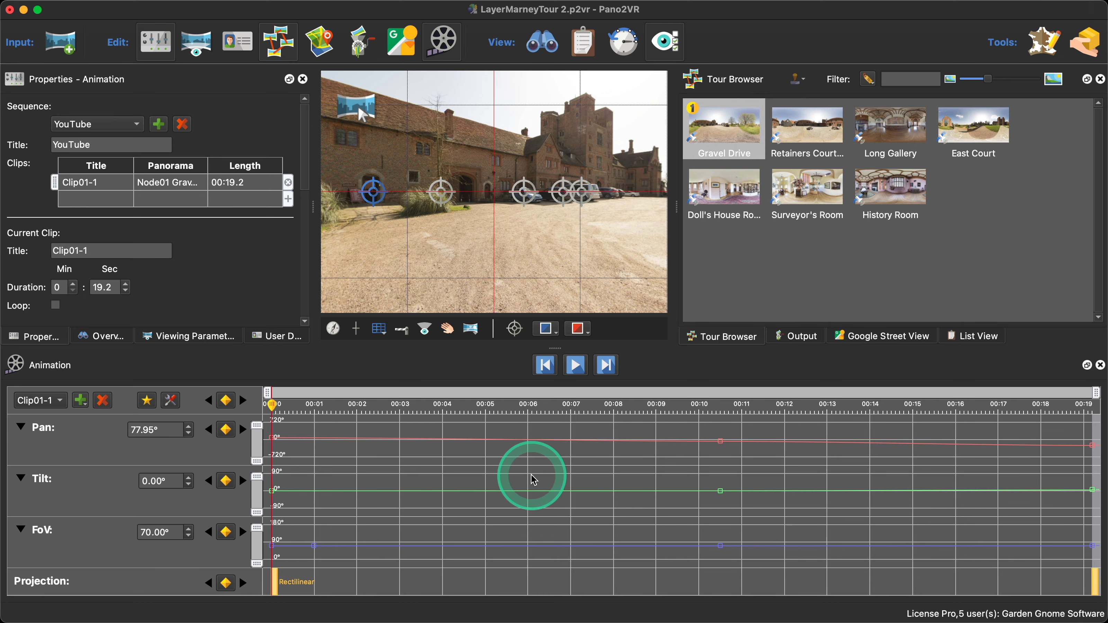
drag(99, 251, 49, 250)
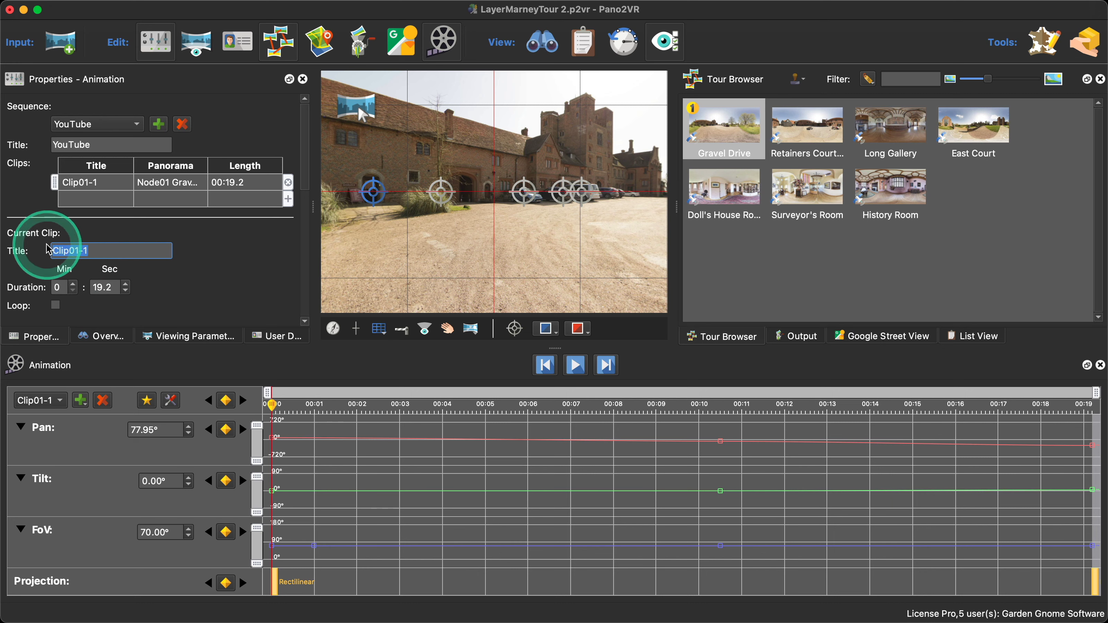
key(shift)
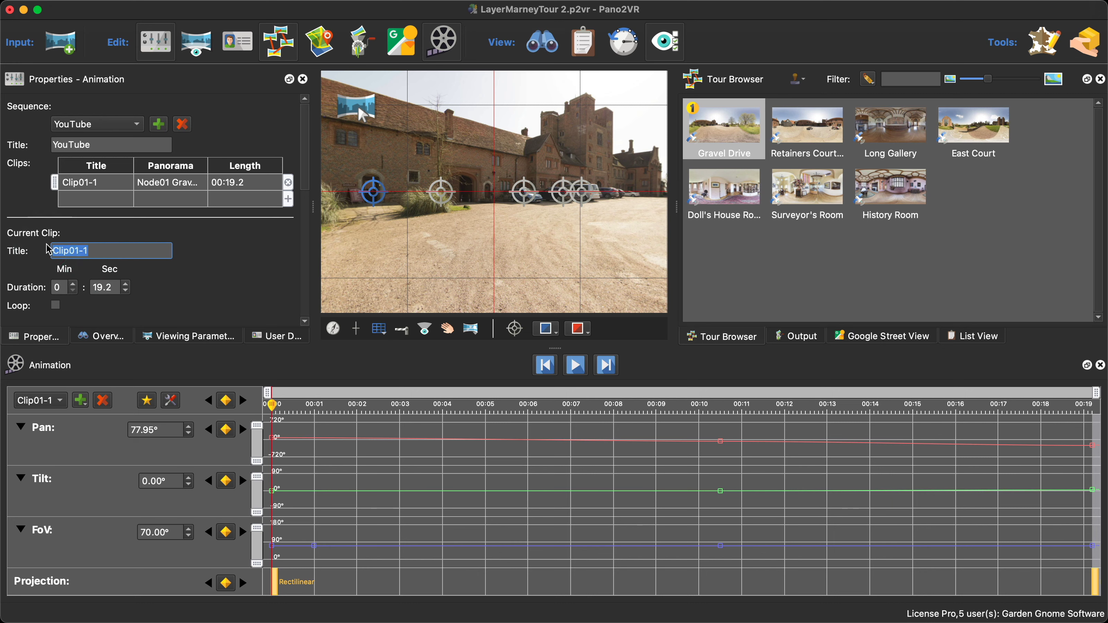
text(Y)
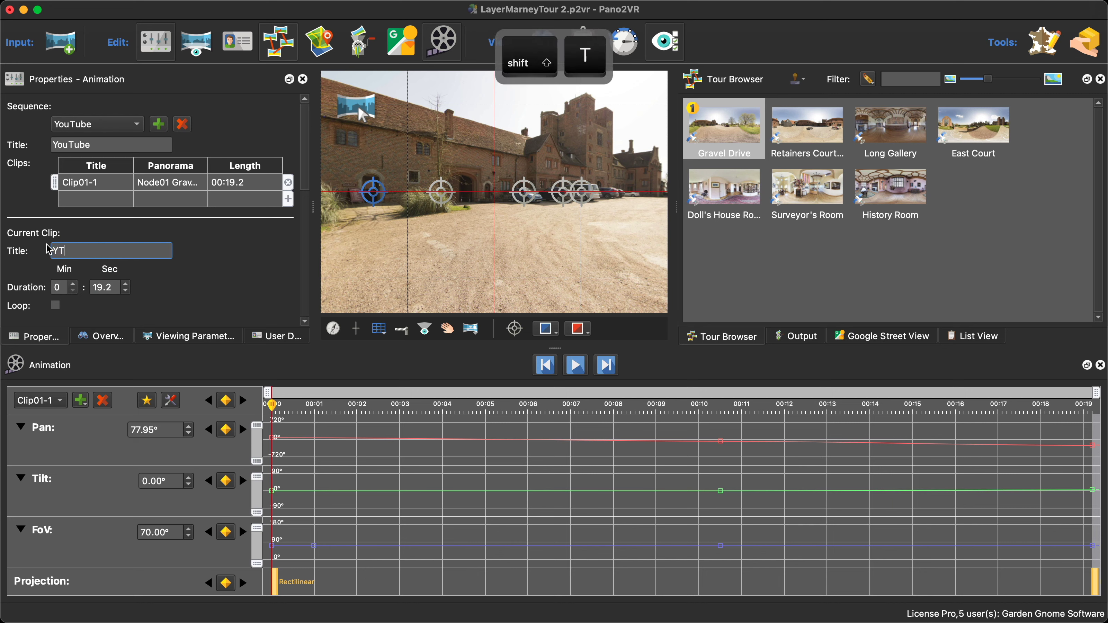
text(T-)
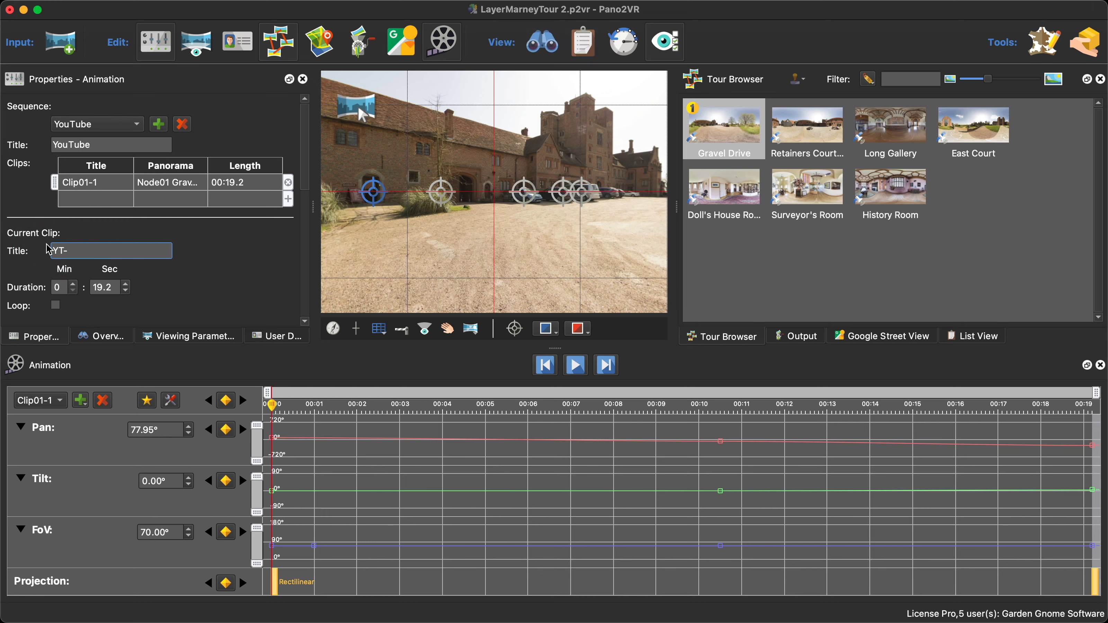
text(01)
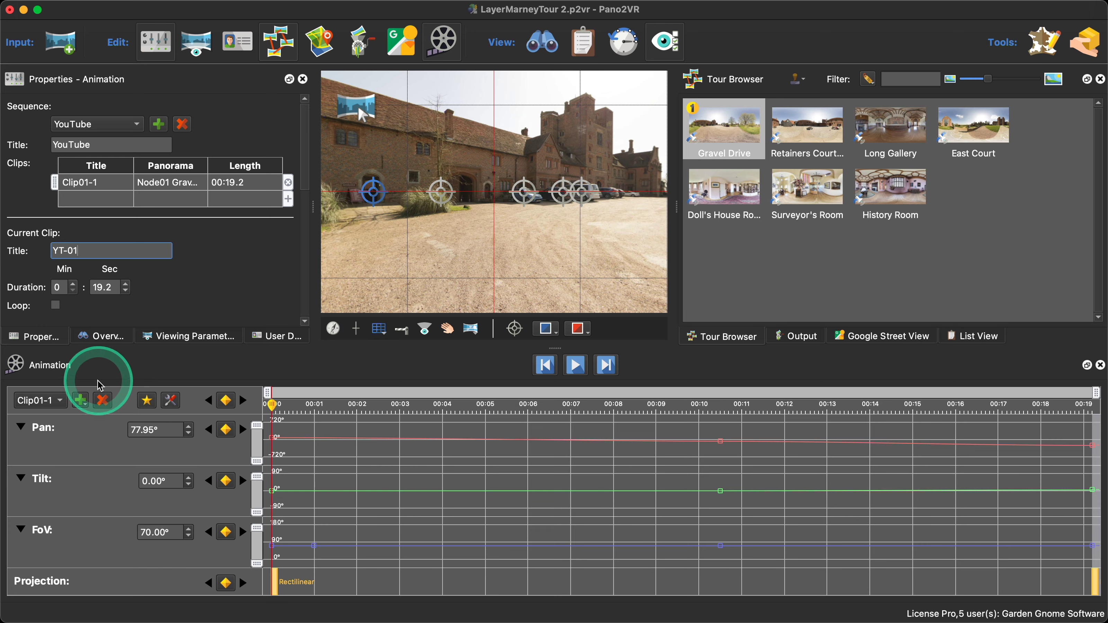
key(Return)
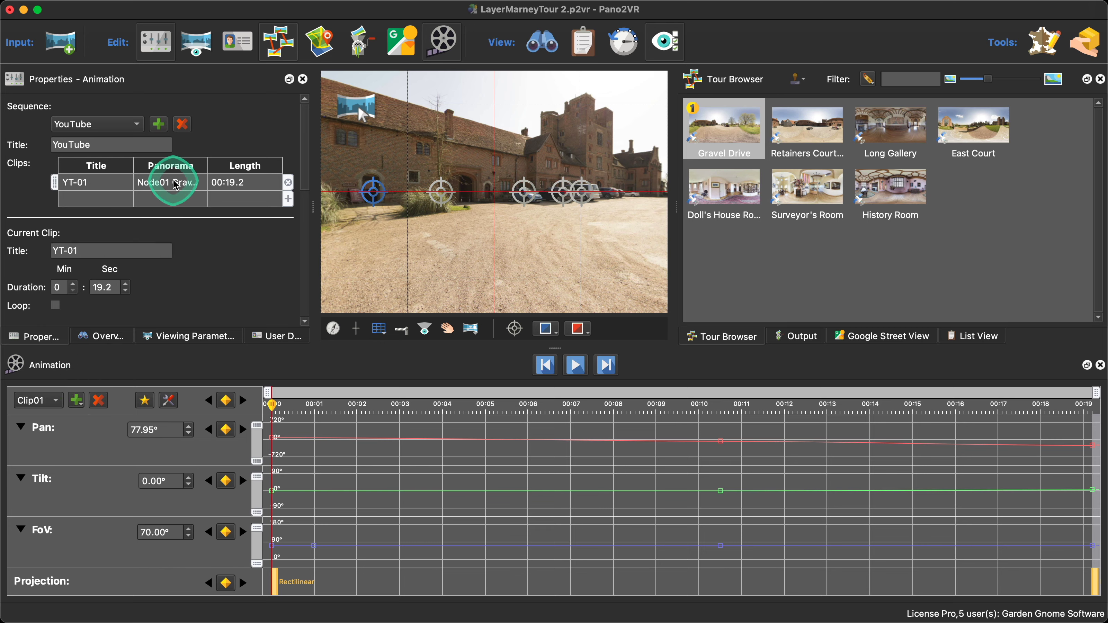
click(176, 184)
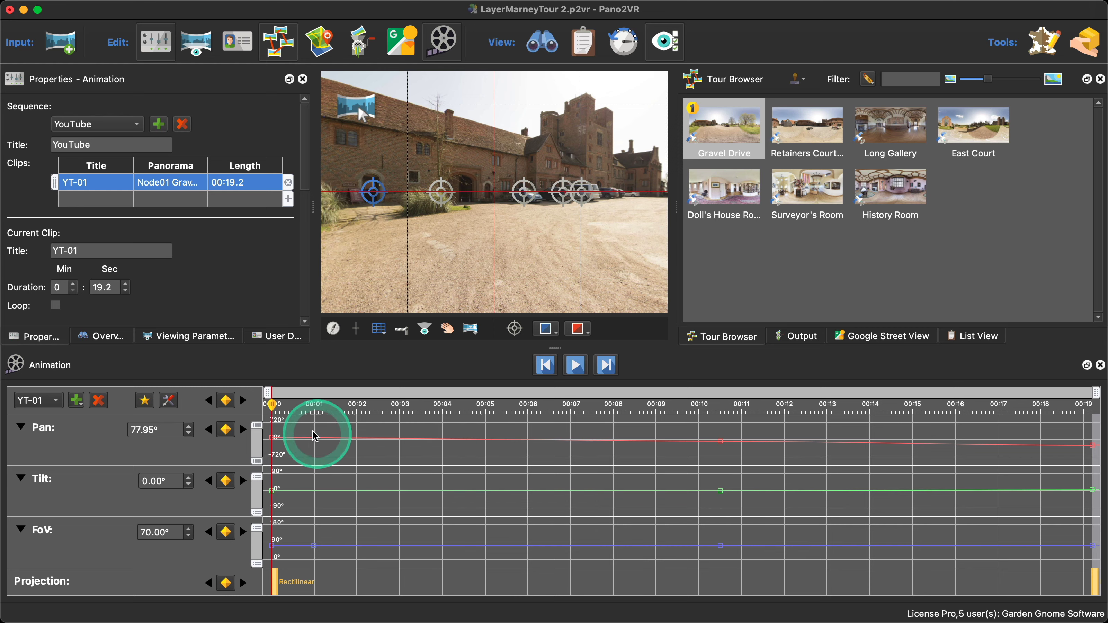
Step: Select all keyframes of the YT-01 clip and stretch them to 50%
mouse_move(273, 403)
mouse_down()
mouse_move(1071, 455)
mouse_move(280, 427)
mouse_move(1086, 450)
mouse_move(291, 406)
mouse_up()
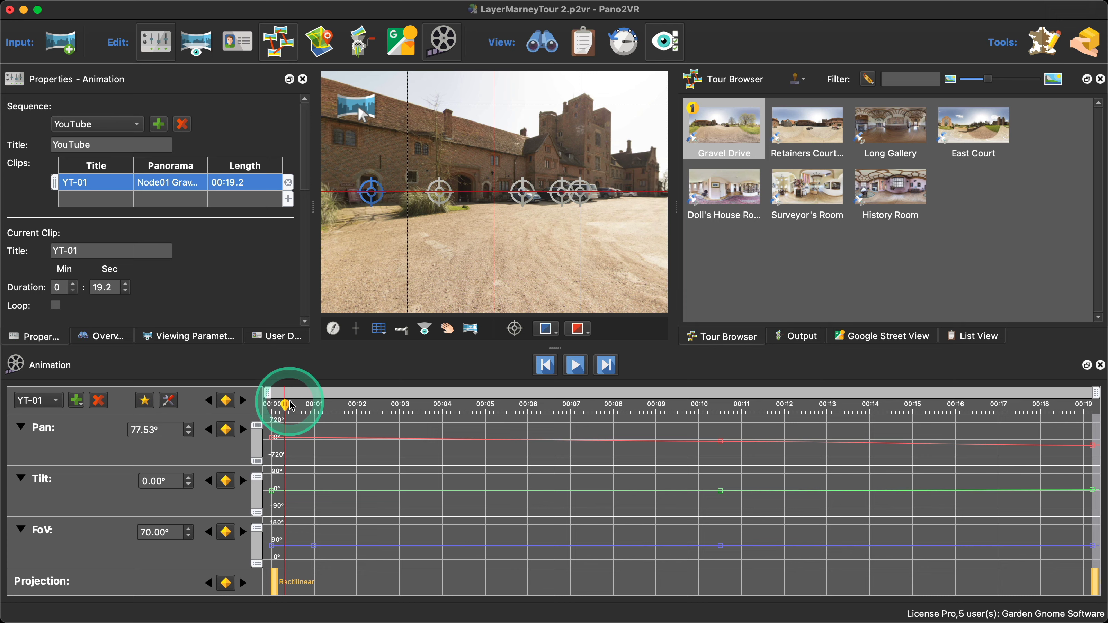
click(339, 420)
key(super+a)
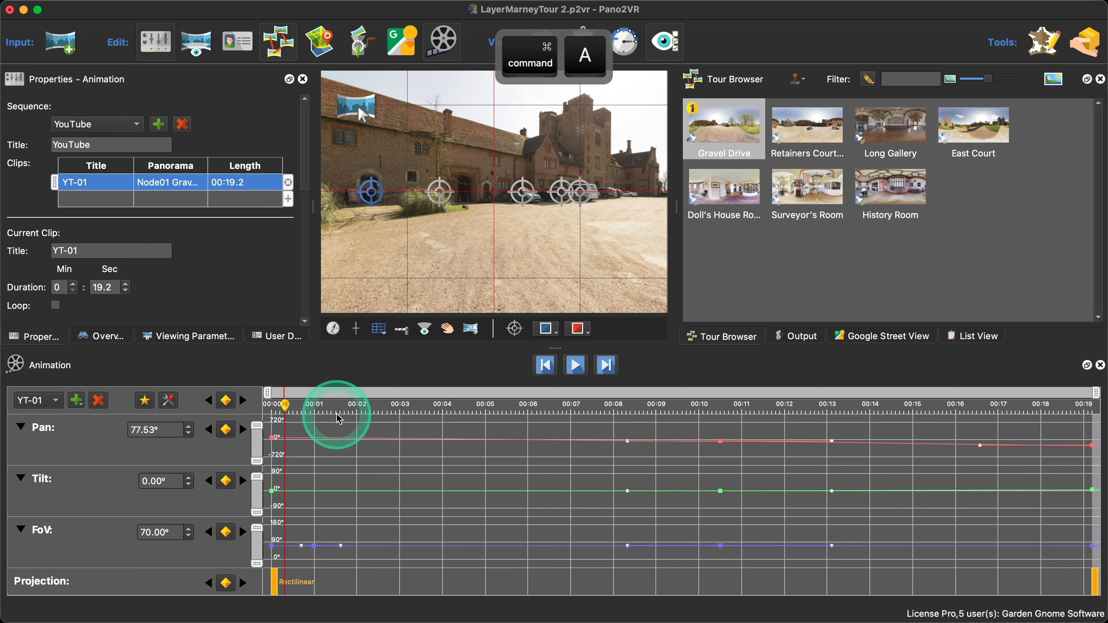
right_click(1095, 449)
click(1033, 491)
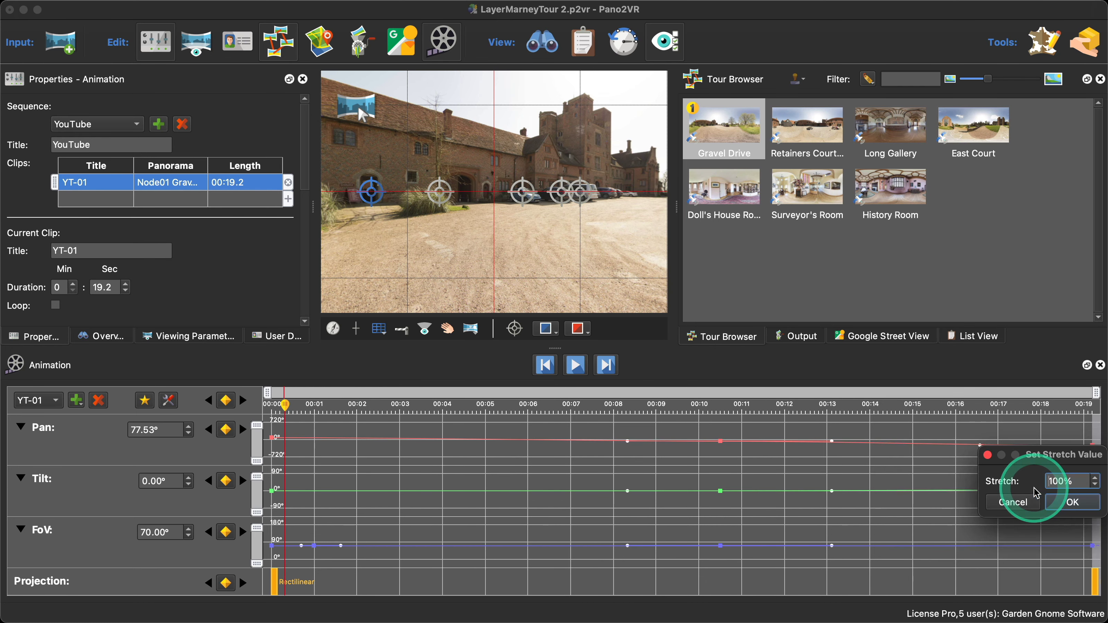
double_click(1065, 481)
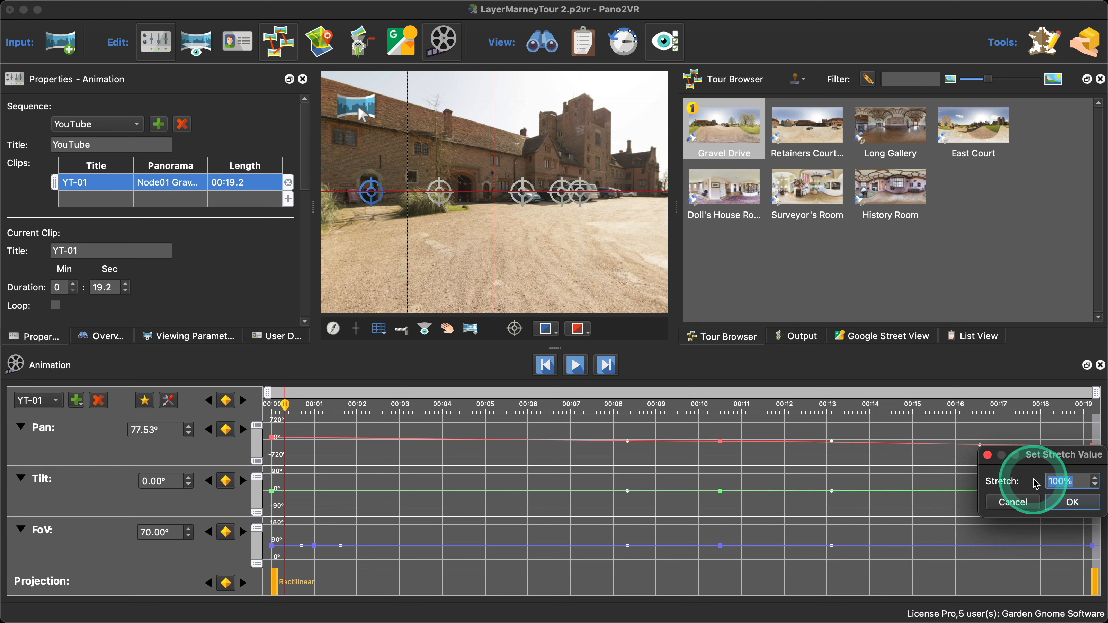
text(50)
click(1077, 503)
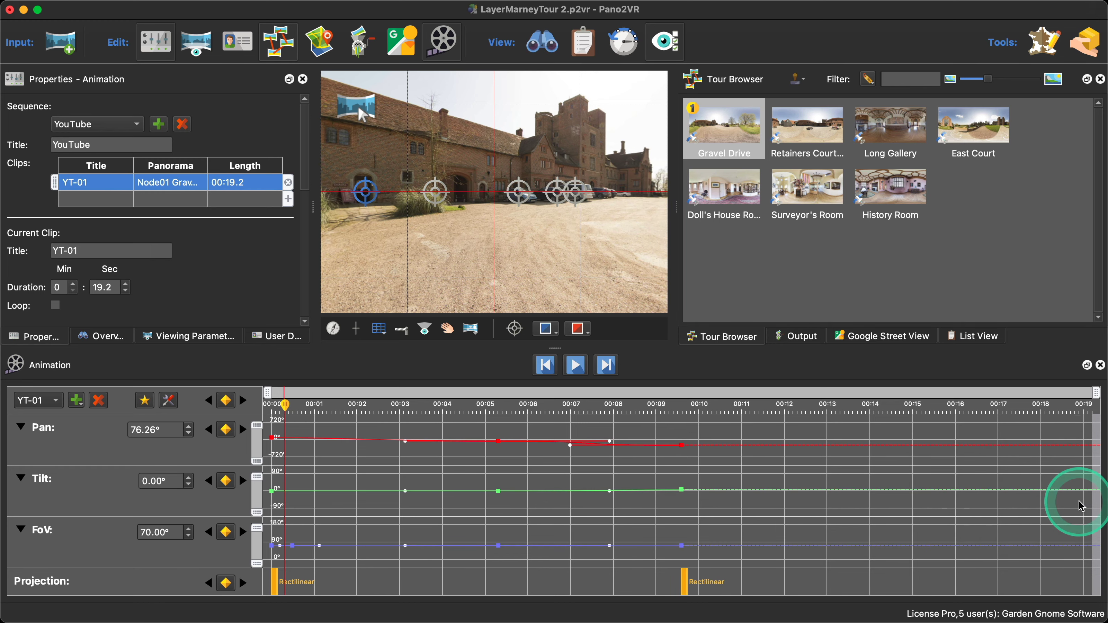
Step: Trim the YT-01 clip so it ends at its last keyframe, and play it back in the viewer
right_click(692, 400)
click(715, 419)
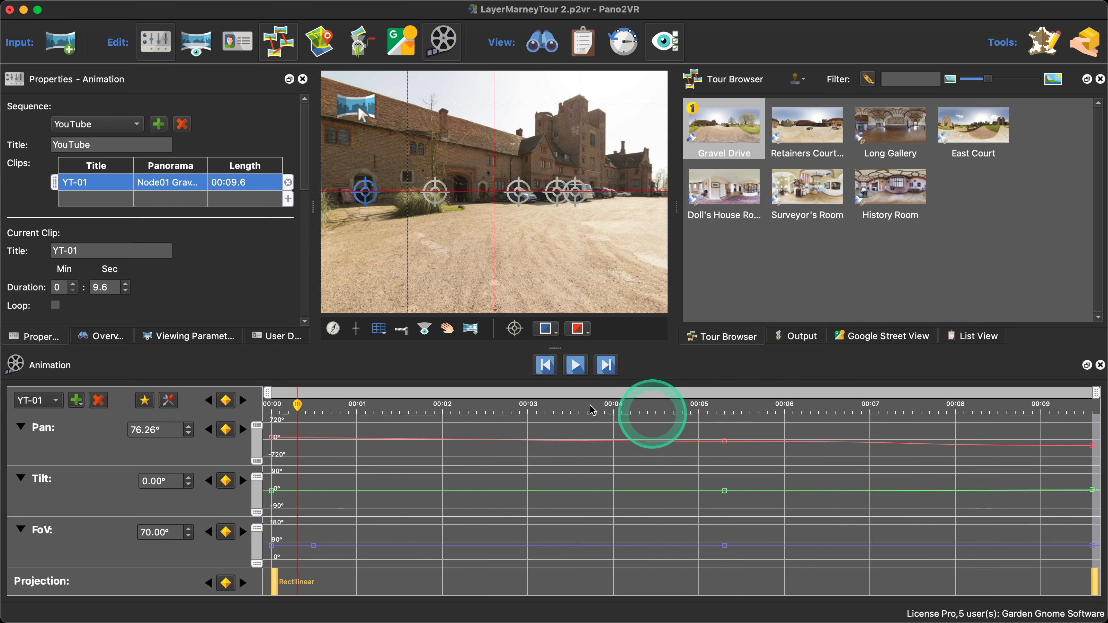
click(576, 365)
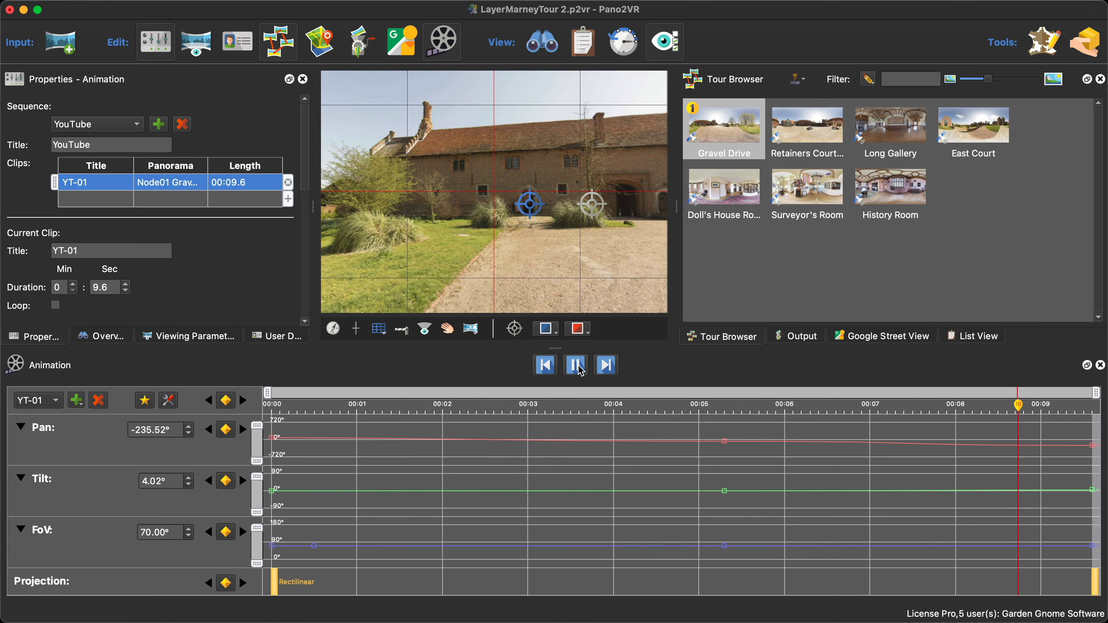
click(571, 368)
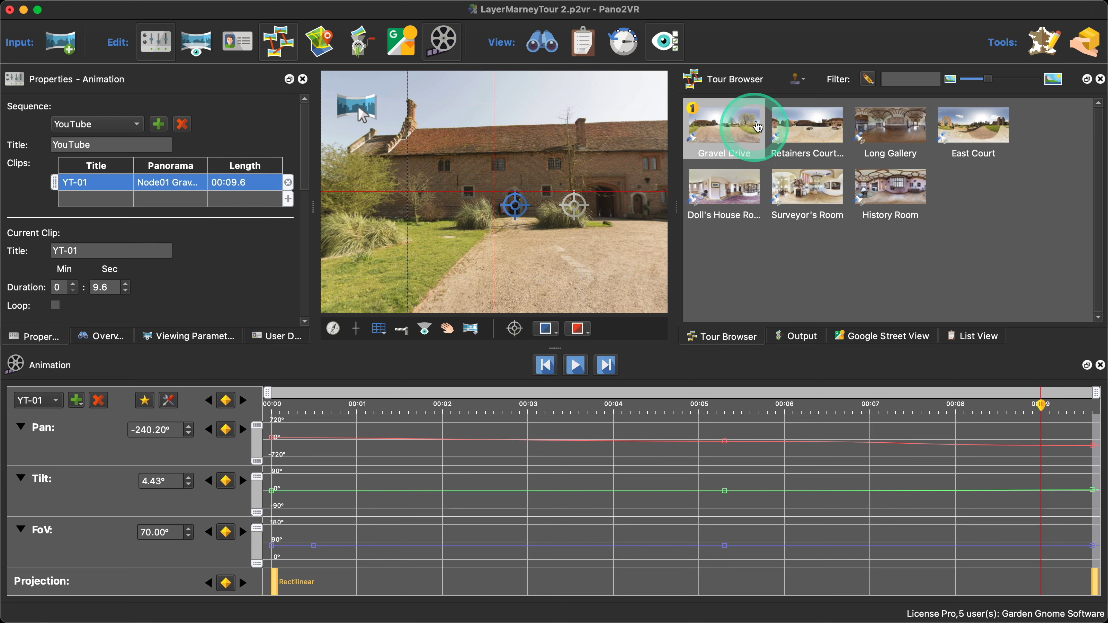
Step: Open the Long Gallery panorama and duplicate its Clip03 into the YouTube sequence
mouse_move(808, 139)
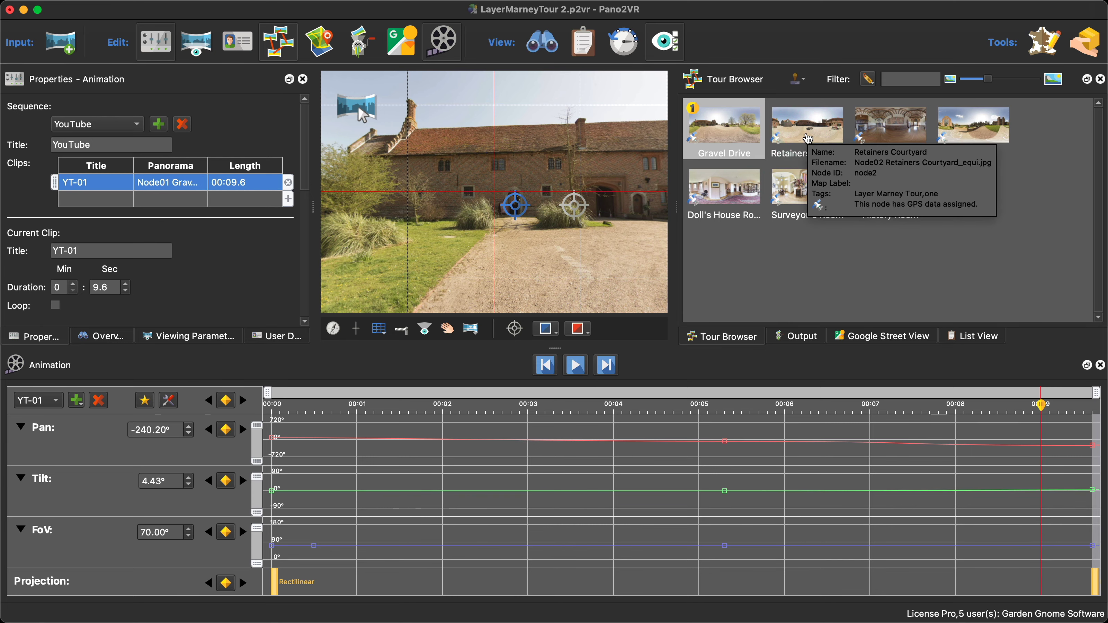
click(898, 139)
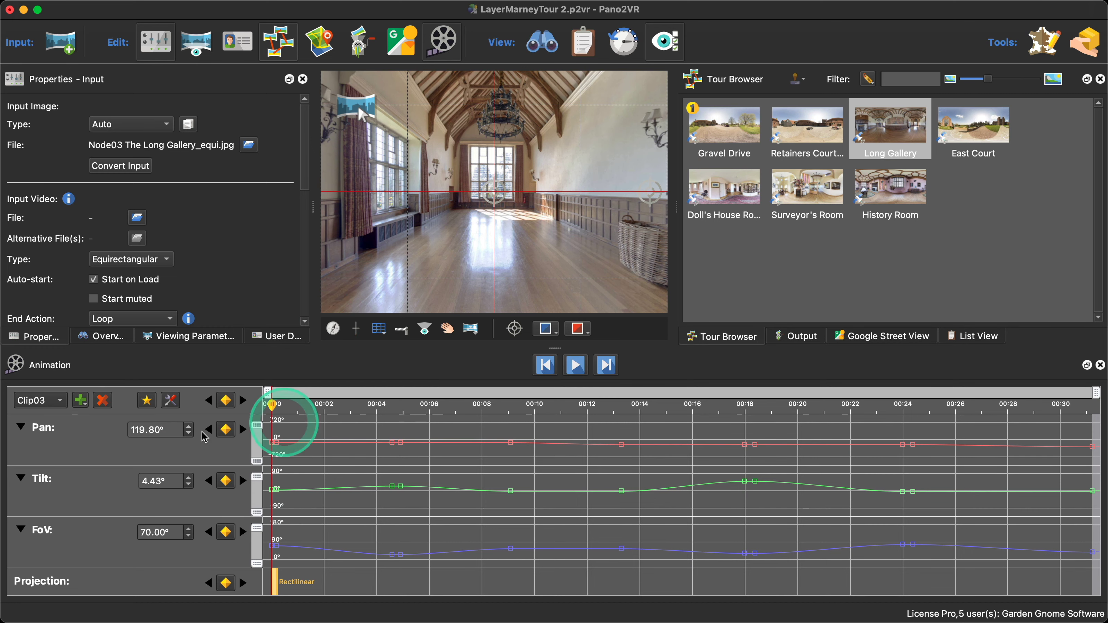
click(61, 404)
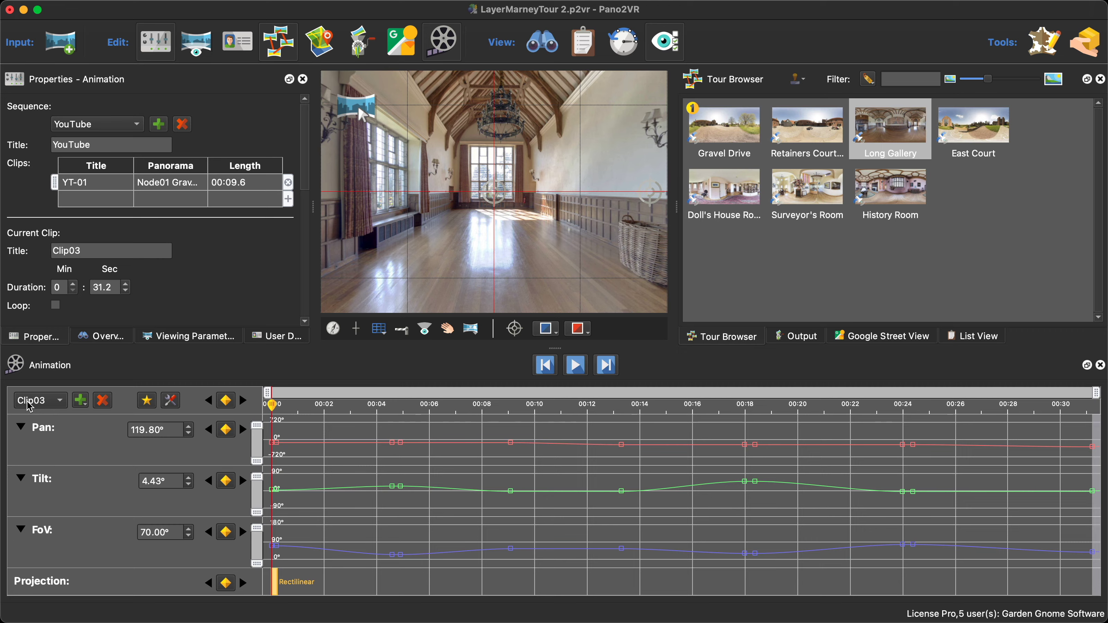
mouse_move(277, 405)
mouse_down()
mouse_move(704, 429)
mouse_move(276, 411)
mouse_up()
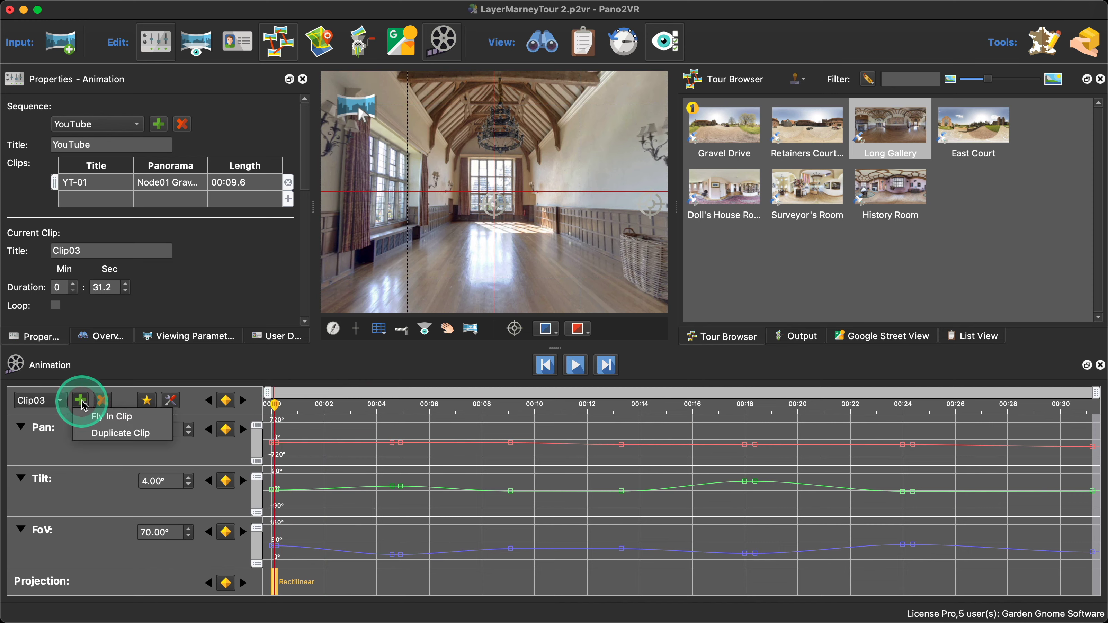
click(105, 433)
Step: Title the duplicated Long Gallery clip YT-02 and select it in the sequence's clips
drag(114, 270, 47, 271)
text(YT)
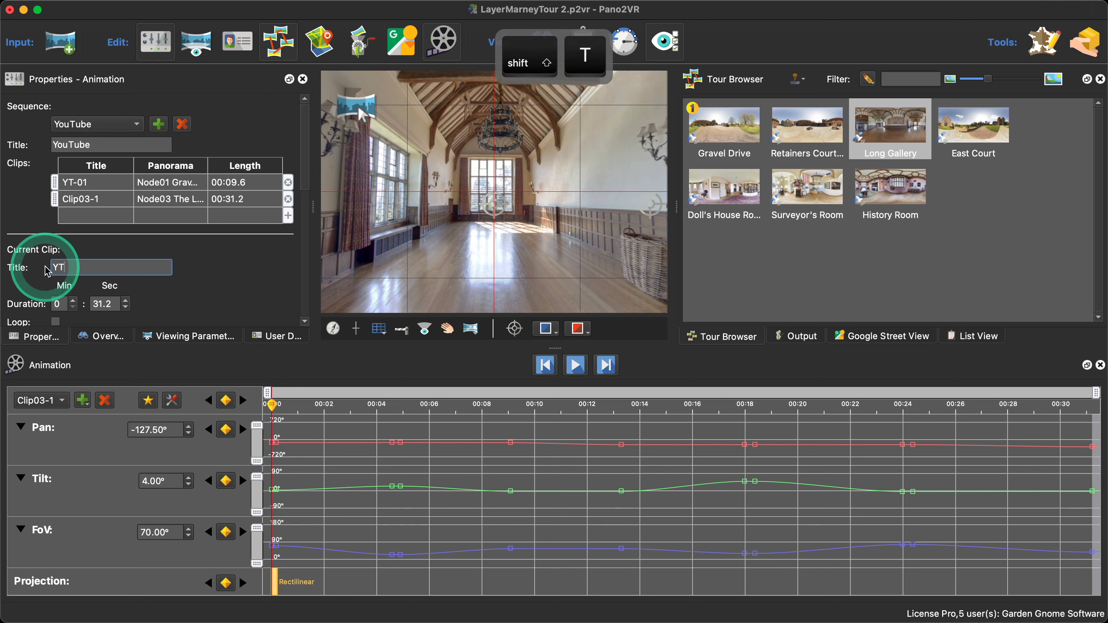
text(-)
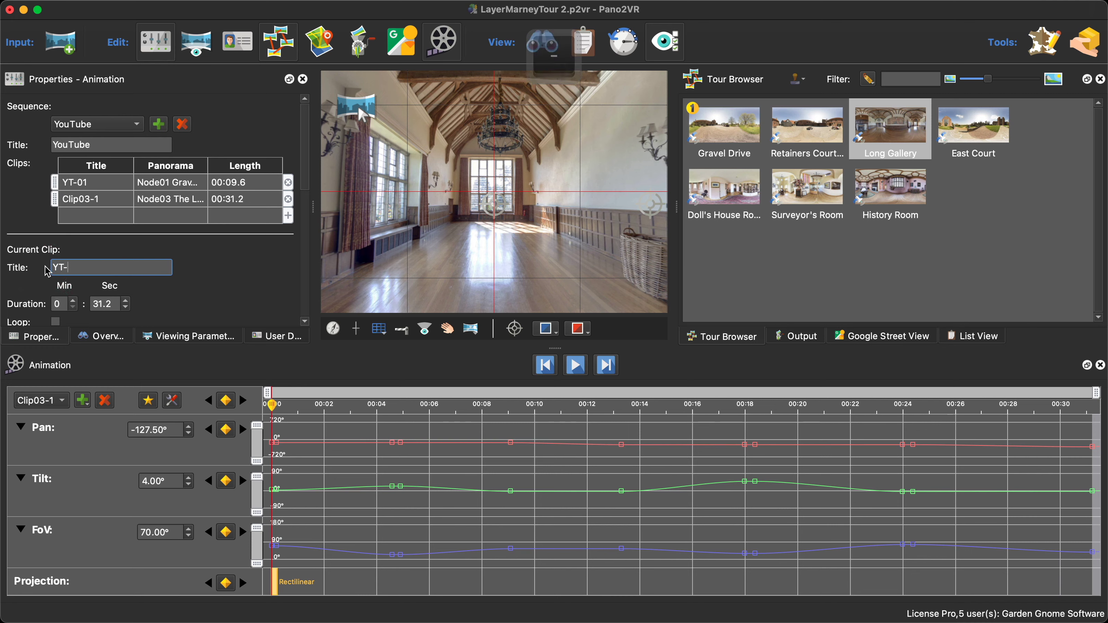
text(01)
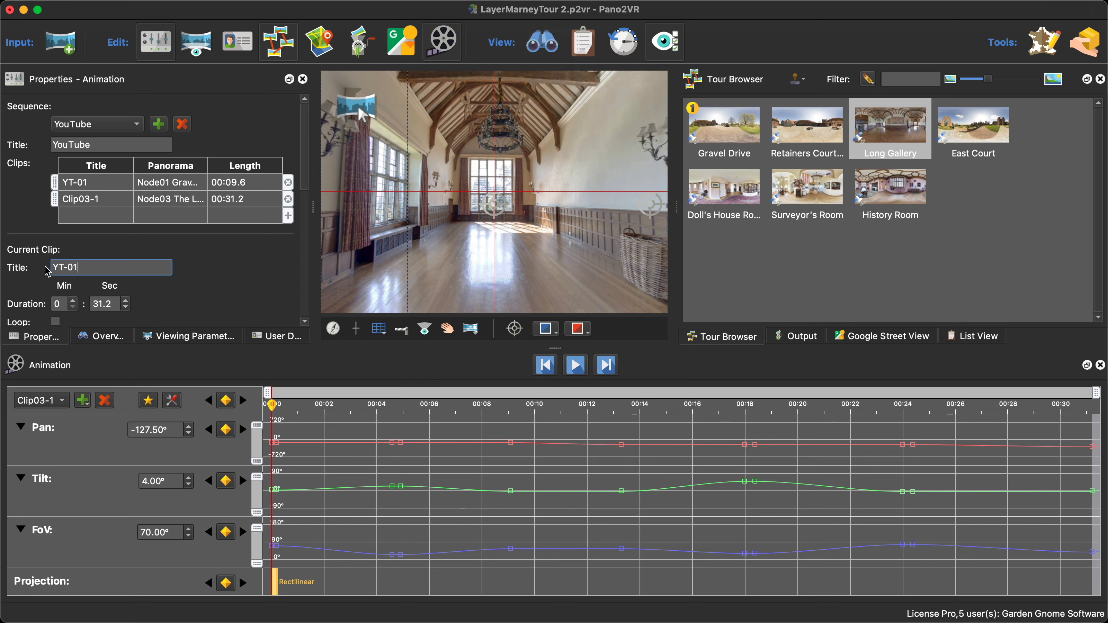
key(BackSpace)
text(2)
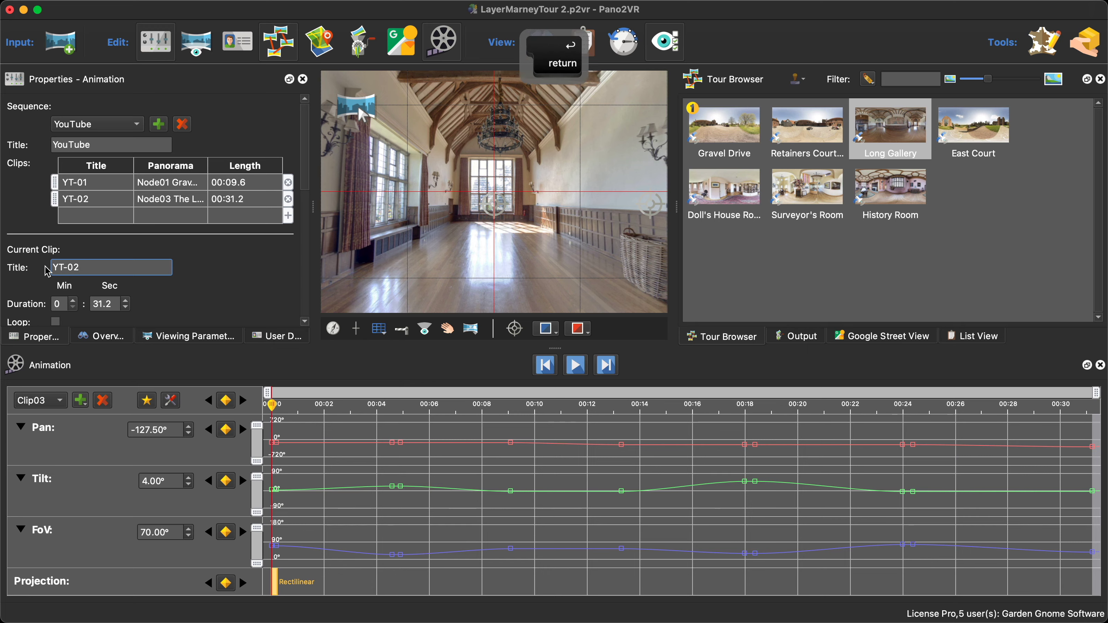
click(163, 199)
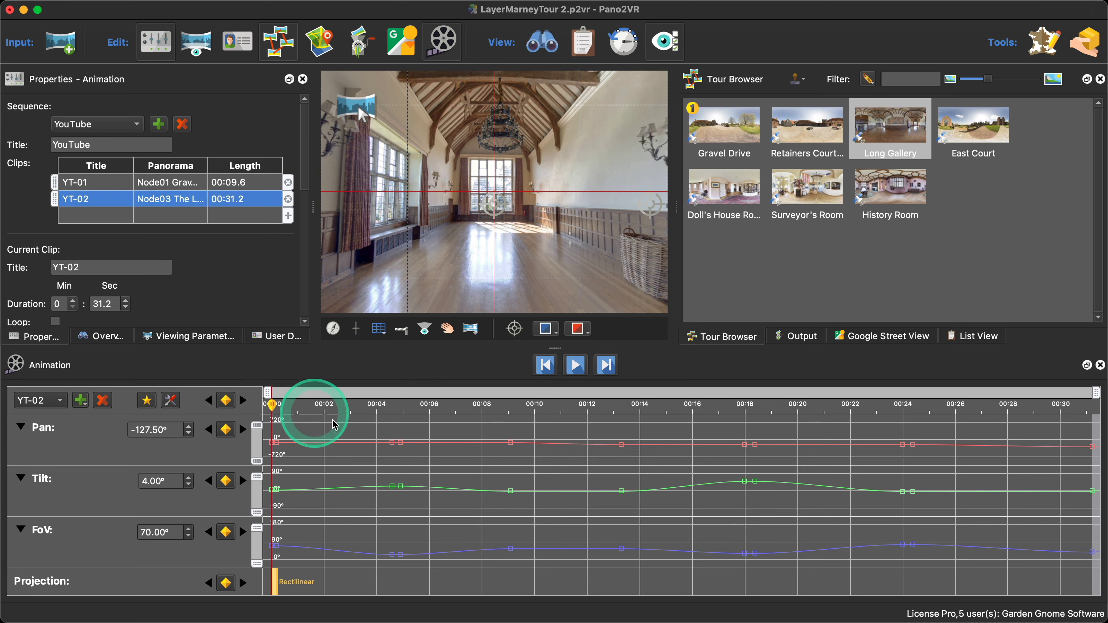
Step: Select all keyframes of the YT-02 clip and stretch them to 50%
click(342, 456)
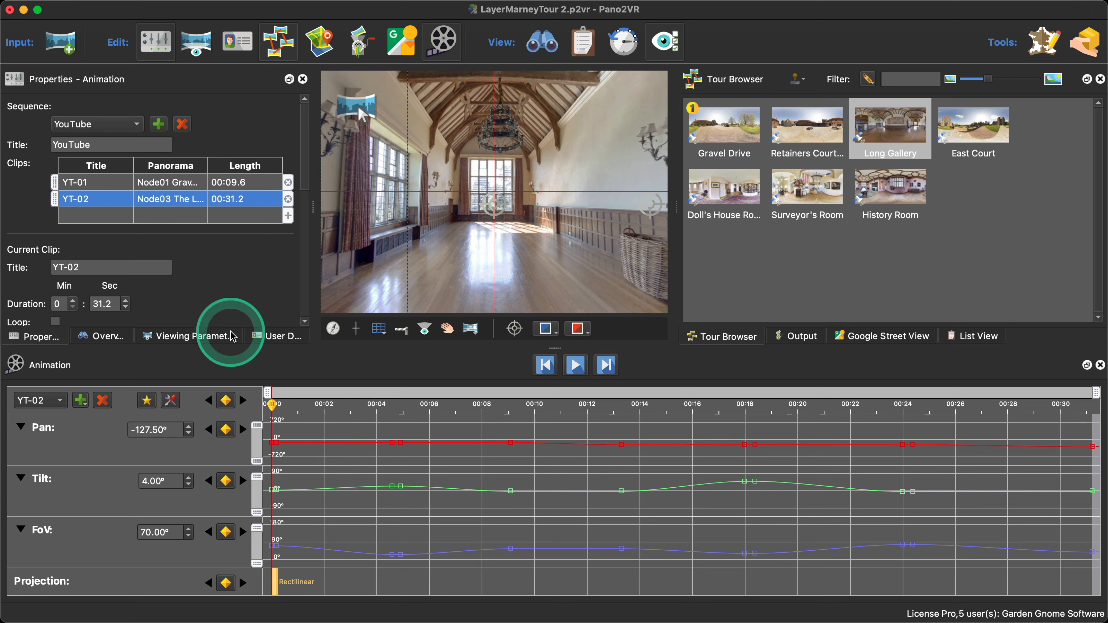
key(super)
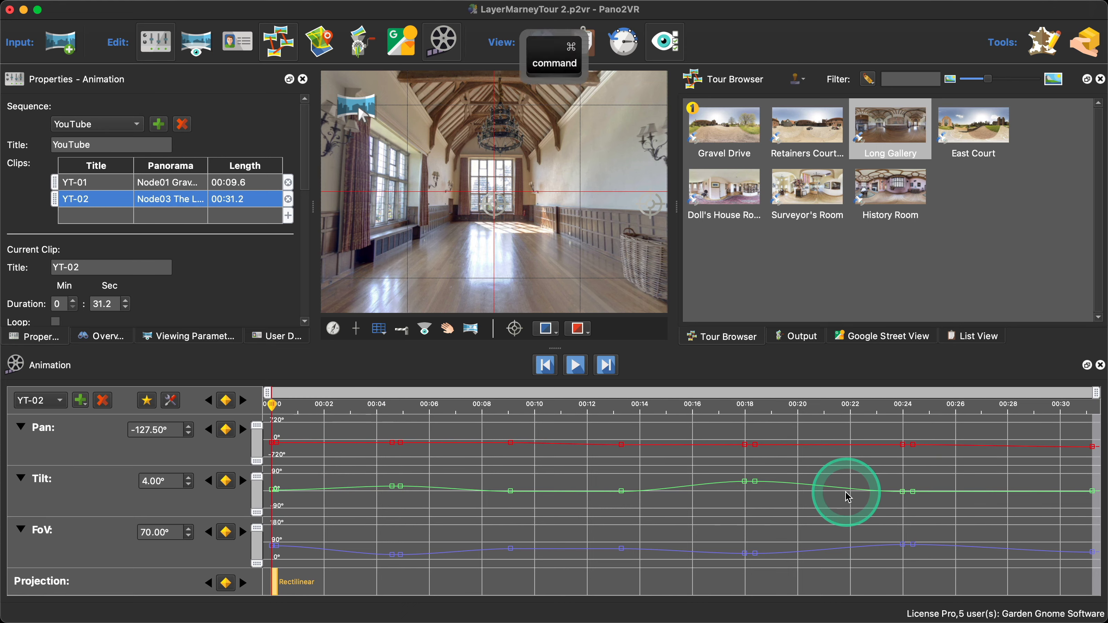
key(super+a)
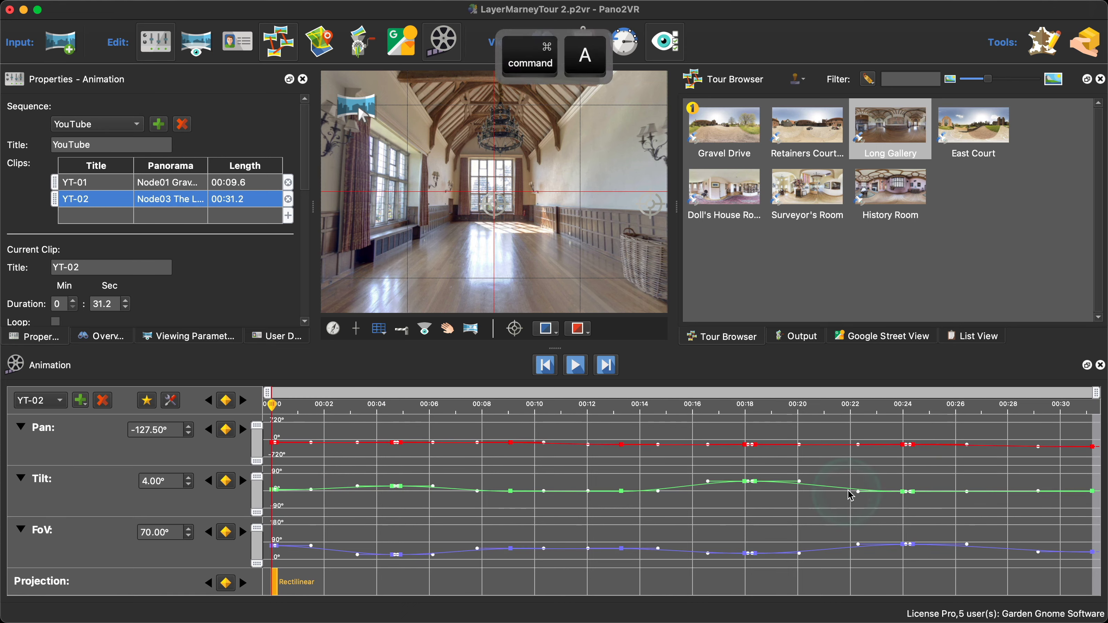
right_click(1095, 451)
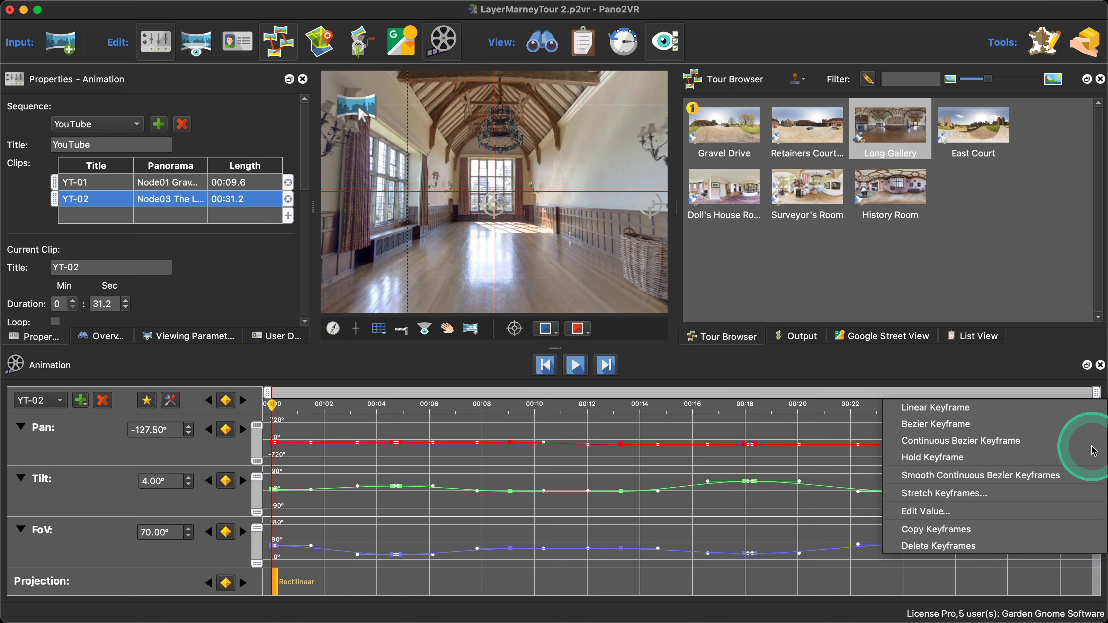
click(1023, 493)
drag(1076, 482, 1029, 486)
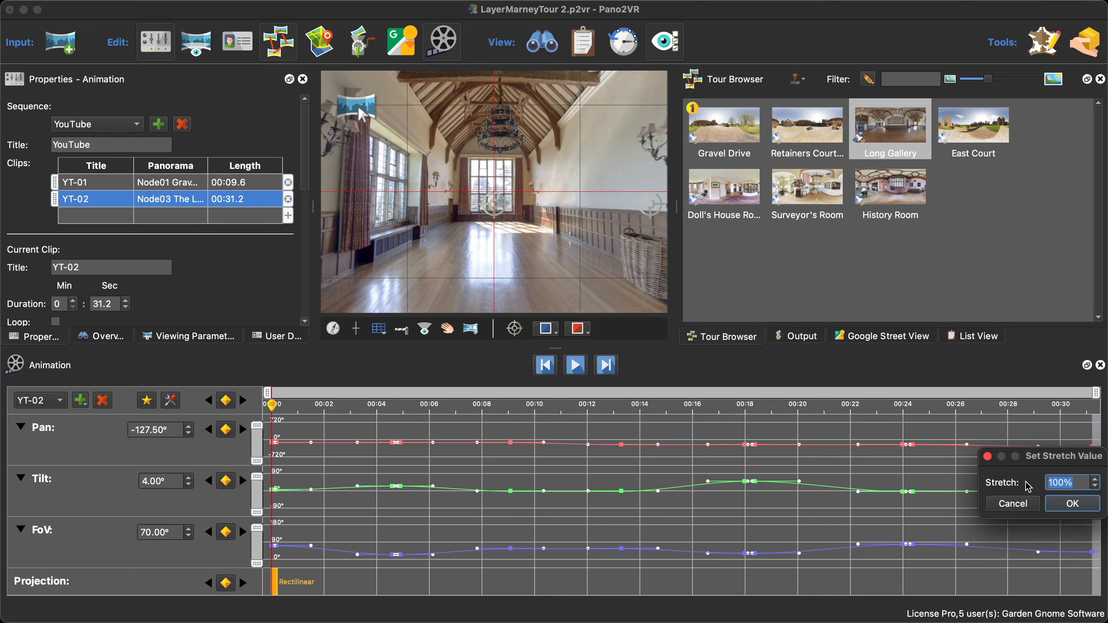
text(5)
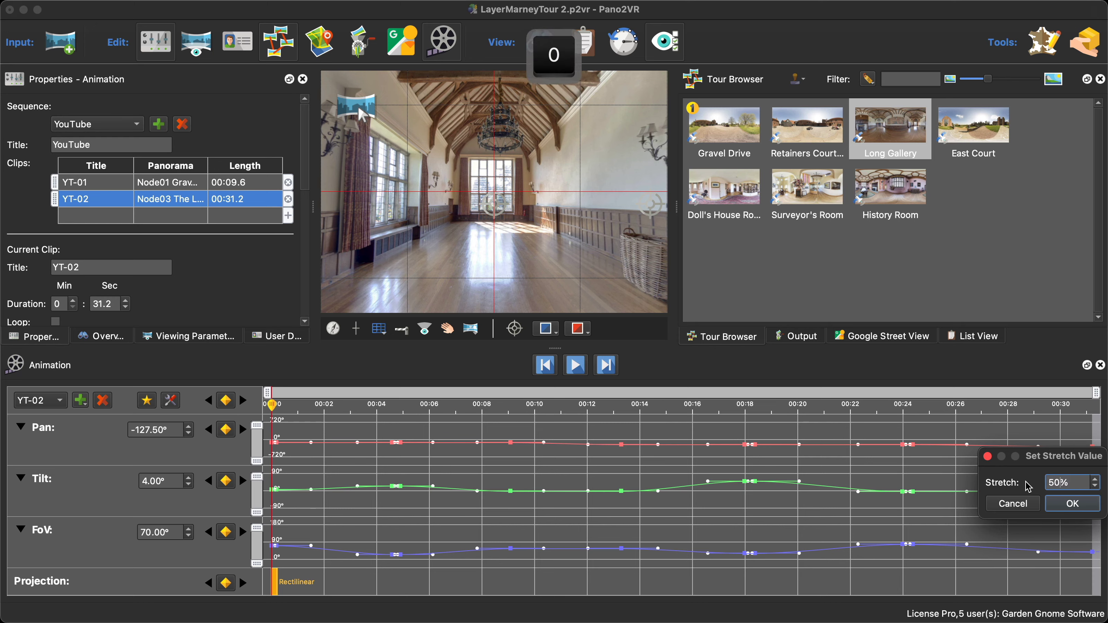
text(0)
key(Return)
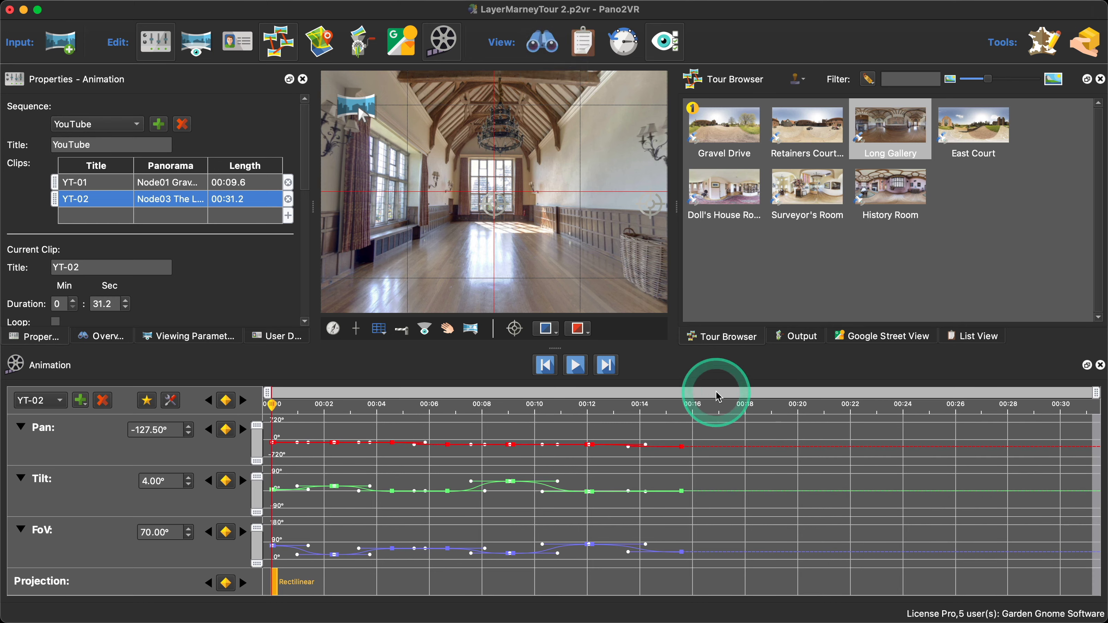
Step: Trim the YT-02 clip so it ends at its last keyframe, and preview part of its playback
right_click(717, 394)
click(746, 417)
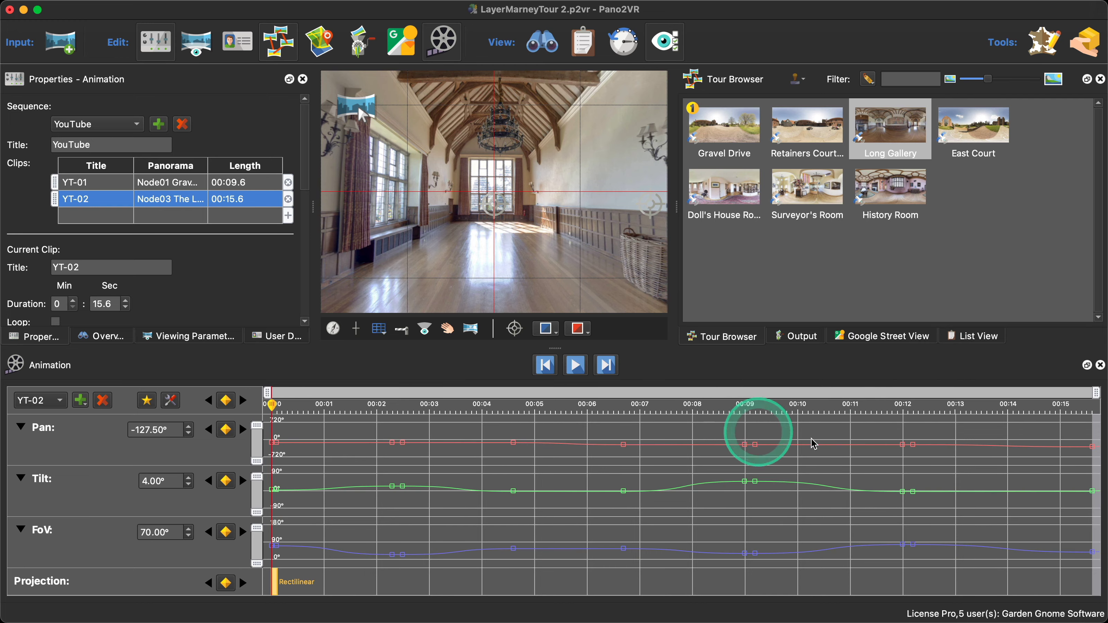
click(574, 365)
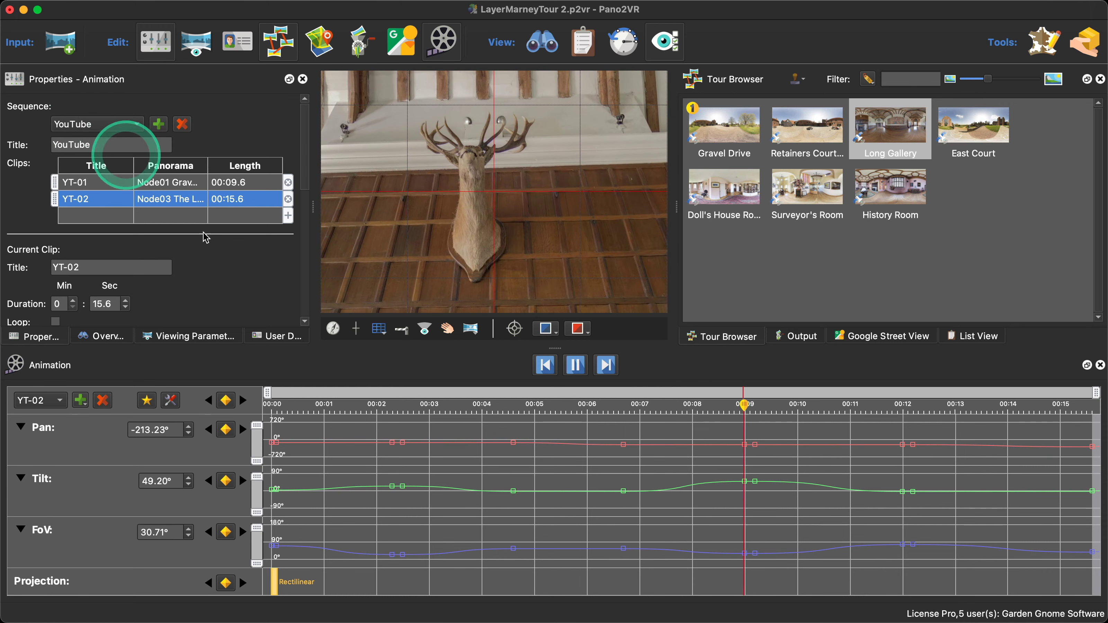
click(567, 370)
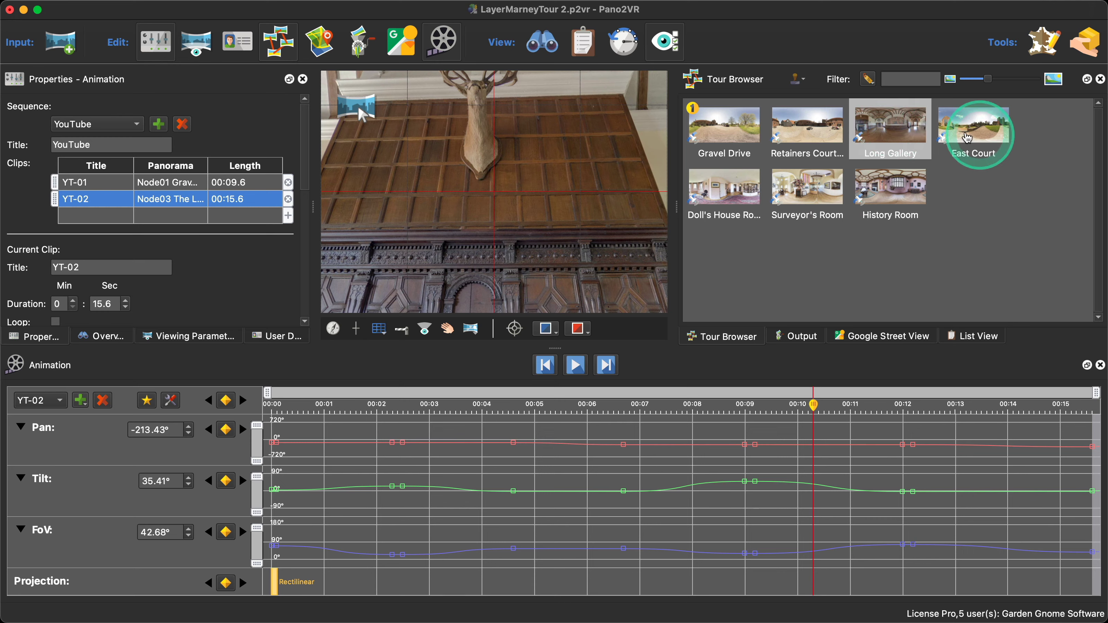
Step: Add a new Animation output to the project
mouse_move(969, 132)
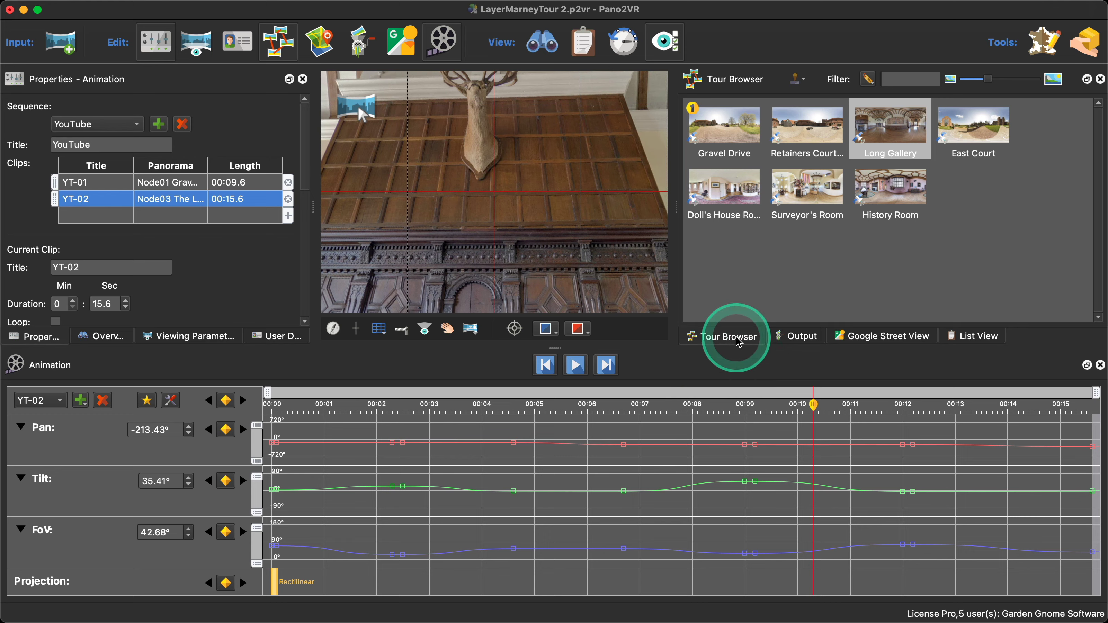
click(795, 337)
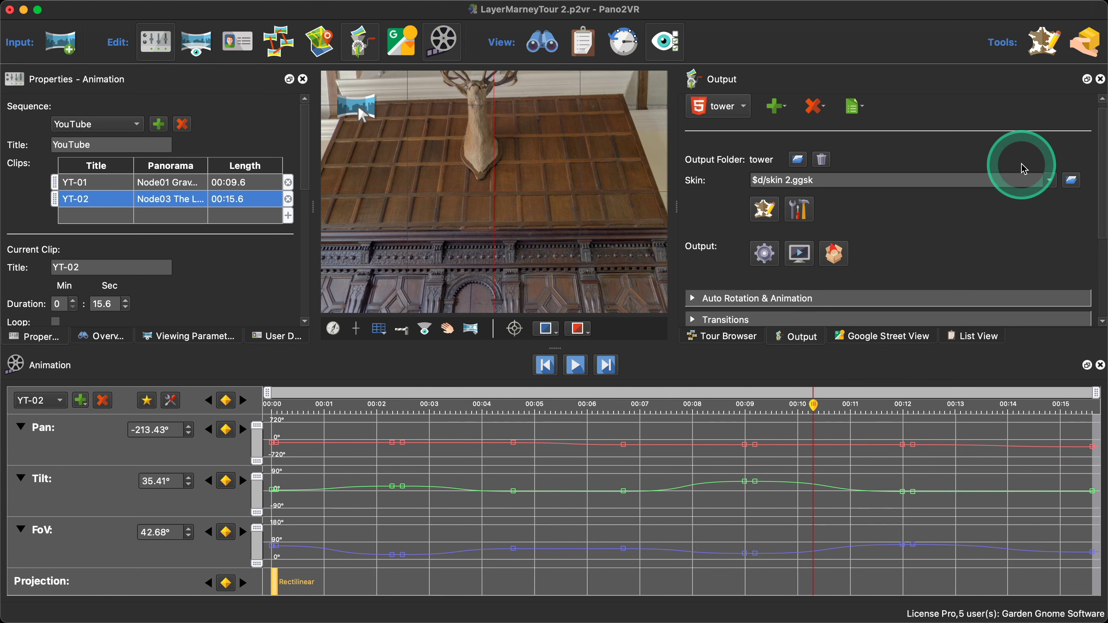
click(778, 107)
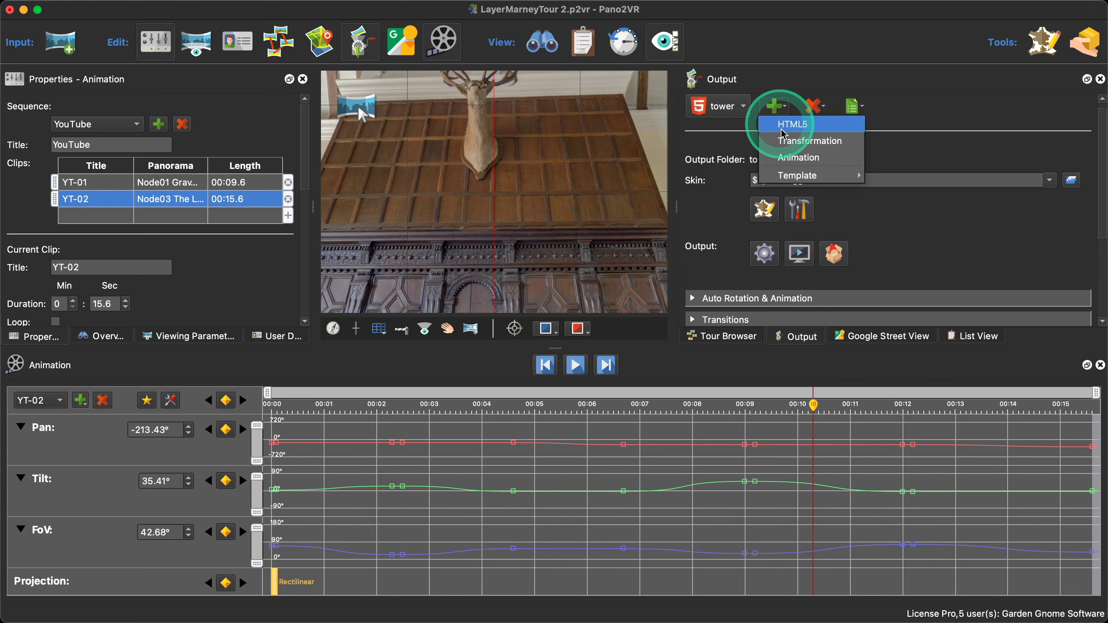
click(793, 157)
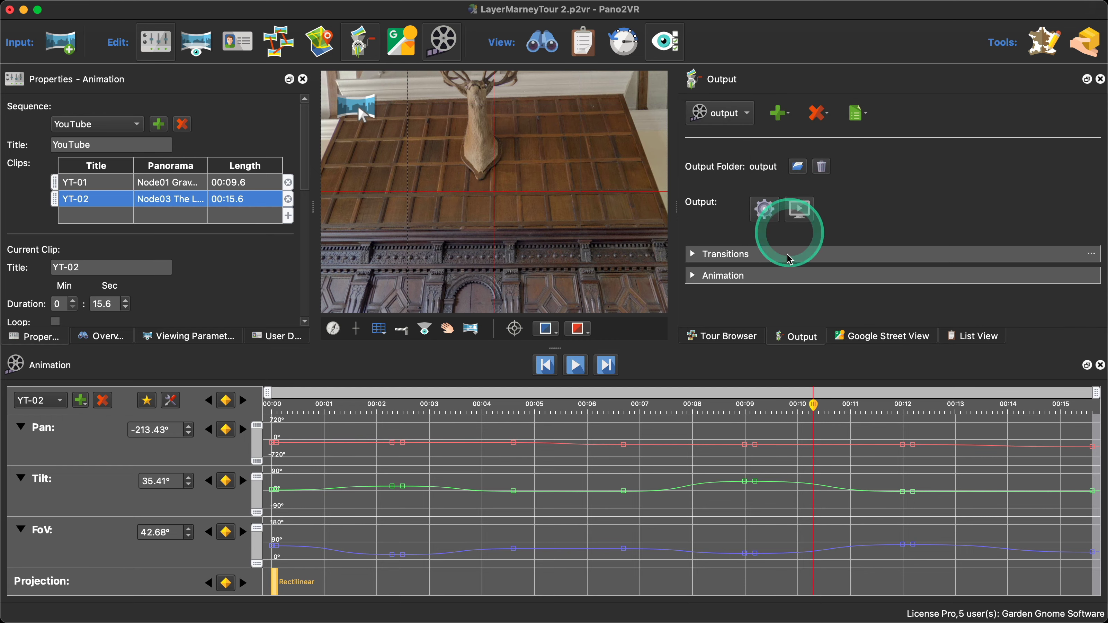
Step: Set both the before and after effects of the animation output's panorama transition to Zoom In
click(700, 258)
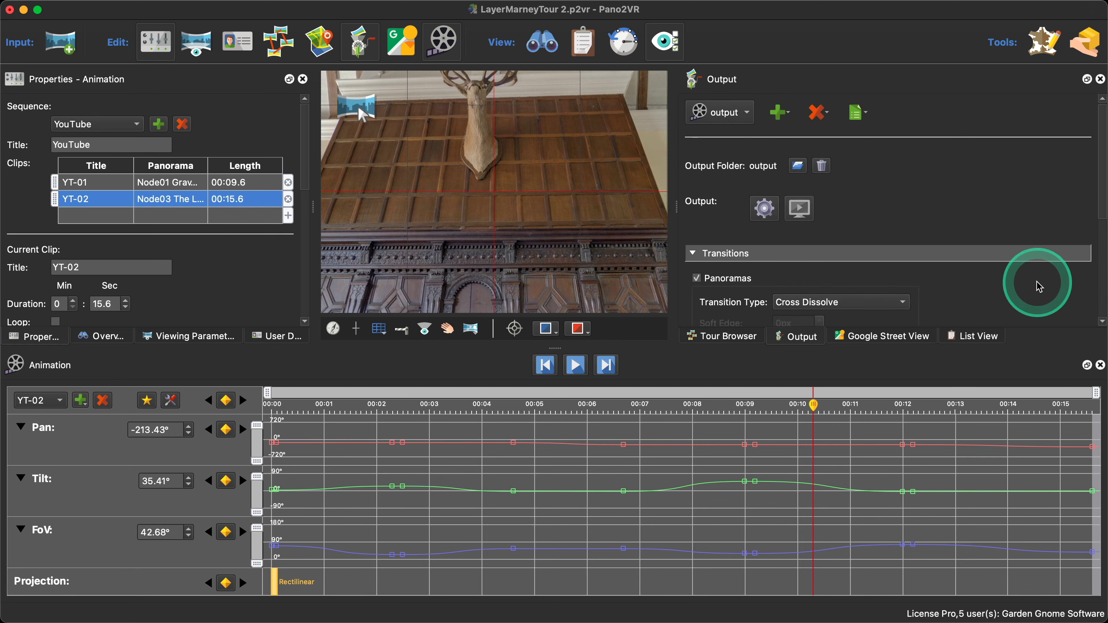
scroll(1021, 280, down, 5)
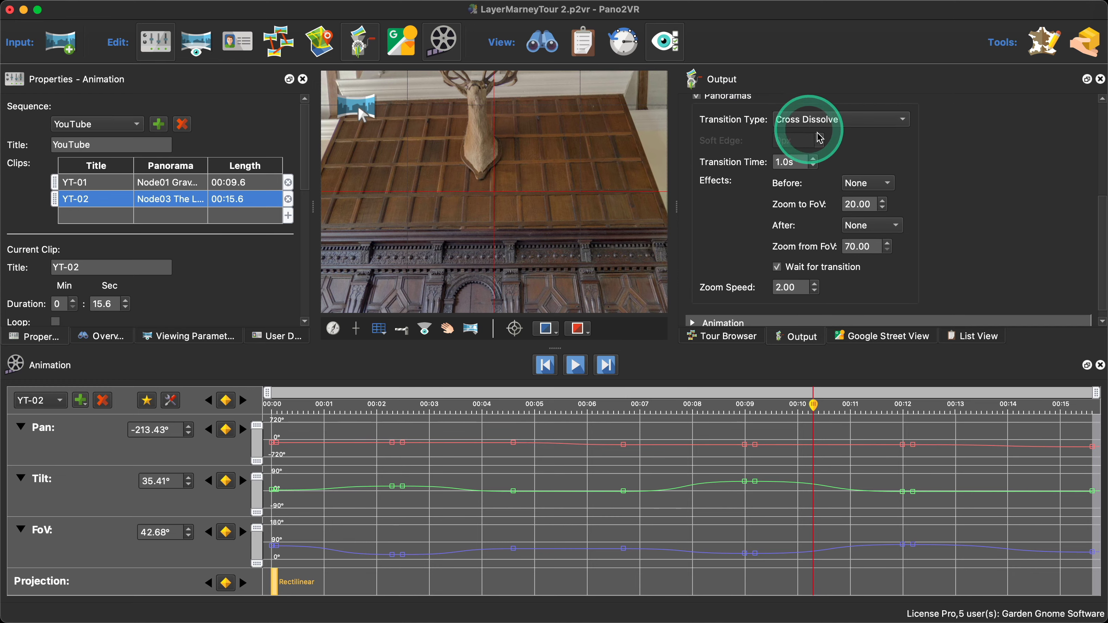
scroll(816, 127, up, 2)
scroll(777, 131, up, 2)
scroll(921, 183, down, 2)
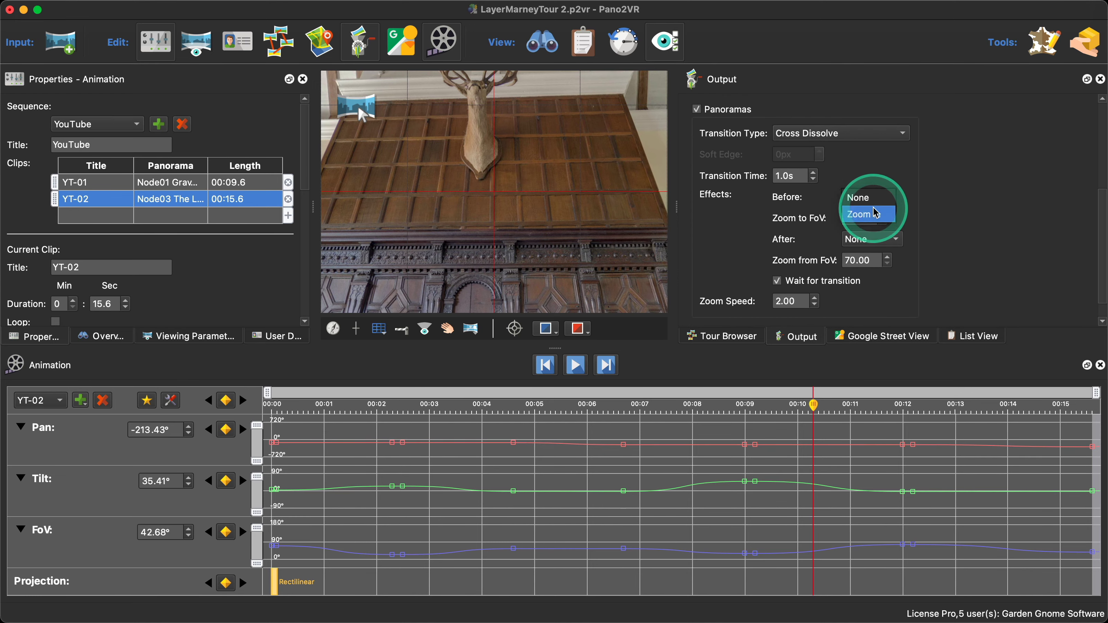
click(877, 215)
click(879, 239)
click(879, 257)
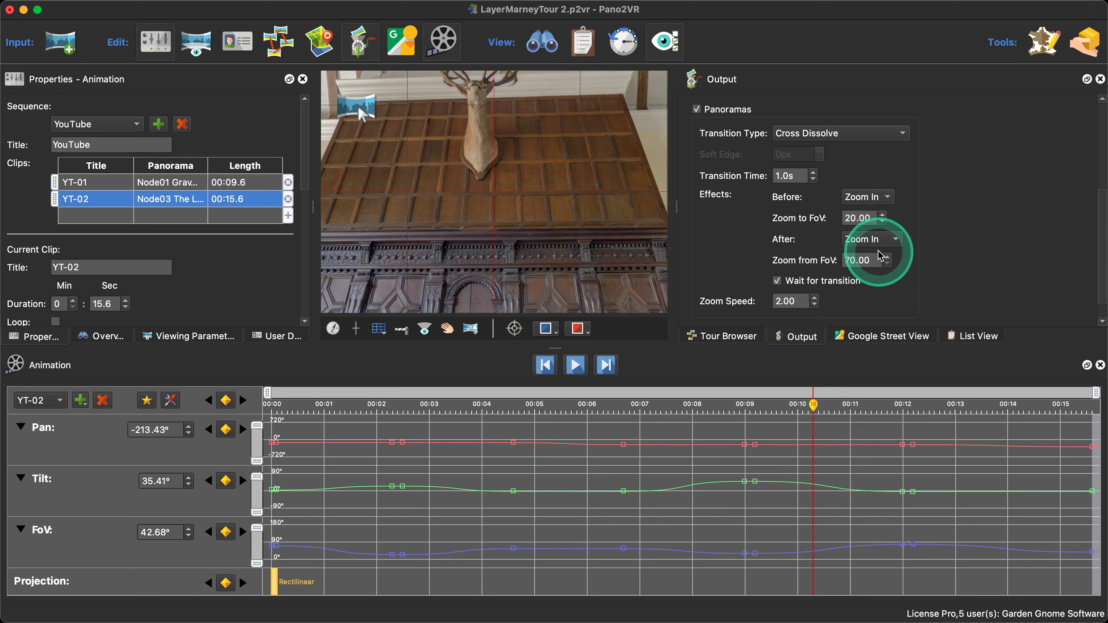
Step: Set the panorama transition's Zoom to FoV to 50 and Zoom from FoV to 90, with Wait for transition turned off
click(851, 218)
key(BackSpace)
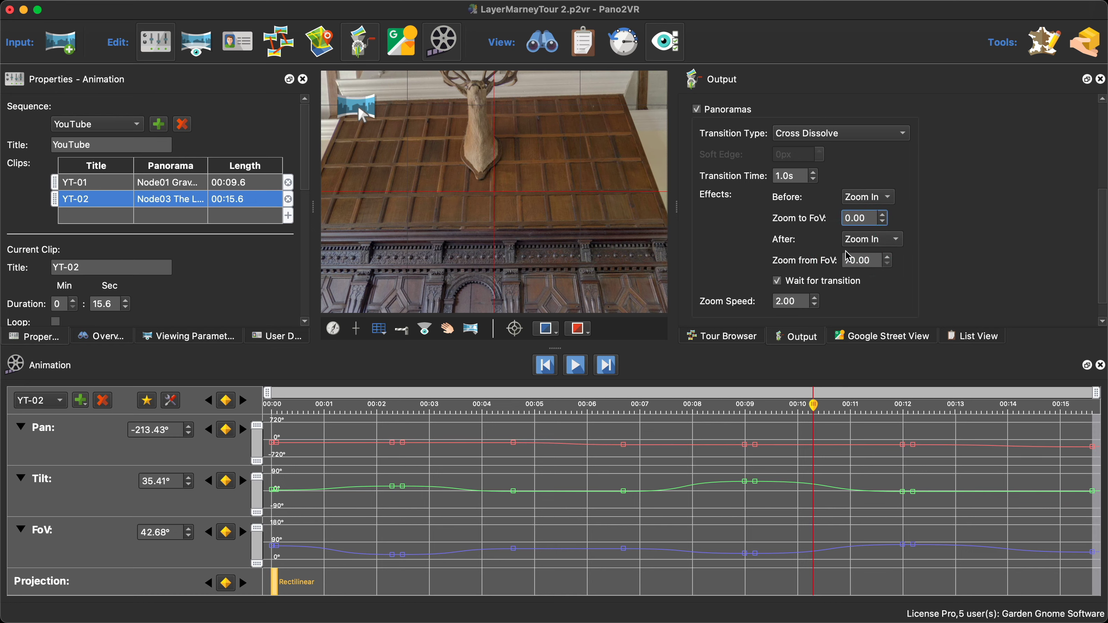
text(5)
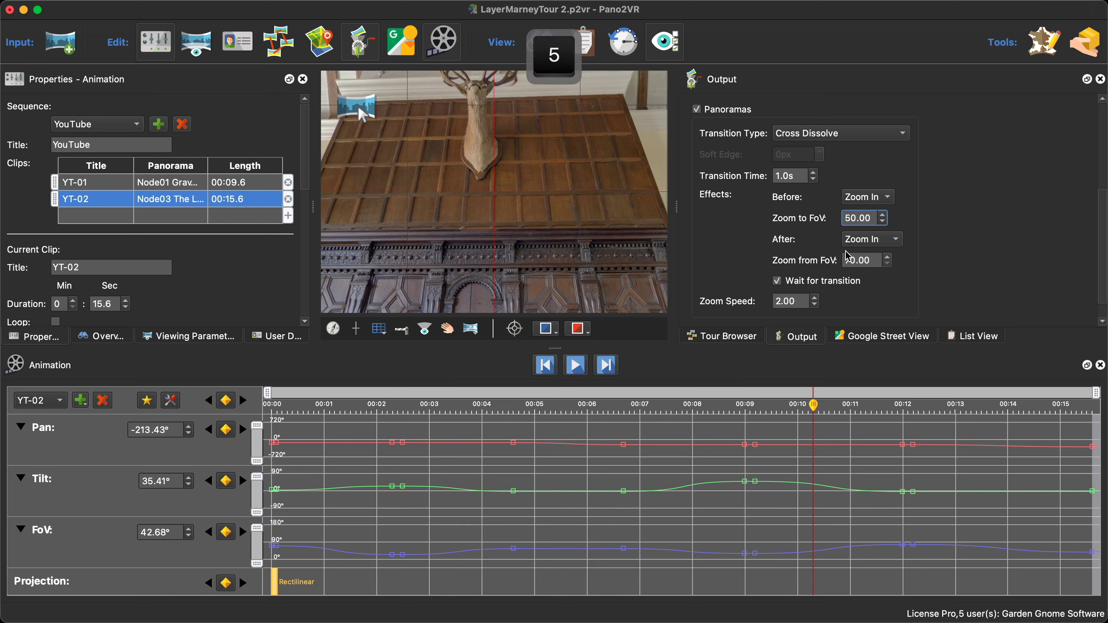
click(852, 271)
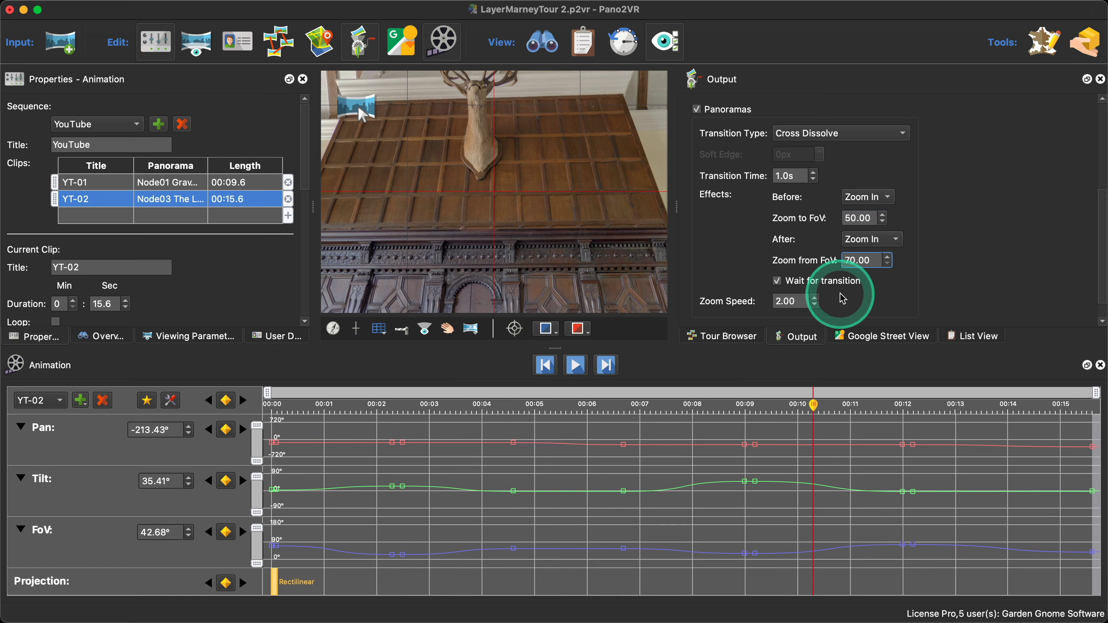
key(BackSpace)
text(9)
click(876, 255)
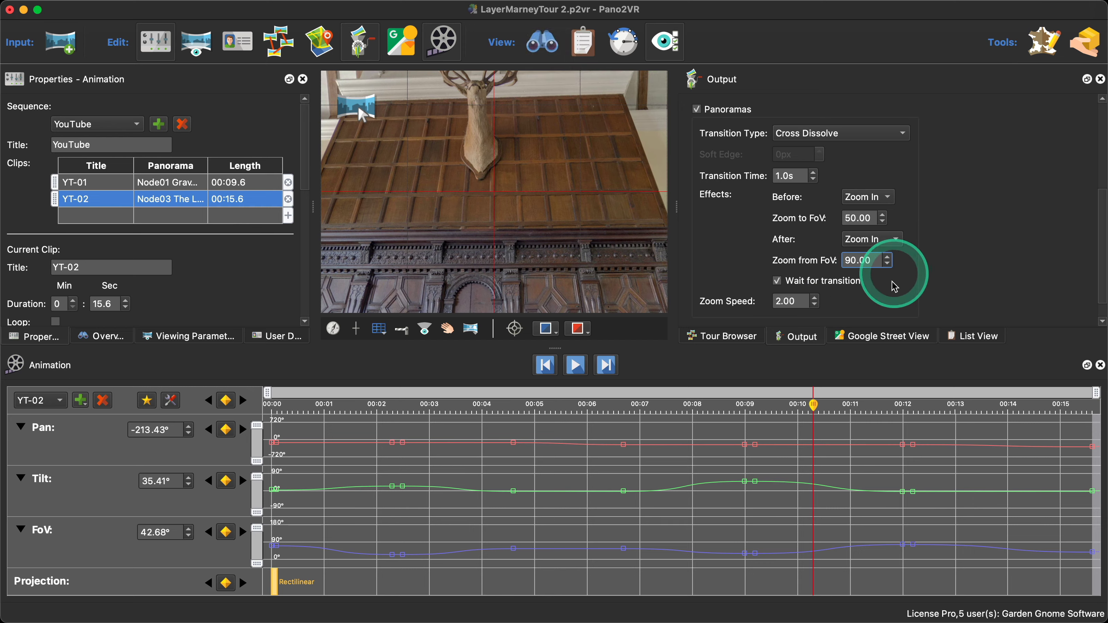
click(784, 281)
scroll(883, 281, down, 1)
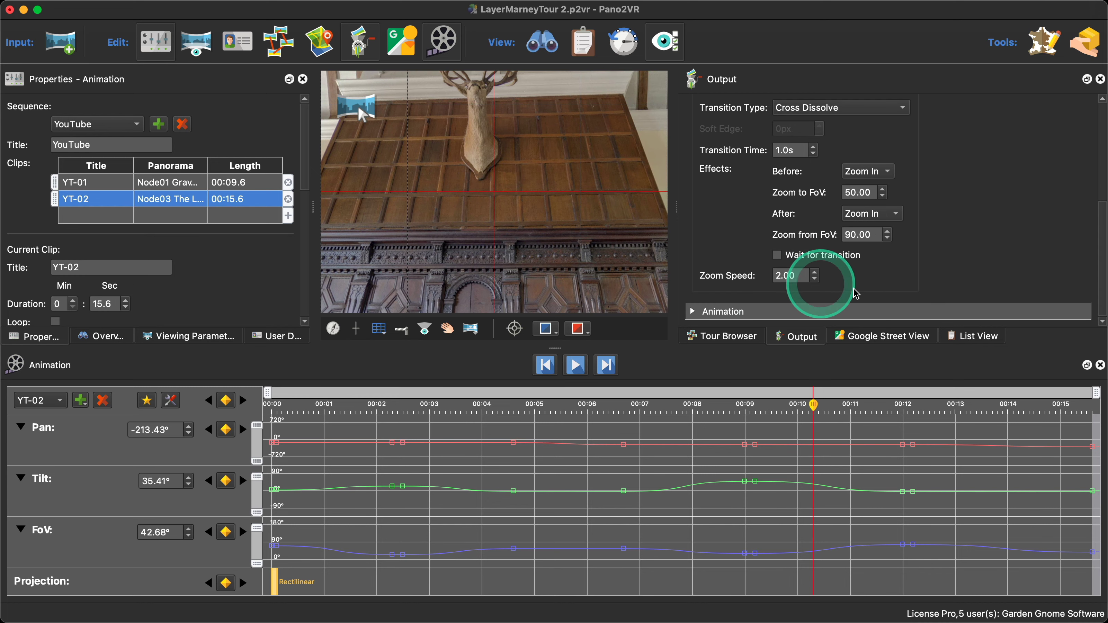
scroll(873, 280, up, 3)
scroll(895, 276, up, 1)
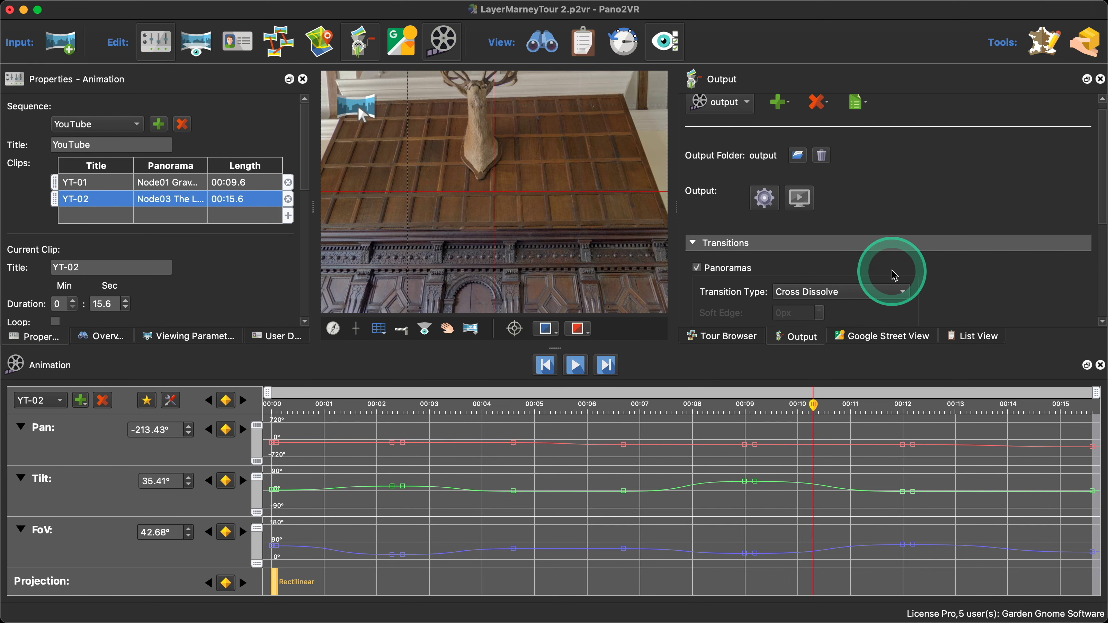
click(764, 199)
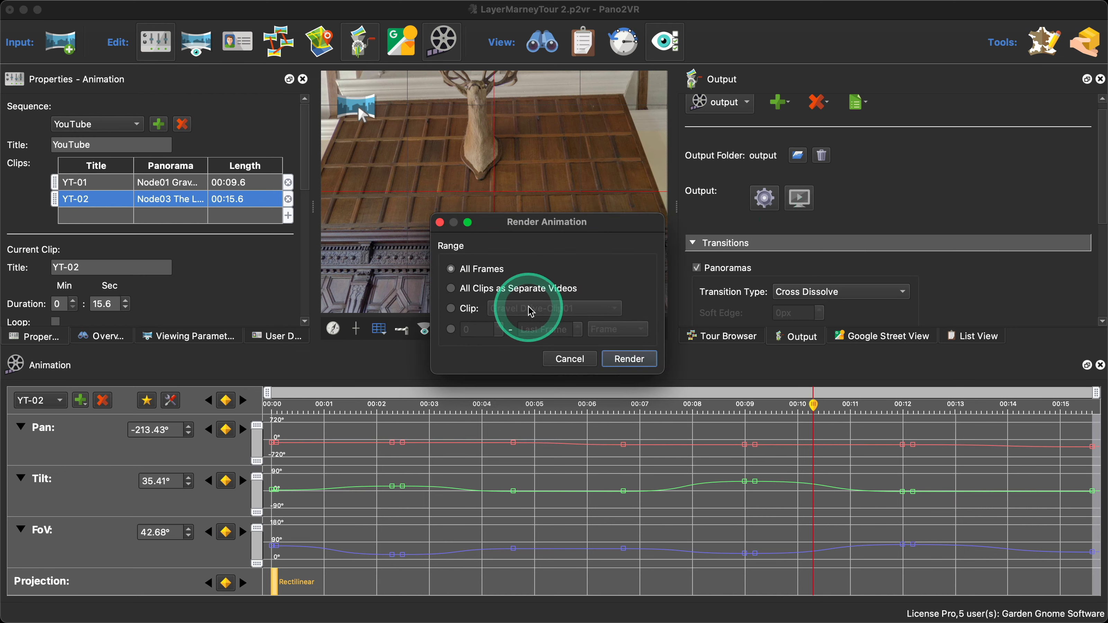
click(593, 363)
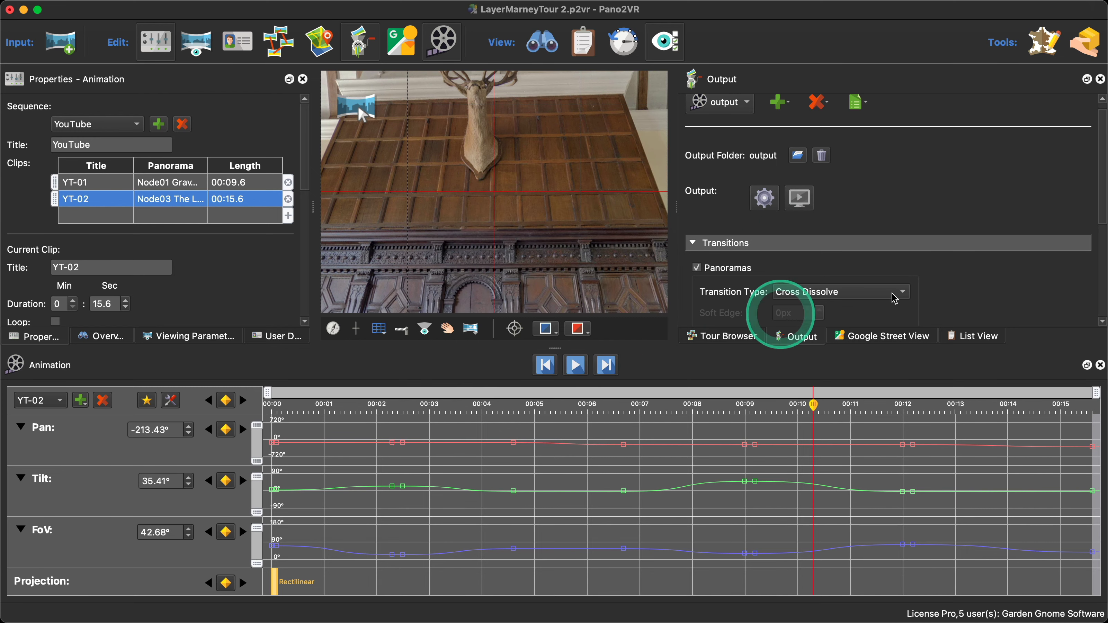
scroll(971, 278, down, 8)
scroll(974, 278, up, 8)
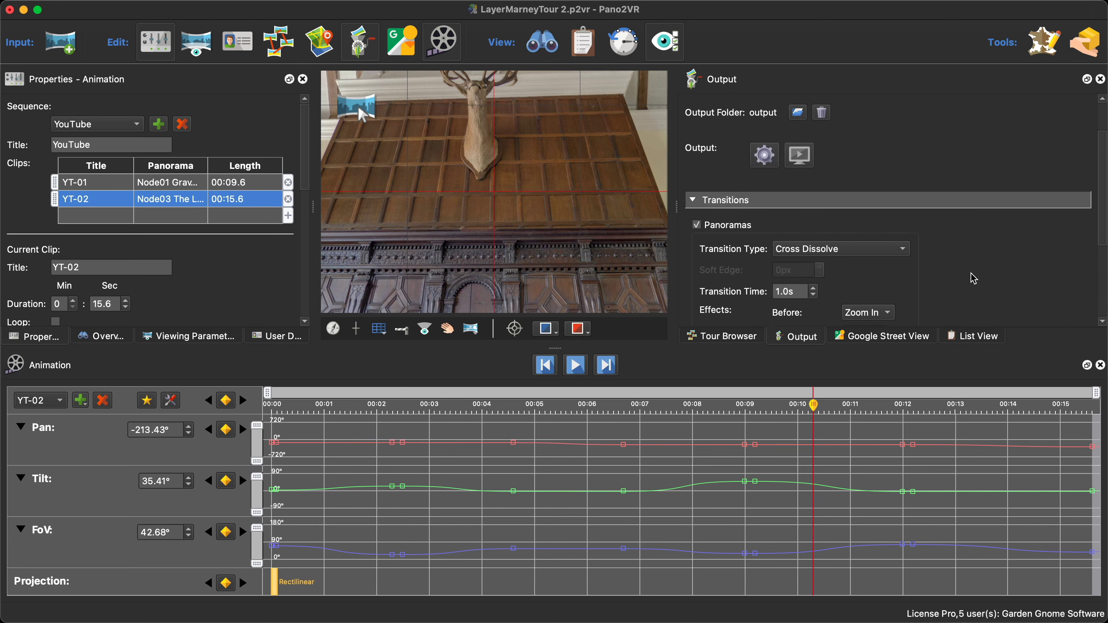
Step: Choose the YouTube sequence as the source in the output's Animation settings
scroll(974, 278, down, 8)
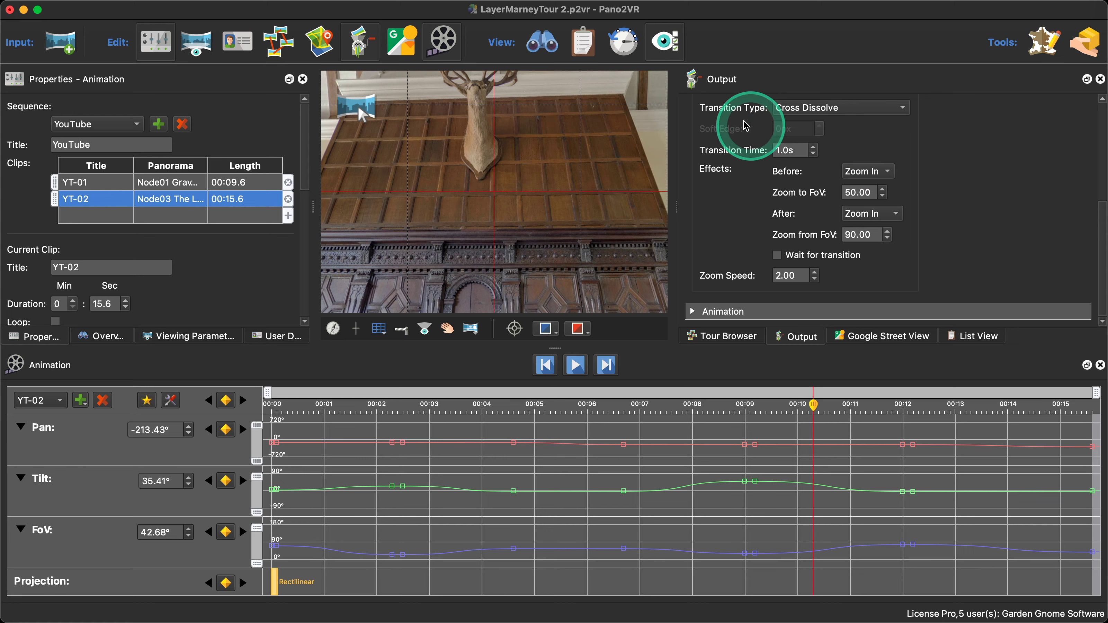
click(699, 312)
scroll(742, 270, down, 5)
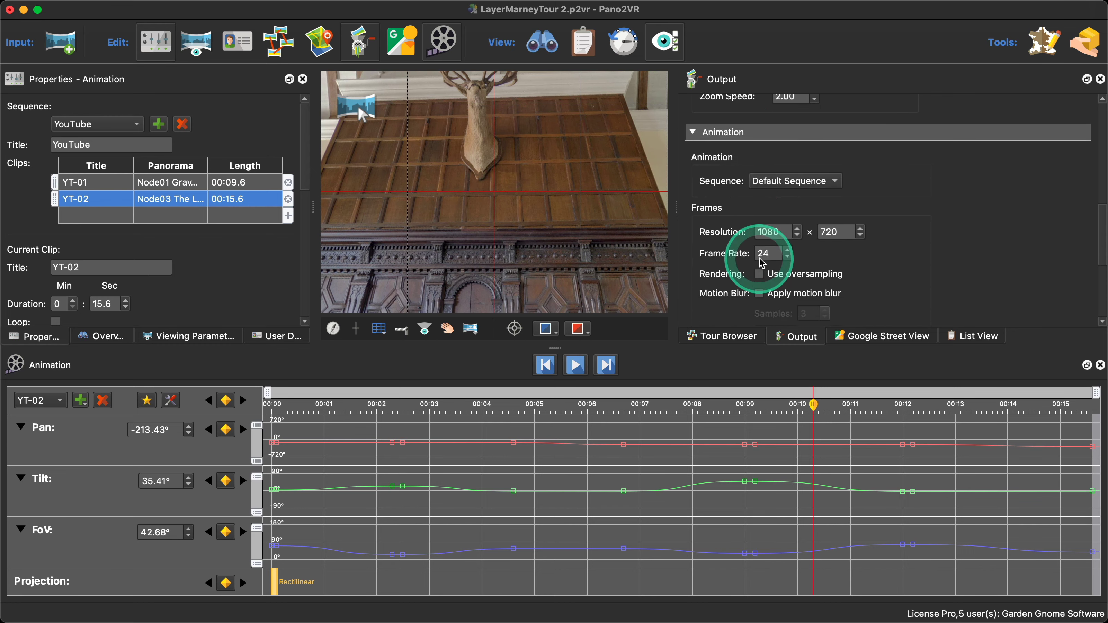
click(786, 146)
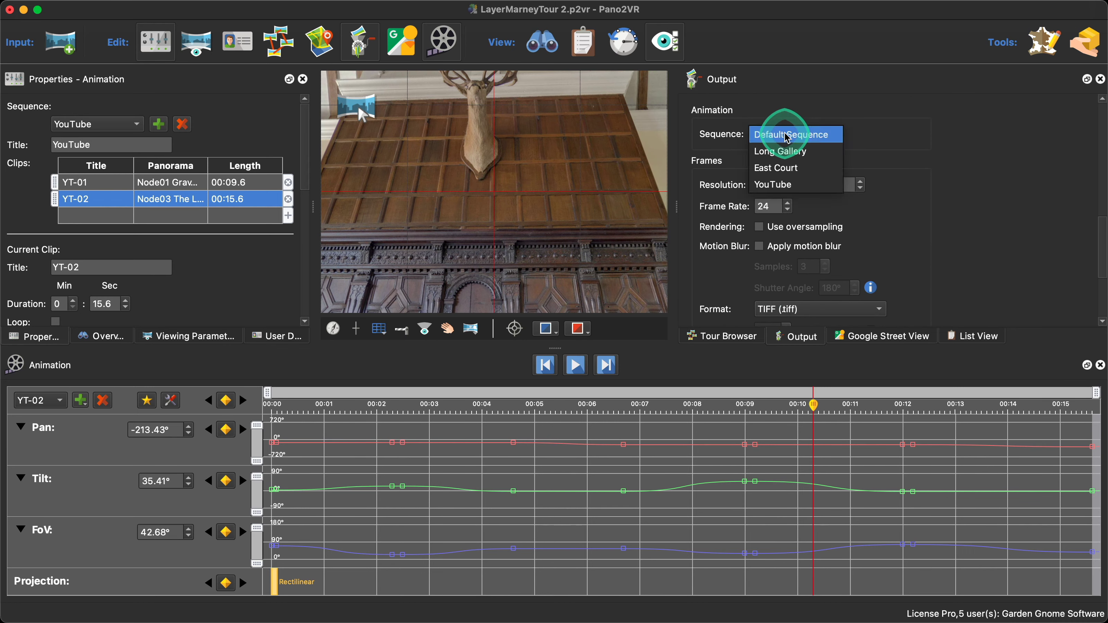
click(779, 174)
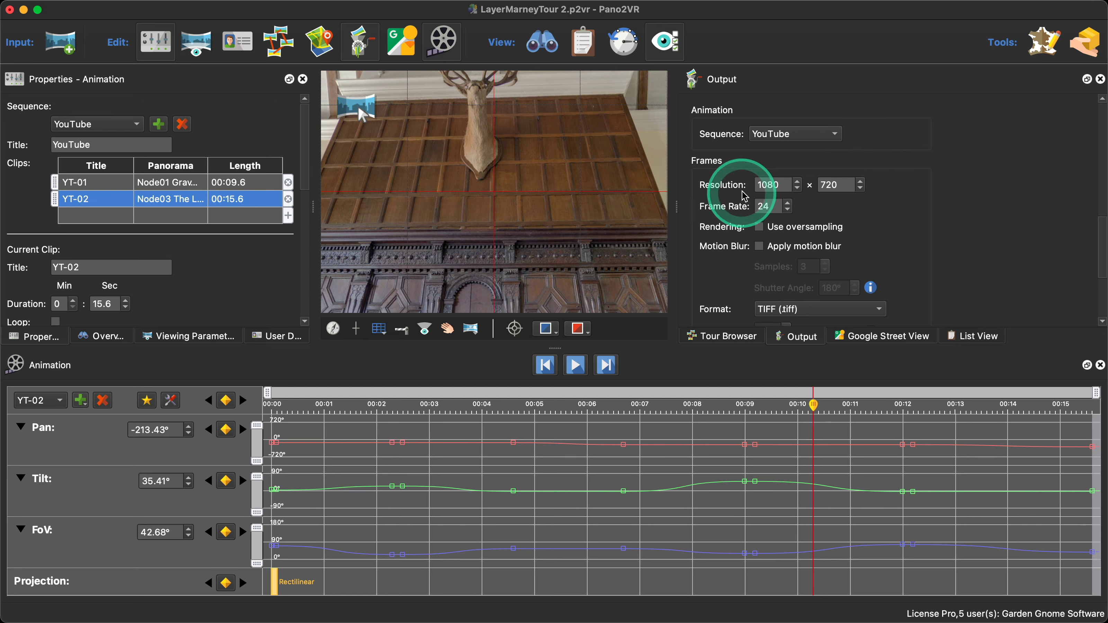
Step: Set the output's frame rate to 60 and apply motion blur to its frames
scroll(846, 192, down, 1)
drag(779, 186, 739, 191)
text(60)
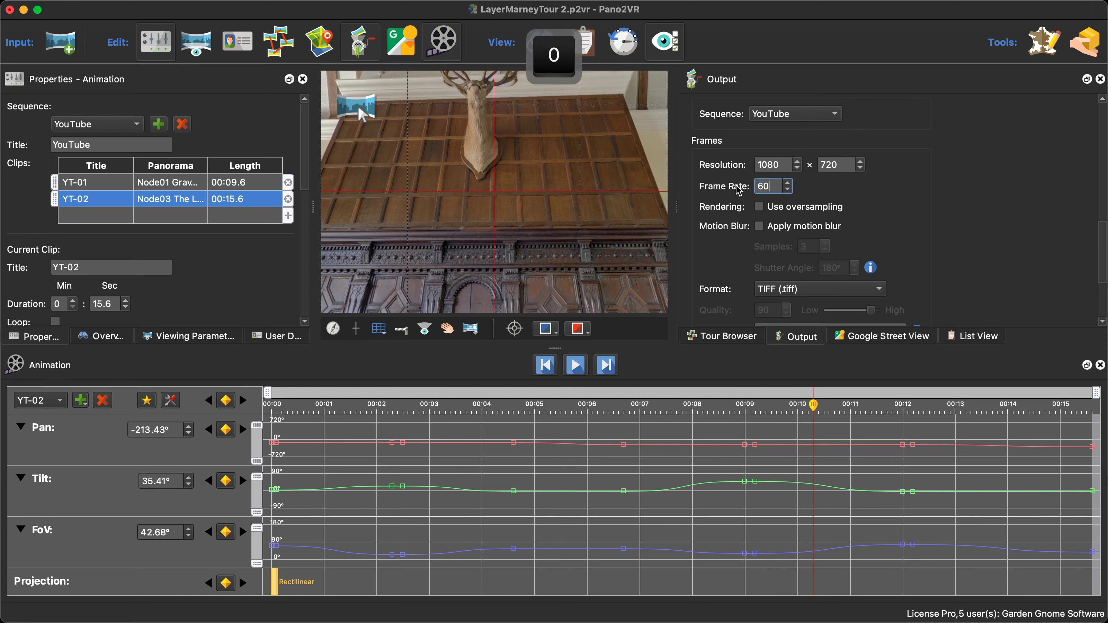
click(760, 227)
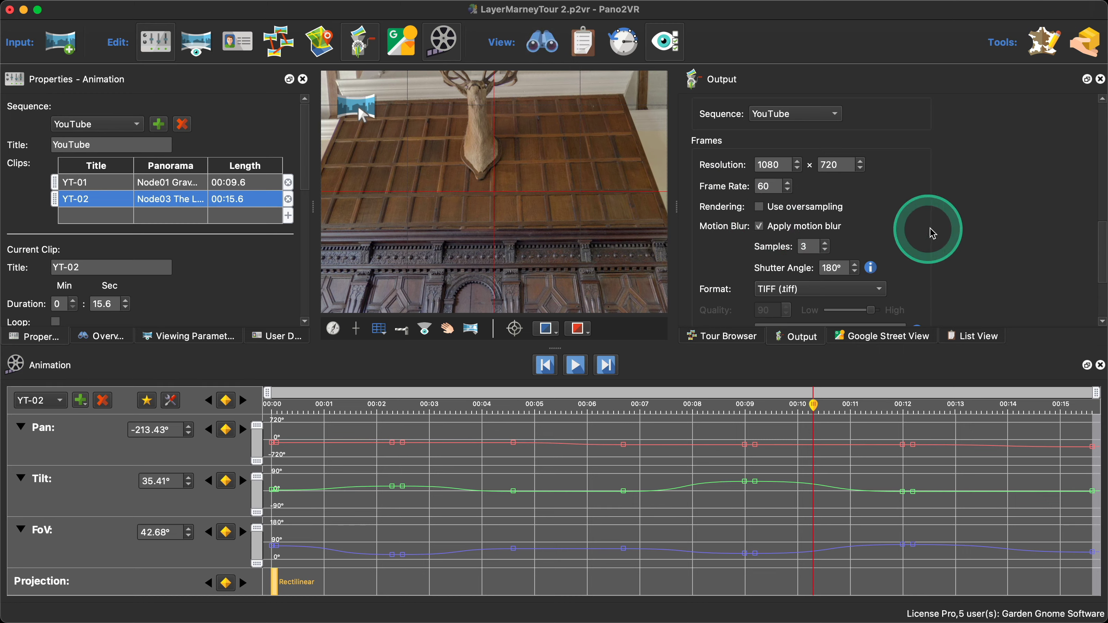
Step: Enable video file generation at High MPEG4 quality, with frame files deleted after video creation
scroll(928, 230, down, 5)
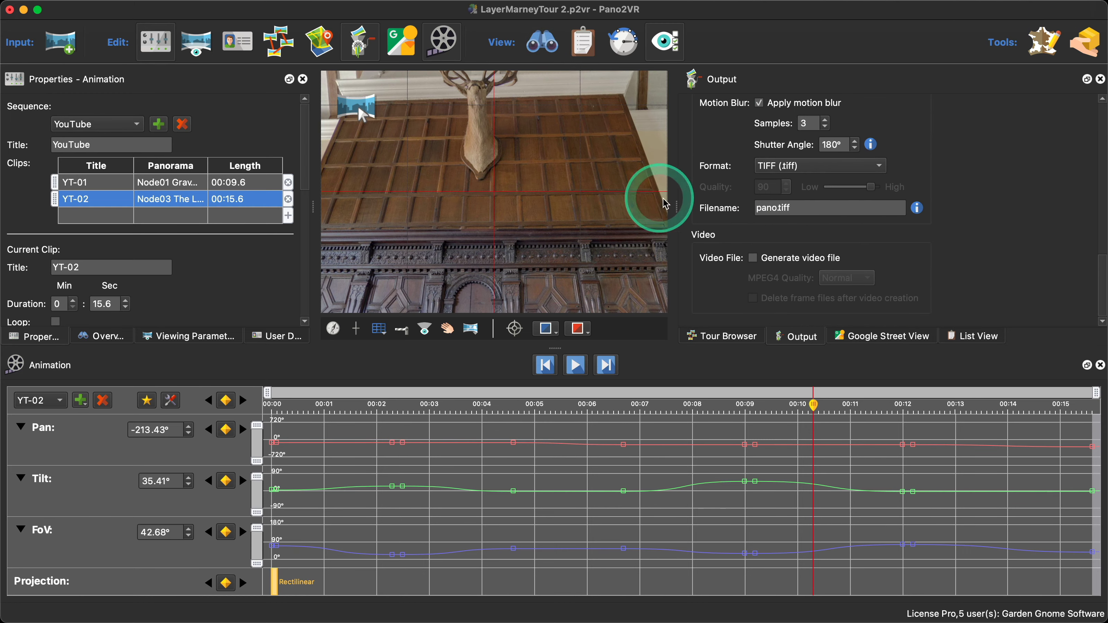
click(762, 260)
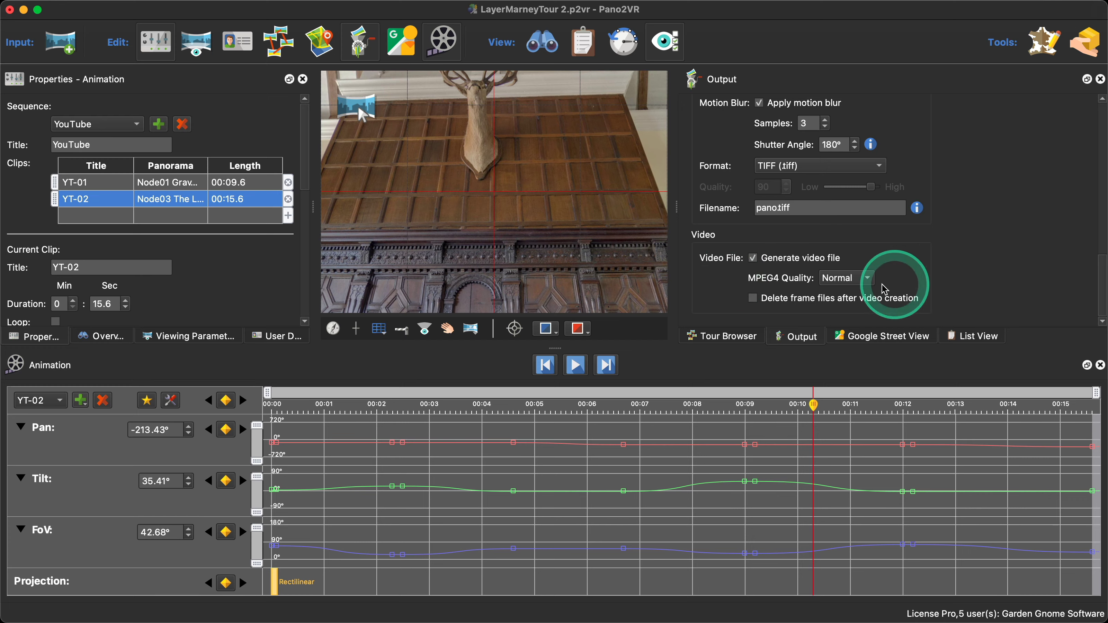
click(851, 278)
click(864, 292)
scroll(923, 260, up, 5)
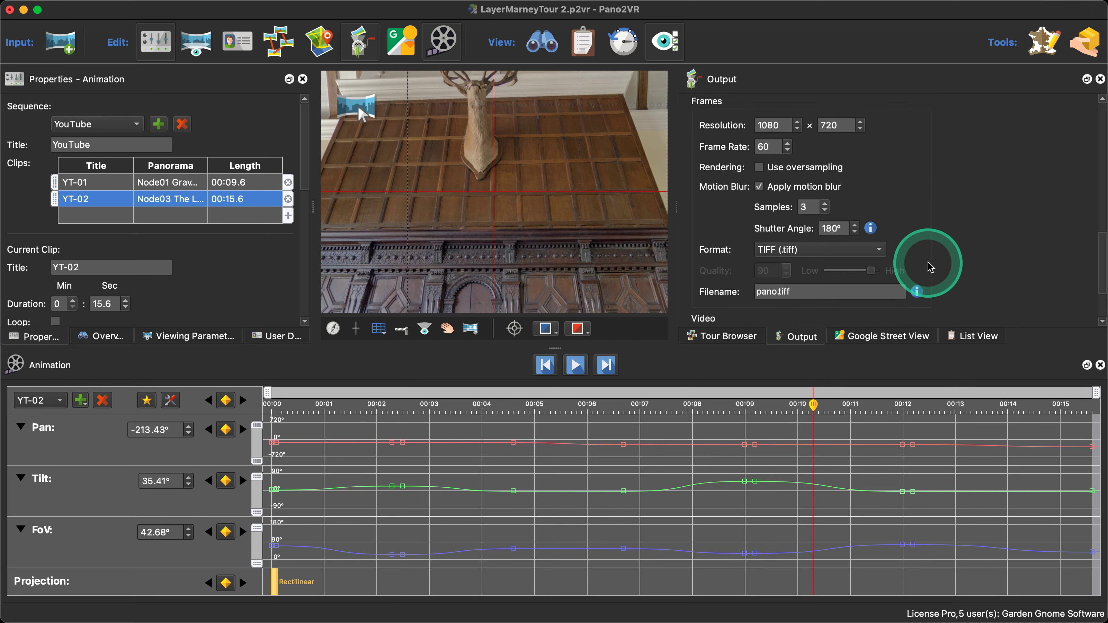
scroll(923, 267, down, 5)
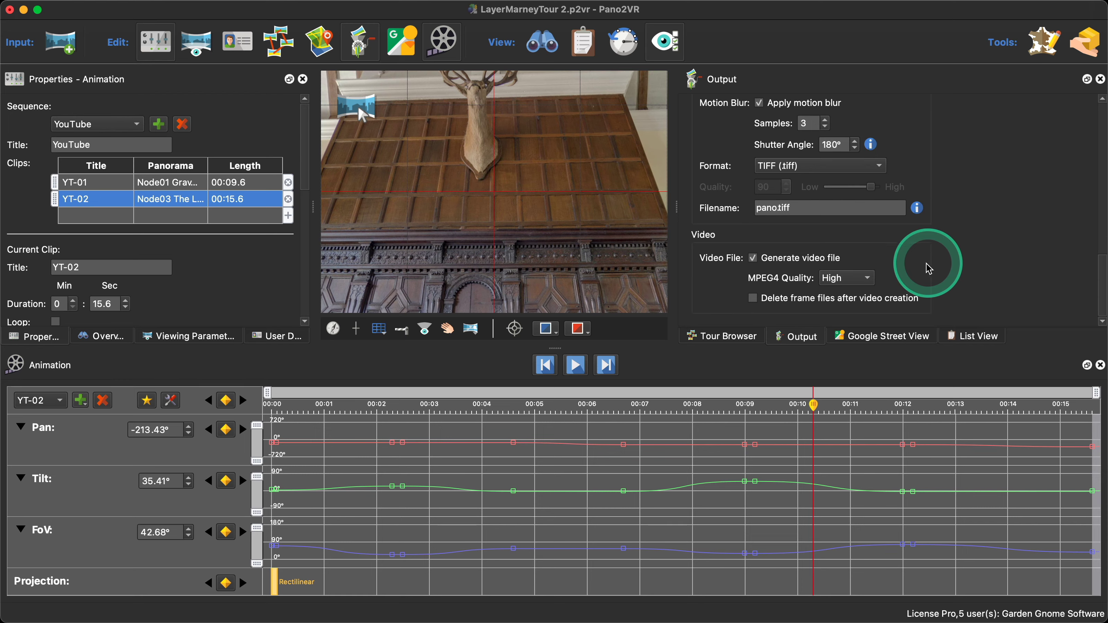
click(755, 309)
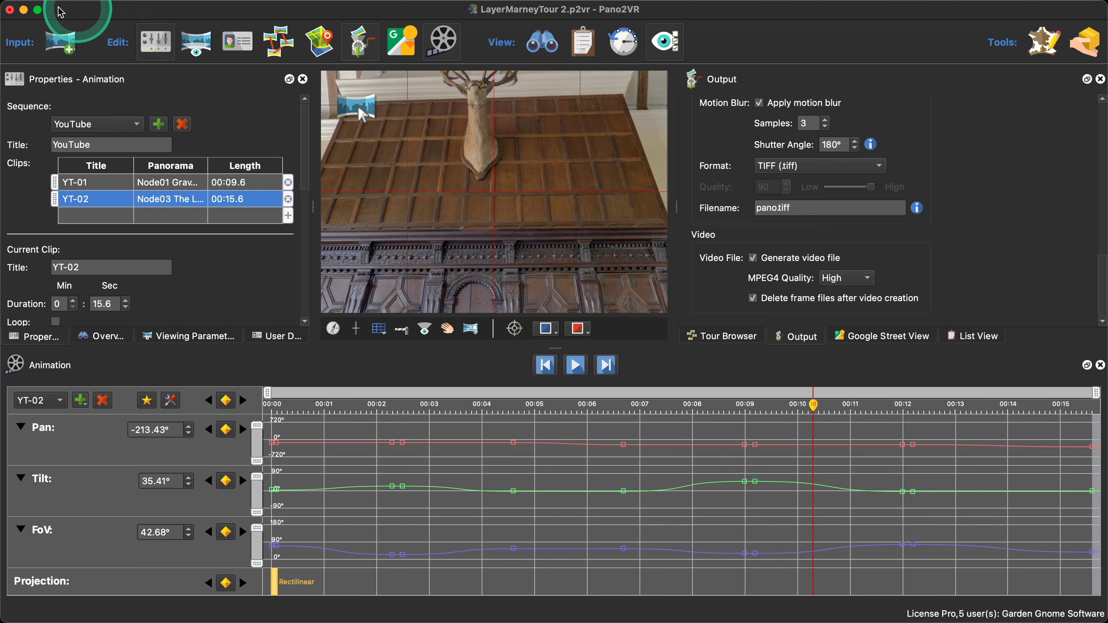
Step: Play promo_video.mp4 from the project folder in Finder, close it and return to the Pano2VR project
click(25, 10)
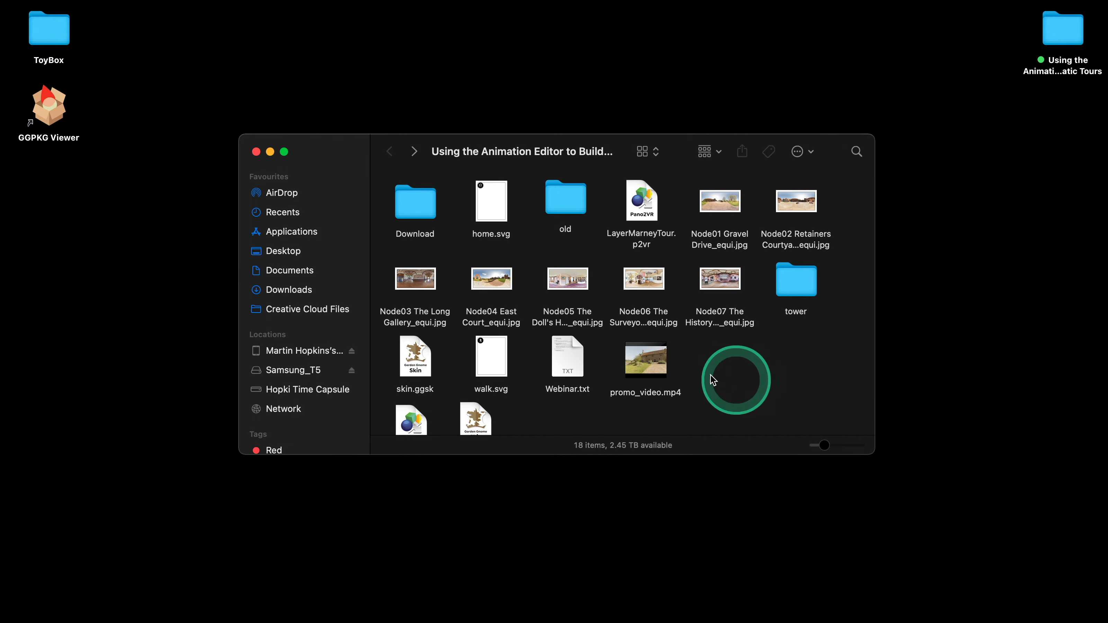
double_click(660, 362)
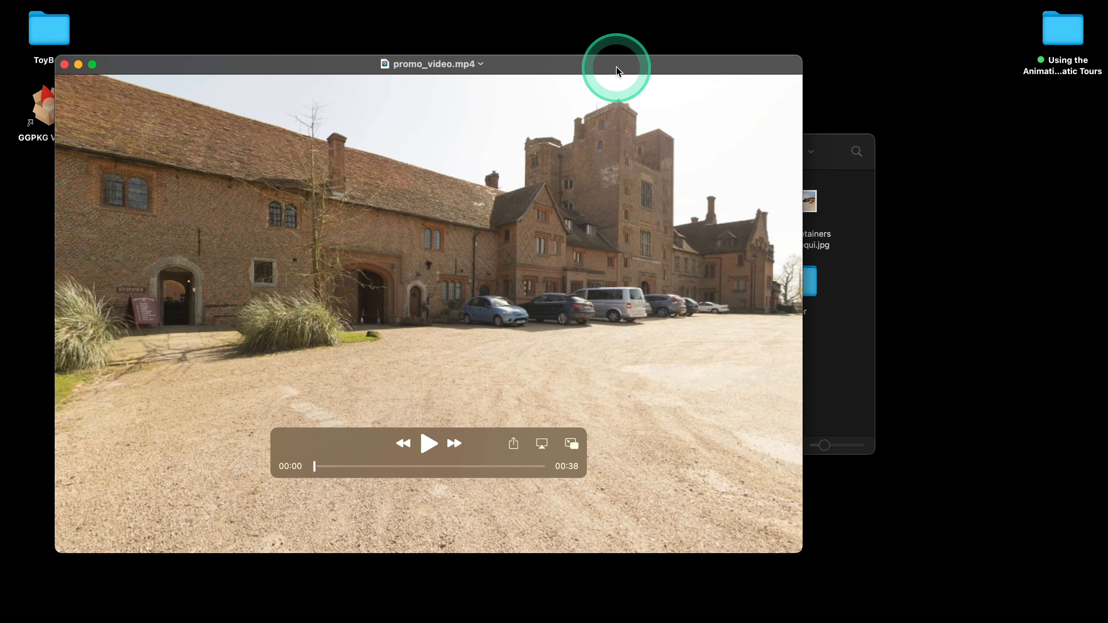
drag(617, 67, 782, 45)
click(594, 420)
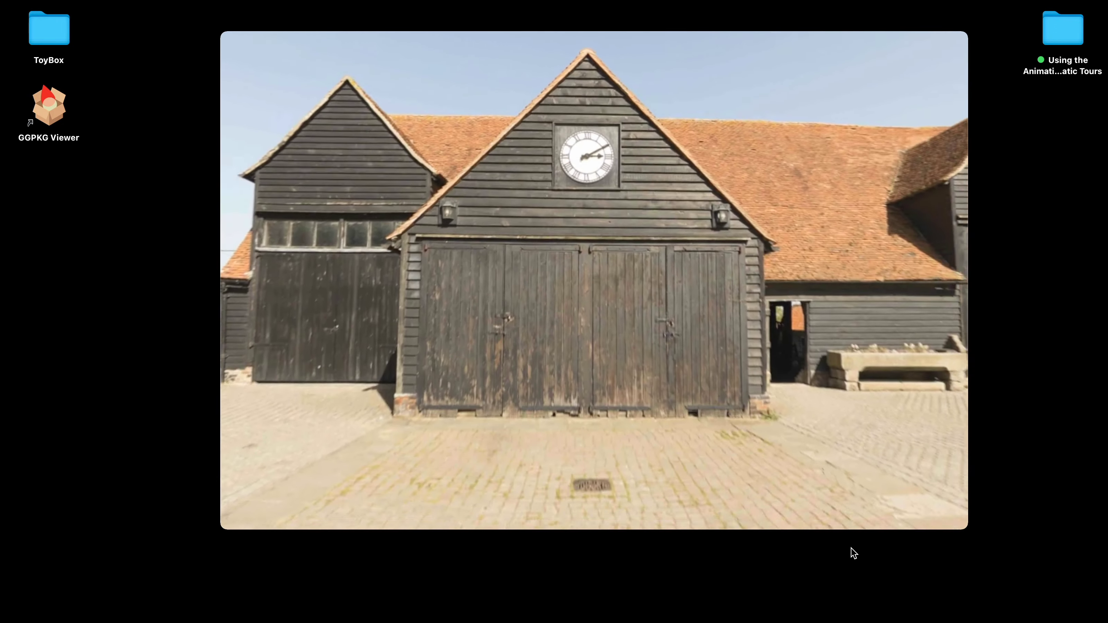
click(864, 437)
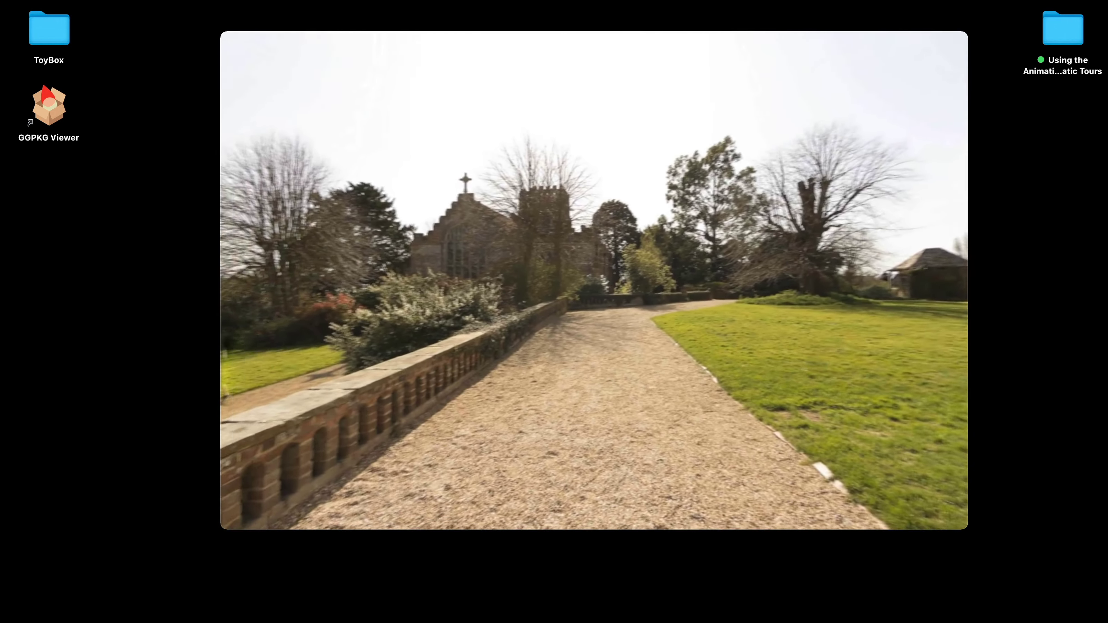
key(super+w)
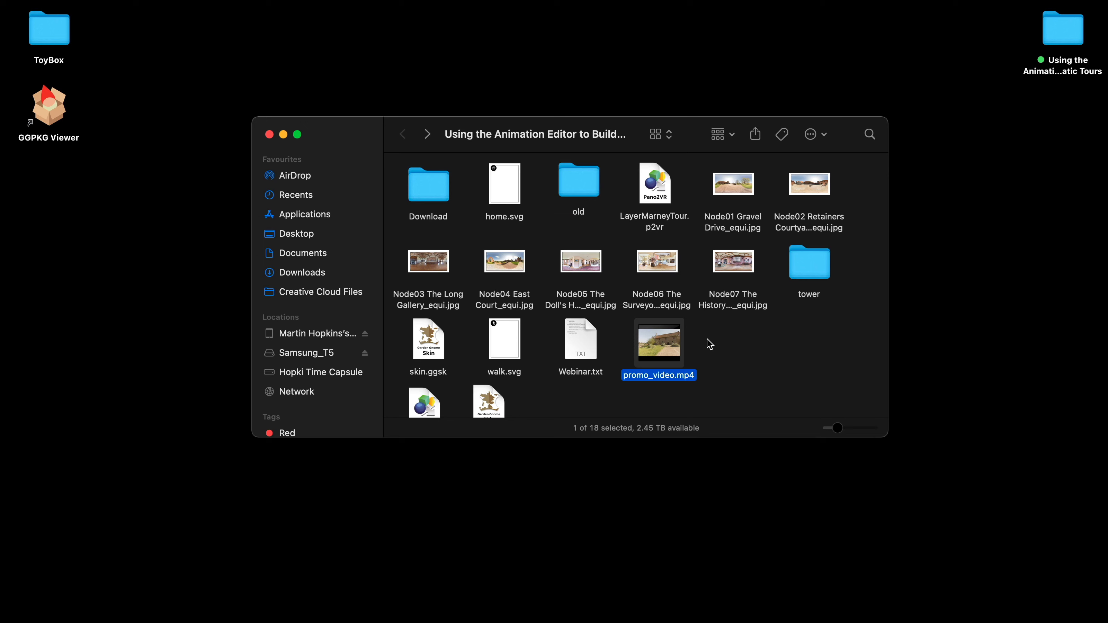
mouse_move(677, 617)
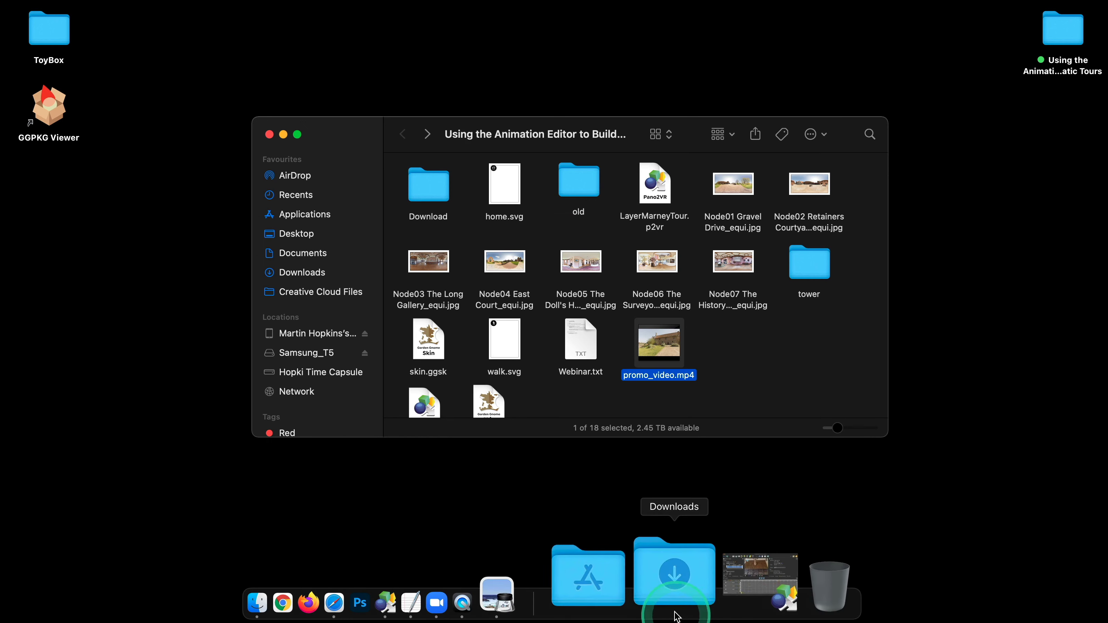
click(695, 583)
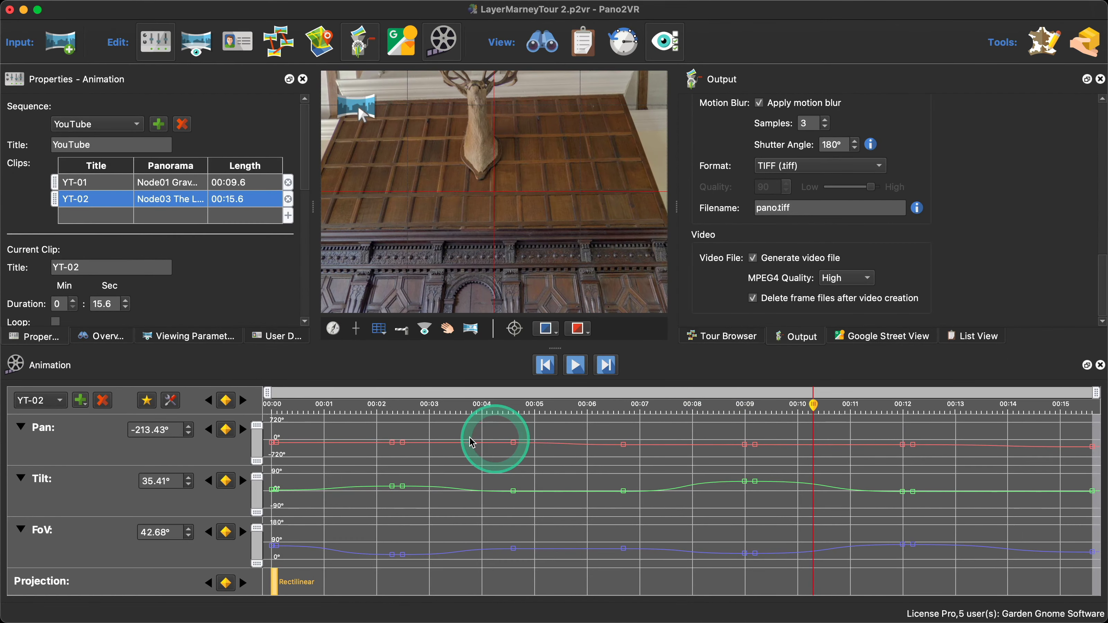